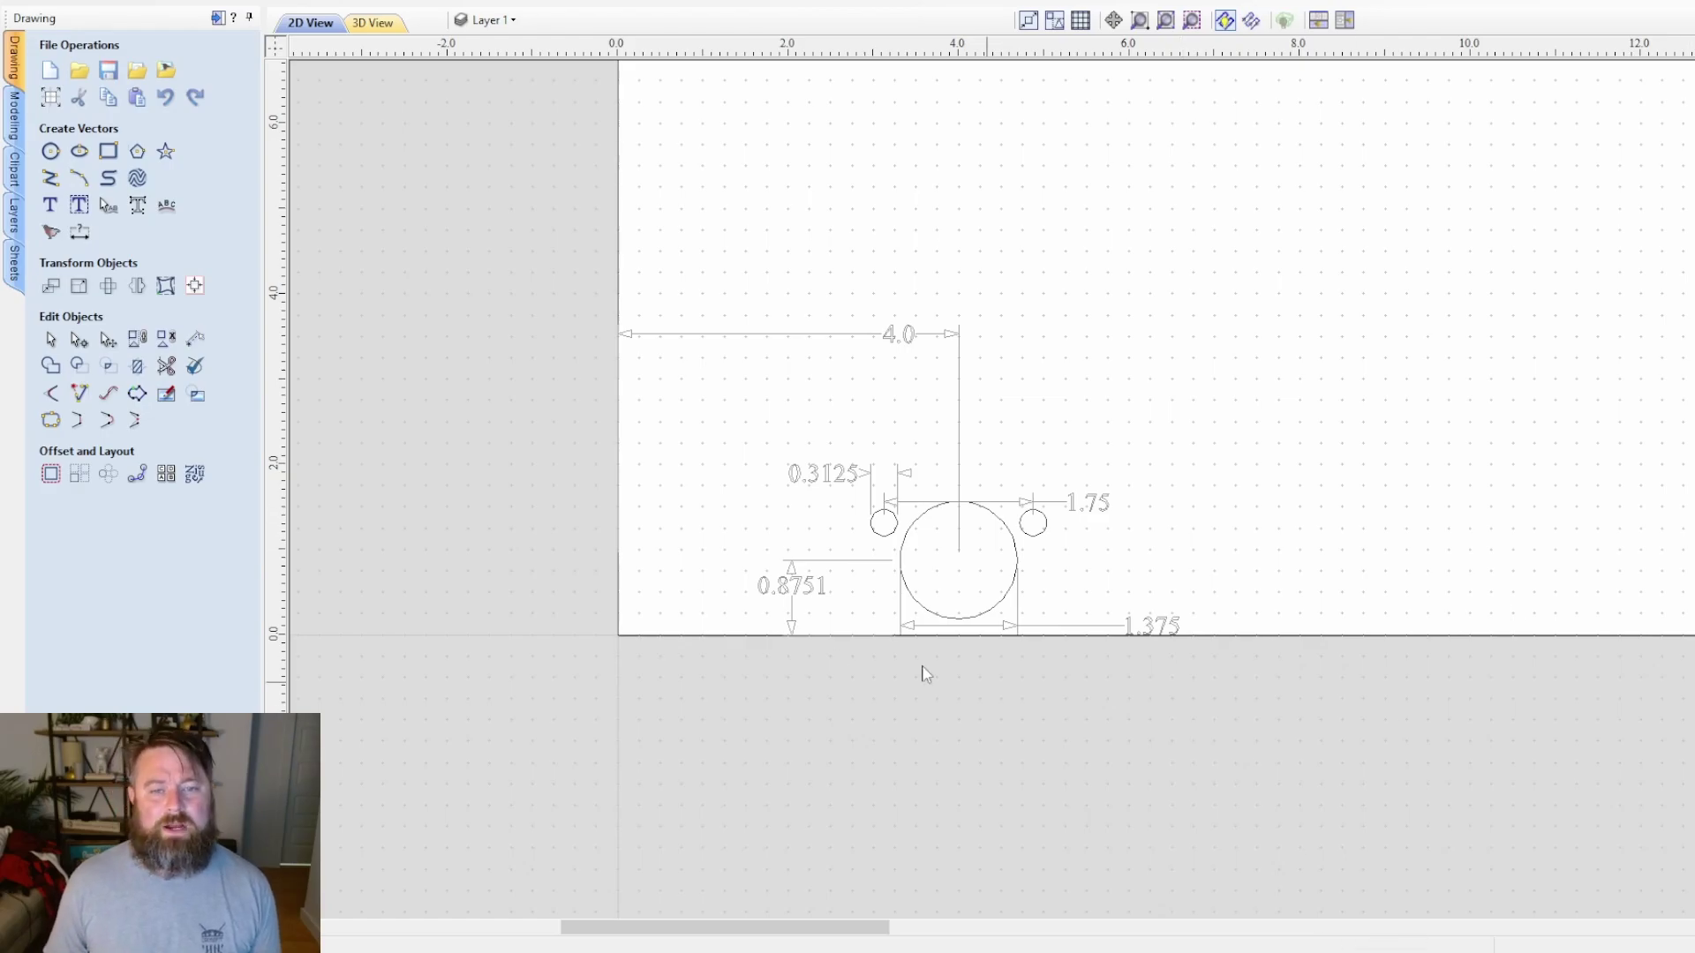
- Examine the dimensioned hinge hole layout and its position near one end of the large rectangle
scroll(1048, 707, "down", 1)
scroll(873, 576, "up", 2)
scroll(874, 575, "up", 3)
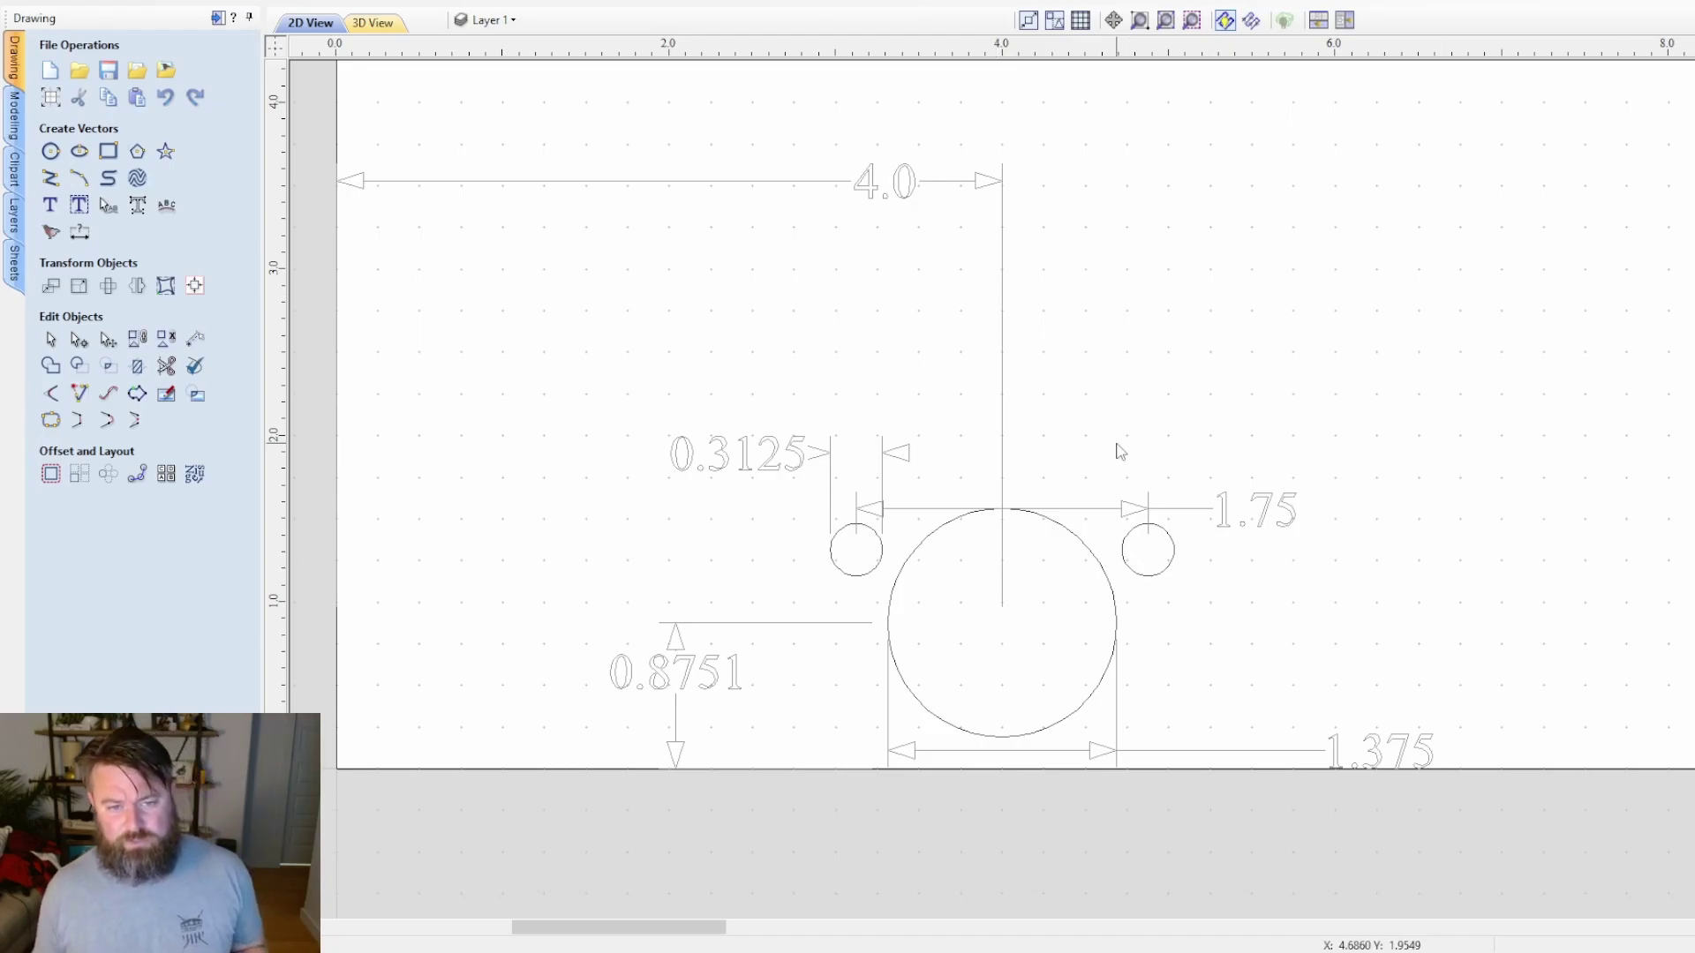
scroll(1114, 449, "down", 2)
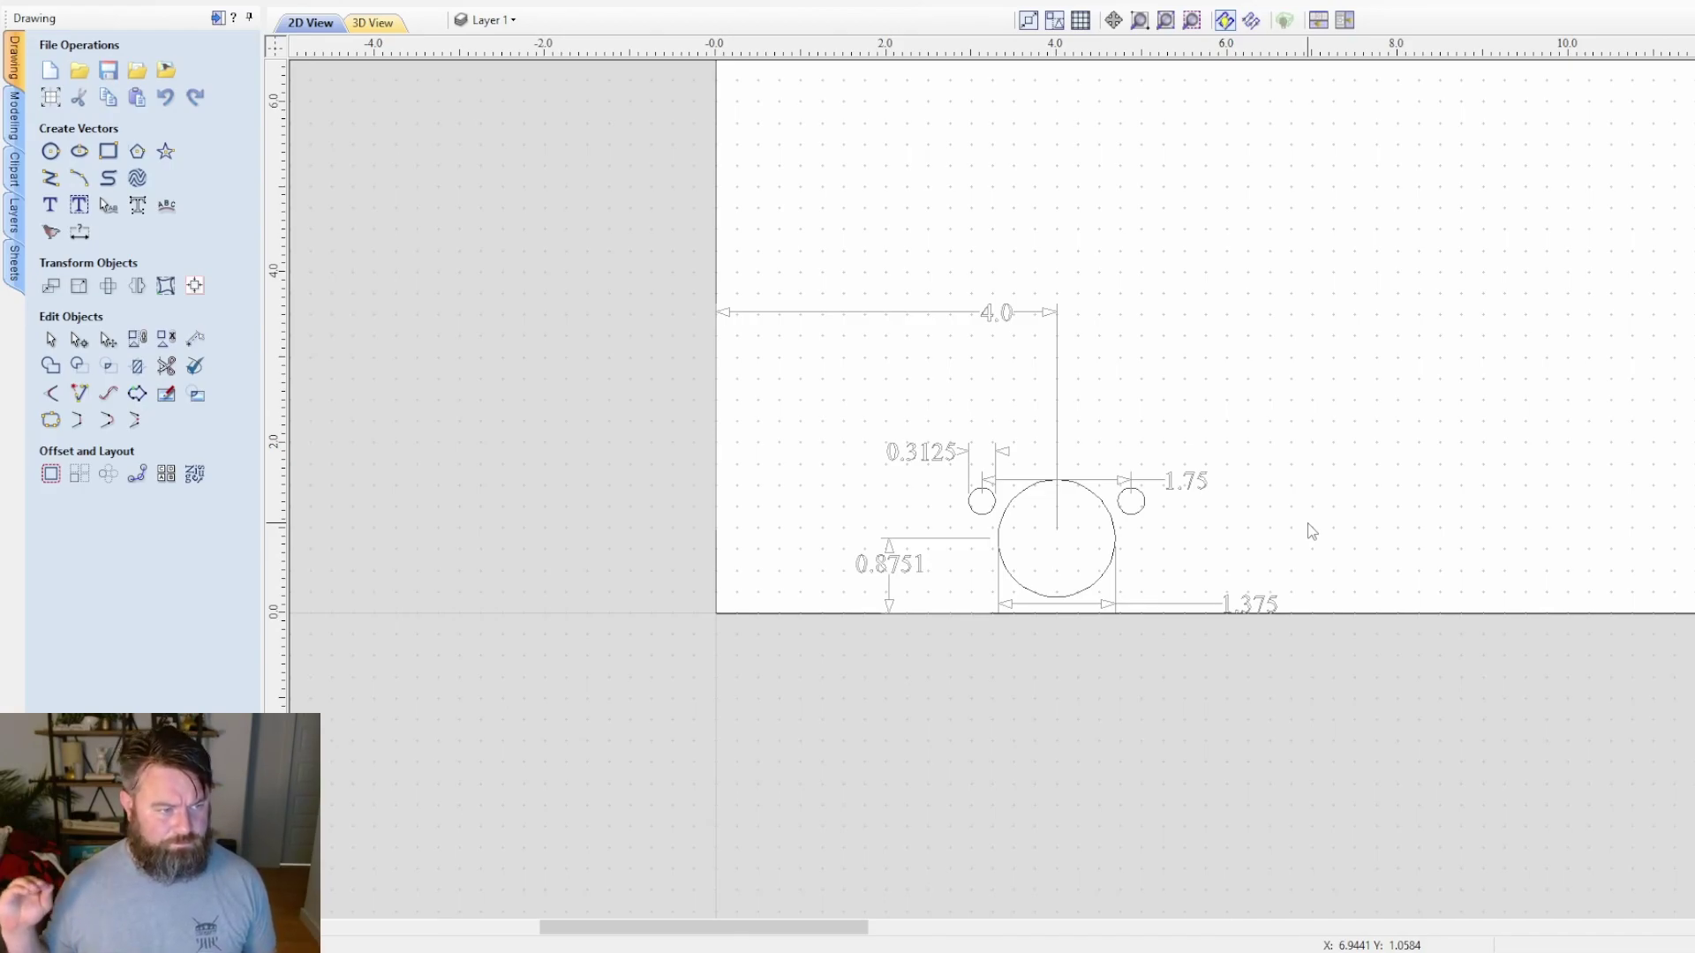
scroll(1324, 520, "down", 1)
scroll(1343, 506, "up", 1)
scroll(1309, 538, "up", 1)
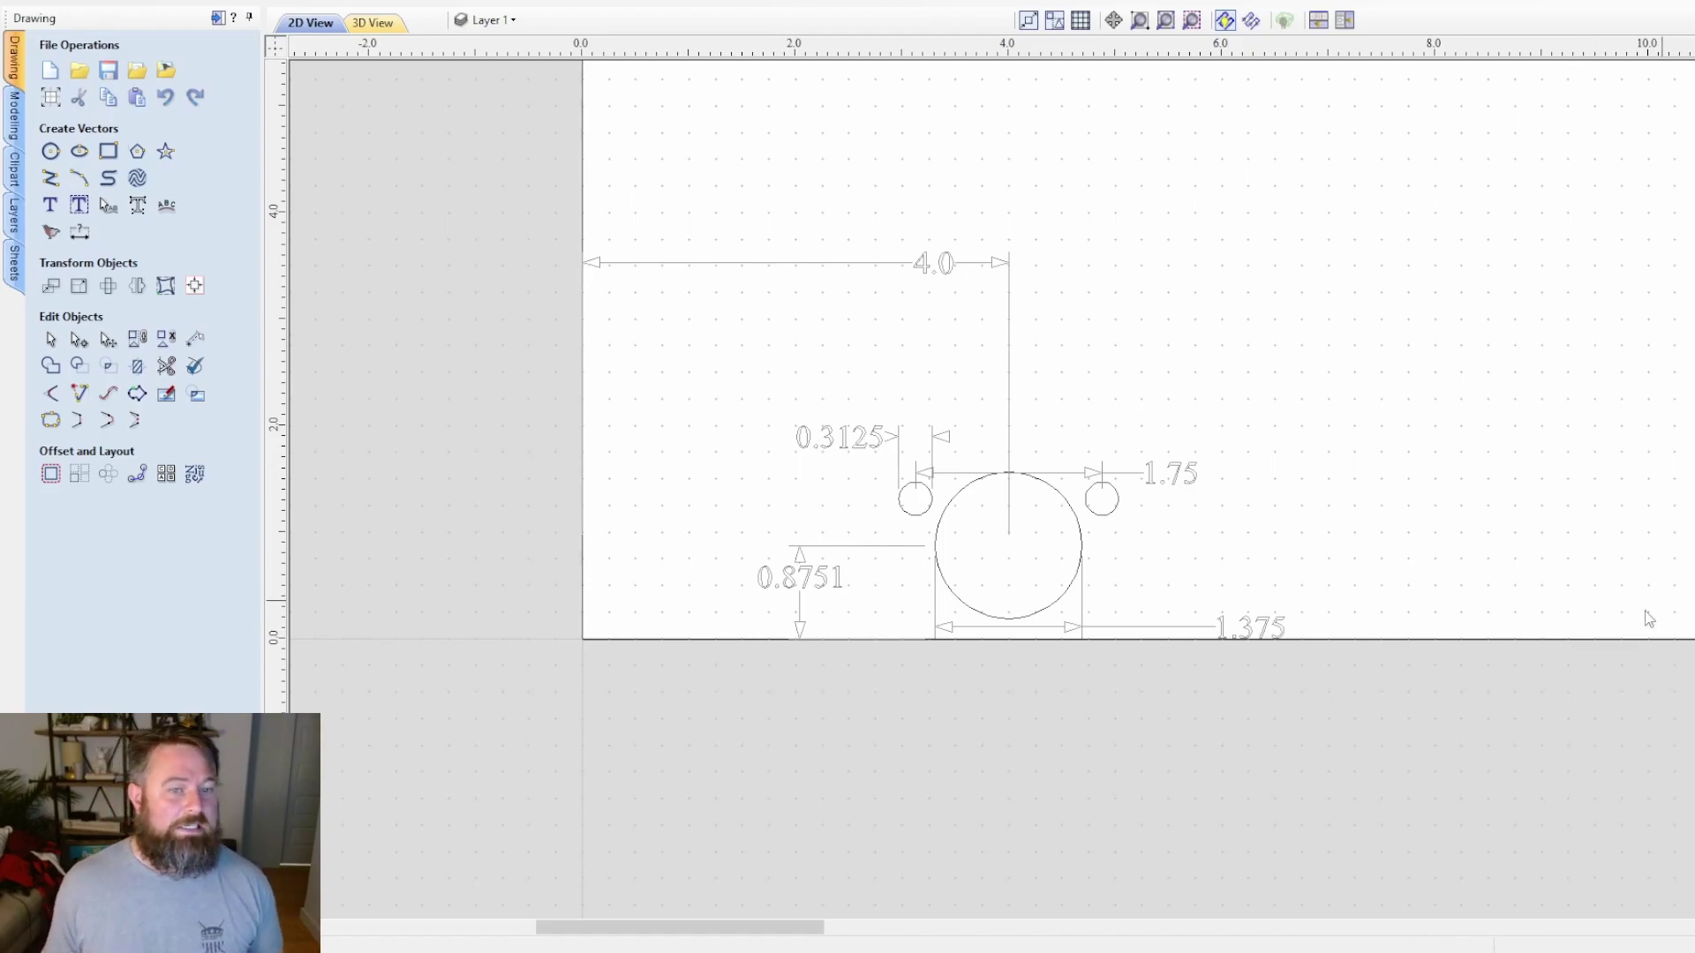
scroll(1366, 673, "down", 6)
middle_click_drag(1677, 451, 1105, 567)
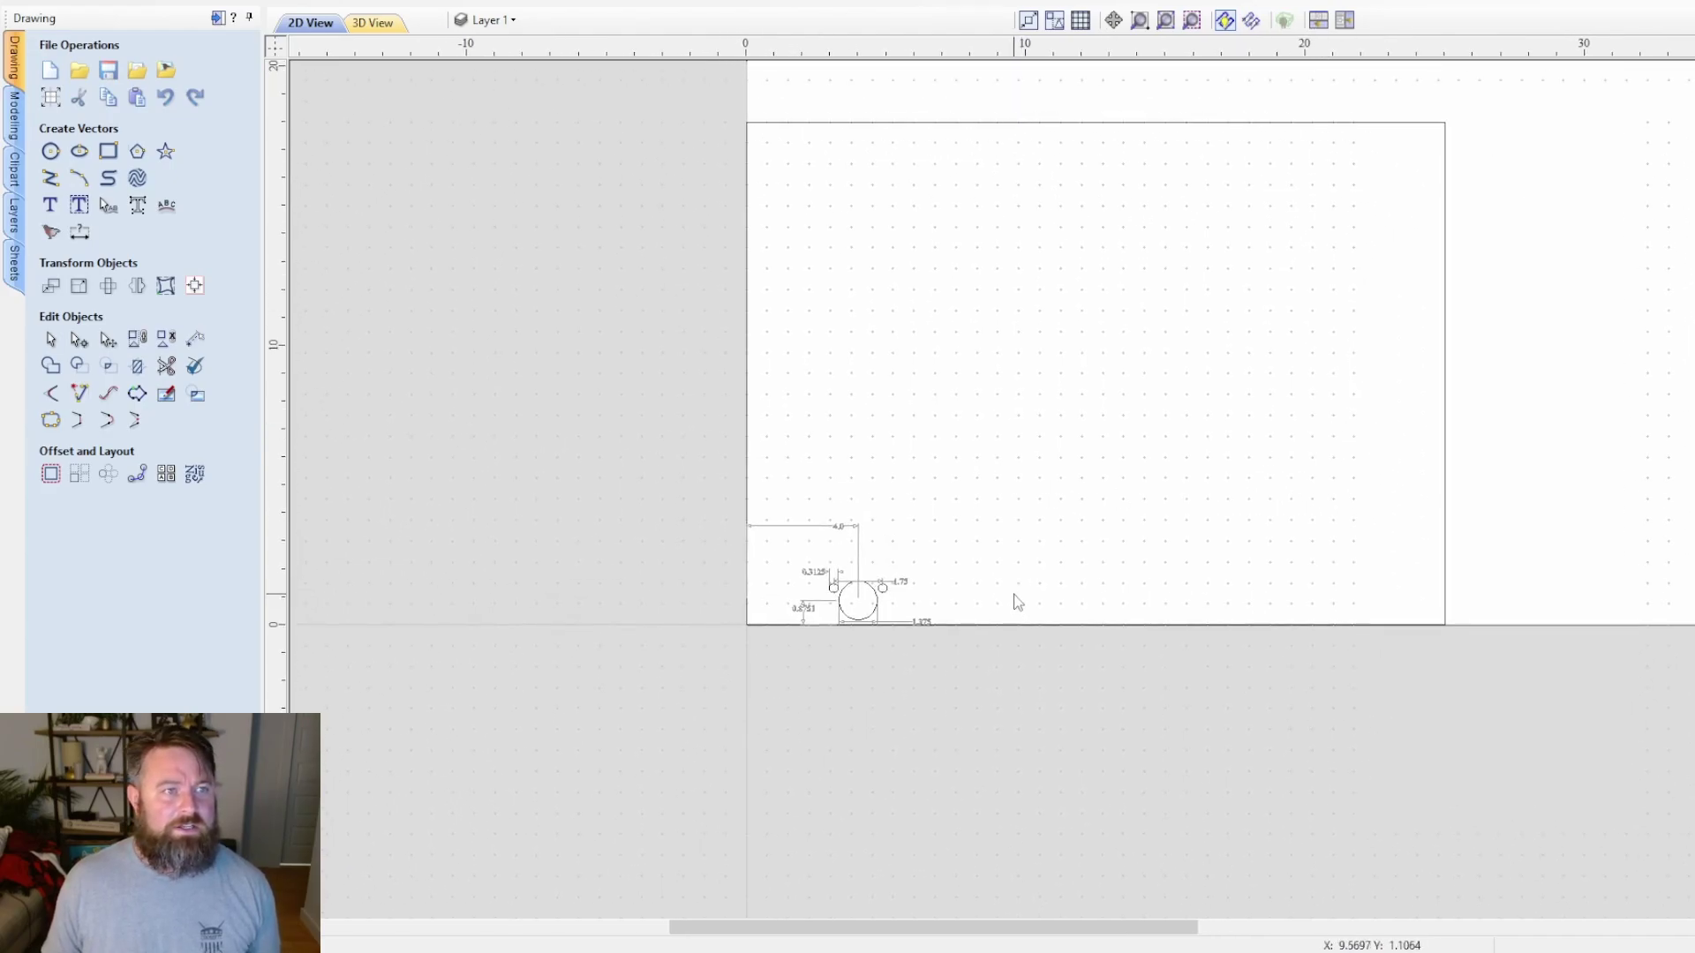
scroll(1013, 598, "up", 1)
- Inspect the blank material in 3D with the toolpath tools shown, and review the rectangle and hinge holes in 2D
left_click(375, 23)
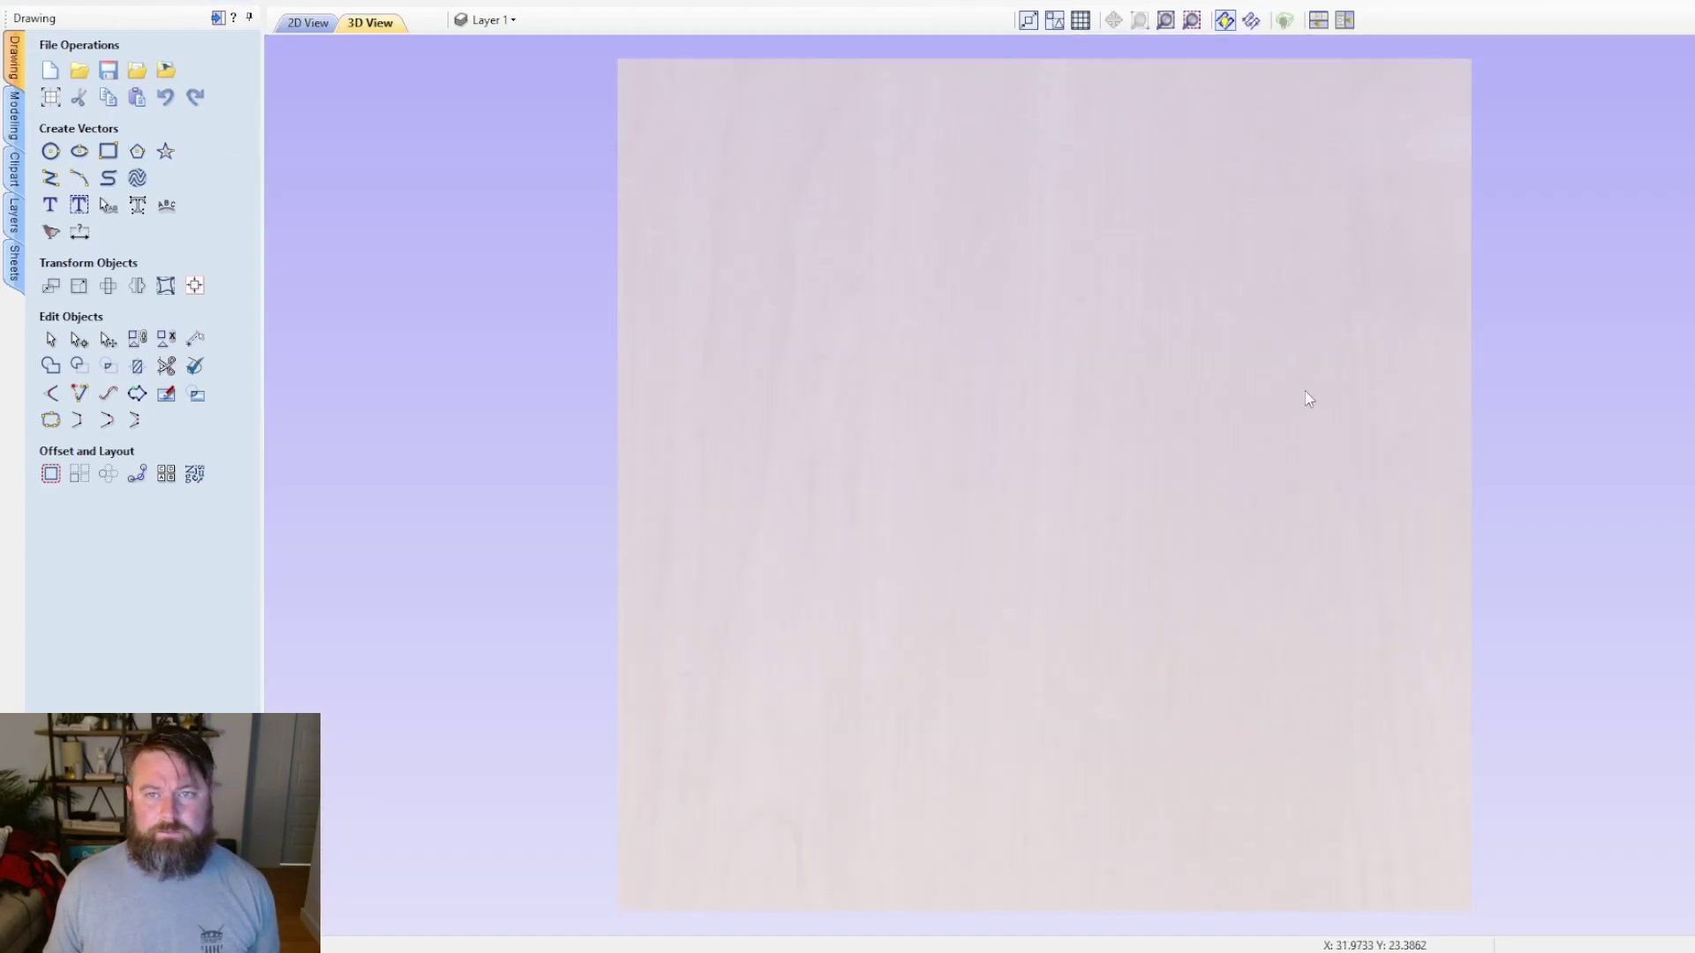
left_click(217, 19)
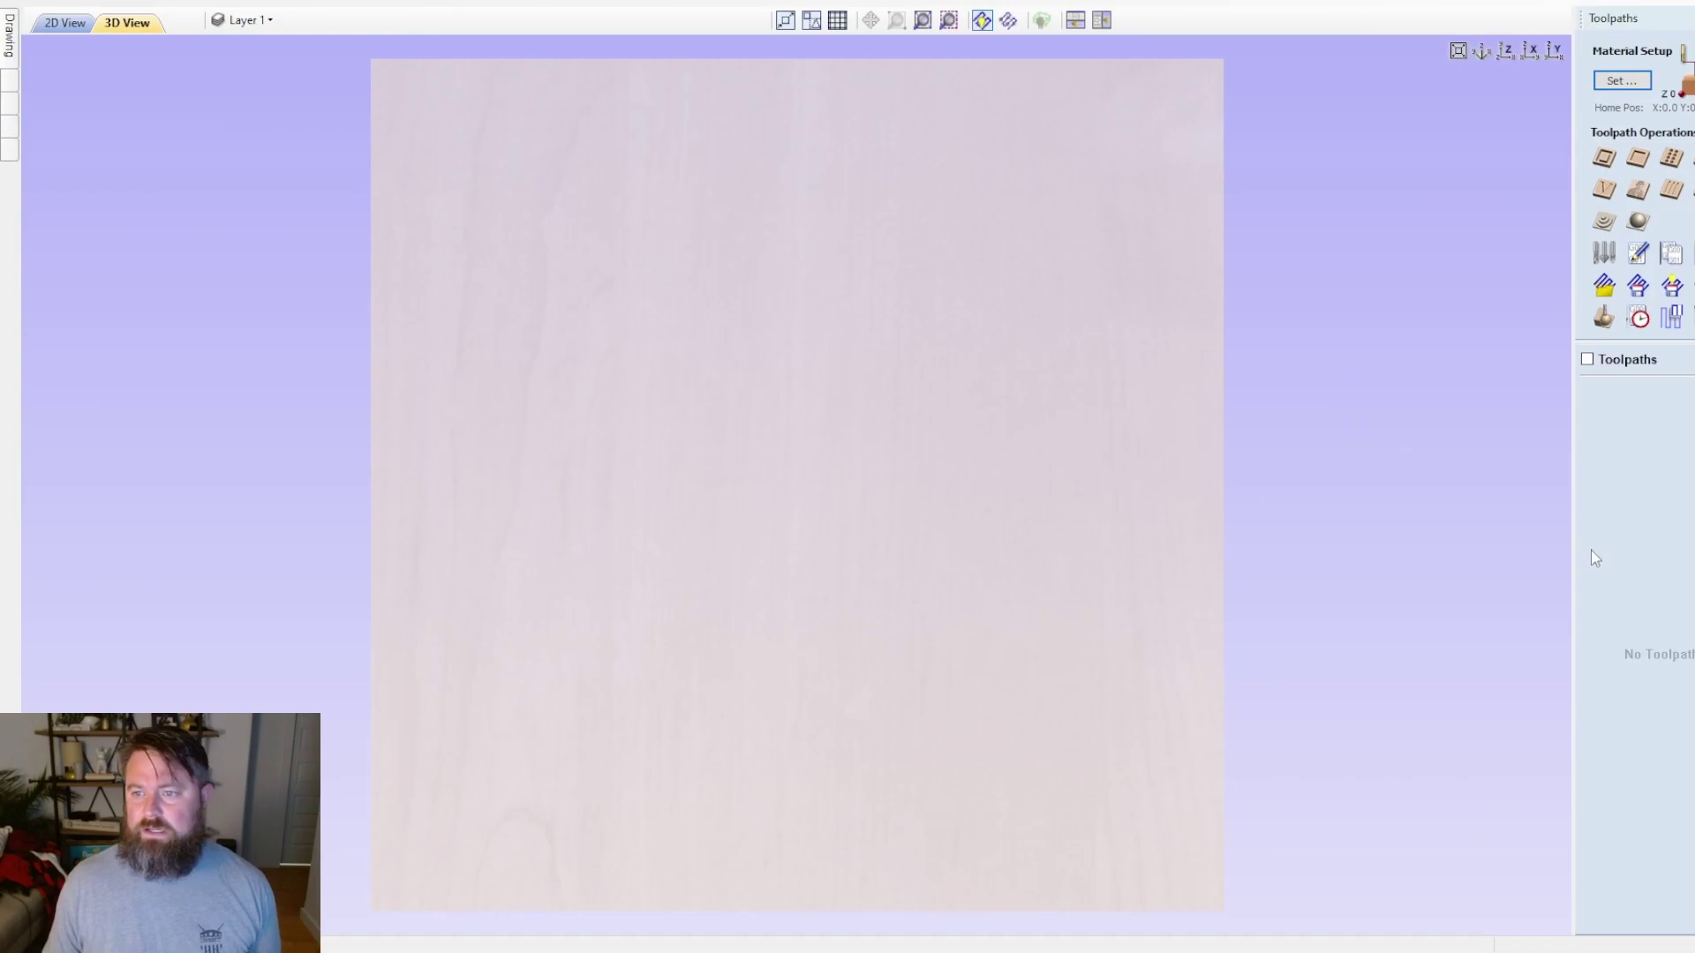
left_click(61, 22)
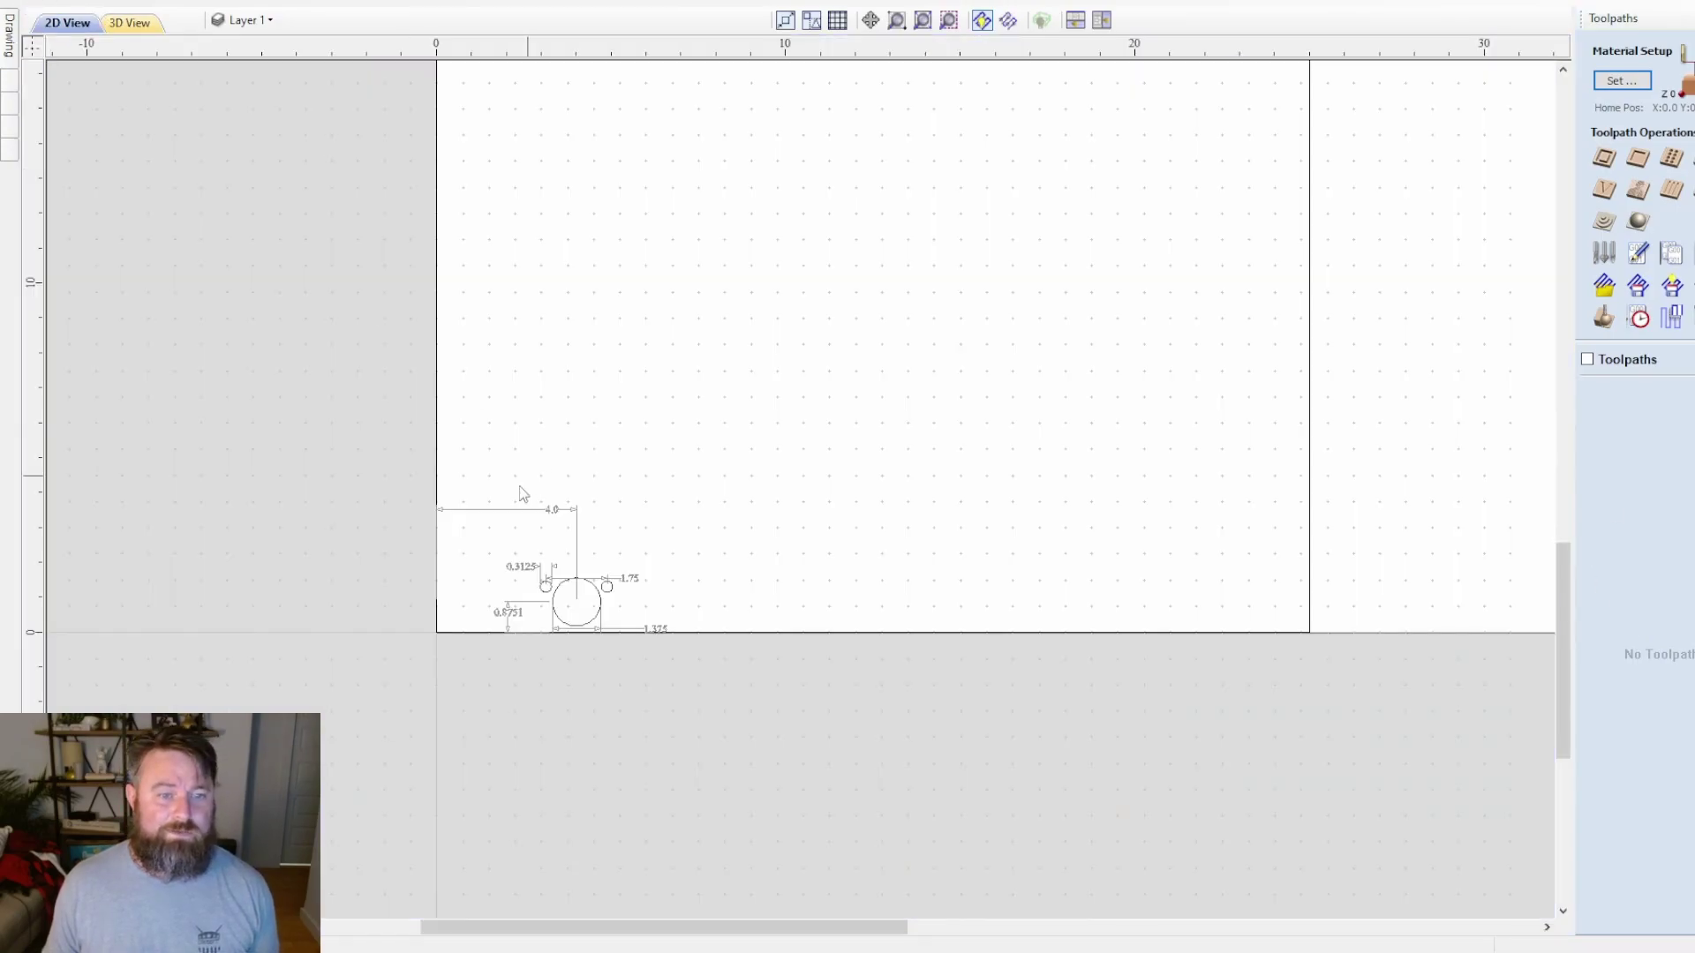
scroll(565, 626, "up", 2)
scroll(574, 623, "up", 2)
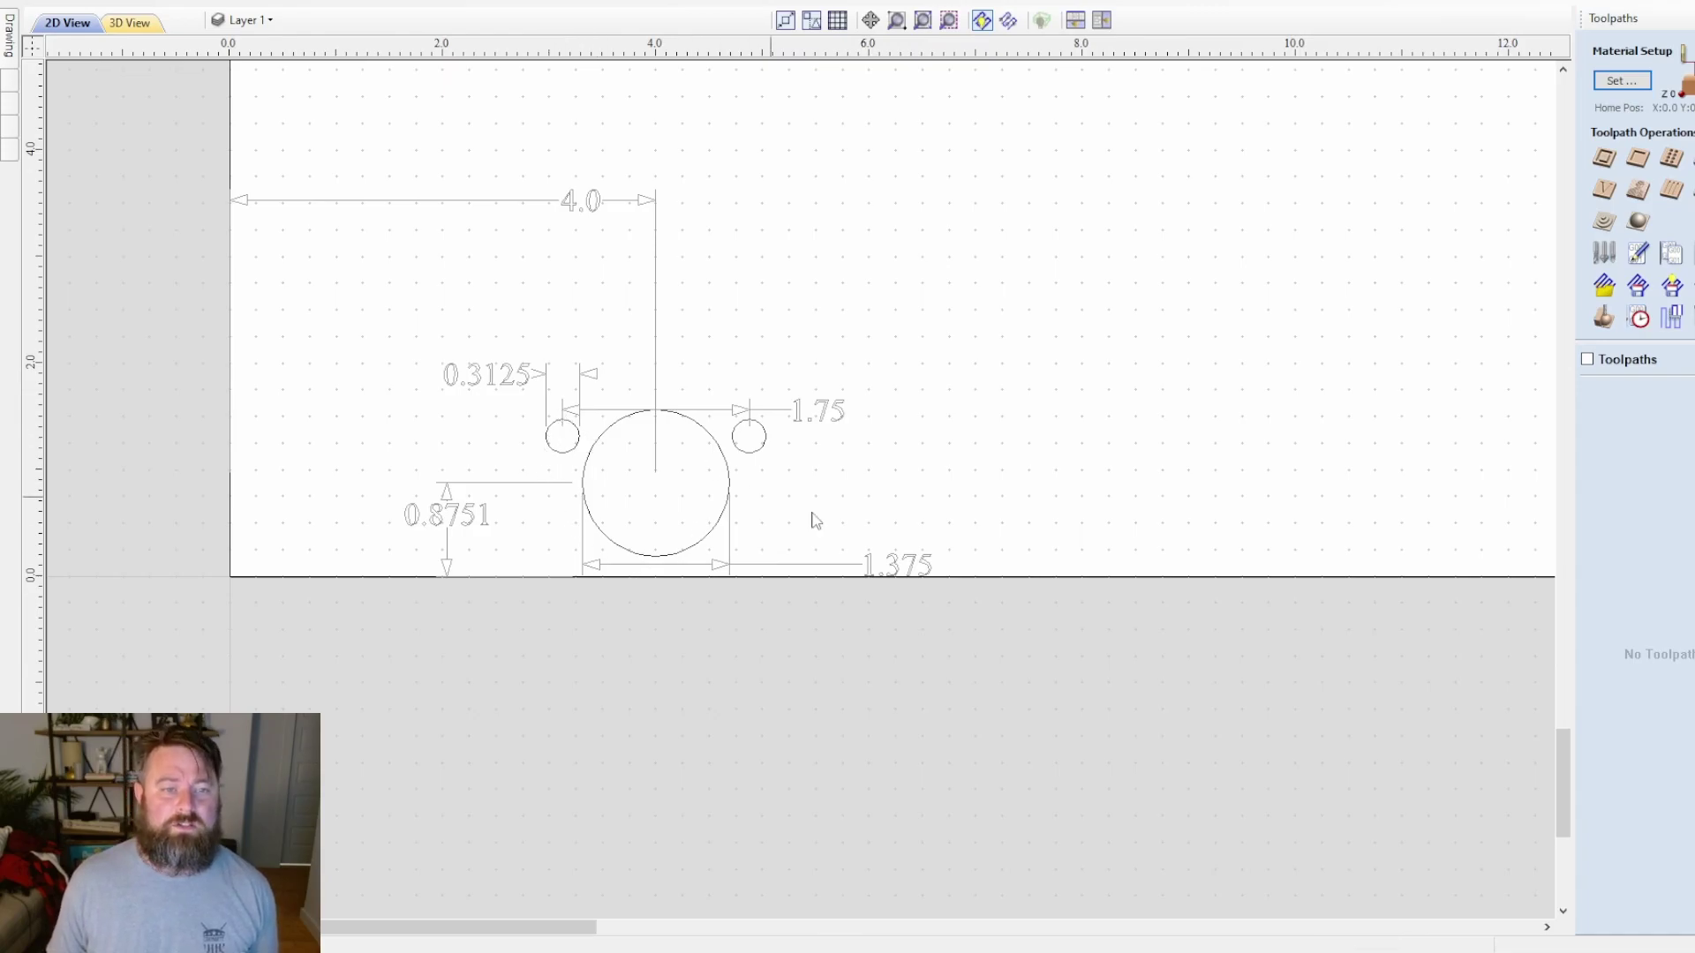
scroll(1293, 457, "down", 1)
middle_click_drag(1293, 457, 706, 415)
scroll(1533, 568, "down", 2)
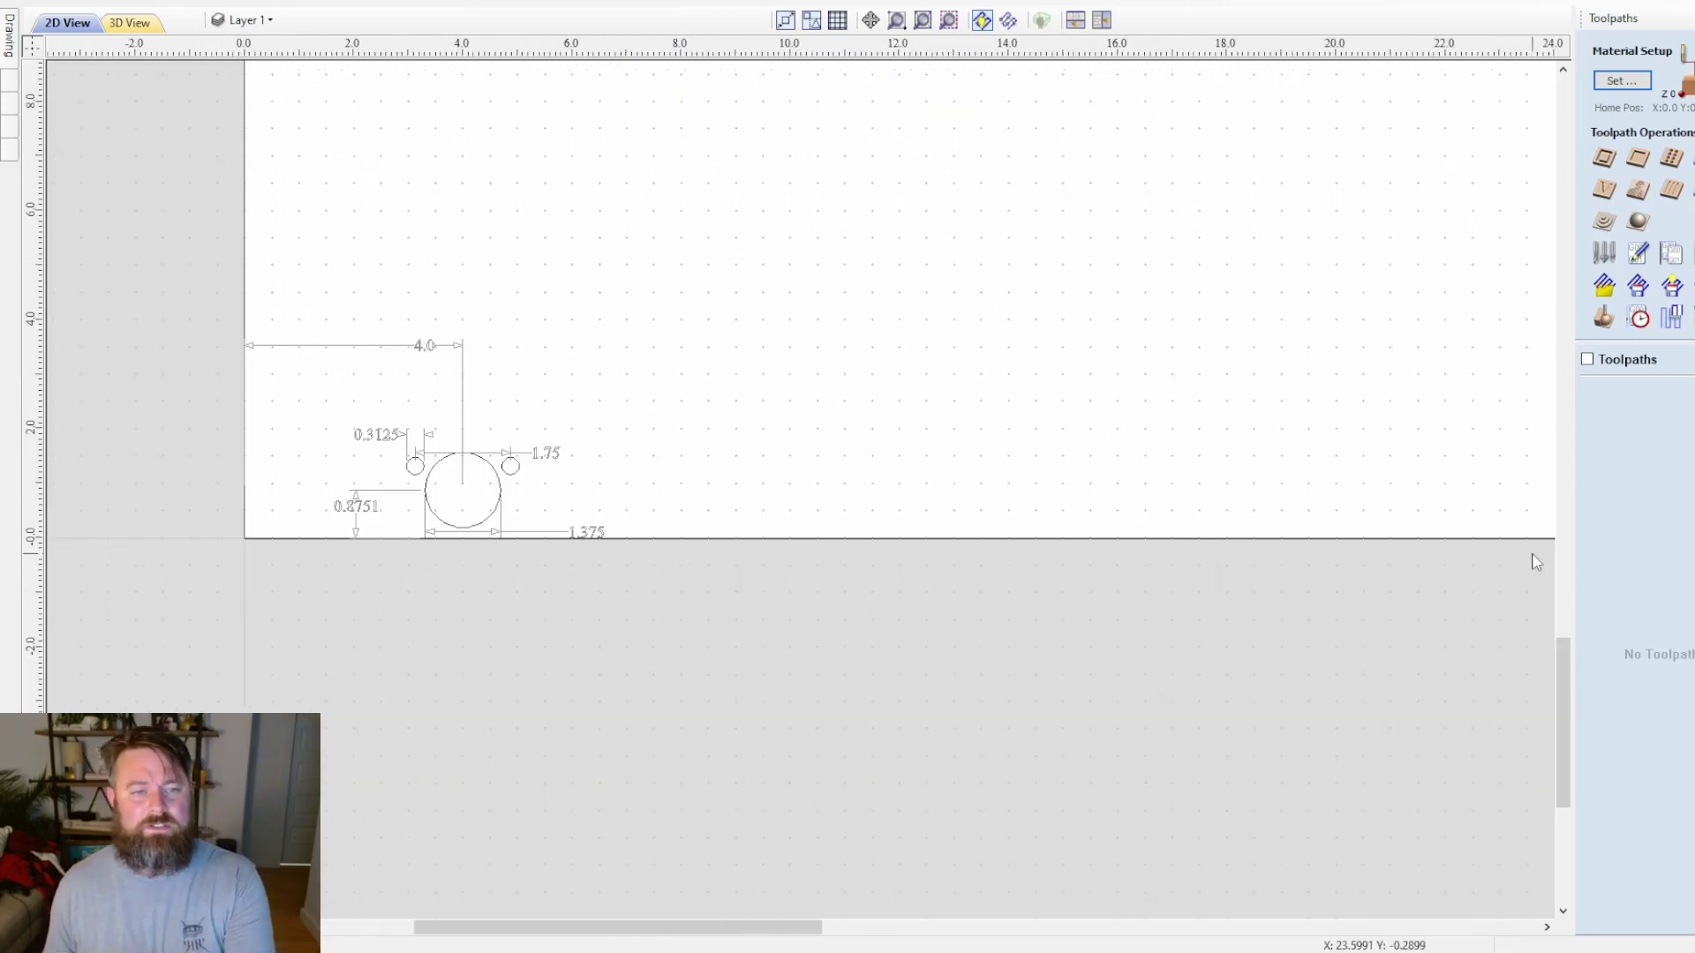
middle_click_drag(1259, 518, 901, 560)
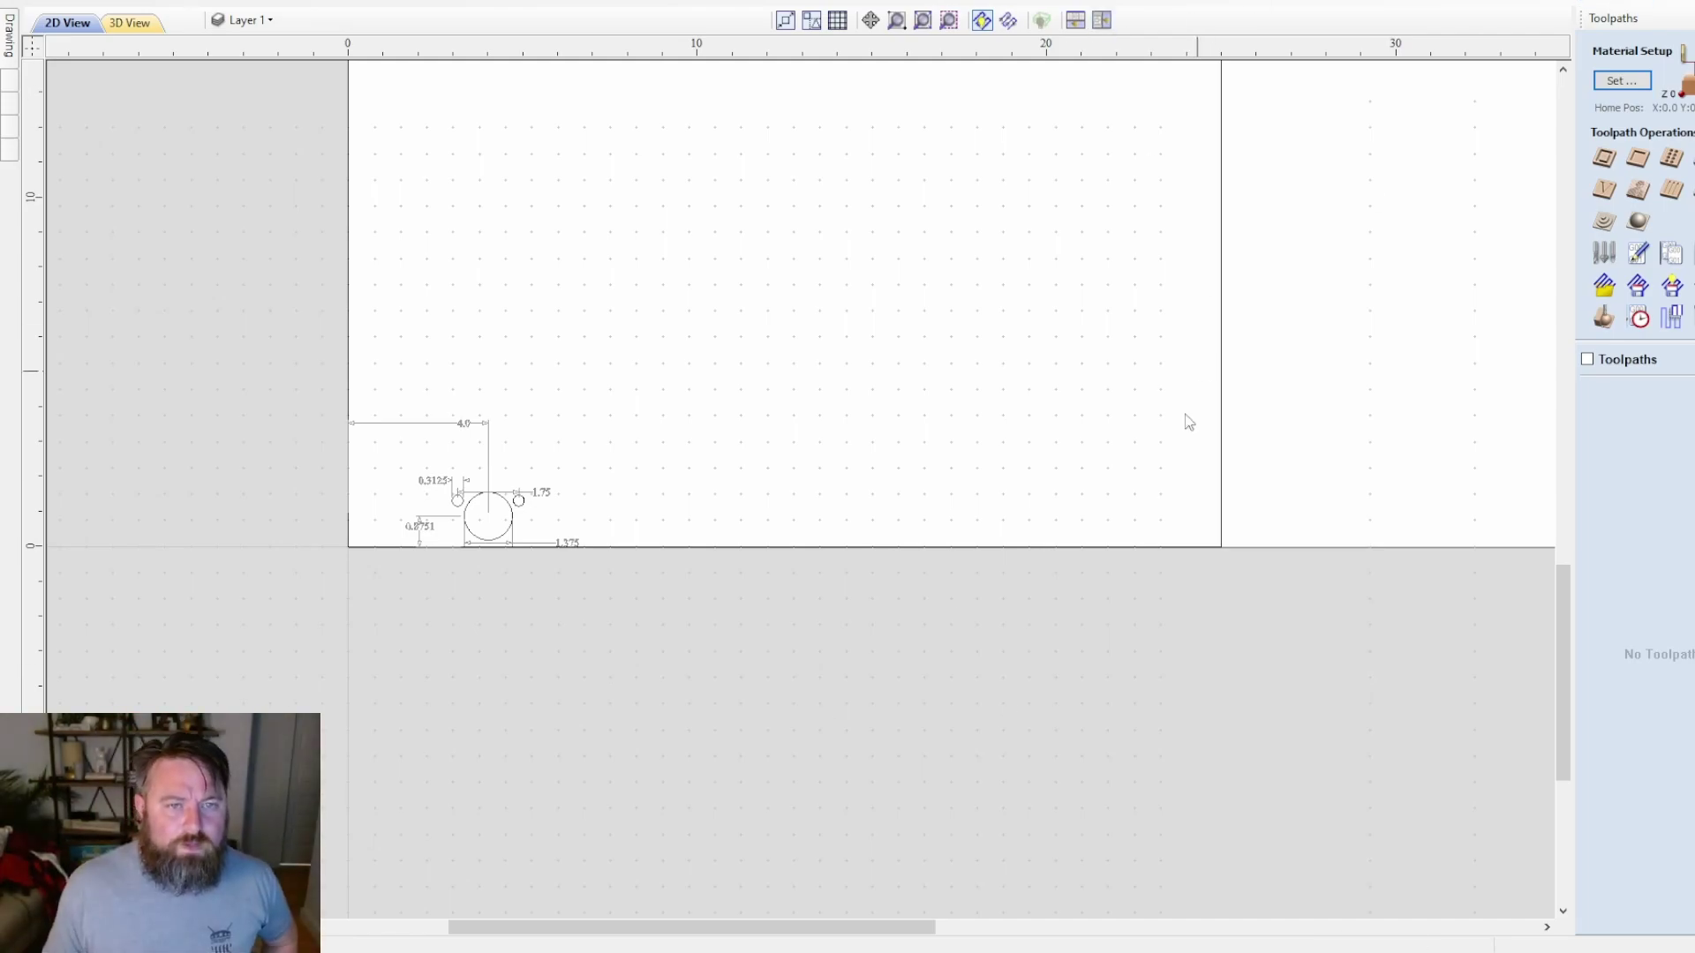
middle_click_drag(1089, 367, 1162, 617)
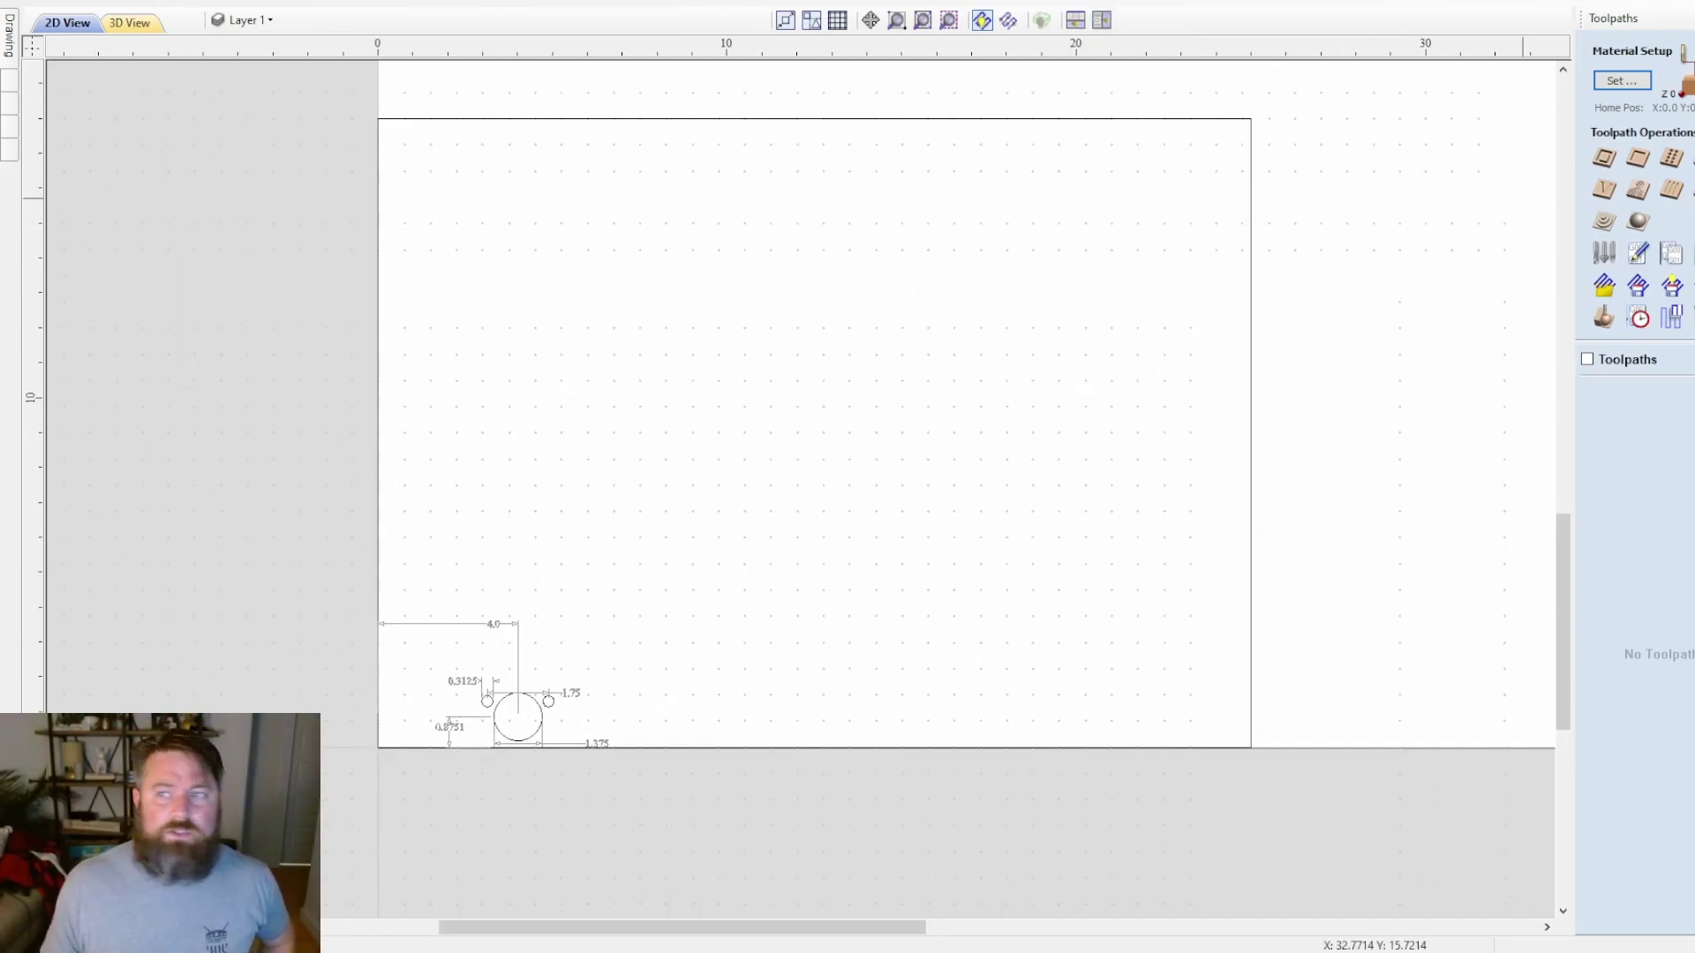
- Bring back the drawing tools and insert a vertical guide line at about 18.14 inches across the rectangle
key("F11")
right_click(1256, 452)
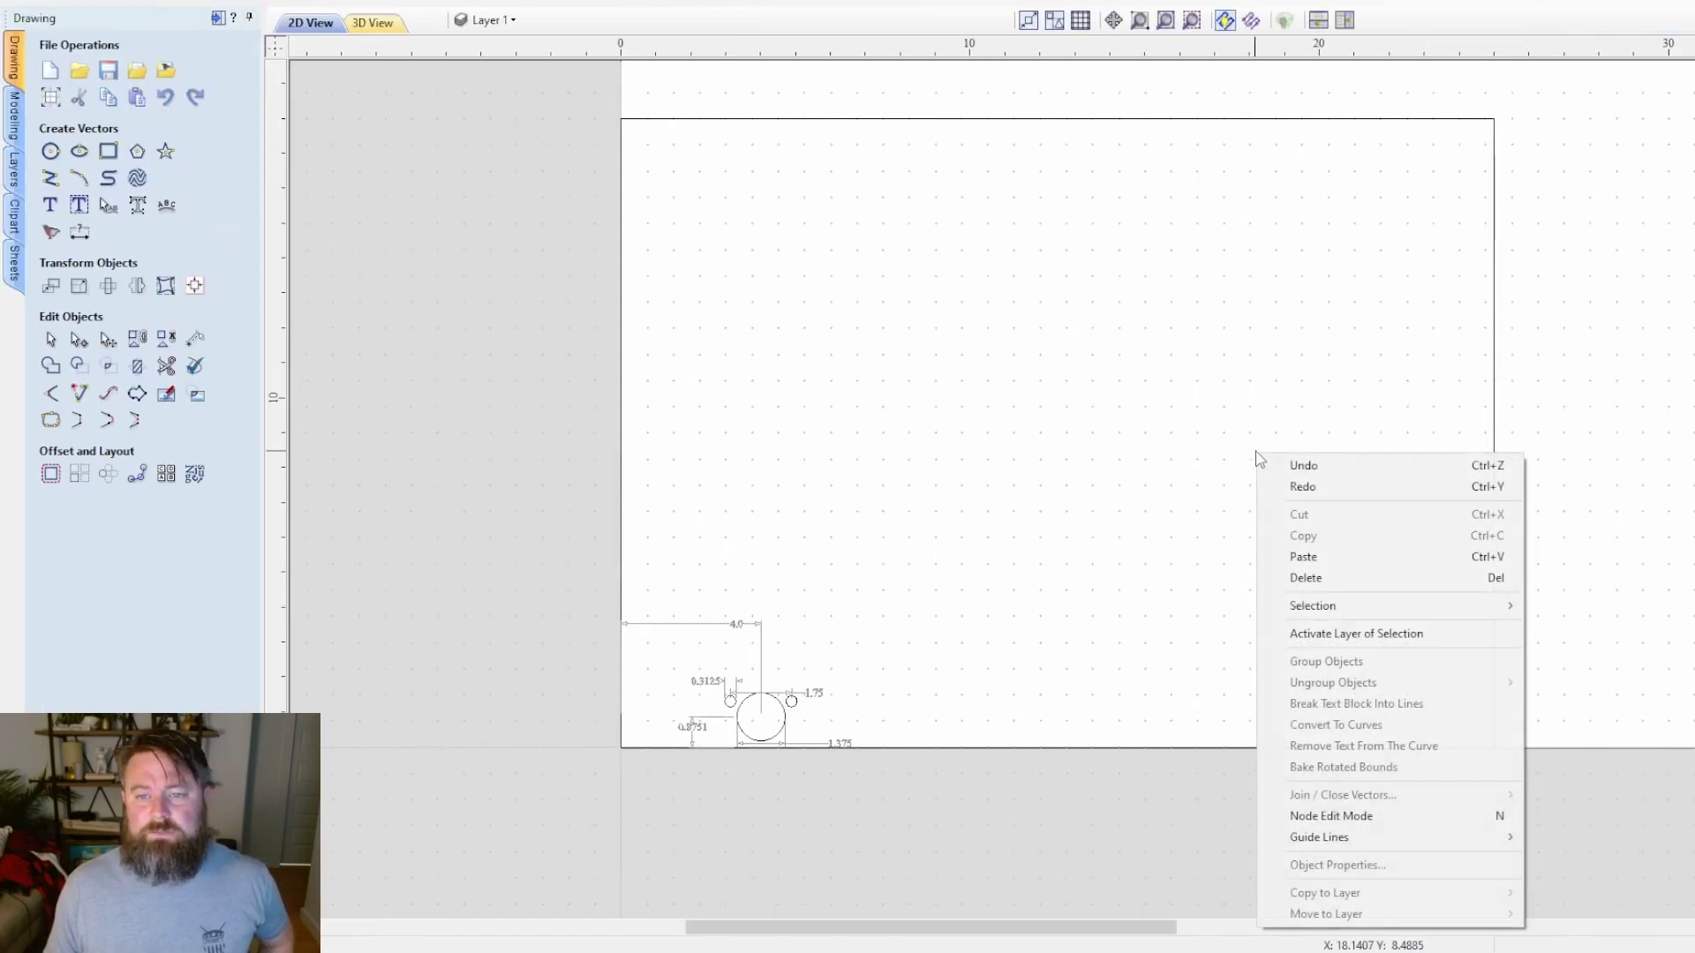
mouse_move(1369, 837)
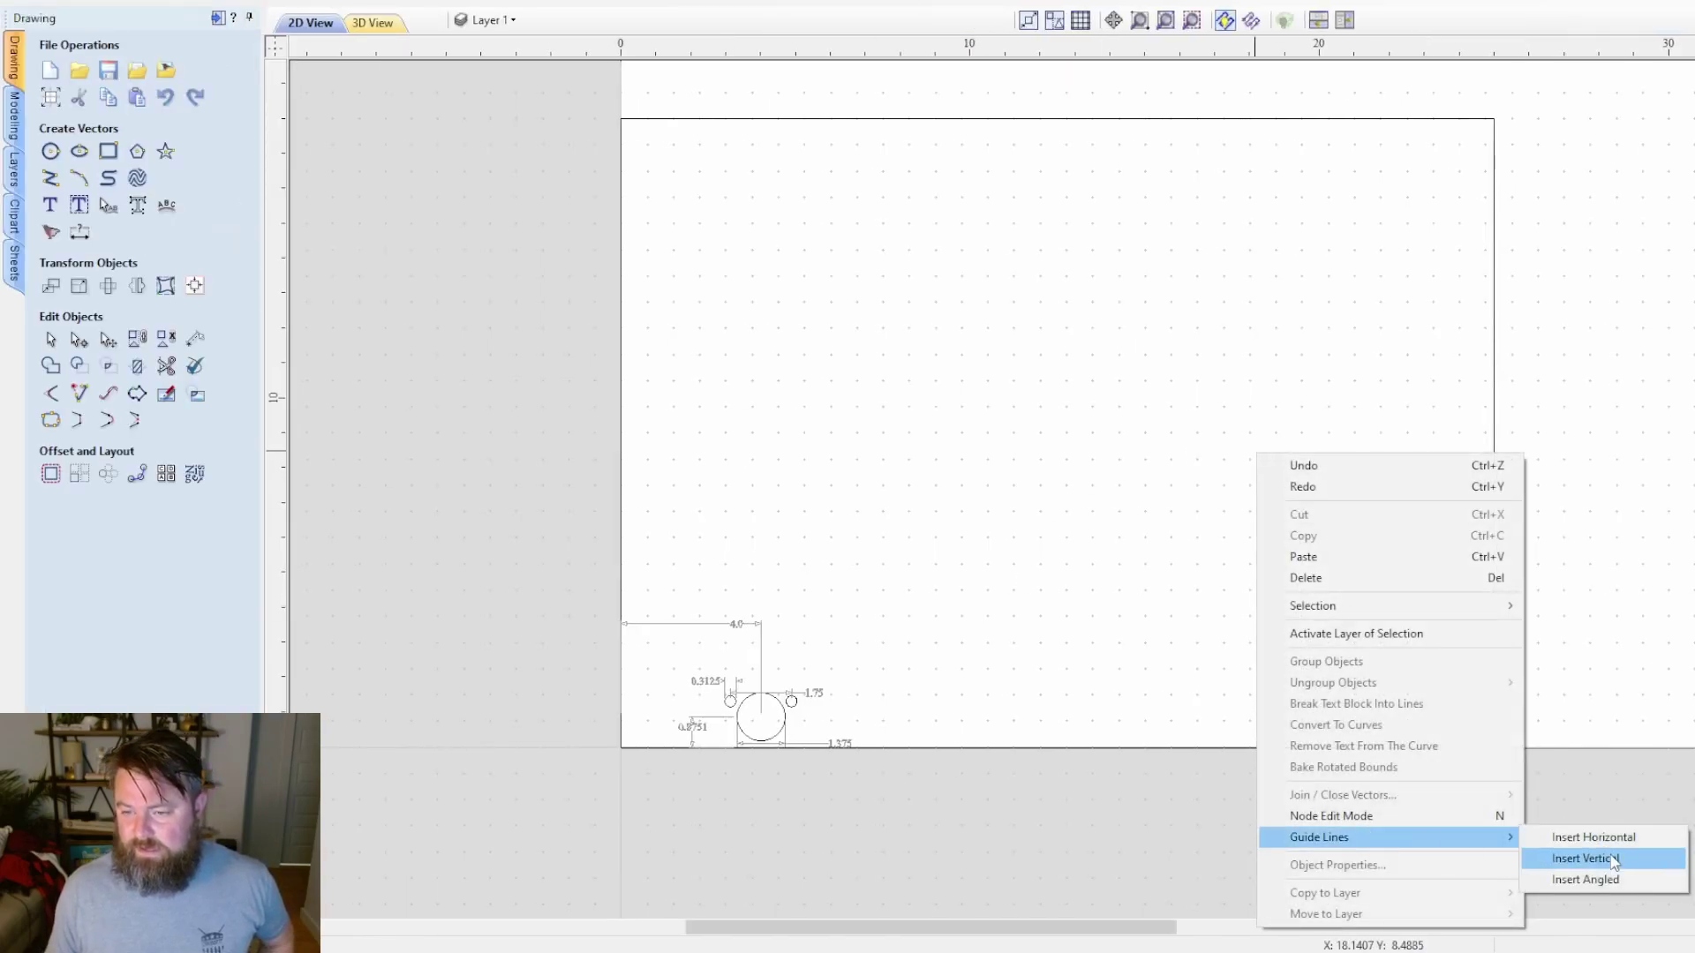
left_click(1585, 858)
middle_click_drag(1595, 281, 1551, 380)
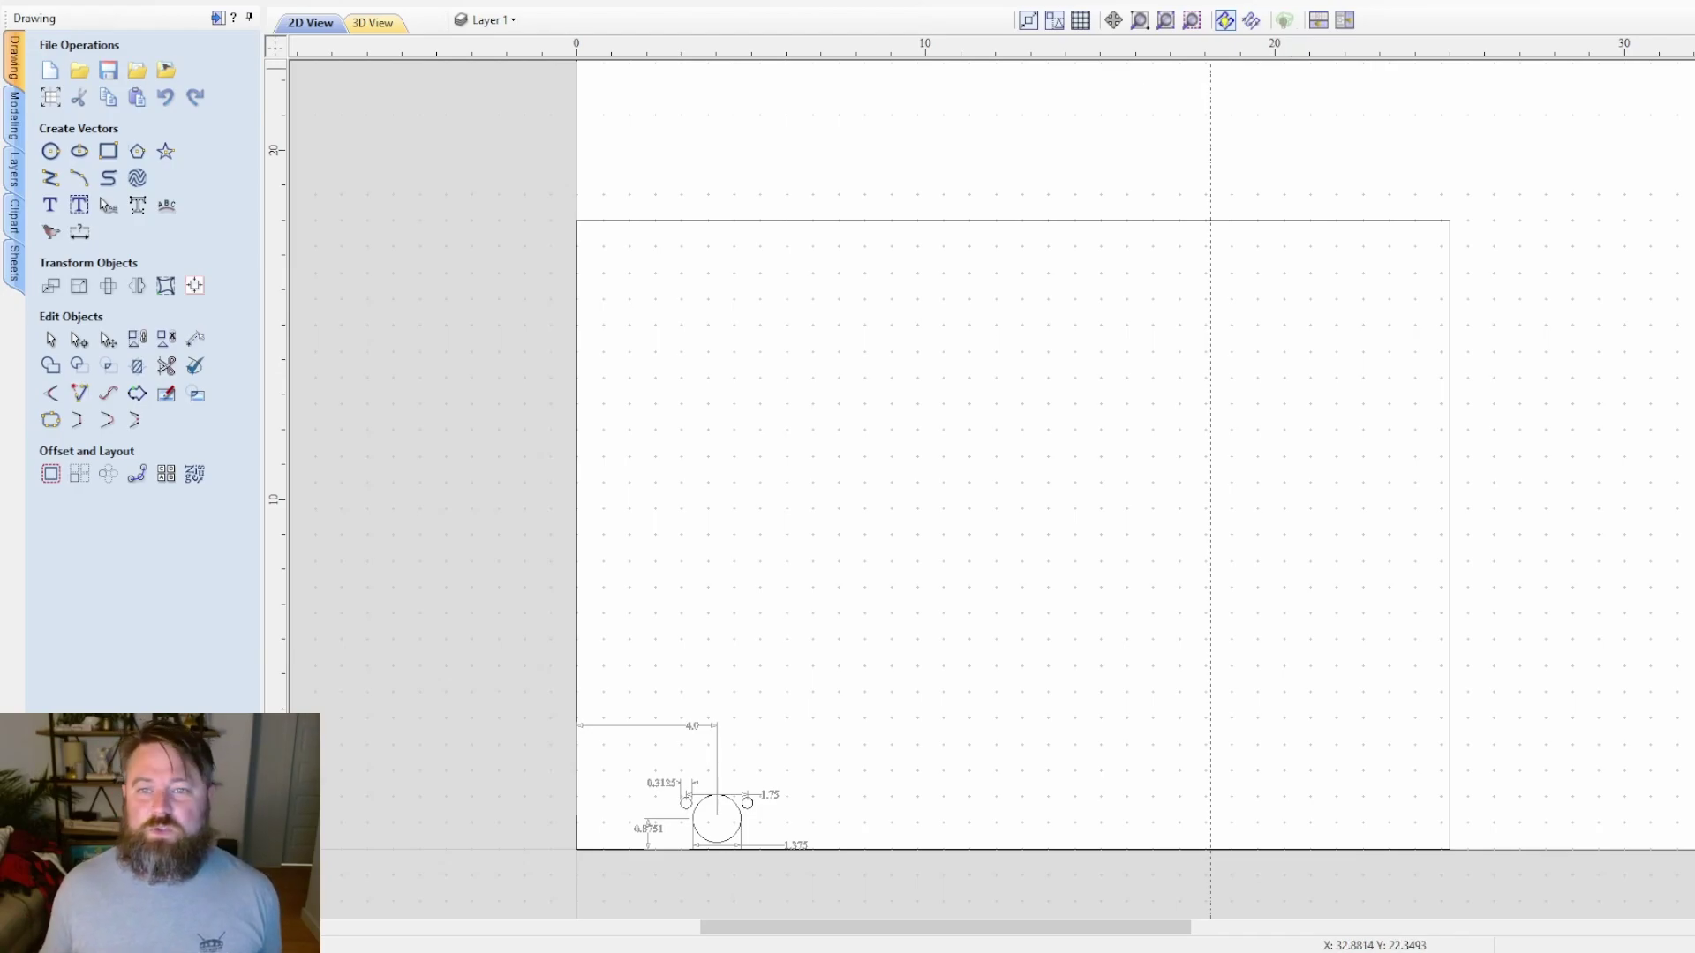
scroll(1263, 492, "down", 2)
scroll(1263, 491, "up", 3)
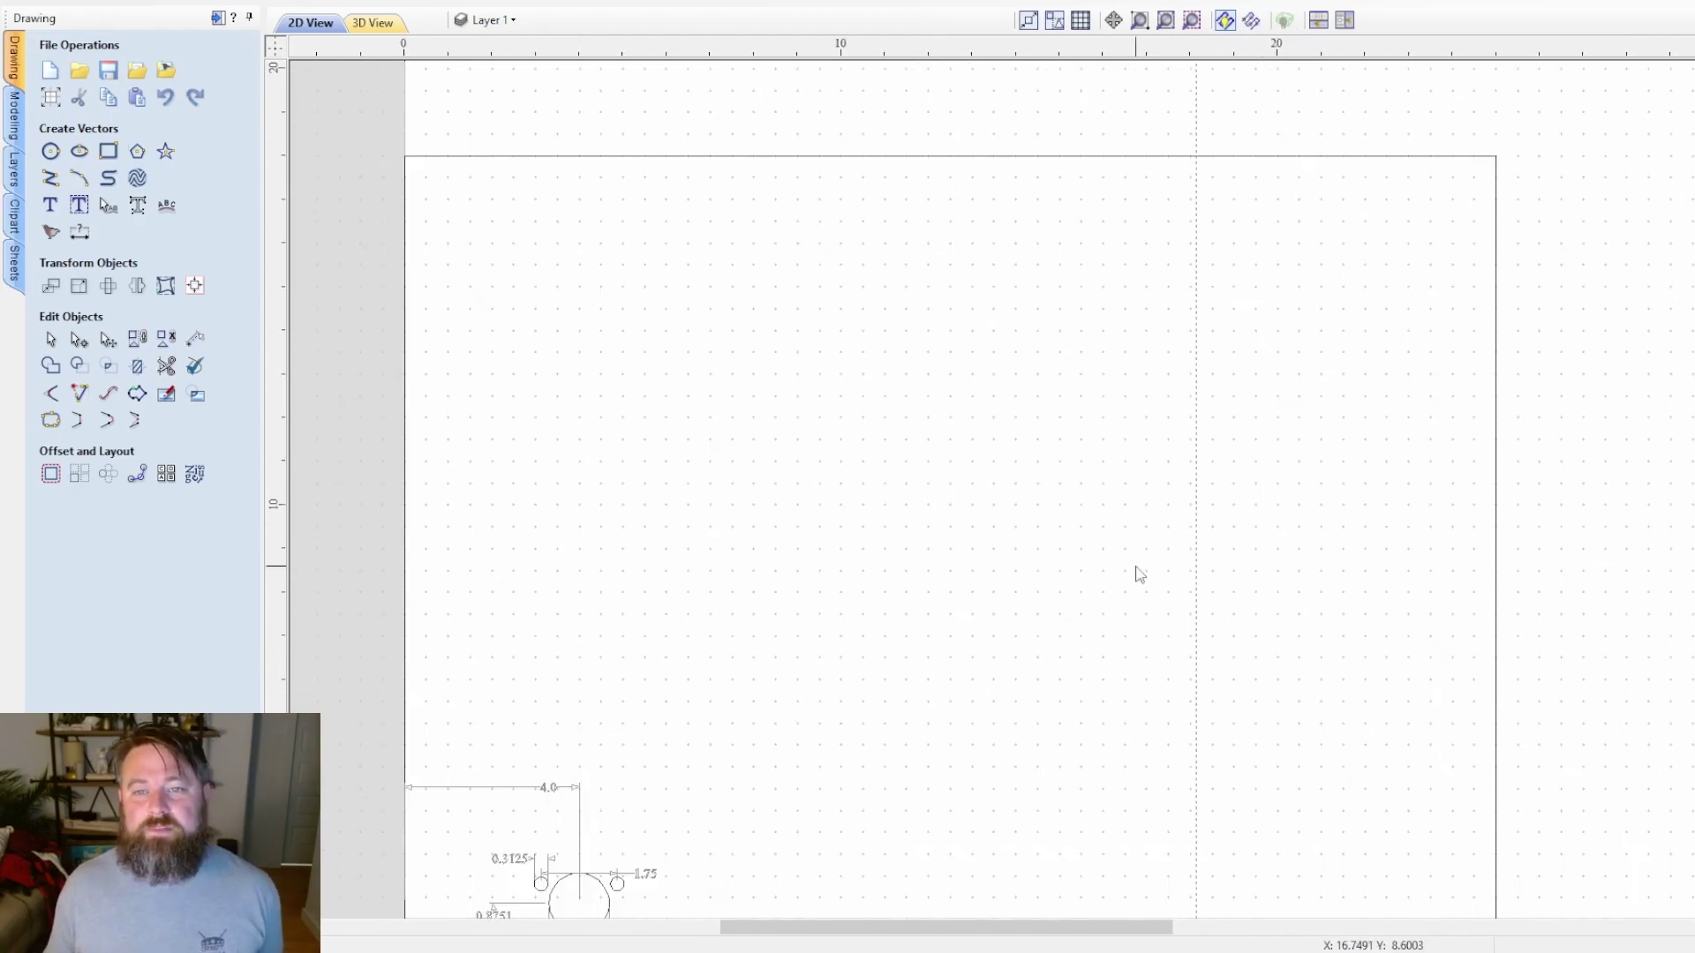
scroll(1395, 530, "up", 1)
scroll(1401, 543, "down", 1)
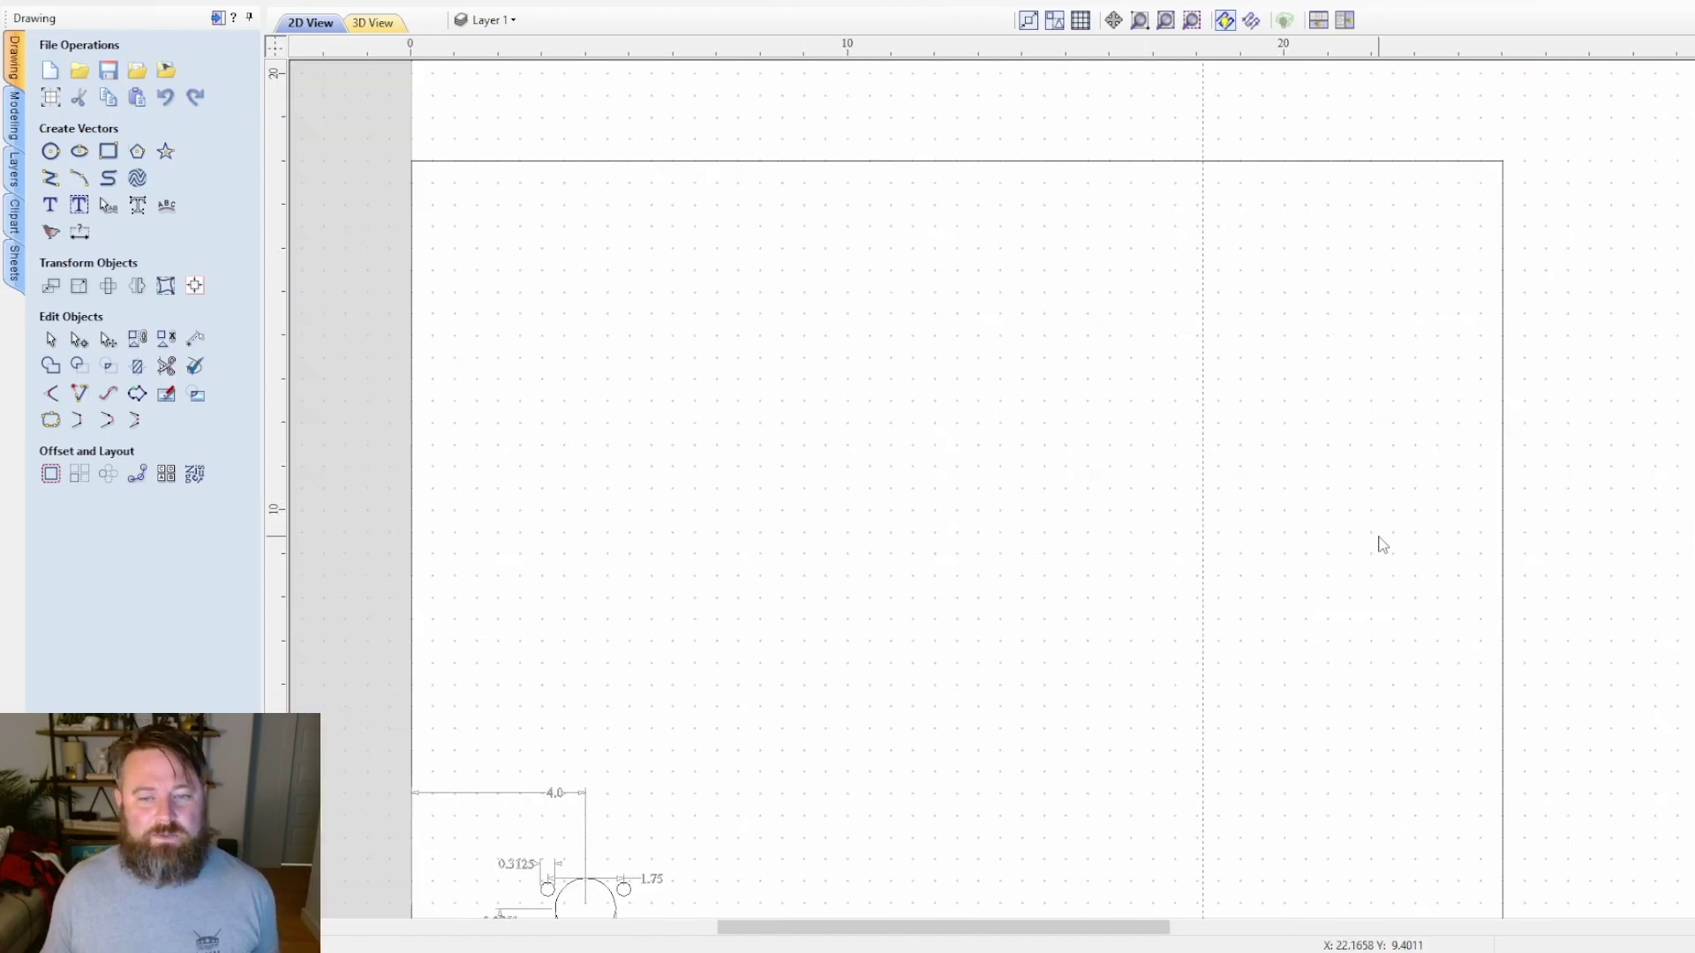
scroll(1382, 544, "down", 1)
scroll(1380, 284, "up", 1)
- Set the vertical guide's position to 21 inches in its properties
double_click(1203, 320)
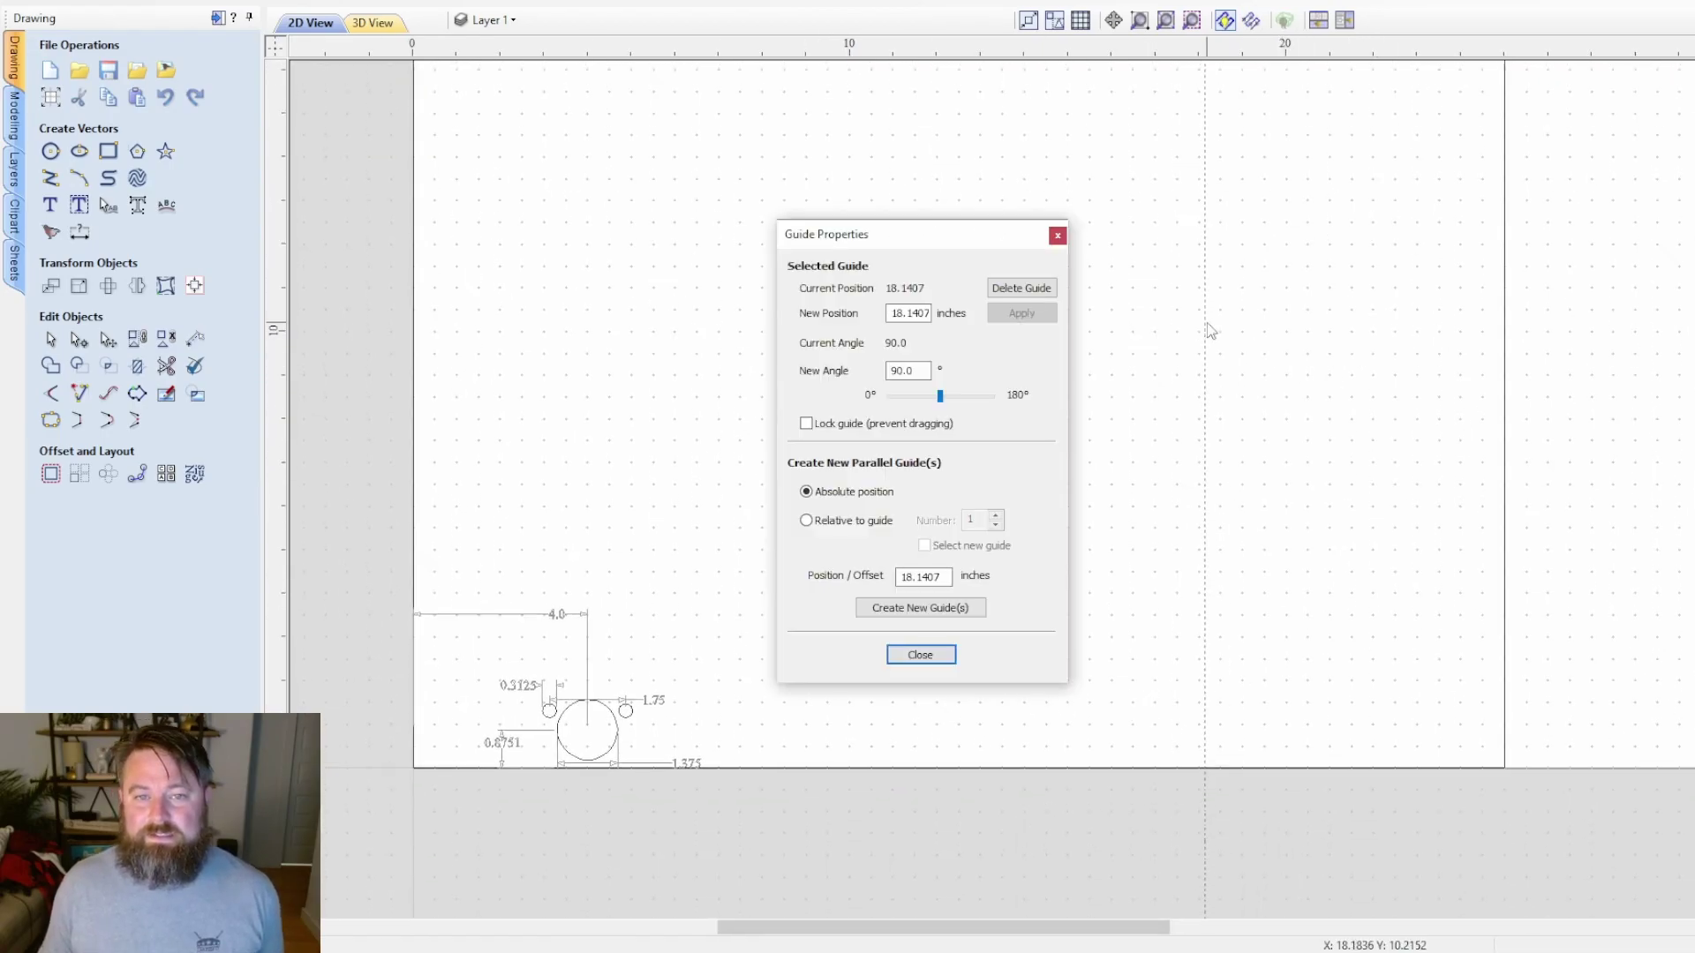
double_click(893, 316)
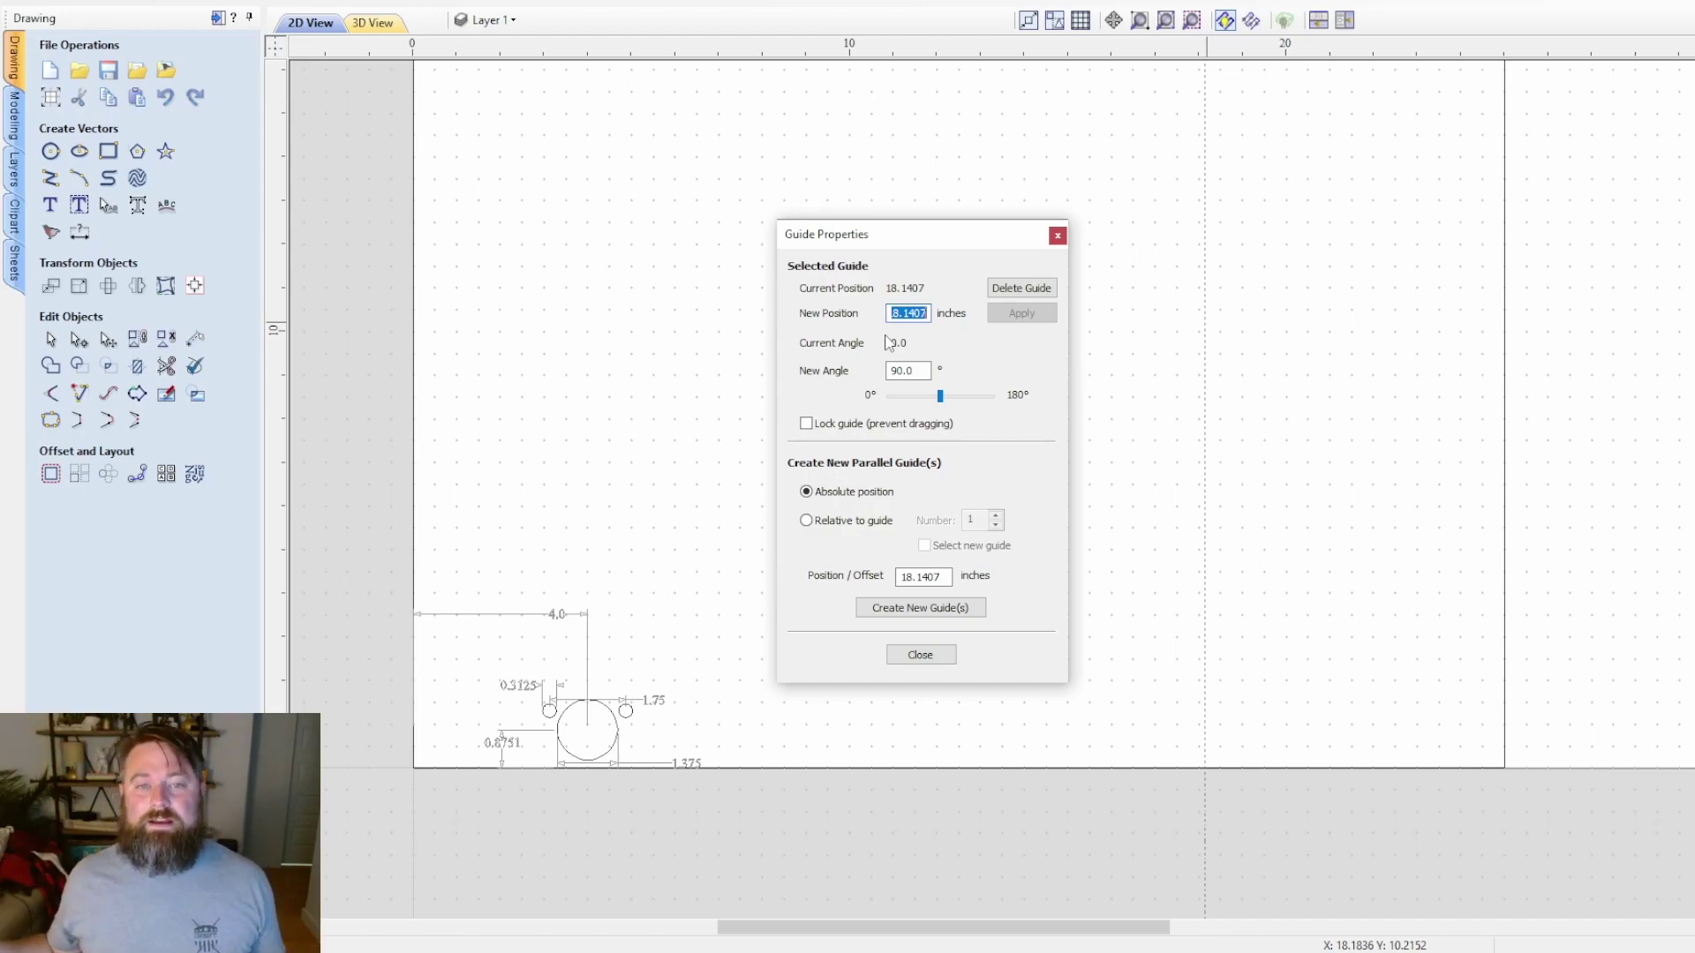
type("21")
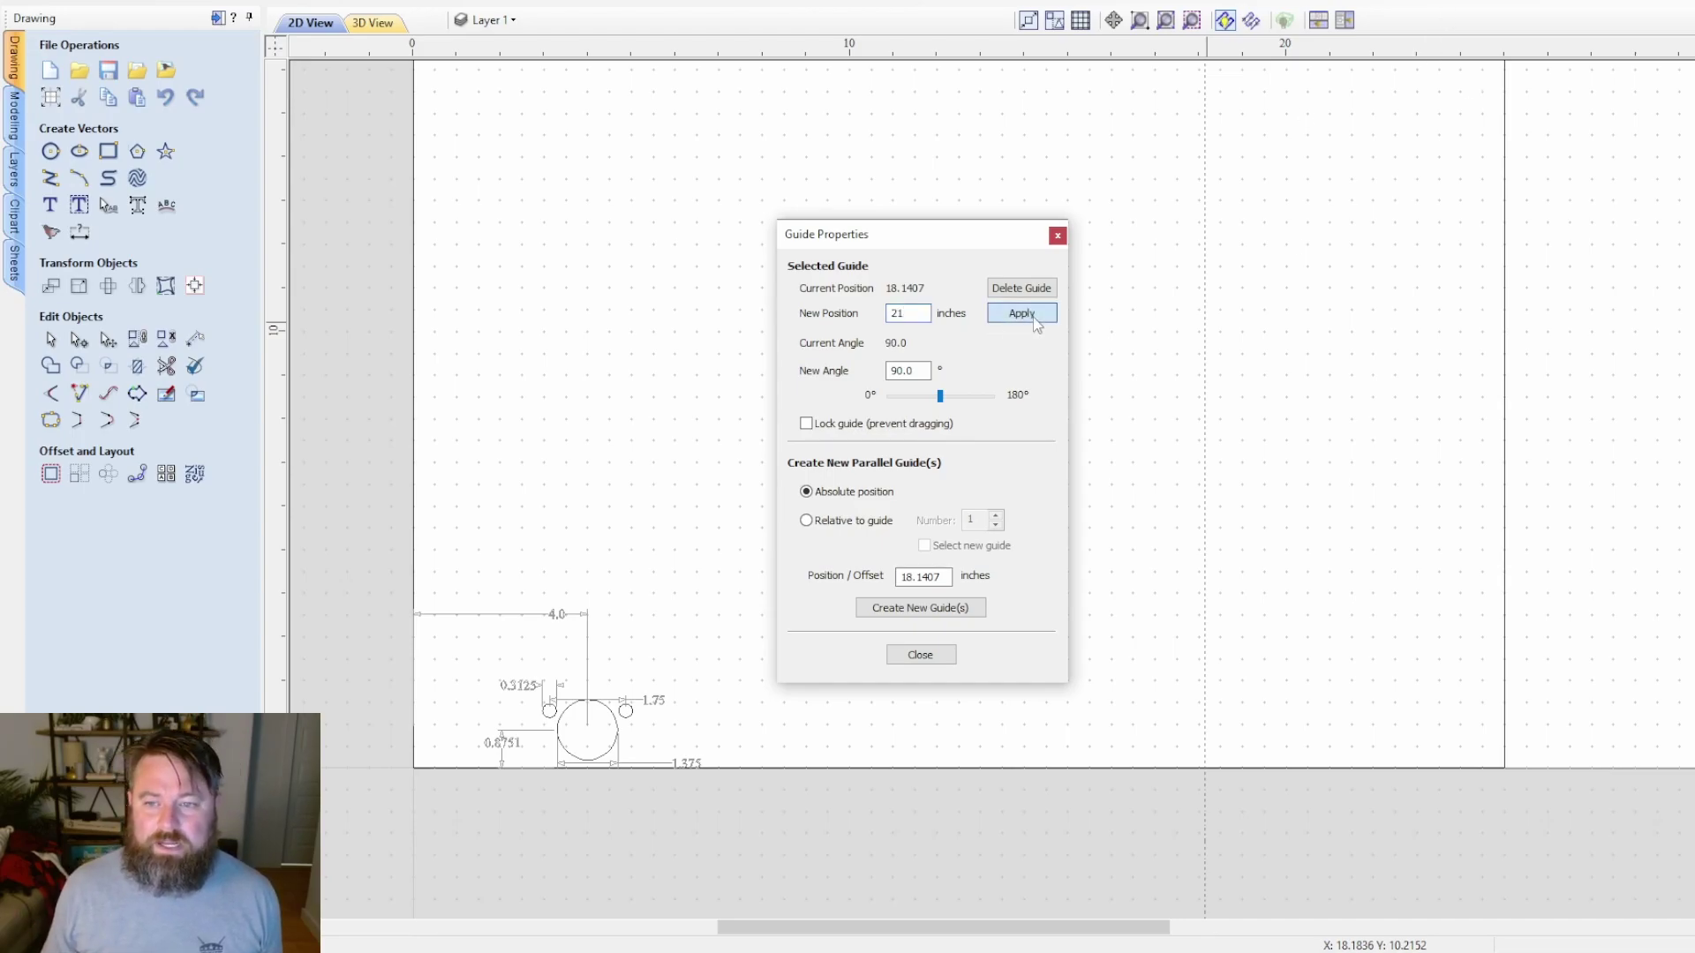
left_click(1017, 314)
left_click(919, 655)
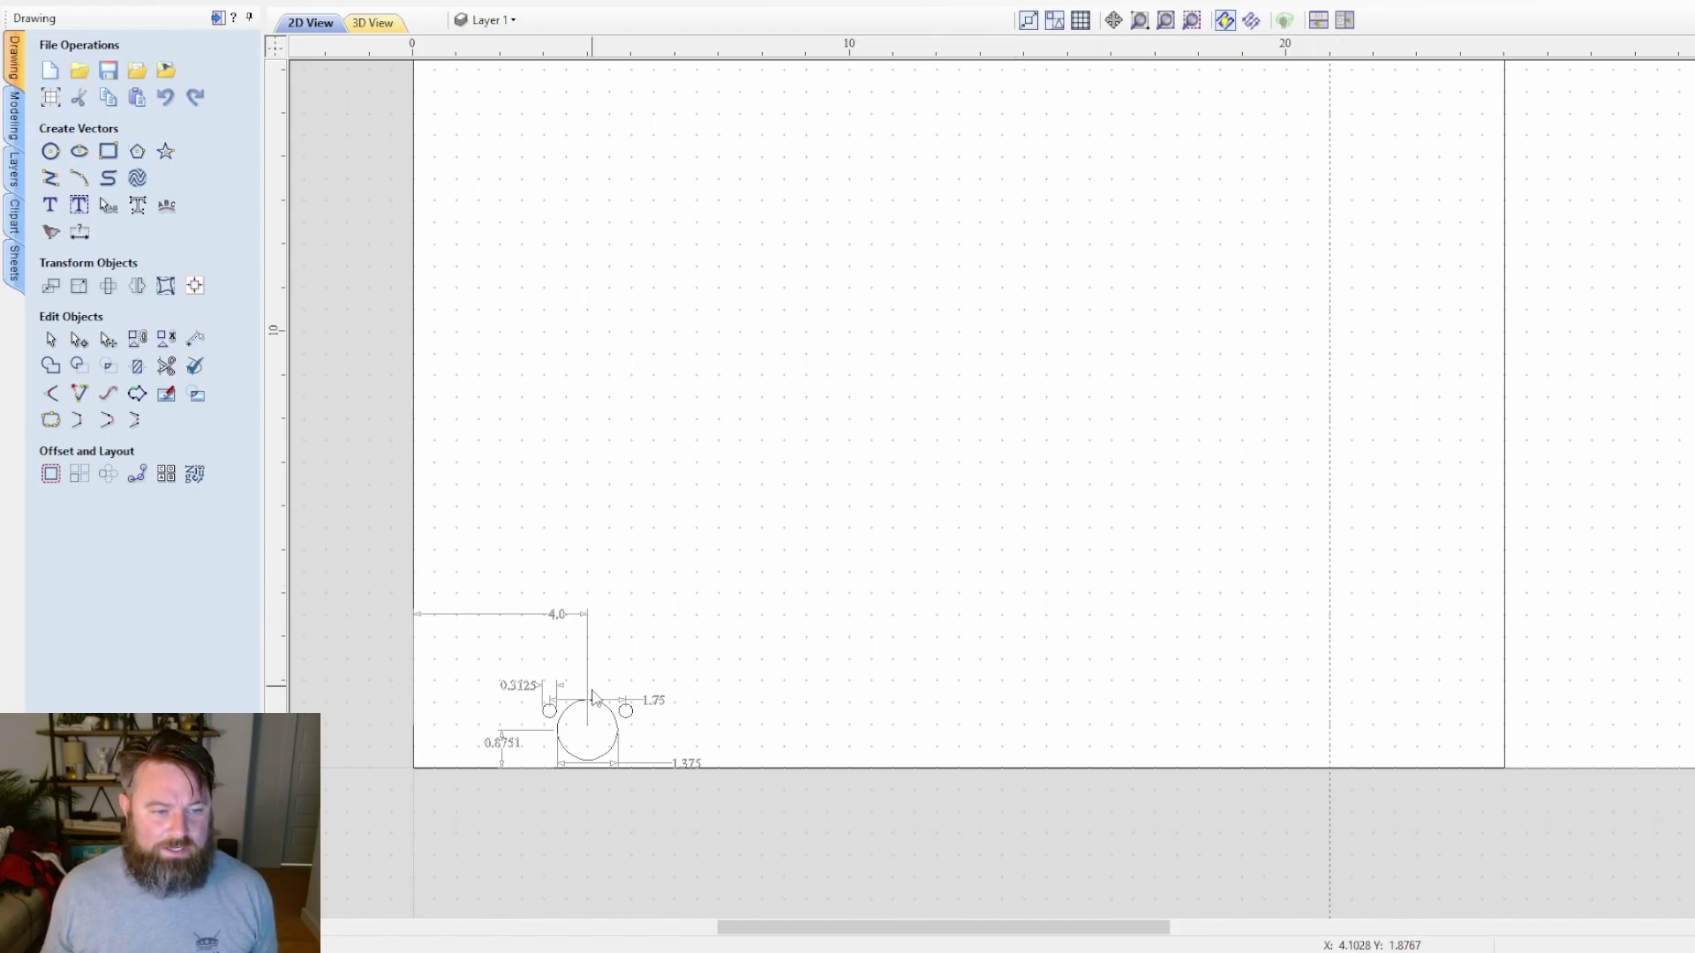
- Insert a horizontal guide line about 0.47 inches below the rectangle's bottom edge
middle_click_drag(1044, 563, 1165, 402)
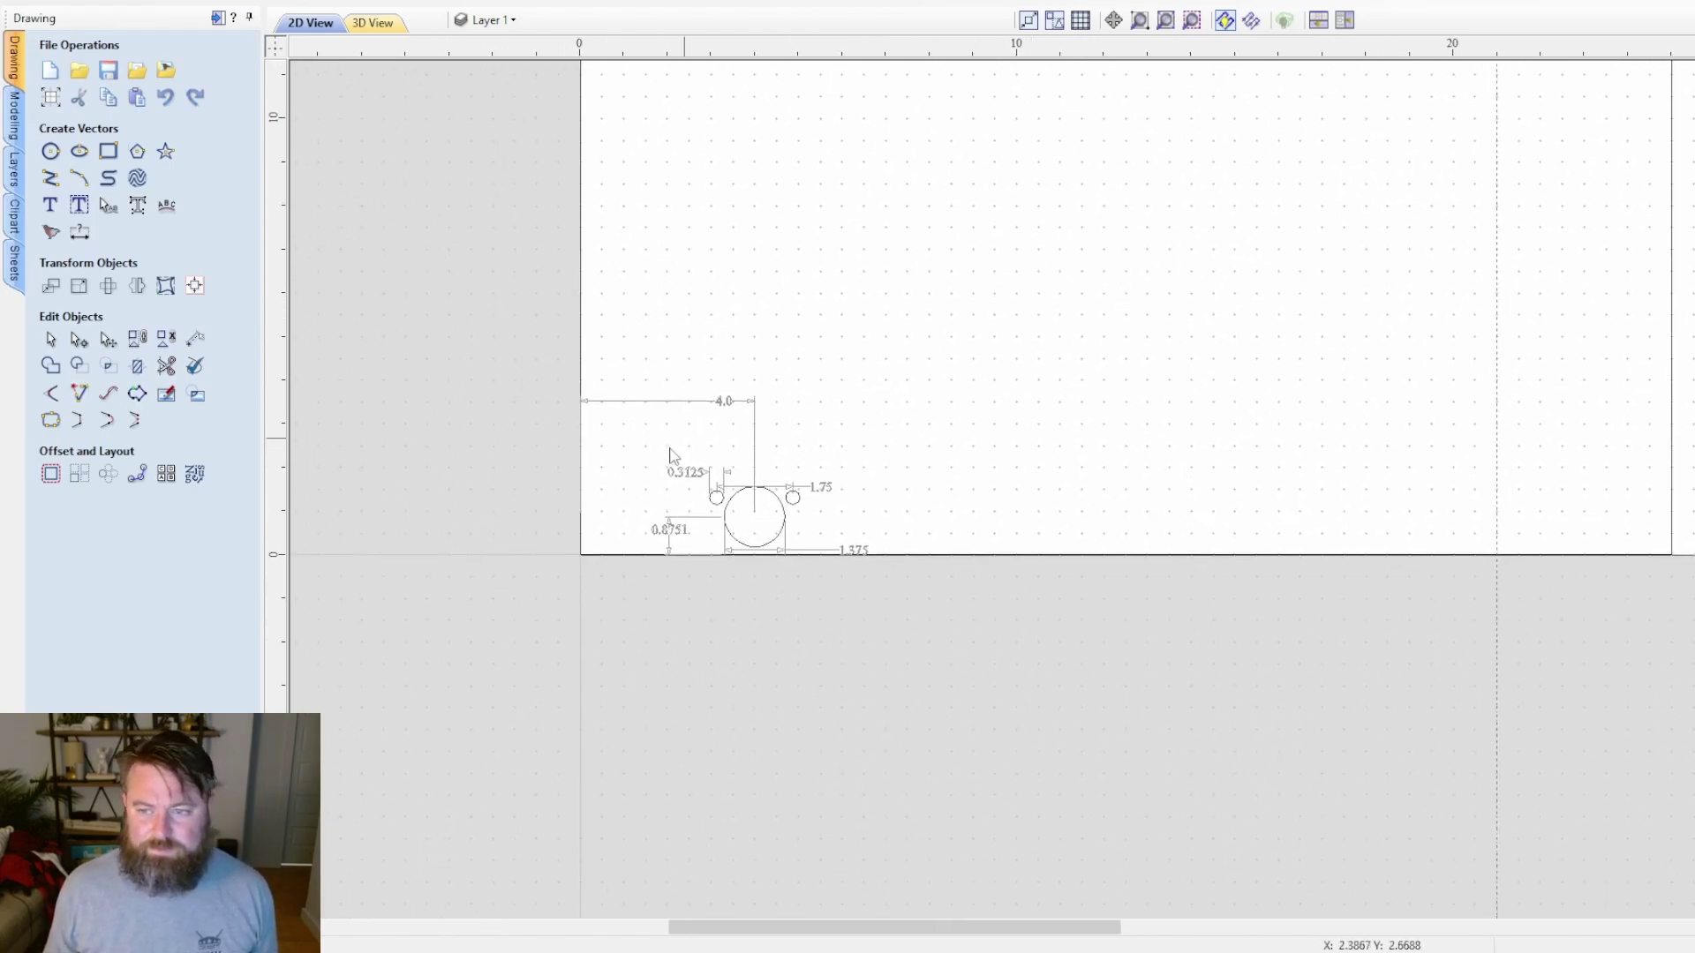
scroll(663, 618, "up", 2)
scroll(792, 616, "up", 3)
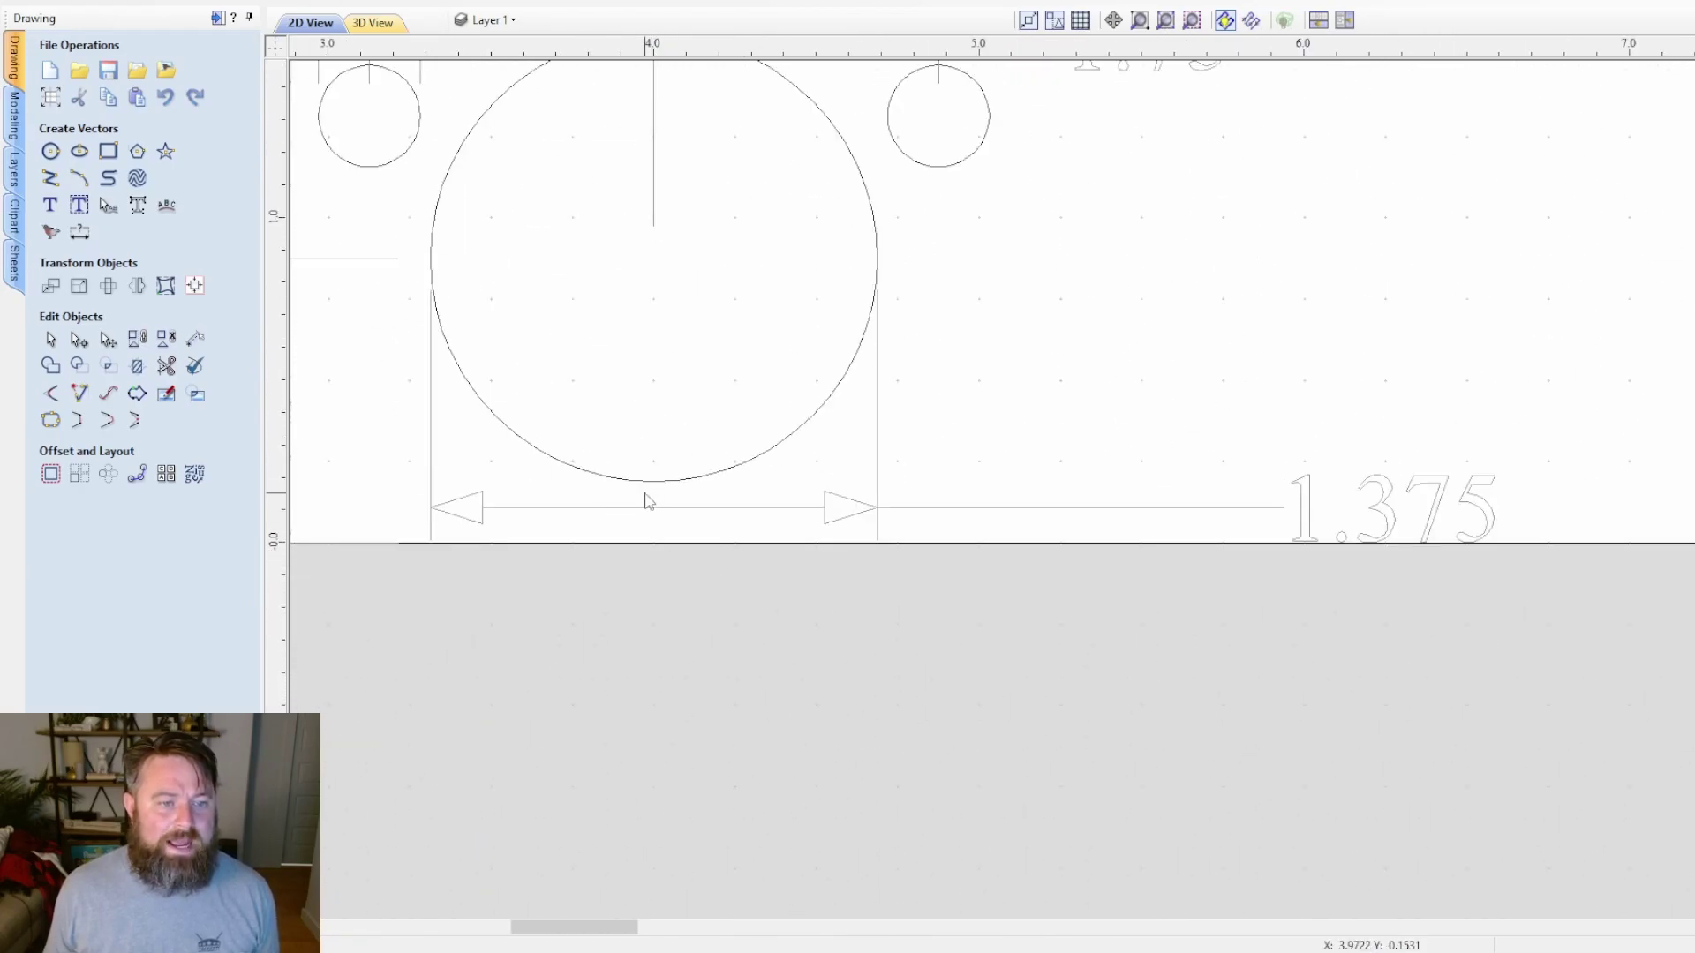
scroll(791, 509, "down", 3)
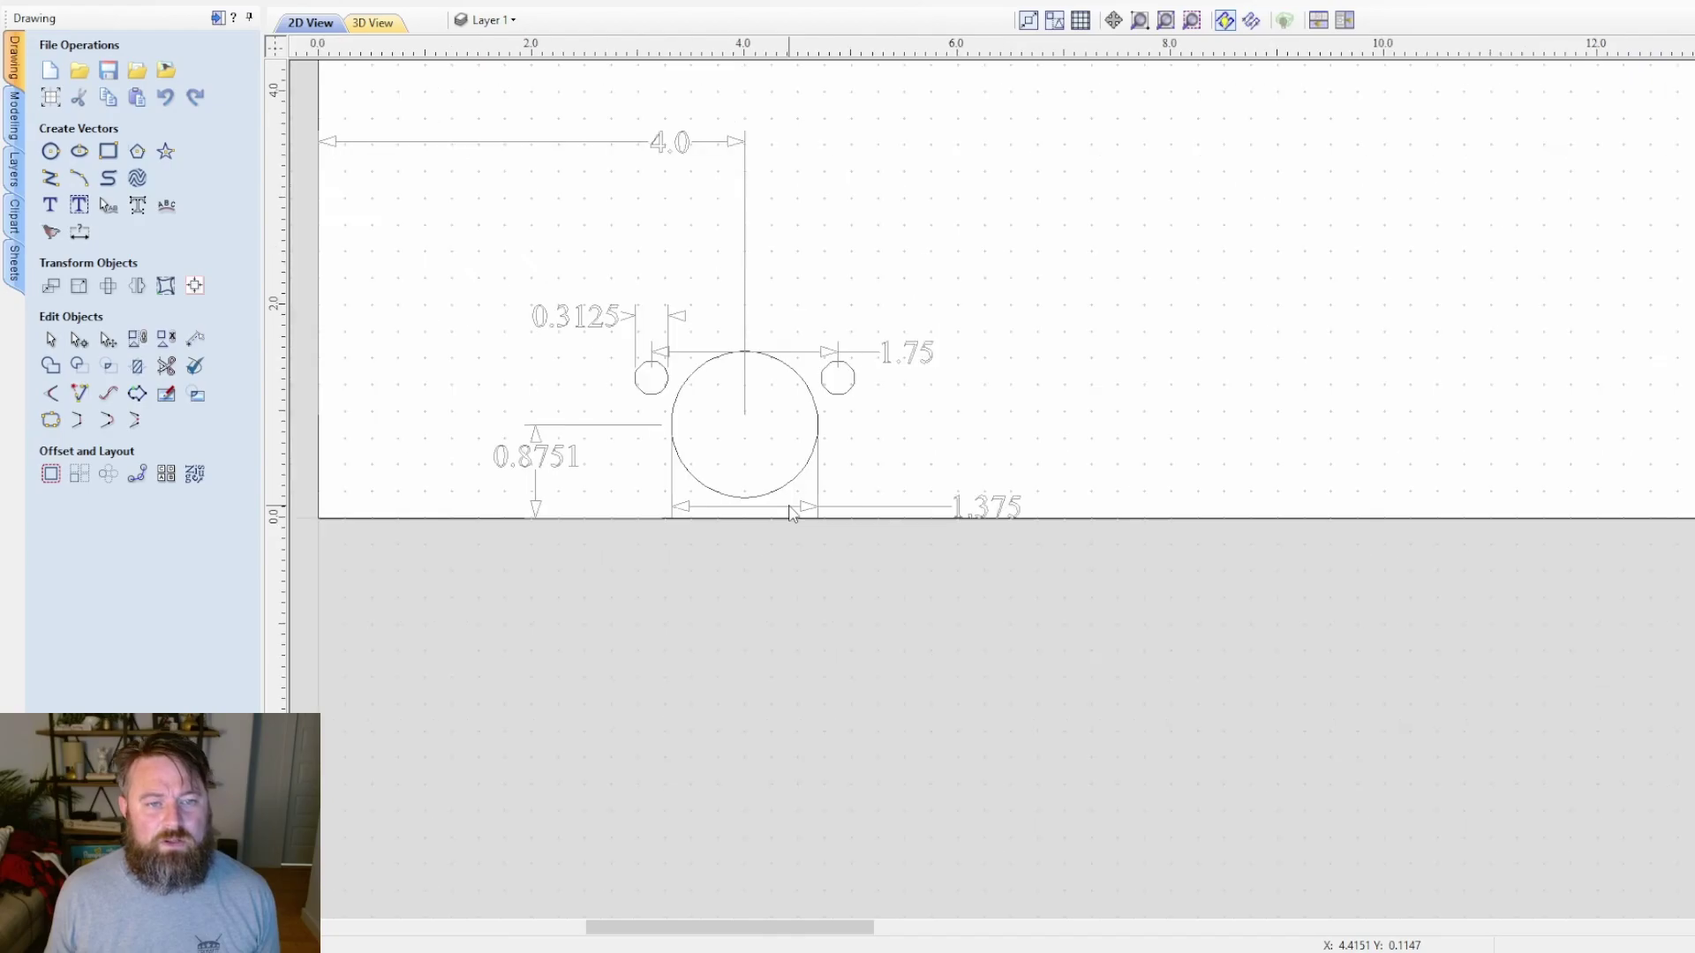
scroll(791, 509, "down", 2)
middle_click_drag(1229, 503, 548, 553)
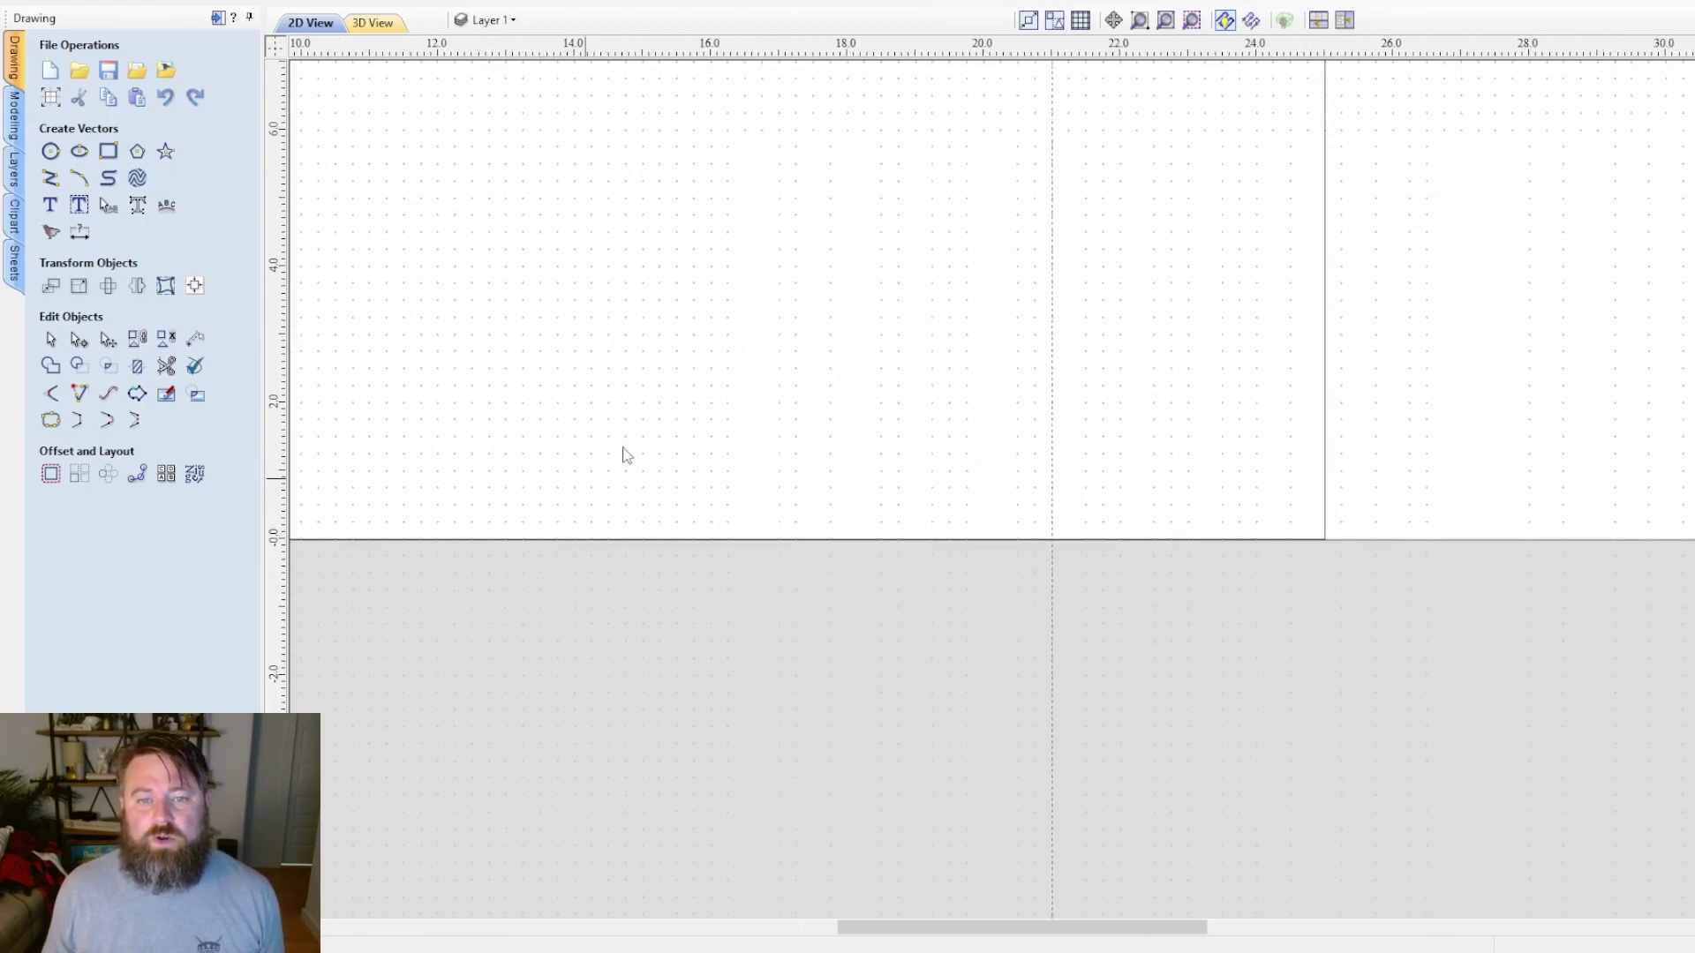
right_click(1100, 579)
mouse_move(1245, 481)
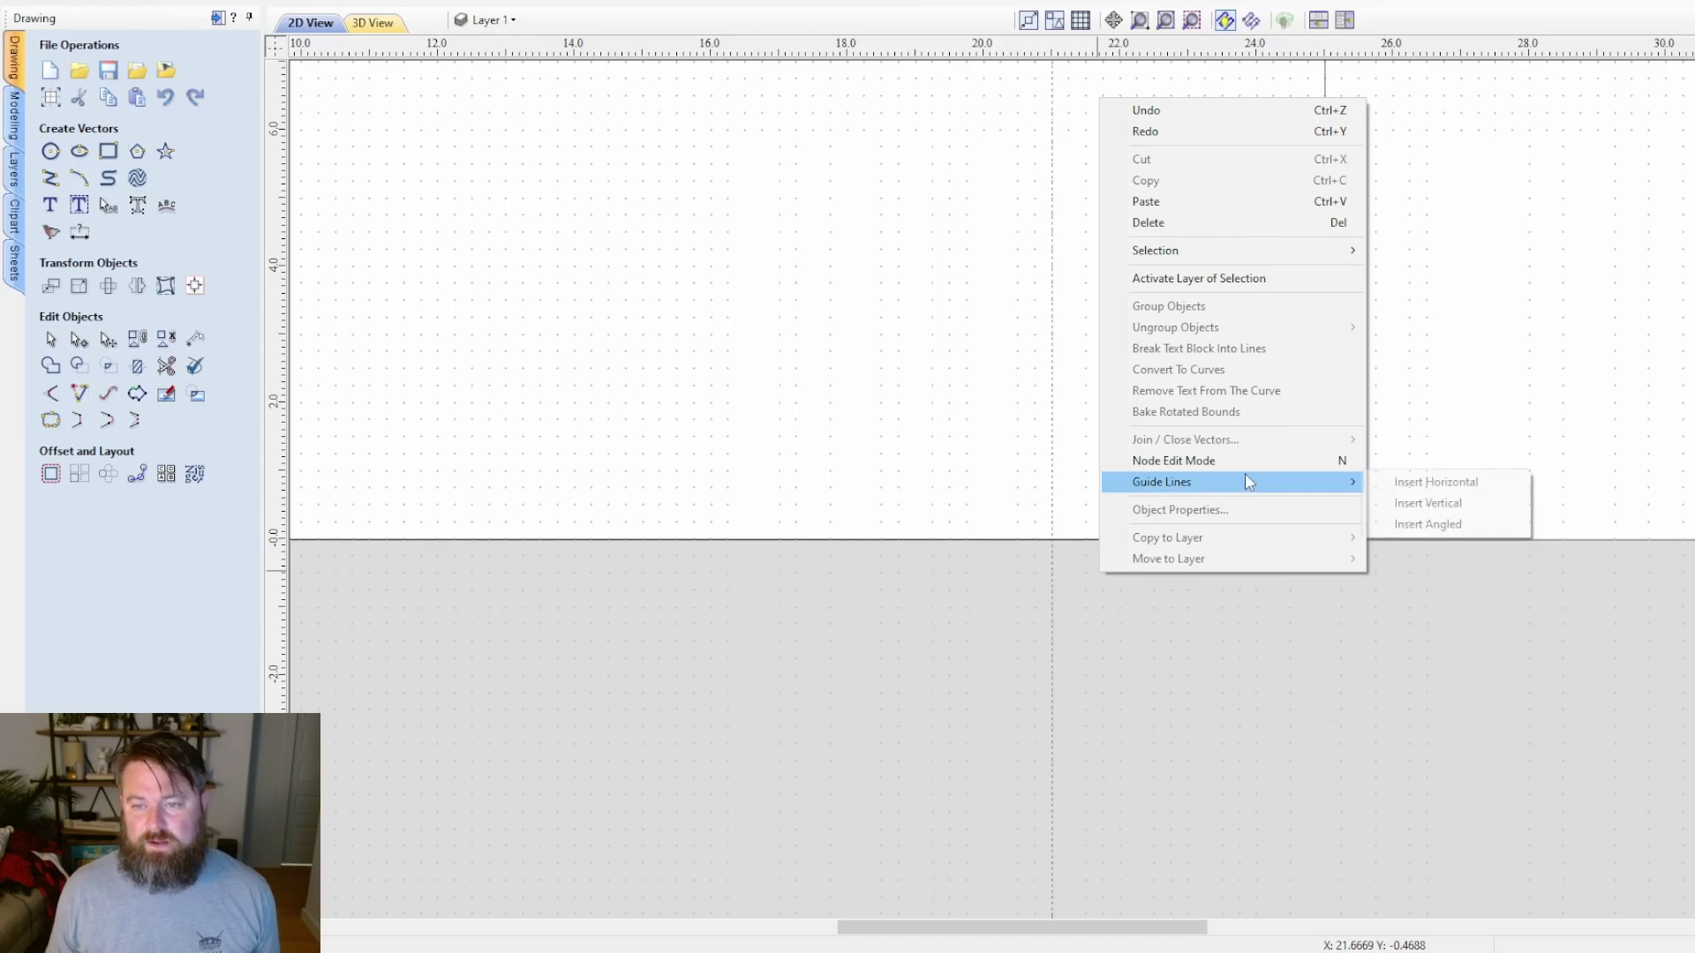
left_click(1434, 482)
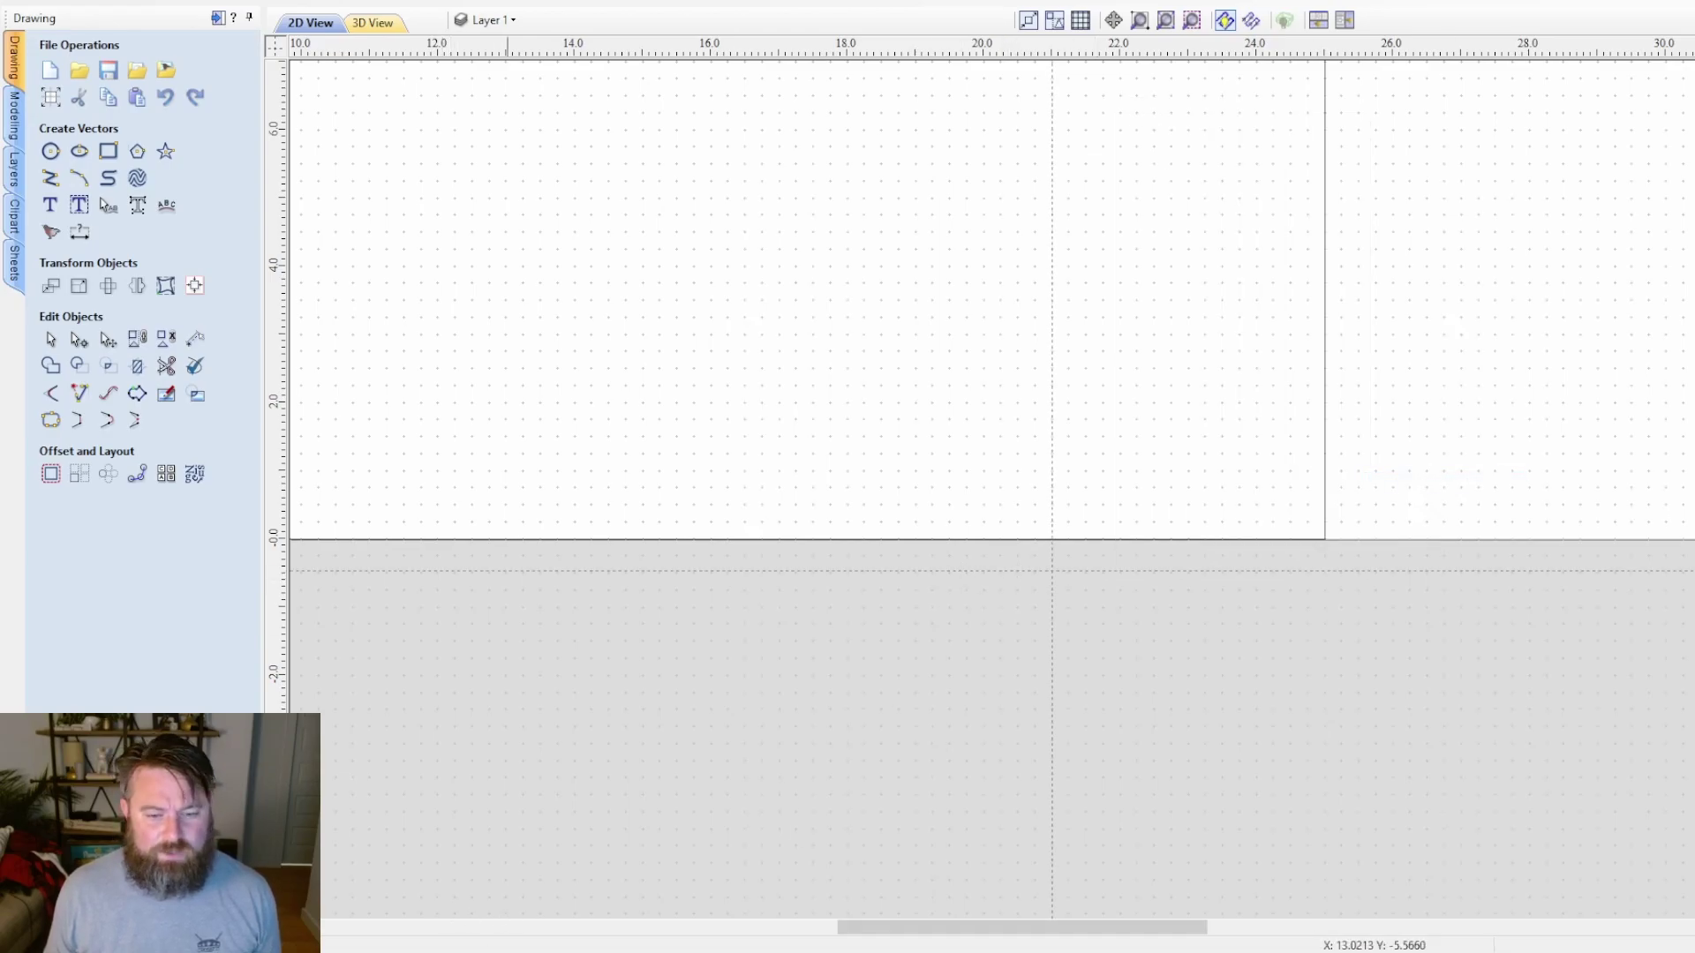
- Consult Inch-fraction-to-decimal-chart.png from the Pictures folder in File Explorer, and return to the drawing
key("super+e")
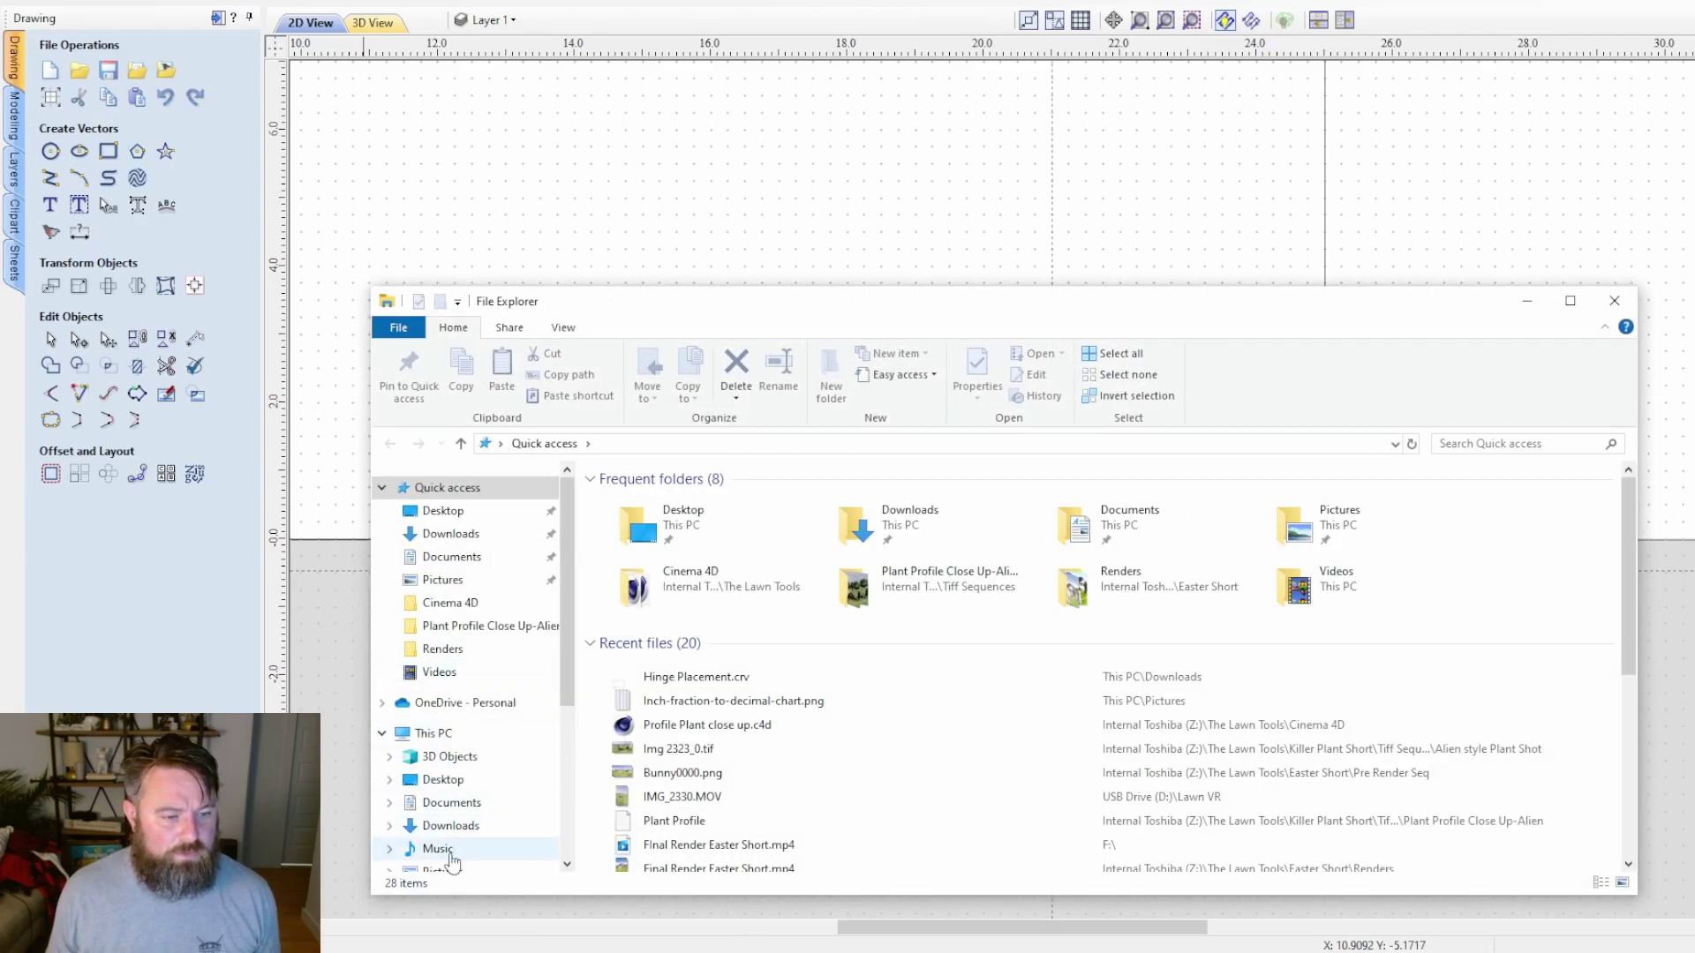
scroll(444, 849, "down", 1)
left_click(442, 809)
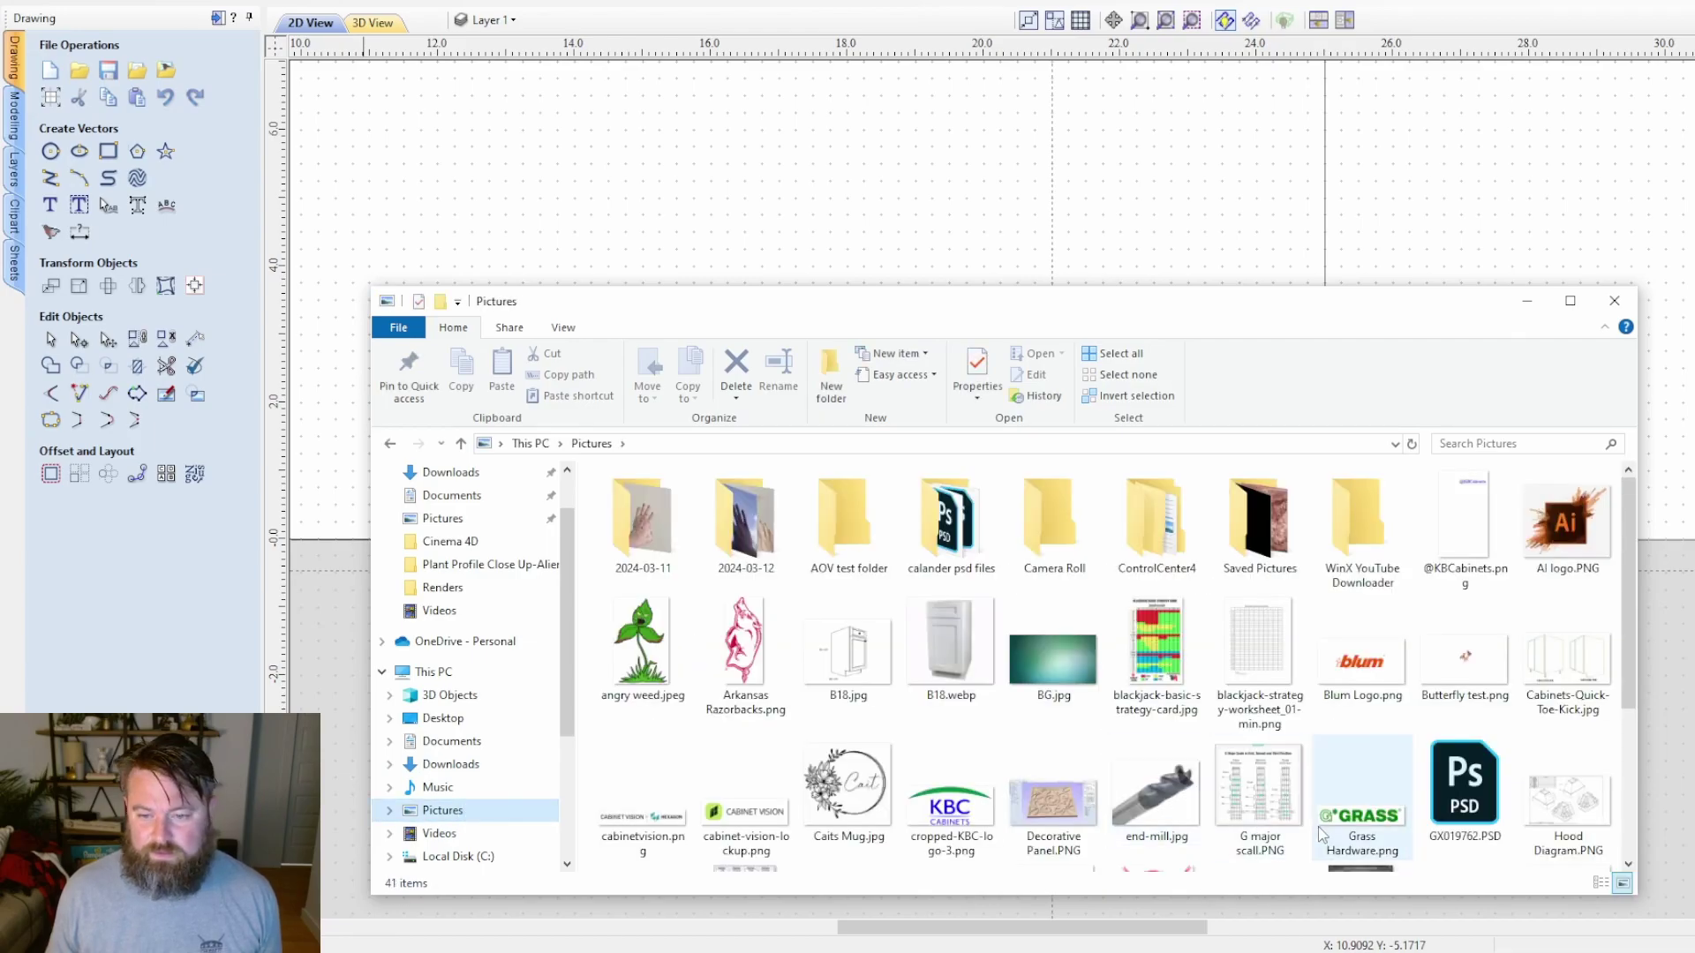
scroll(1363, 776, "down", 3)
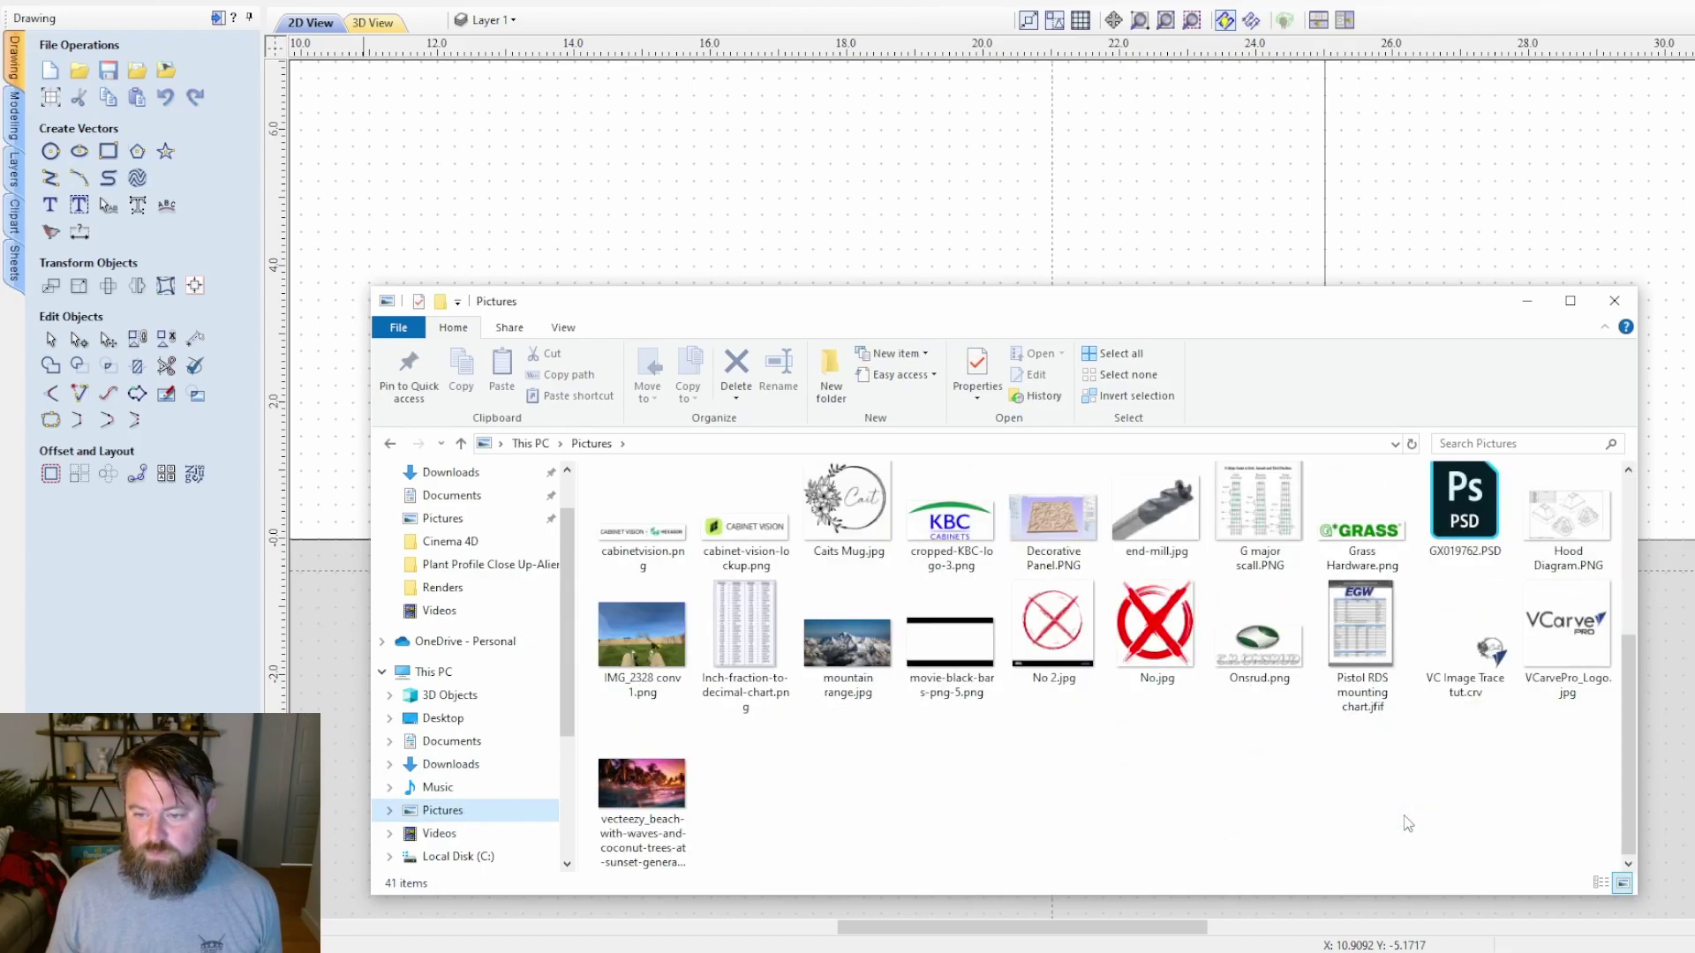
double_click(745, 636)
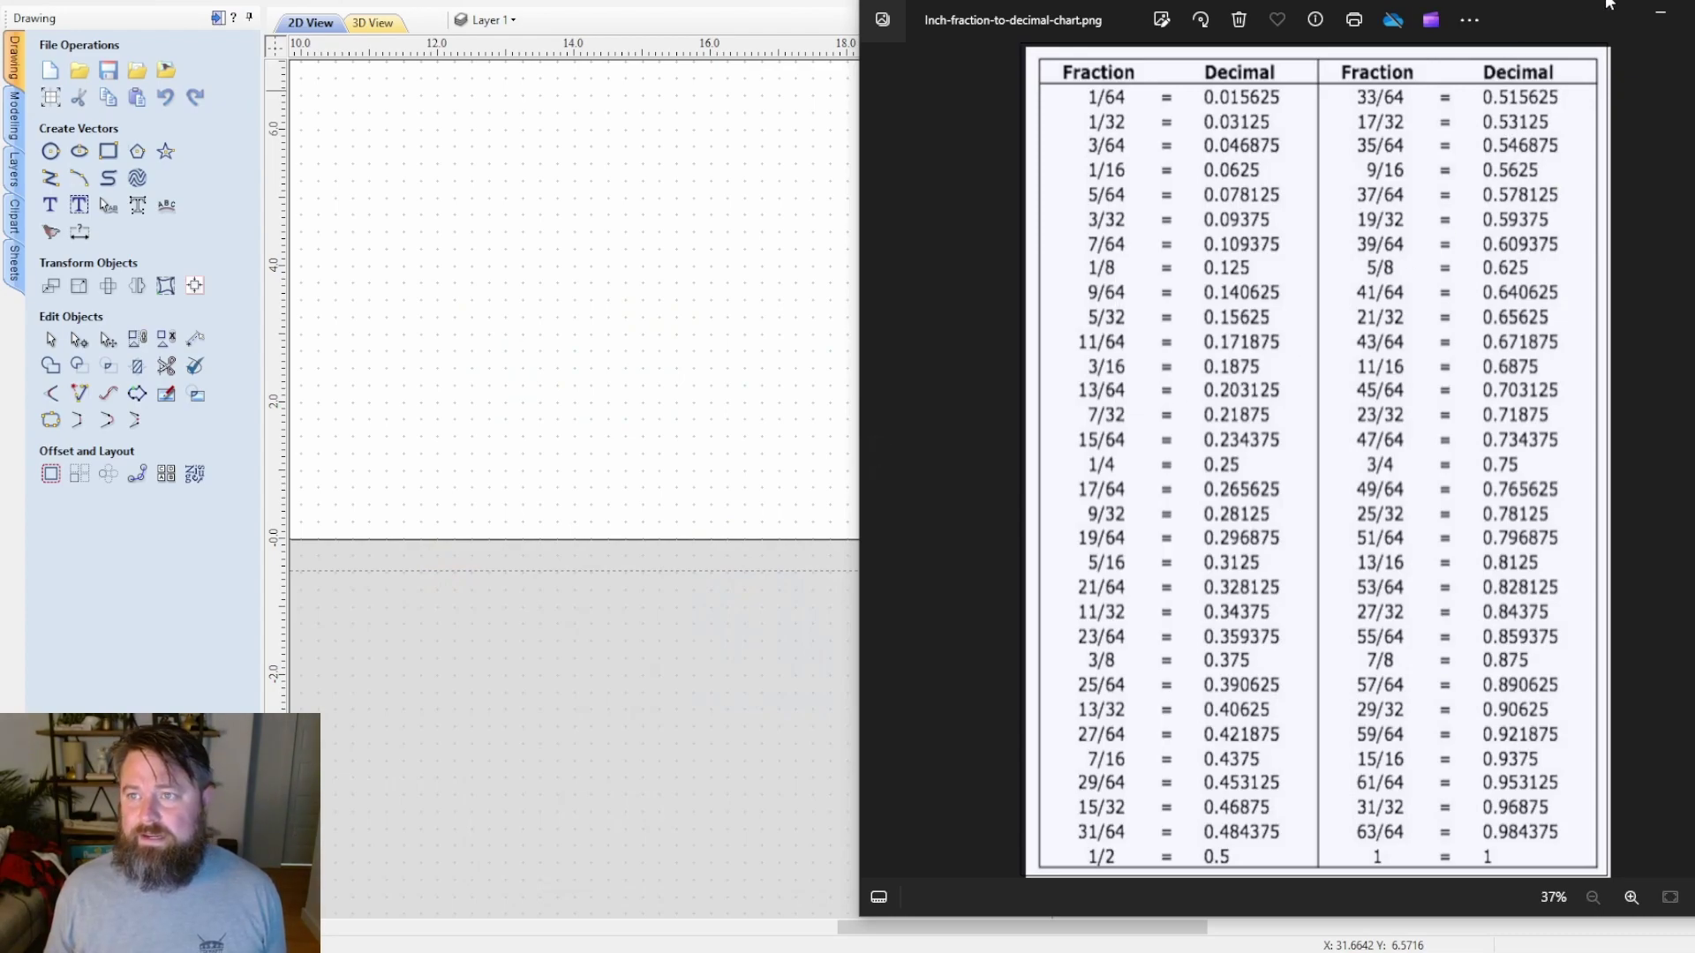
left_click(1661, 14)
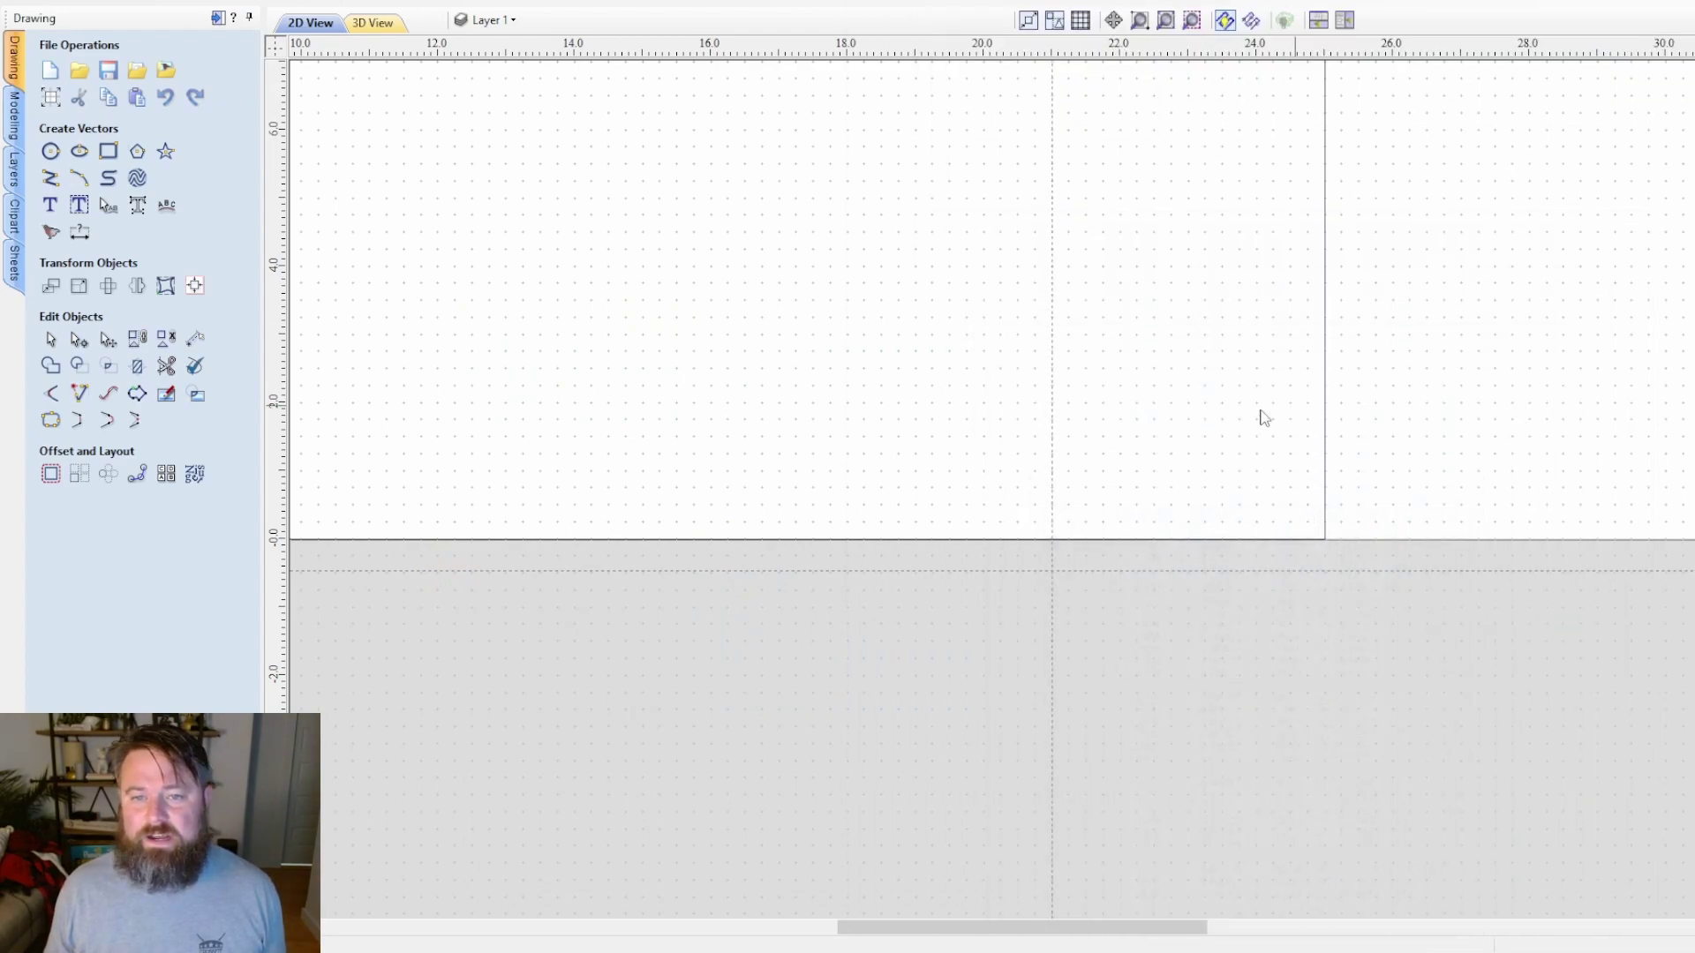
- Set the horizontal guide's position to 0.1875 inches and check it against the bottom of the large hinge hole
double_click(938, 571)
double_click(892, 312)
type(".1875")
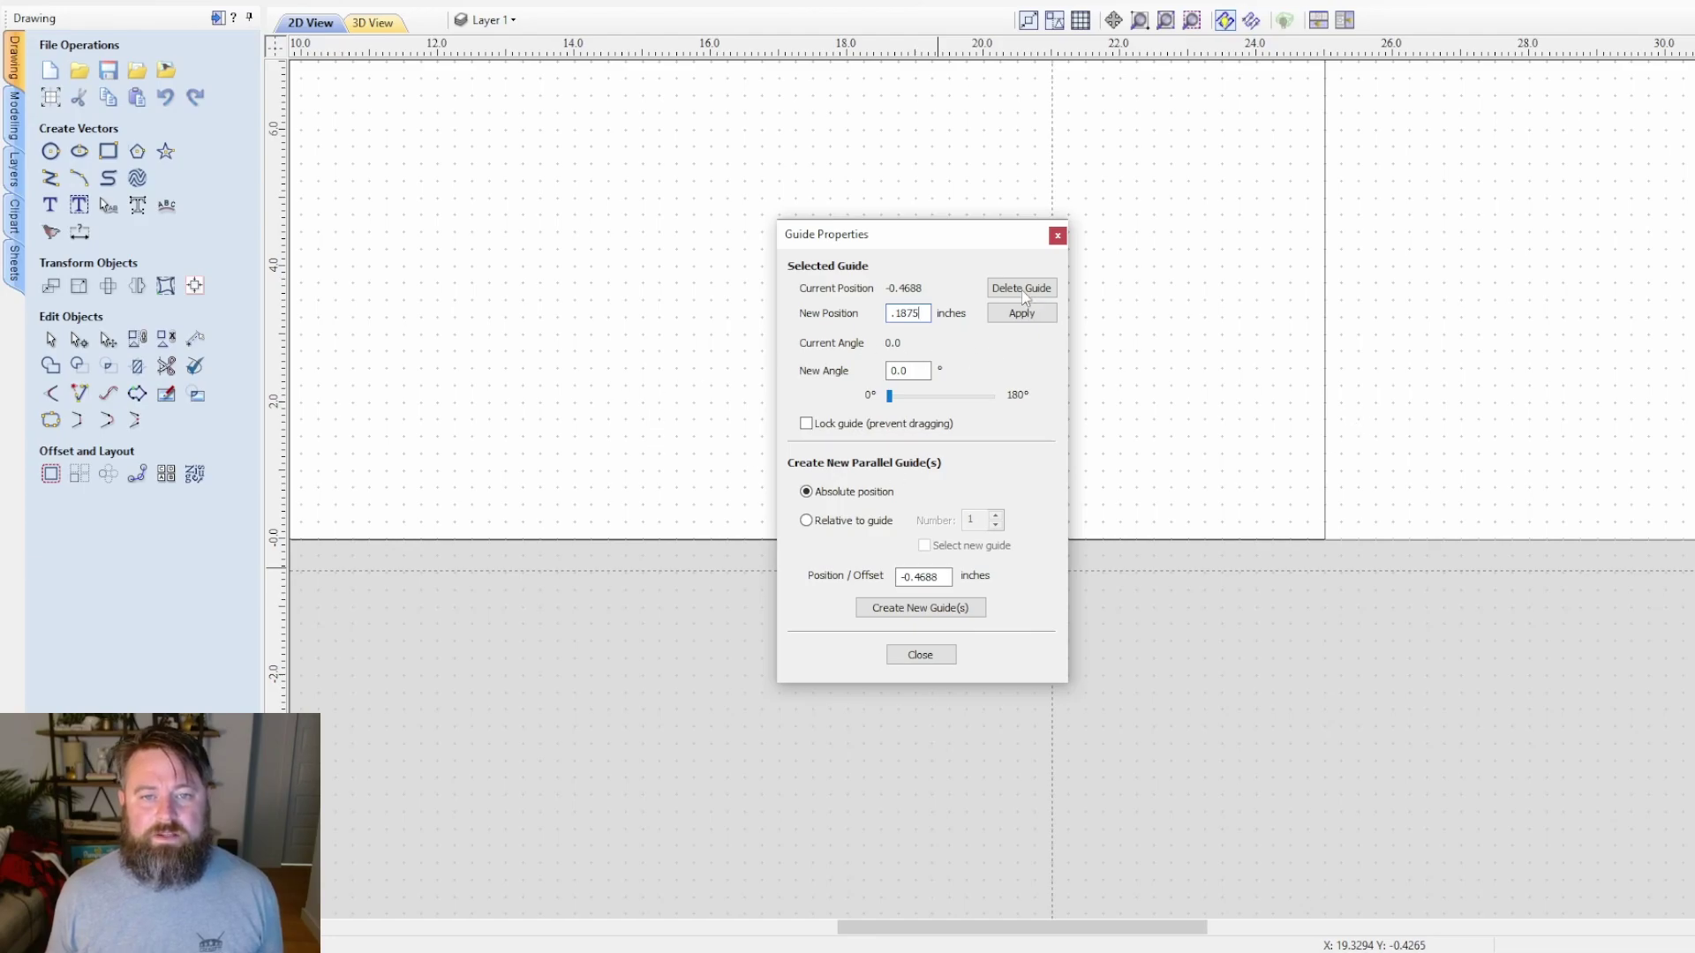
left_click(1019, 316)
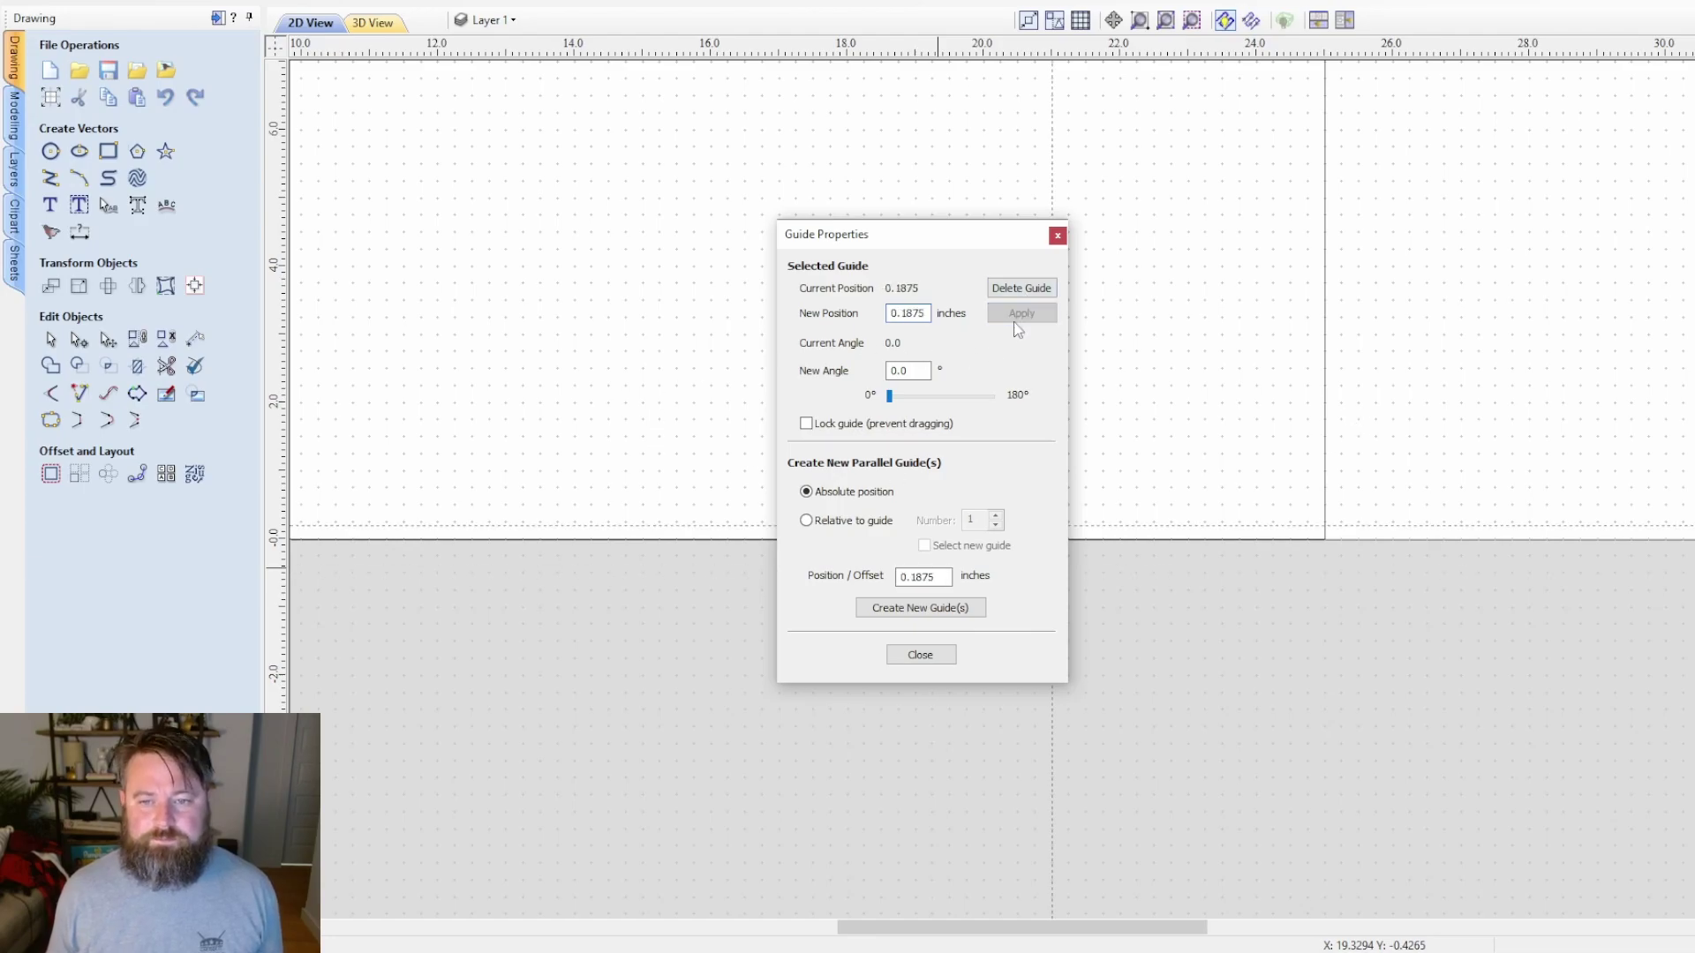
left_click(939, 658)
middle_click_drag(654, 651, 1412, 669)
scroll(581, 493, "down", 2)
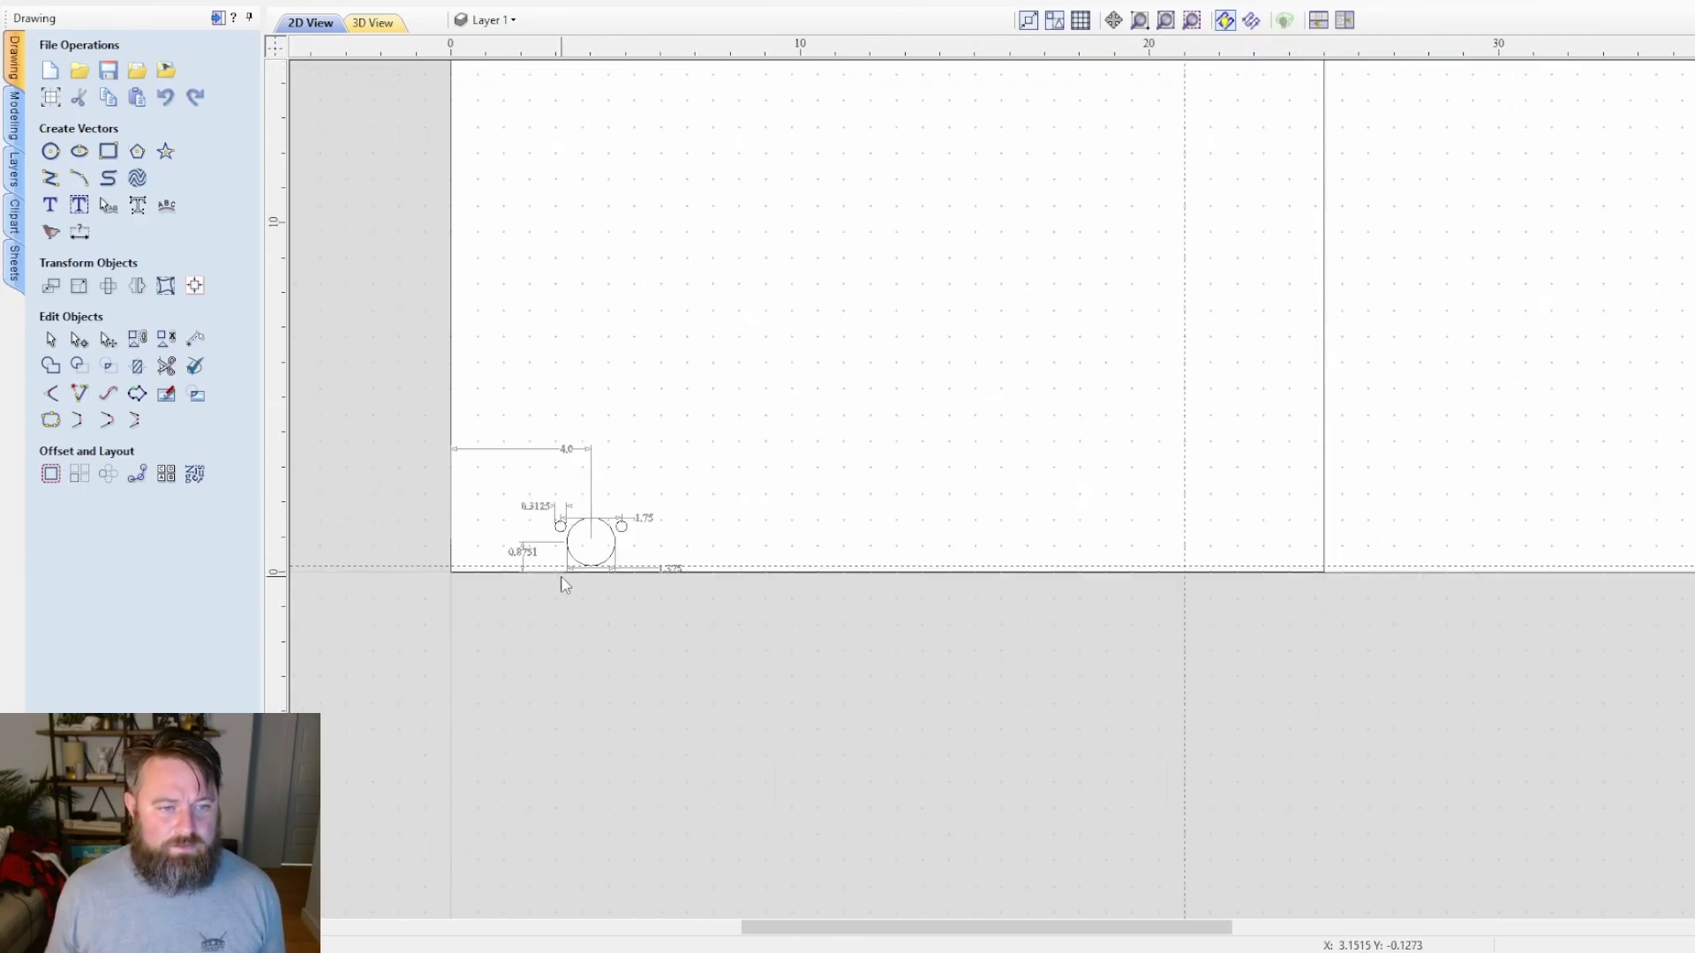
scroll(575, 573, "up", 4)
scroll(1405, 588, "down", 2)
mouse_move(1405, 588)
middle_mouse_down()
mouse_move(749, 606)
mouse_move(1042, 583)
middle_mouse_up()
scroll(1602, 536, "down", 2)
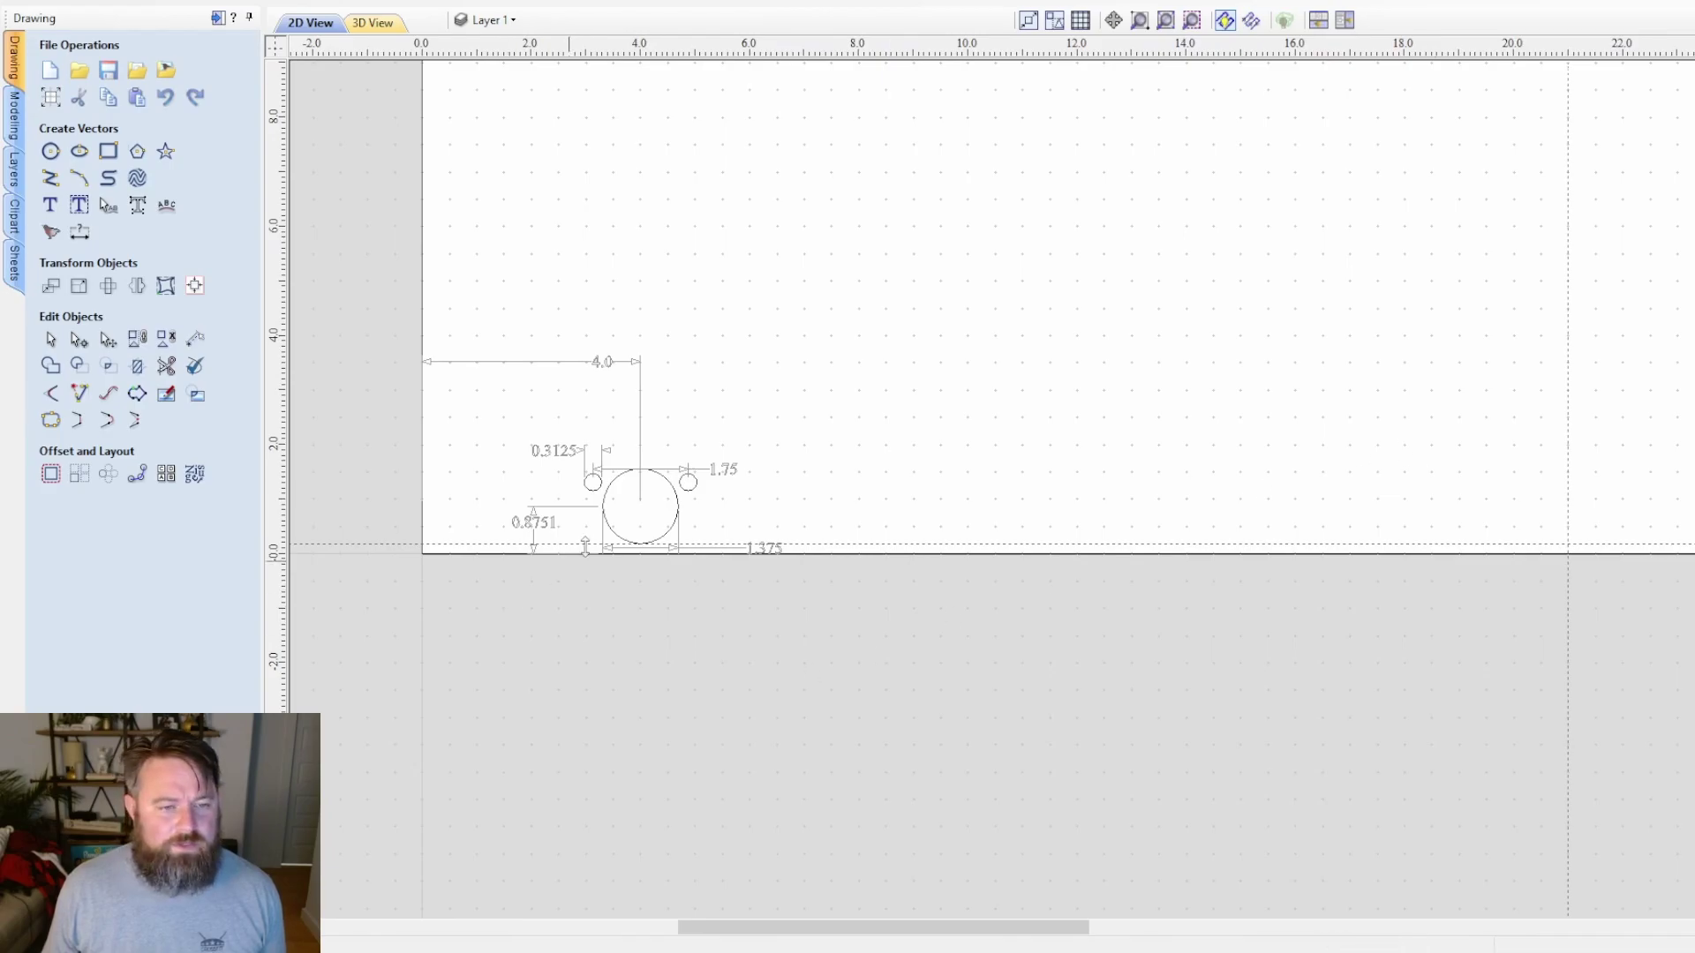
- Examine how the dimensioned hinge holes relate to the horizontal guide and where the vertical guide crosses it
scroll(600, 541, "up", 2)
scroll(609, 536, "up", 2)
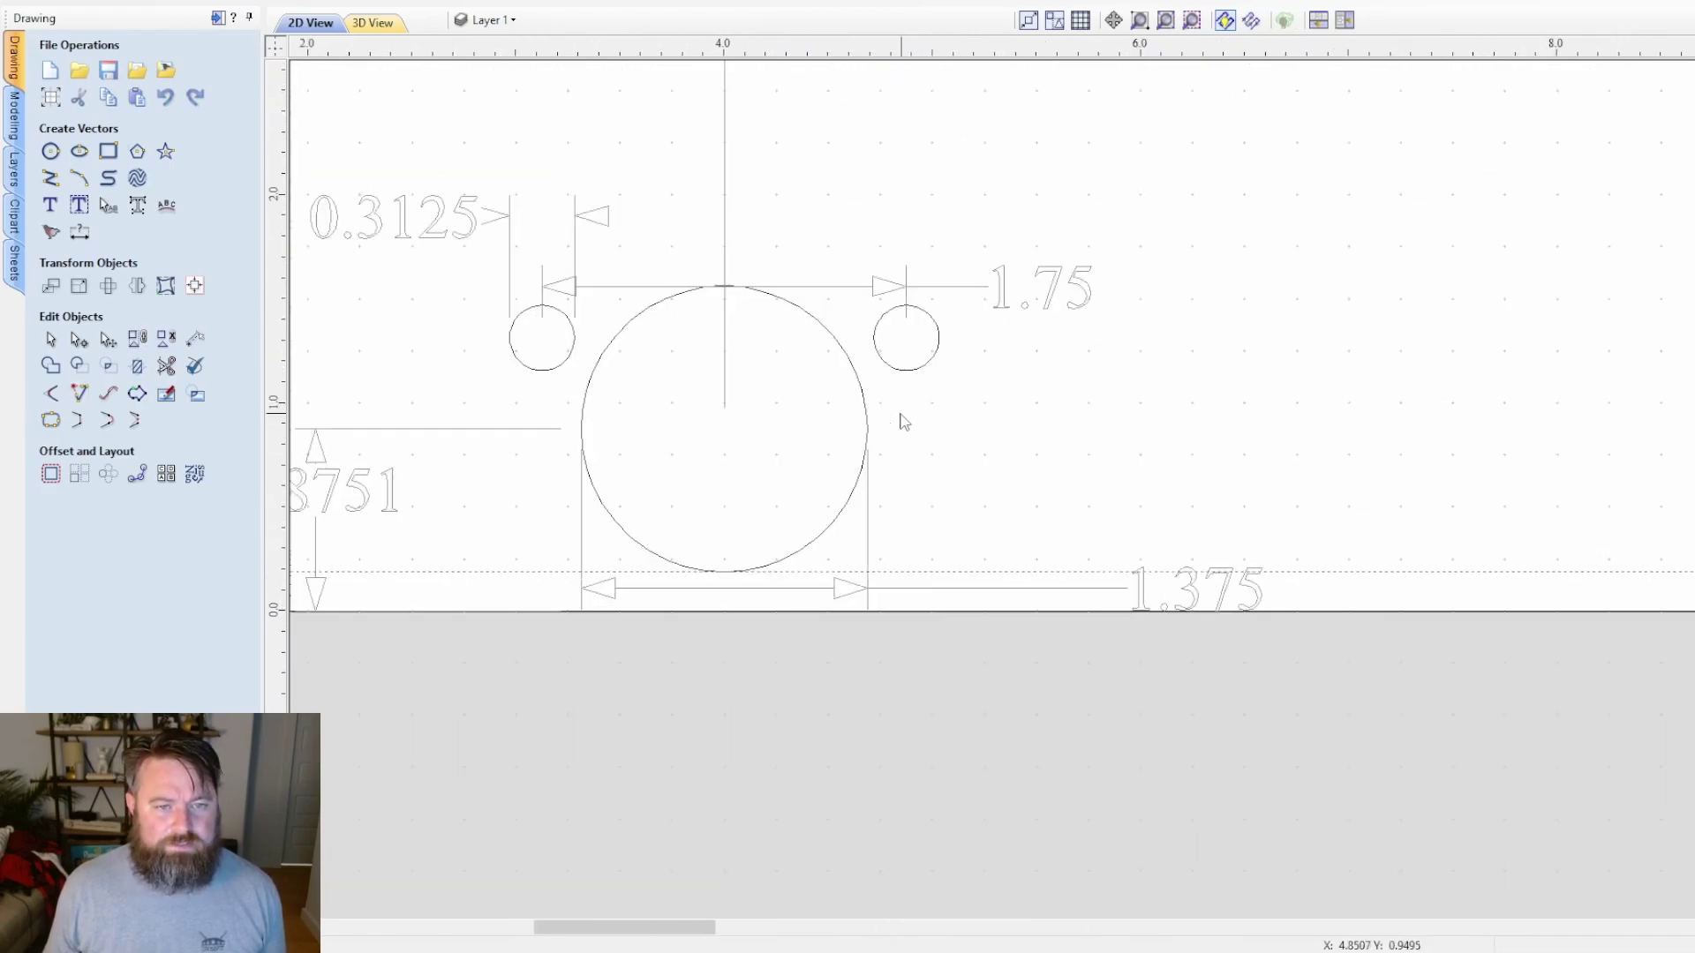
left_click(863, 428)
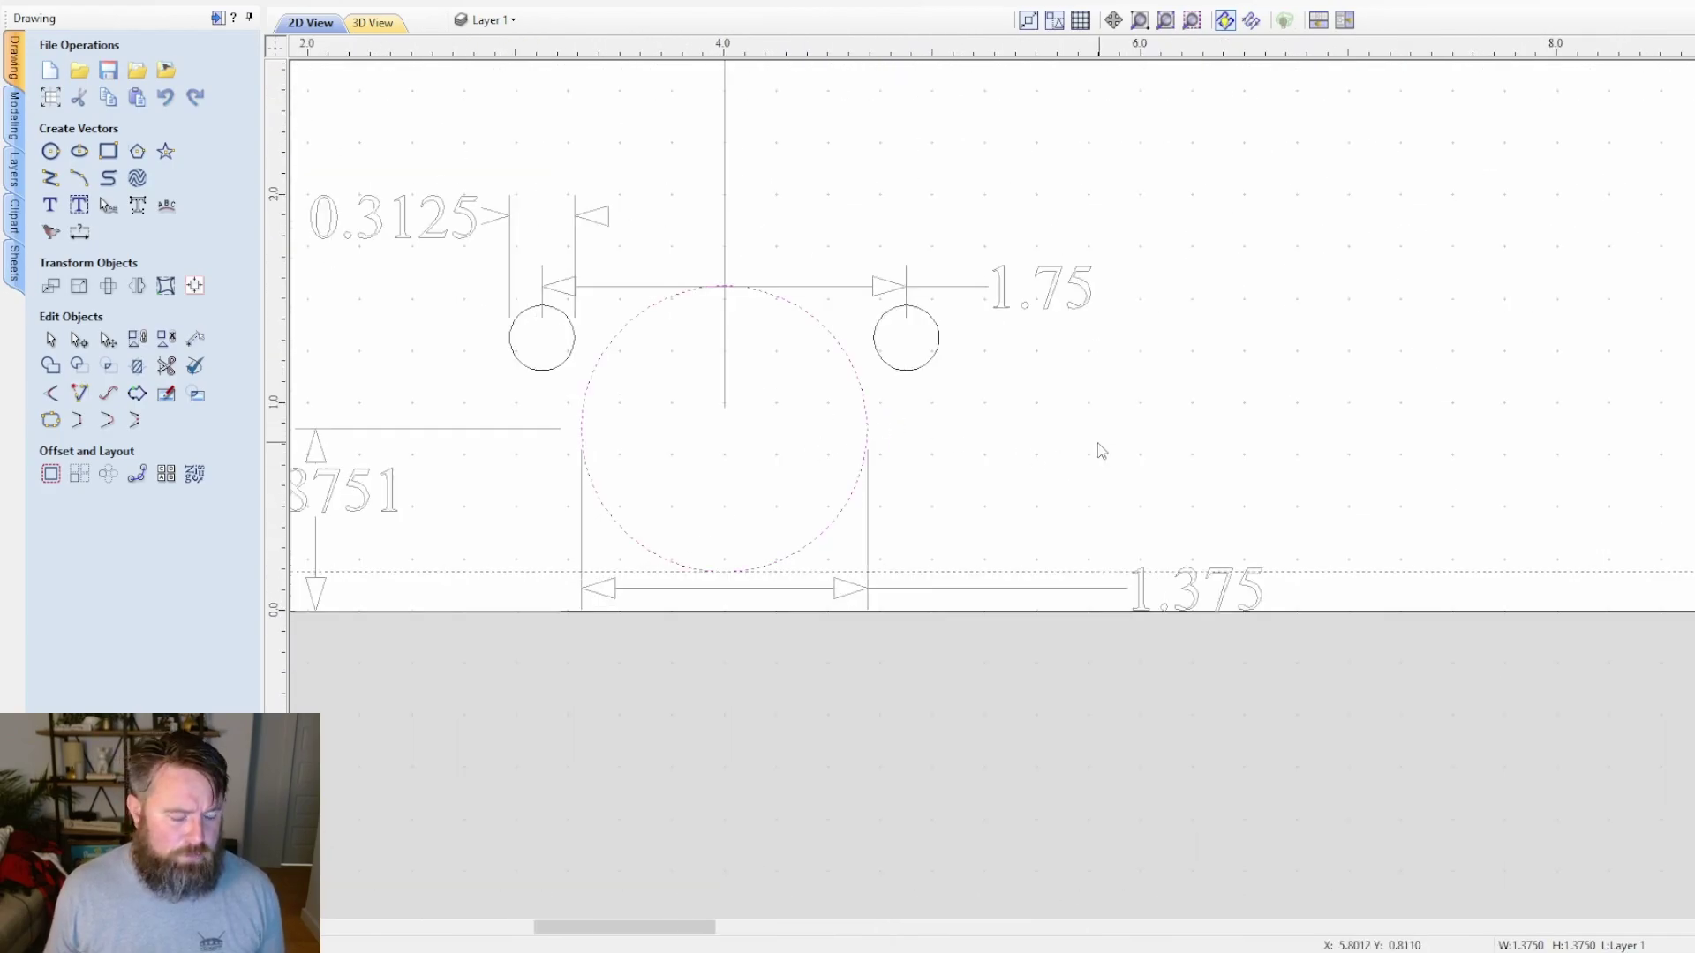
left_click(1103, 490)
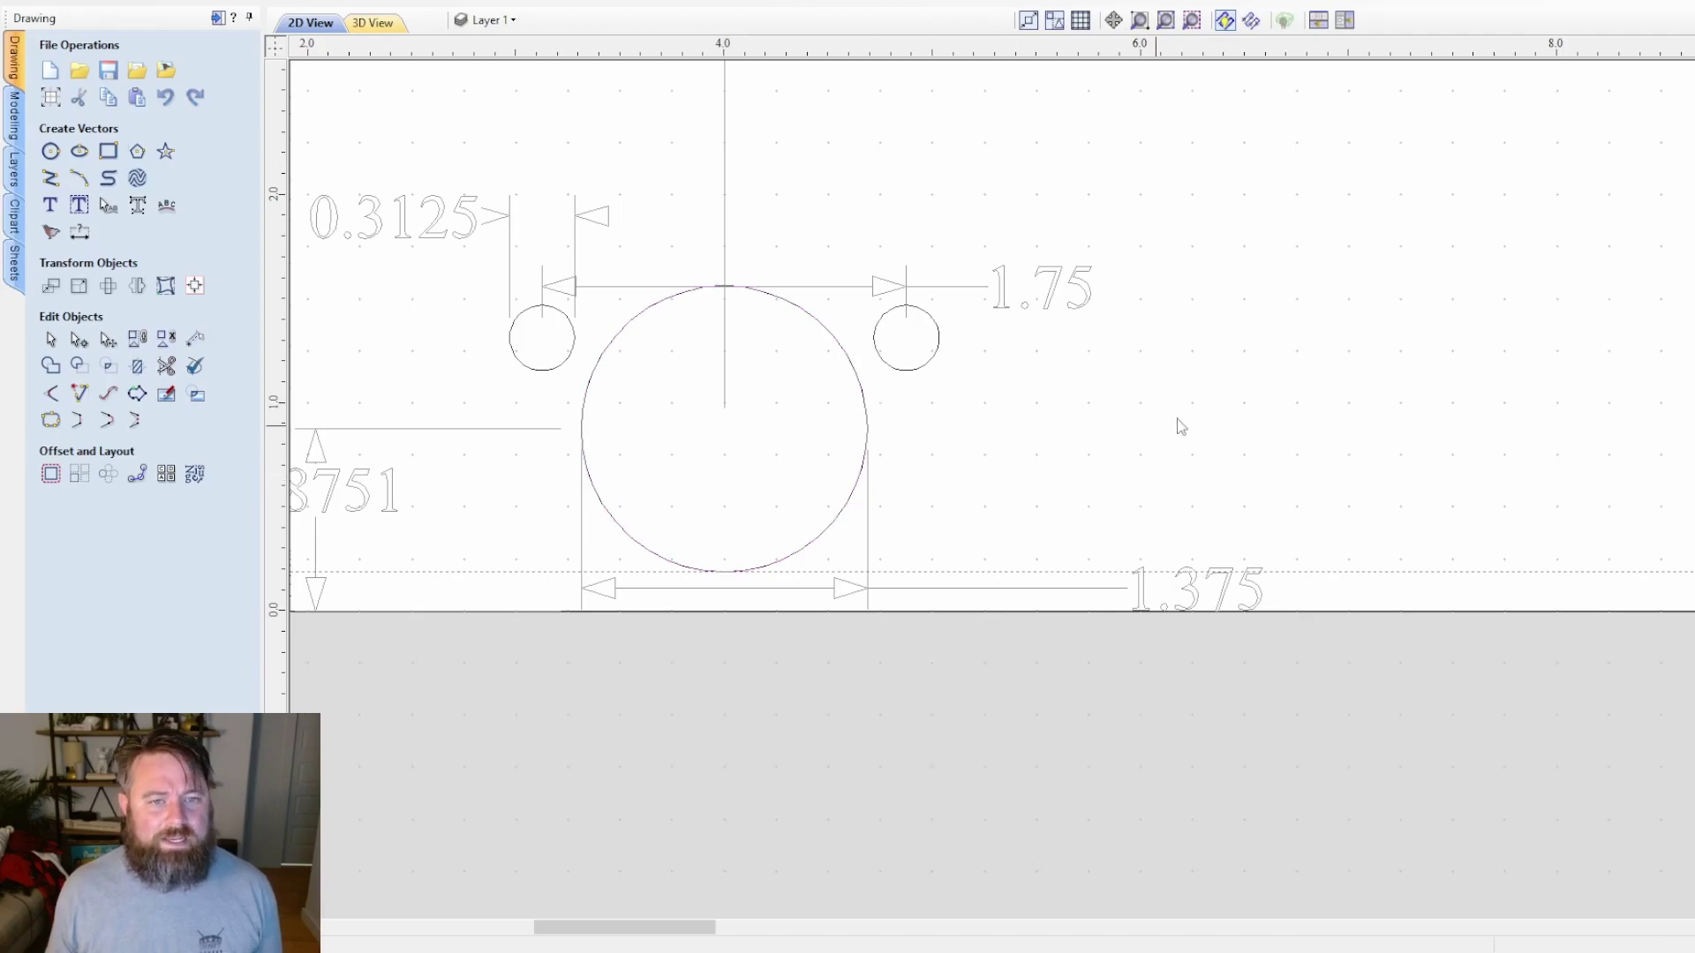
scroll(1154, 435, "down", 2)
scroll(1160, 449, "right", 5)
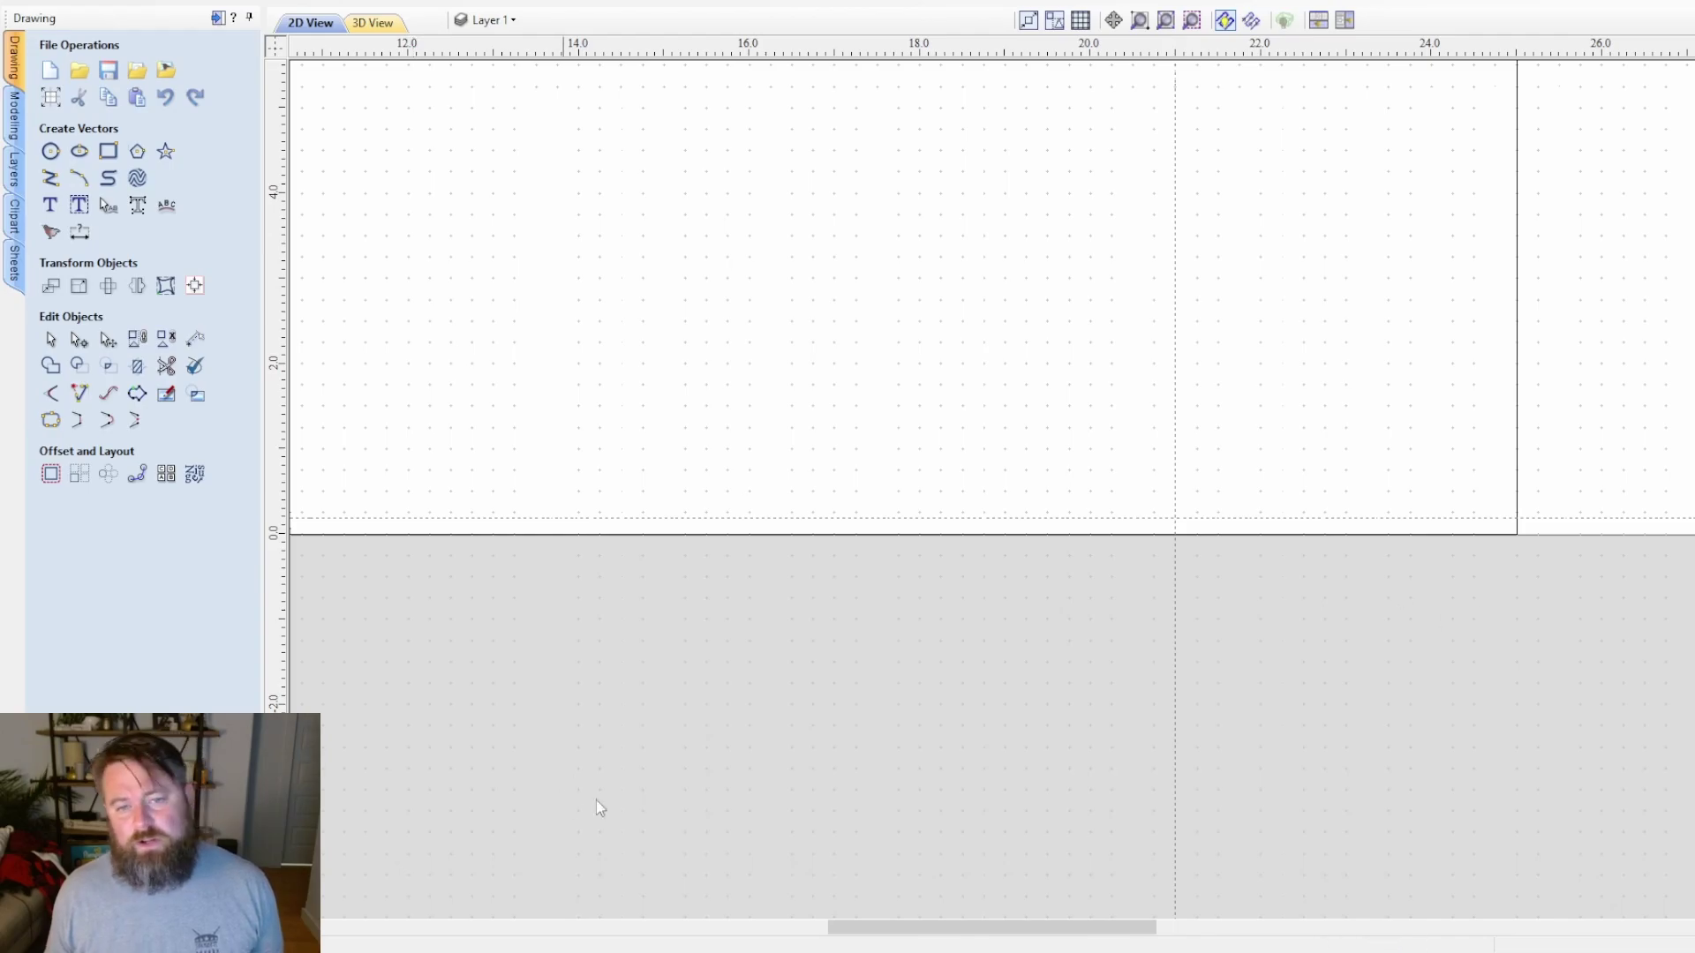
scroll(1570, 530, "left", 4)
scroll(874, 304, "down", 1)
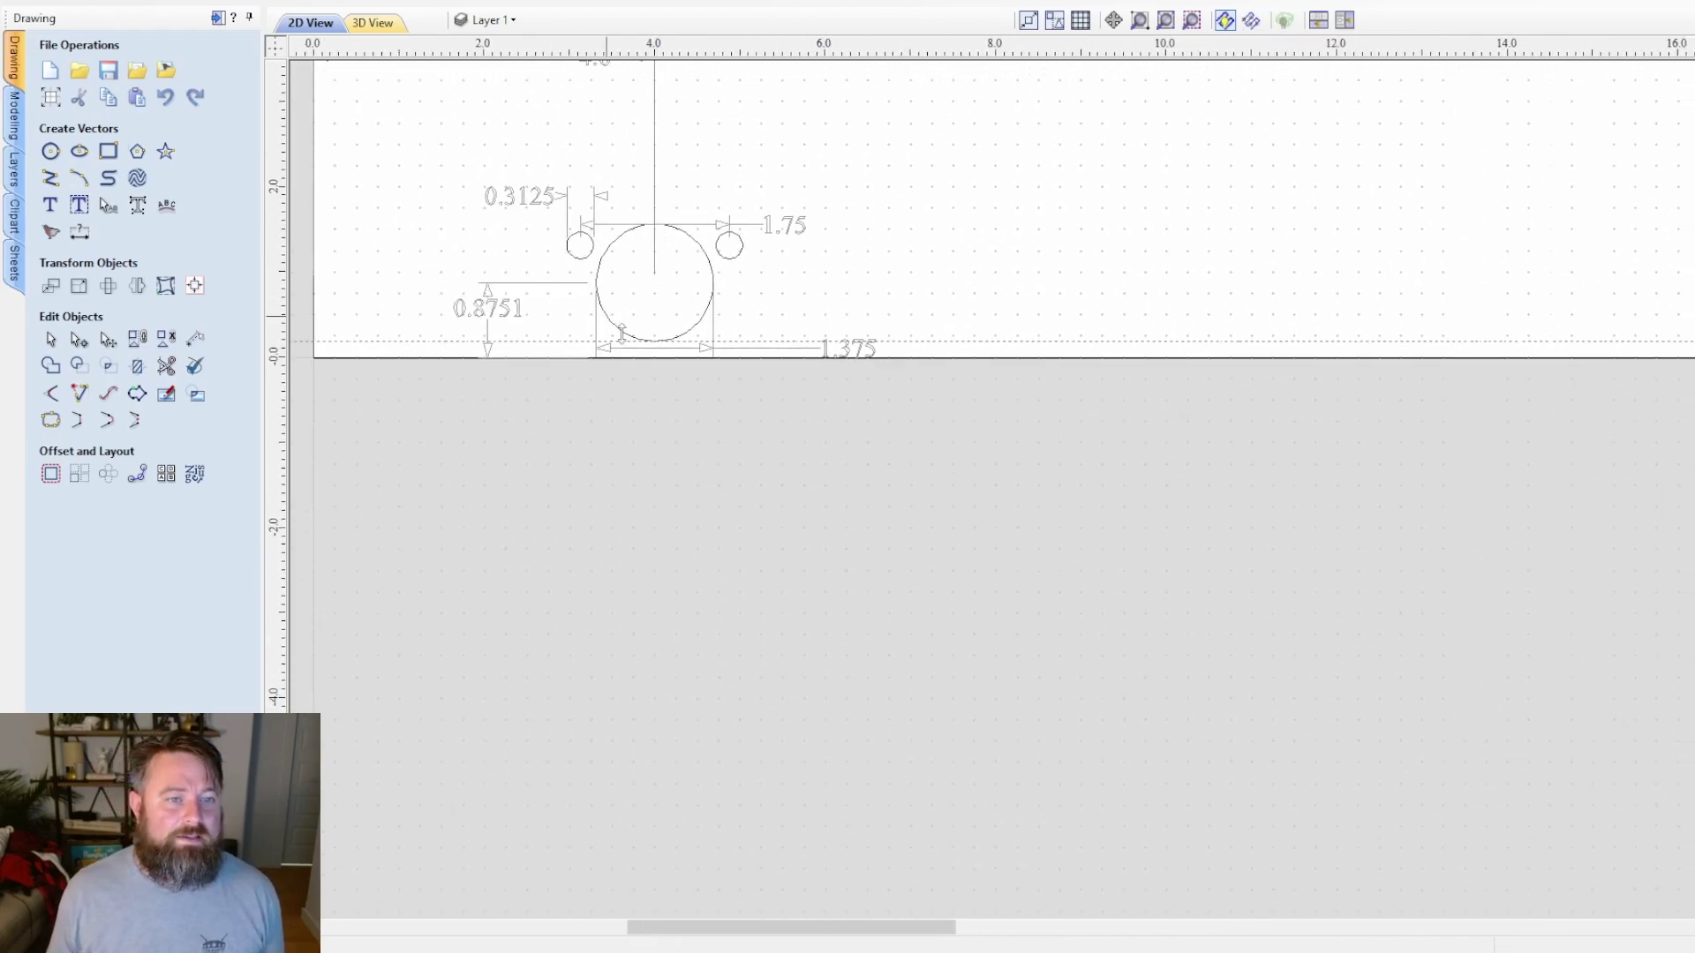
- Draw a 1.375 inch diameter circle centred on the vertical guide at X 21.0, Y 2.5 inches
scroll(1252, 433, "down", 1)
scroll(1241, 464, "right", 3)
middle_click_drag(1242, 463, 751, 520)
left_click(50, 151)
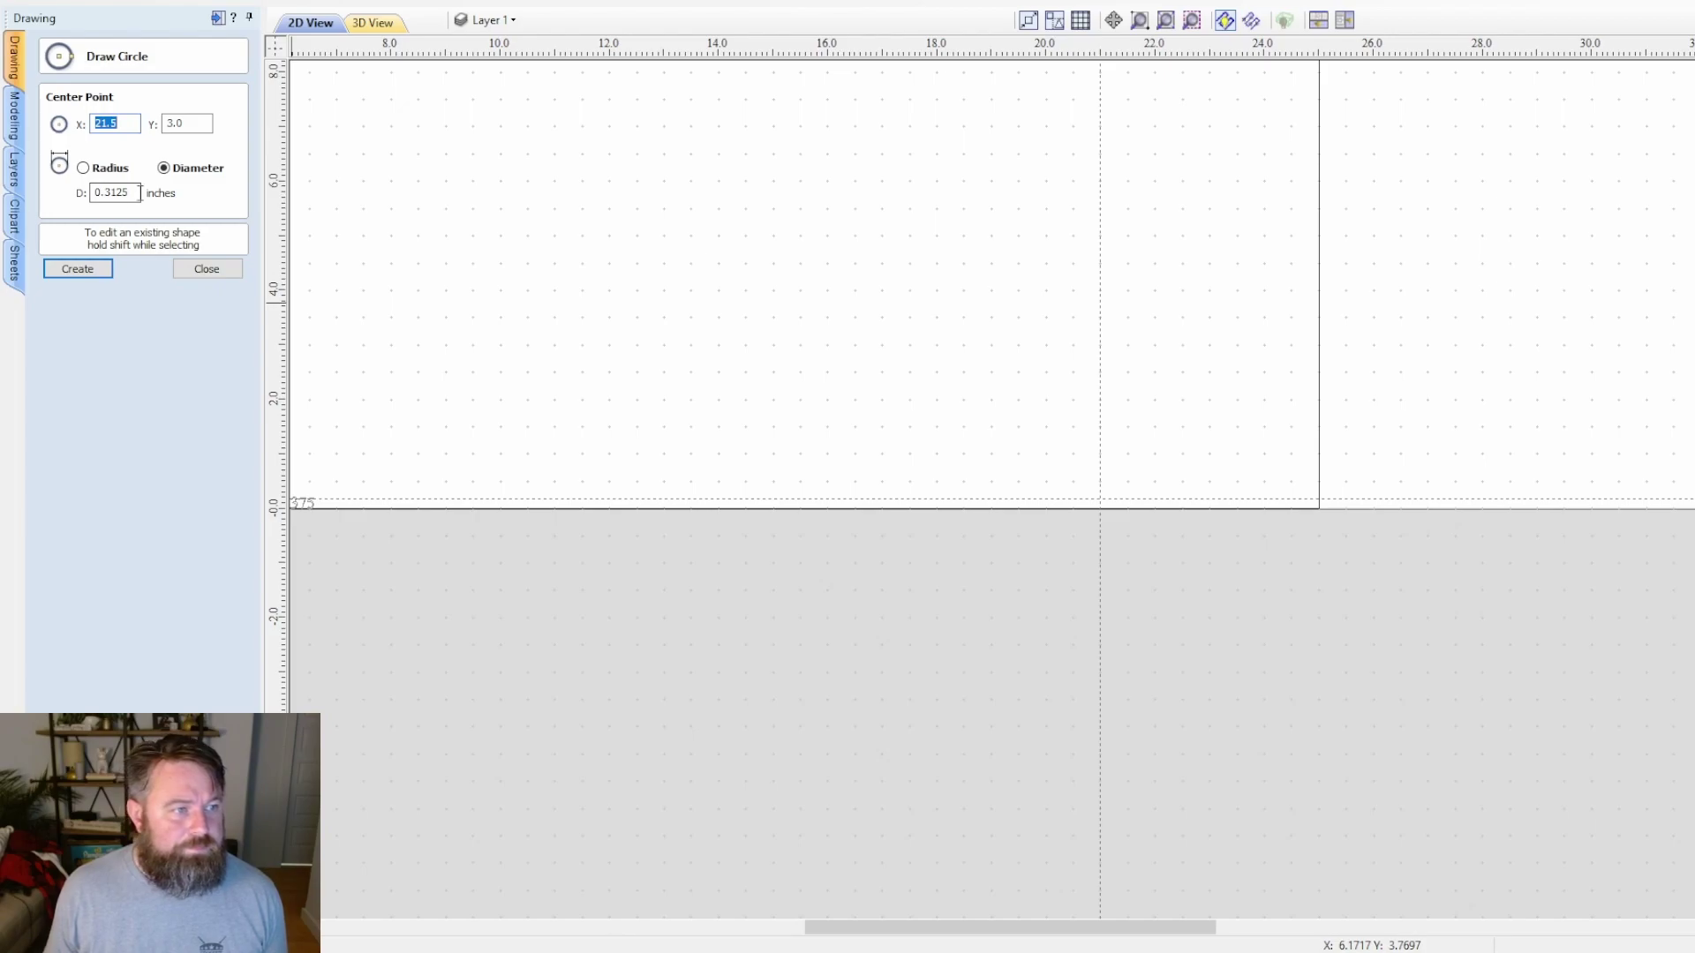
double_click(109, 192)
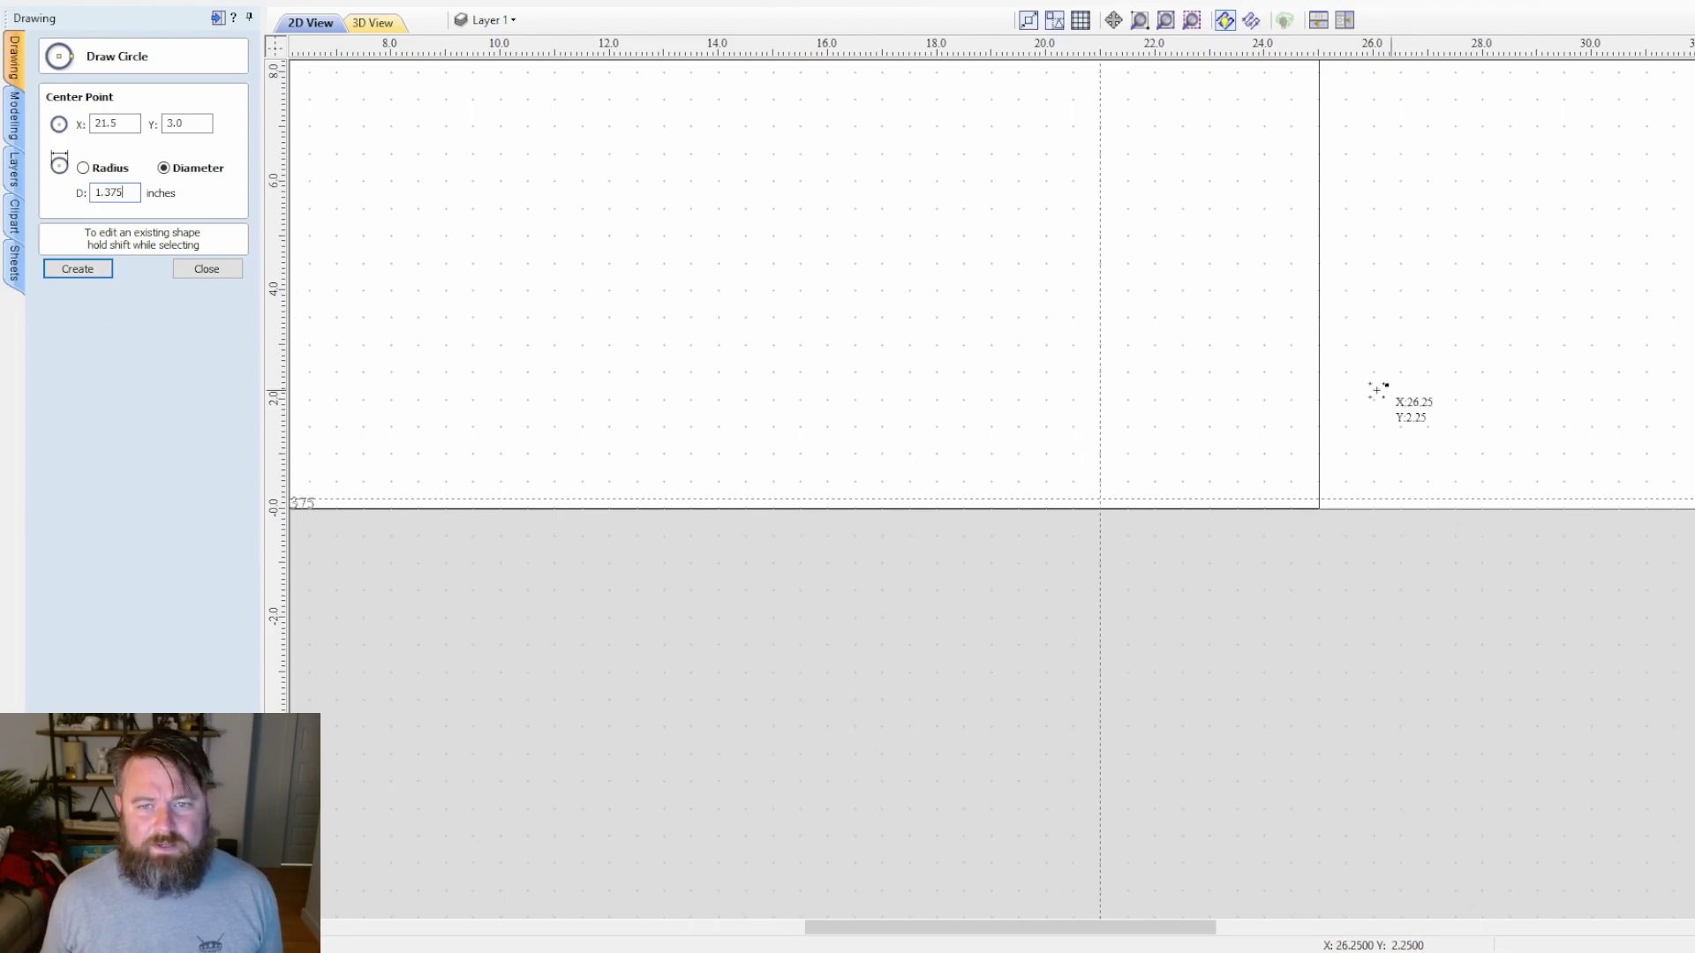
left_click(1101, 374)
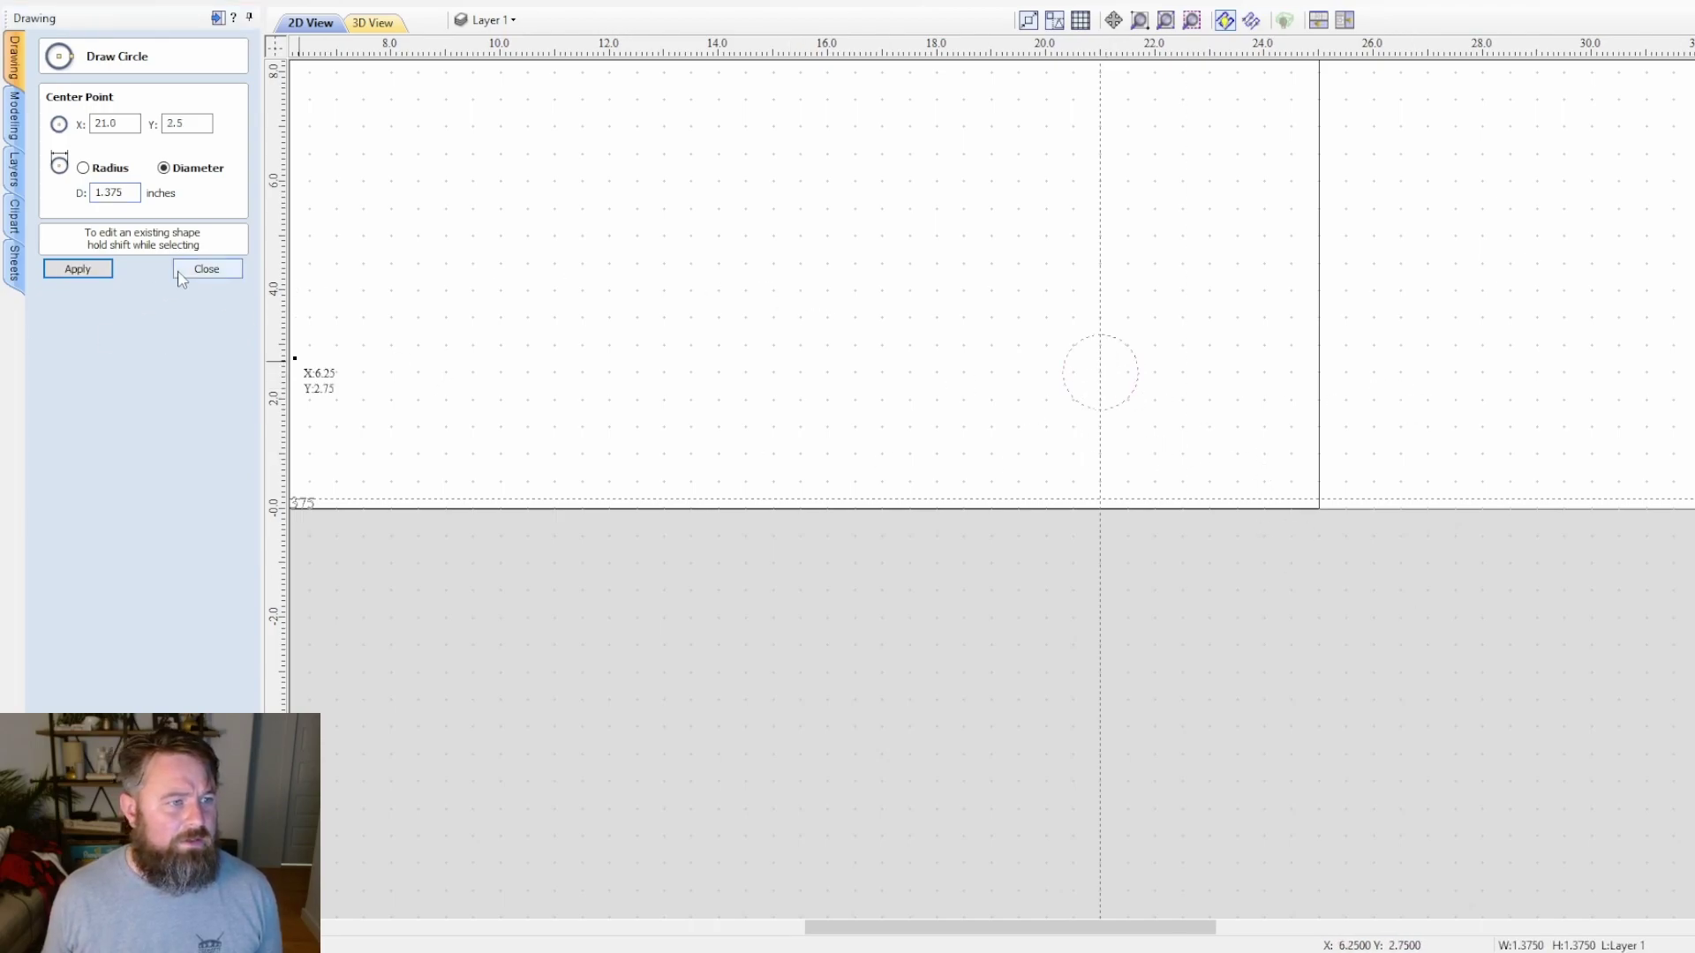
left_click(206, 269)
- Move the new large circle down the vertical guide until its bottom edge is near the horizontal guide, at about Y 0.87 inches
scroll(1131, 448, "down", 1)
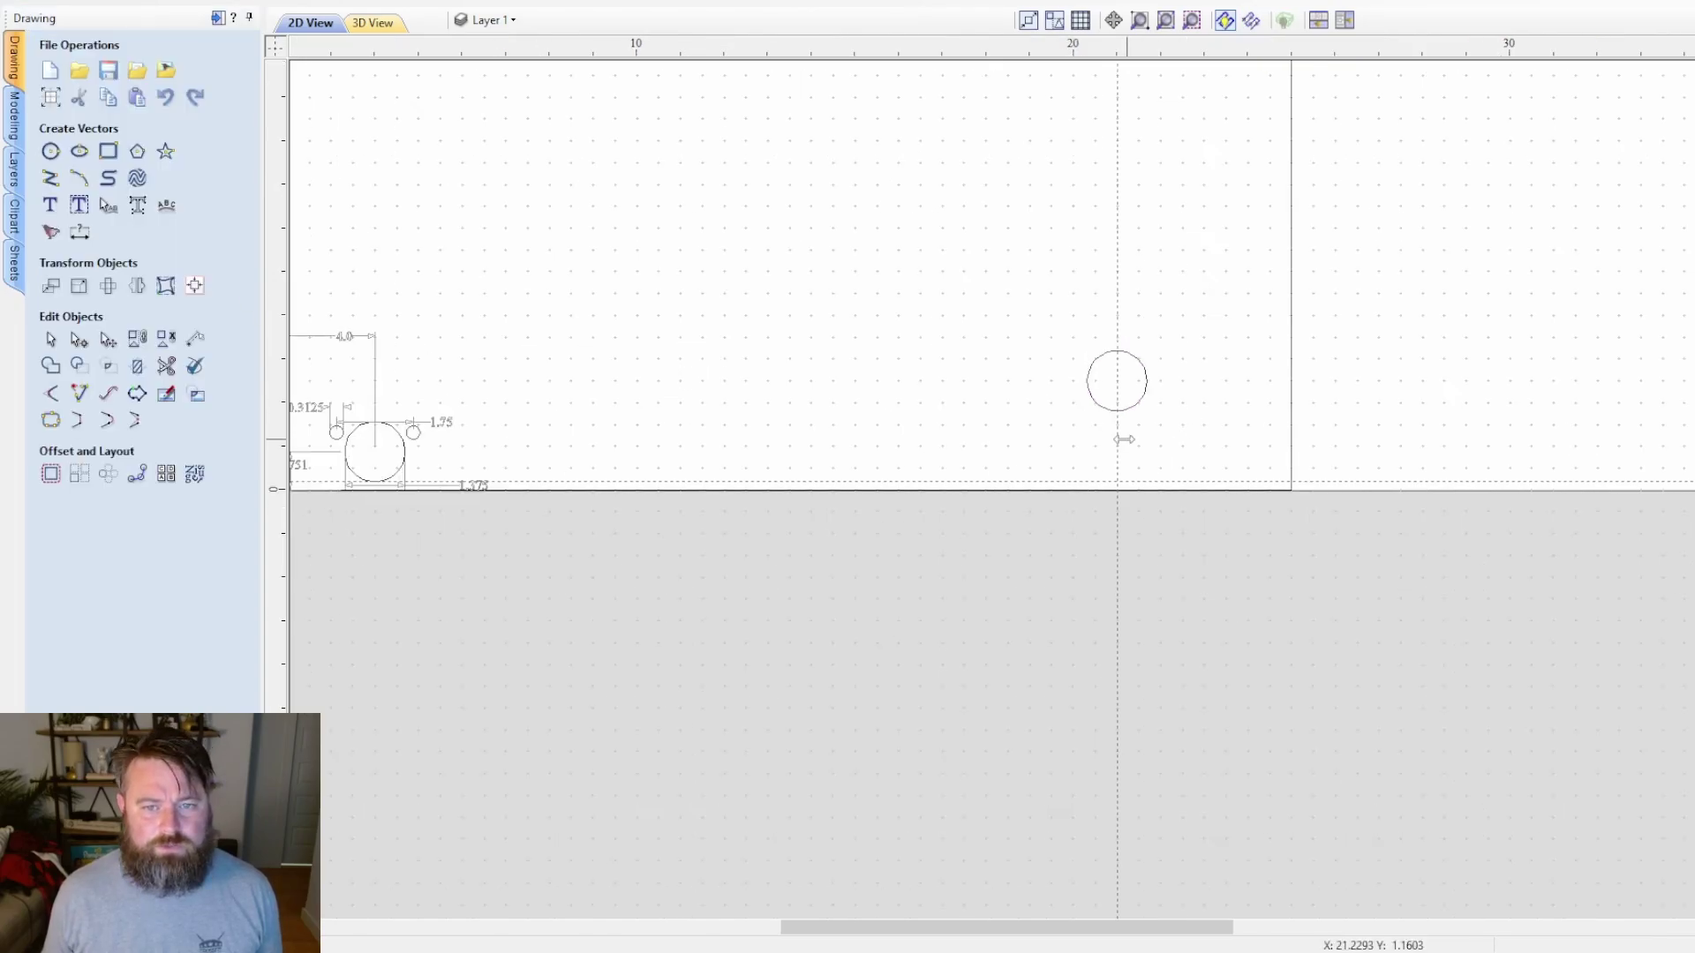
mouse_move(977, 369)
middle_mouse_down()
mouse_move(1066, 326)
mouse_move(1233, 352)
mouse_move(832, 374)
mouse_move(578, 430)
mouse_move(839, 450)
middle_mouse_up()
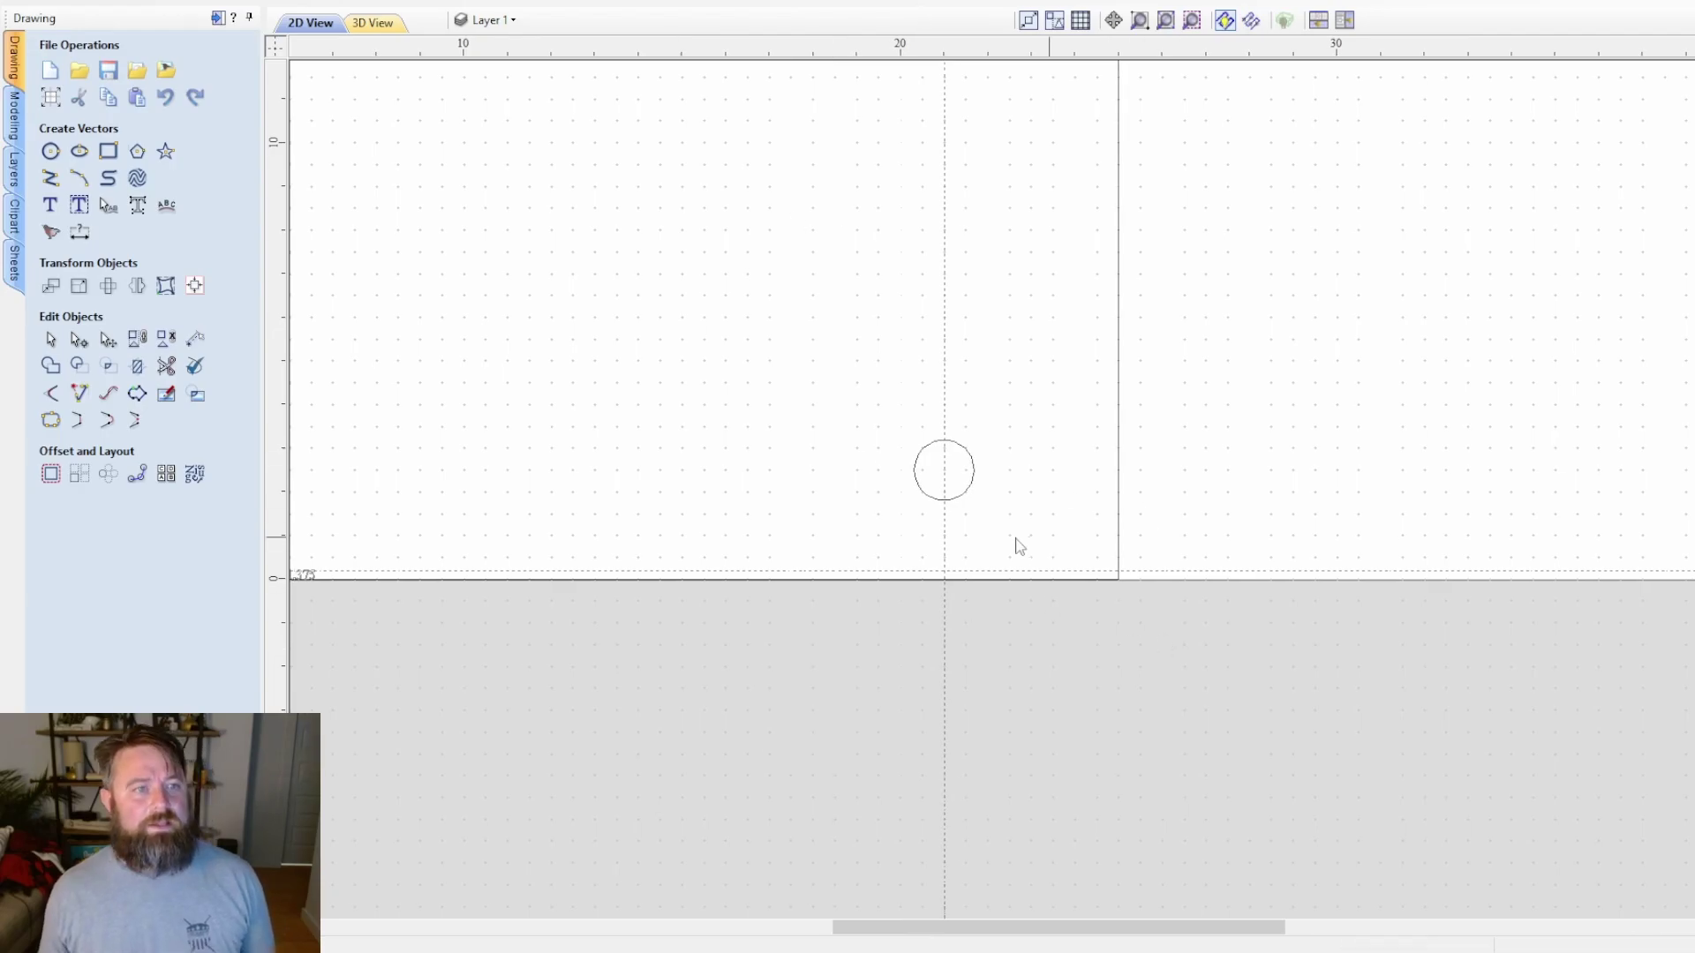
scroll(911, 544, "up", 1)
scroll(965, 521, "up", 2)
scroll(1044, 423, "up", 2)
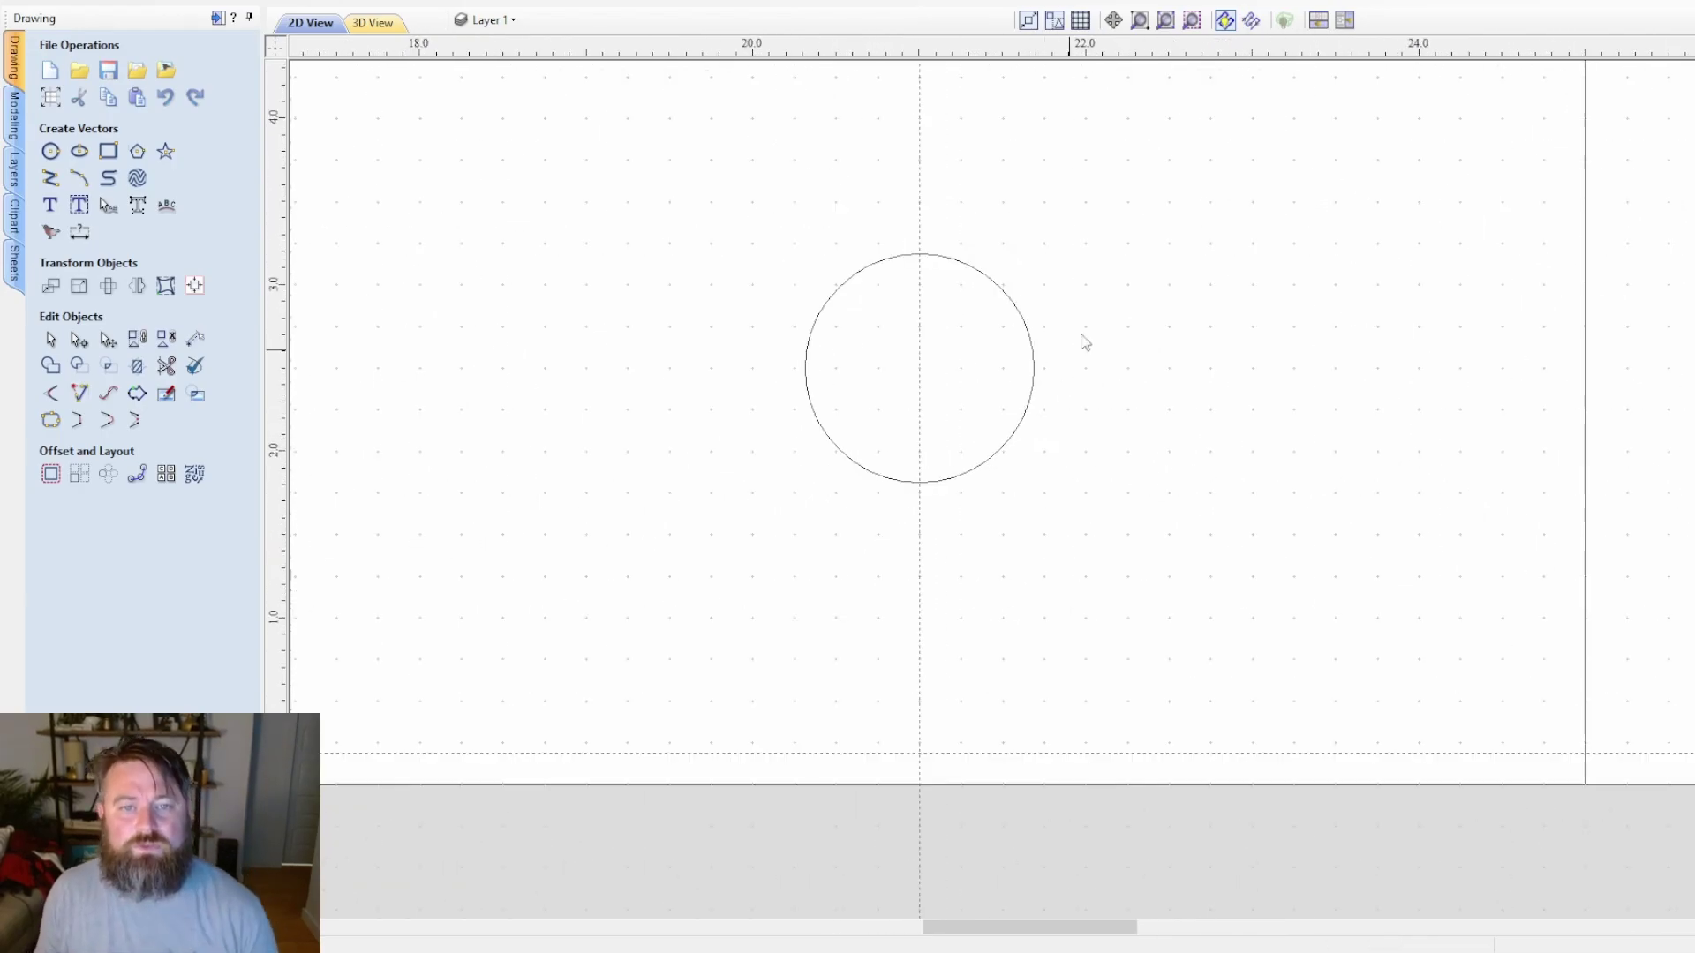
left_click(990, 459)
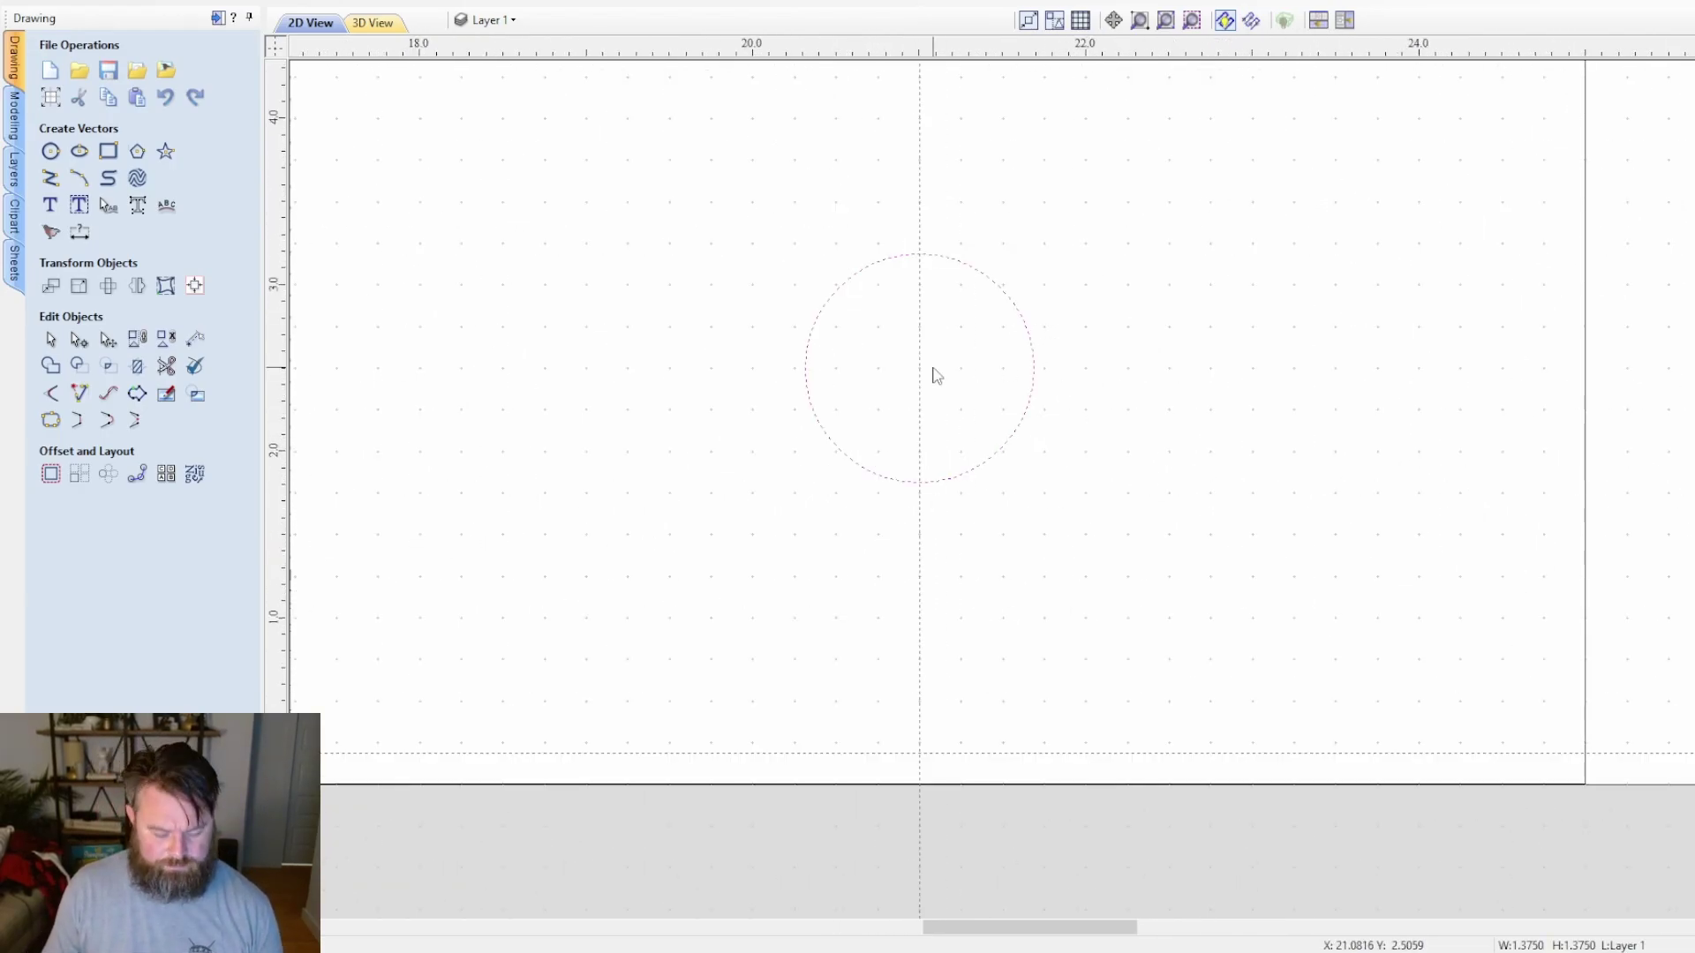
key("m")
left_click_drag(922, 373, 918, 637)
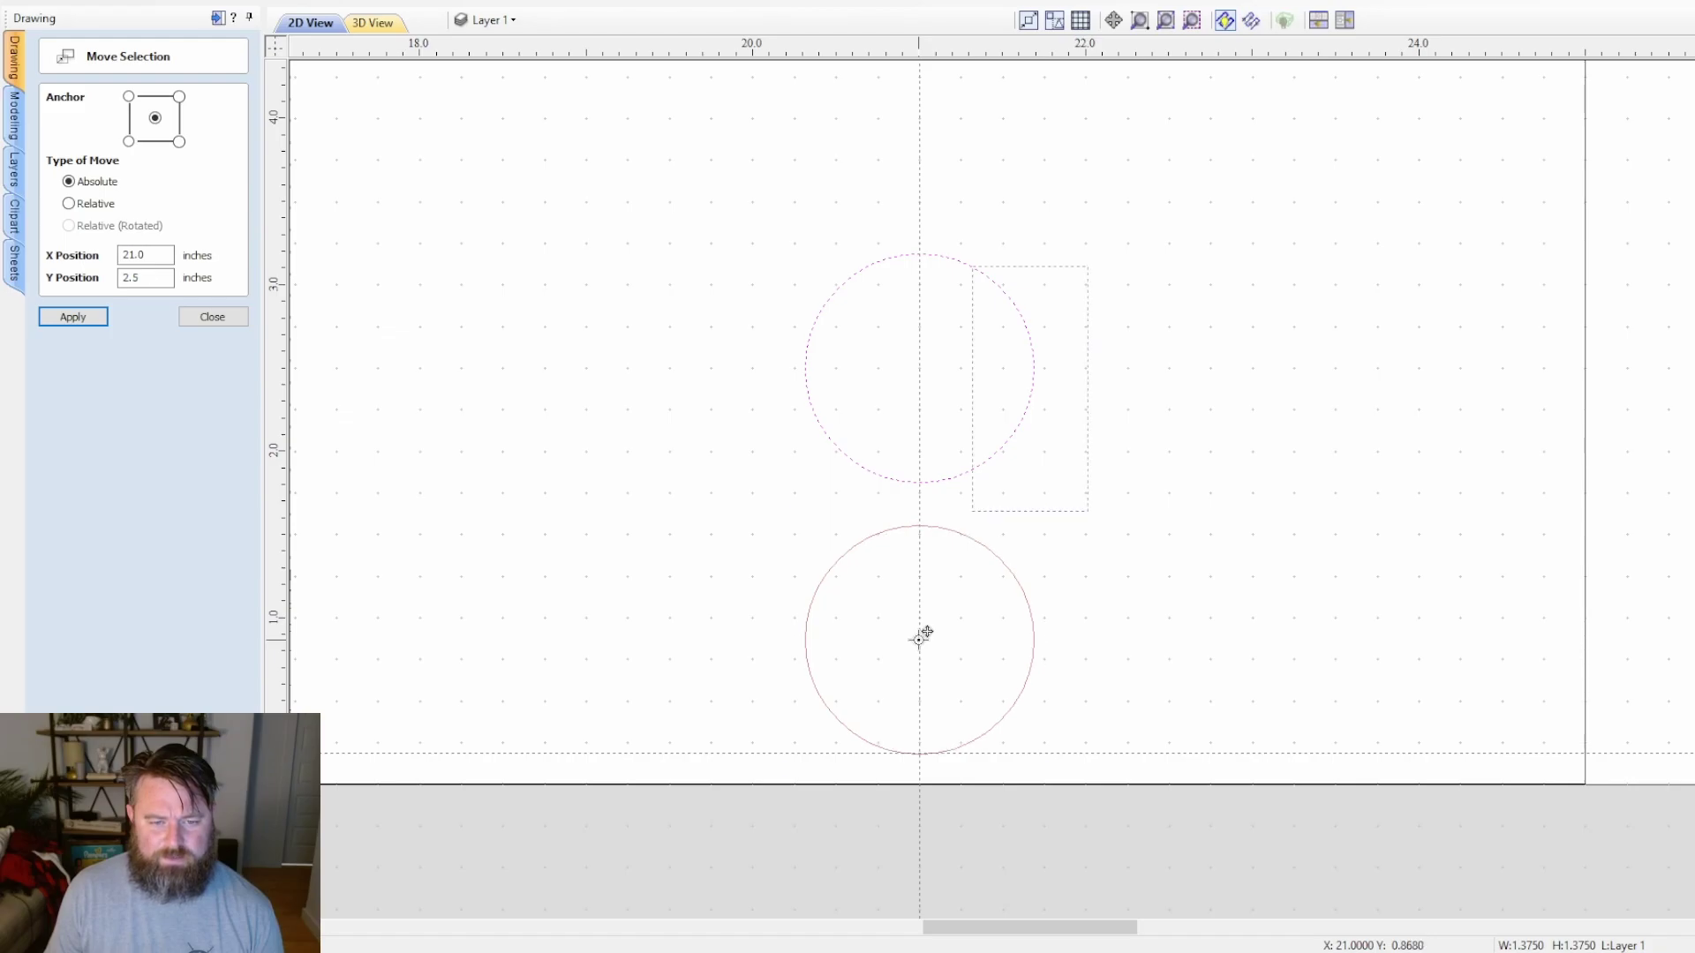
- Nudge the large circle upward to Y 0.875 inches so its bottom edge meets the horizontal guide, and deselect it
scroll(928, 732, "up", 8)
scroll(924, 744, "up", 4)
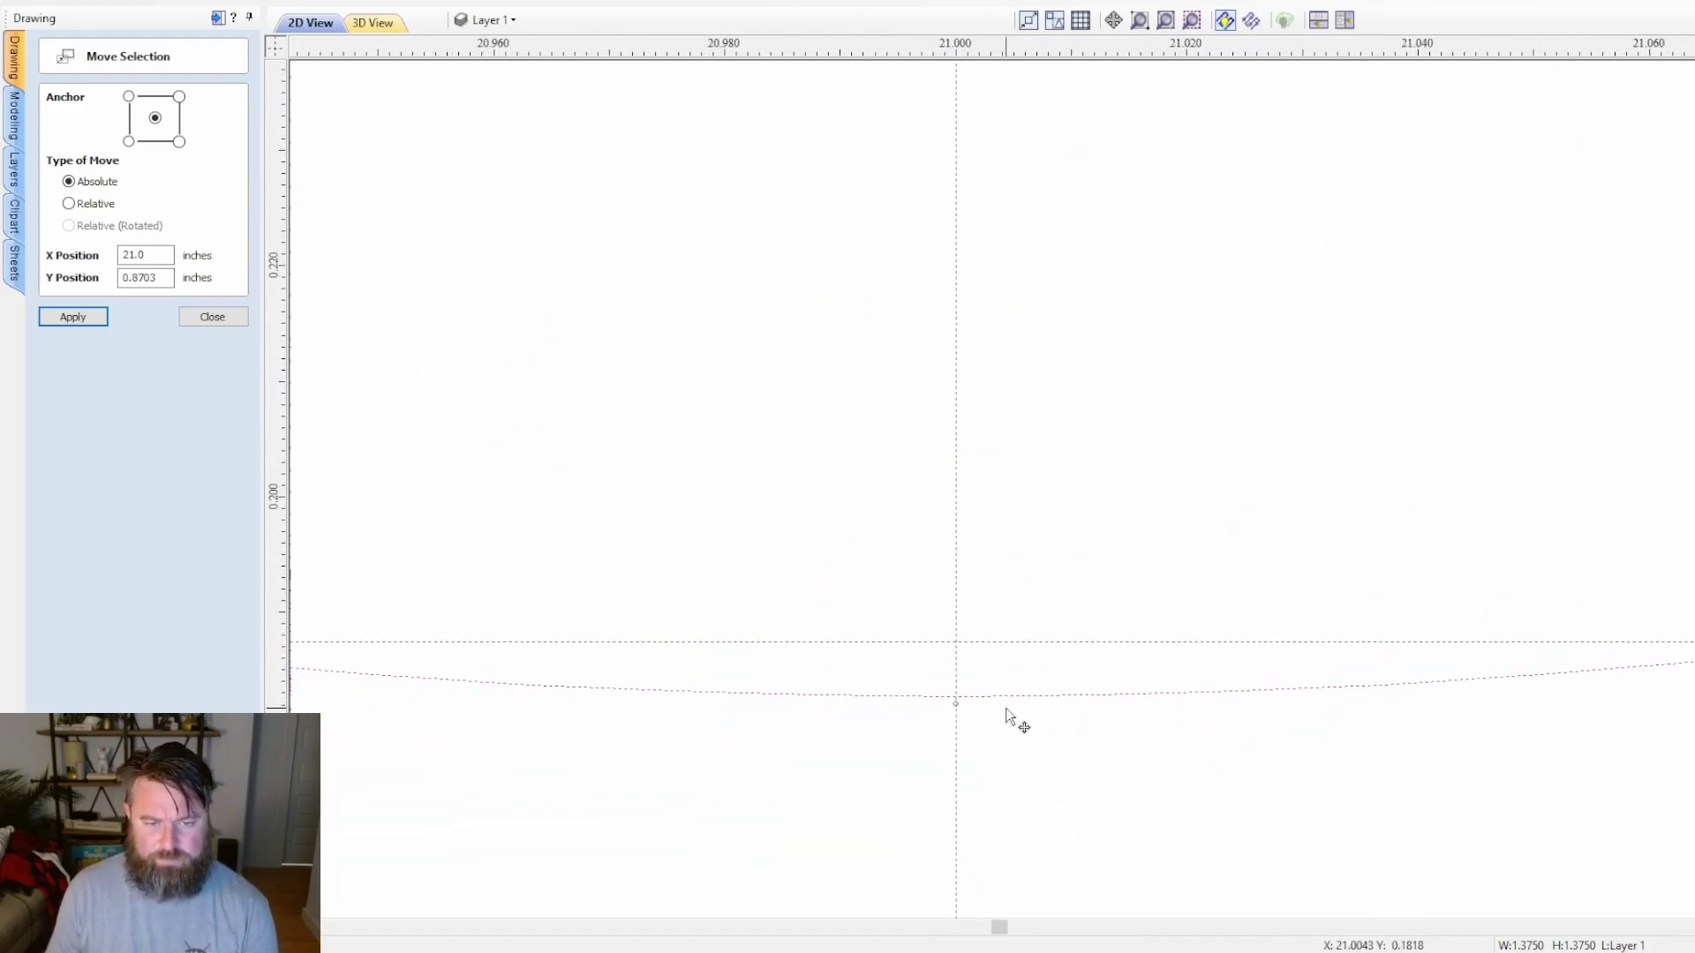
key("Up")
scroll(1006, 719, "up", 1)
key("Up")
key("Up")
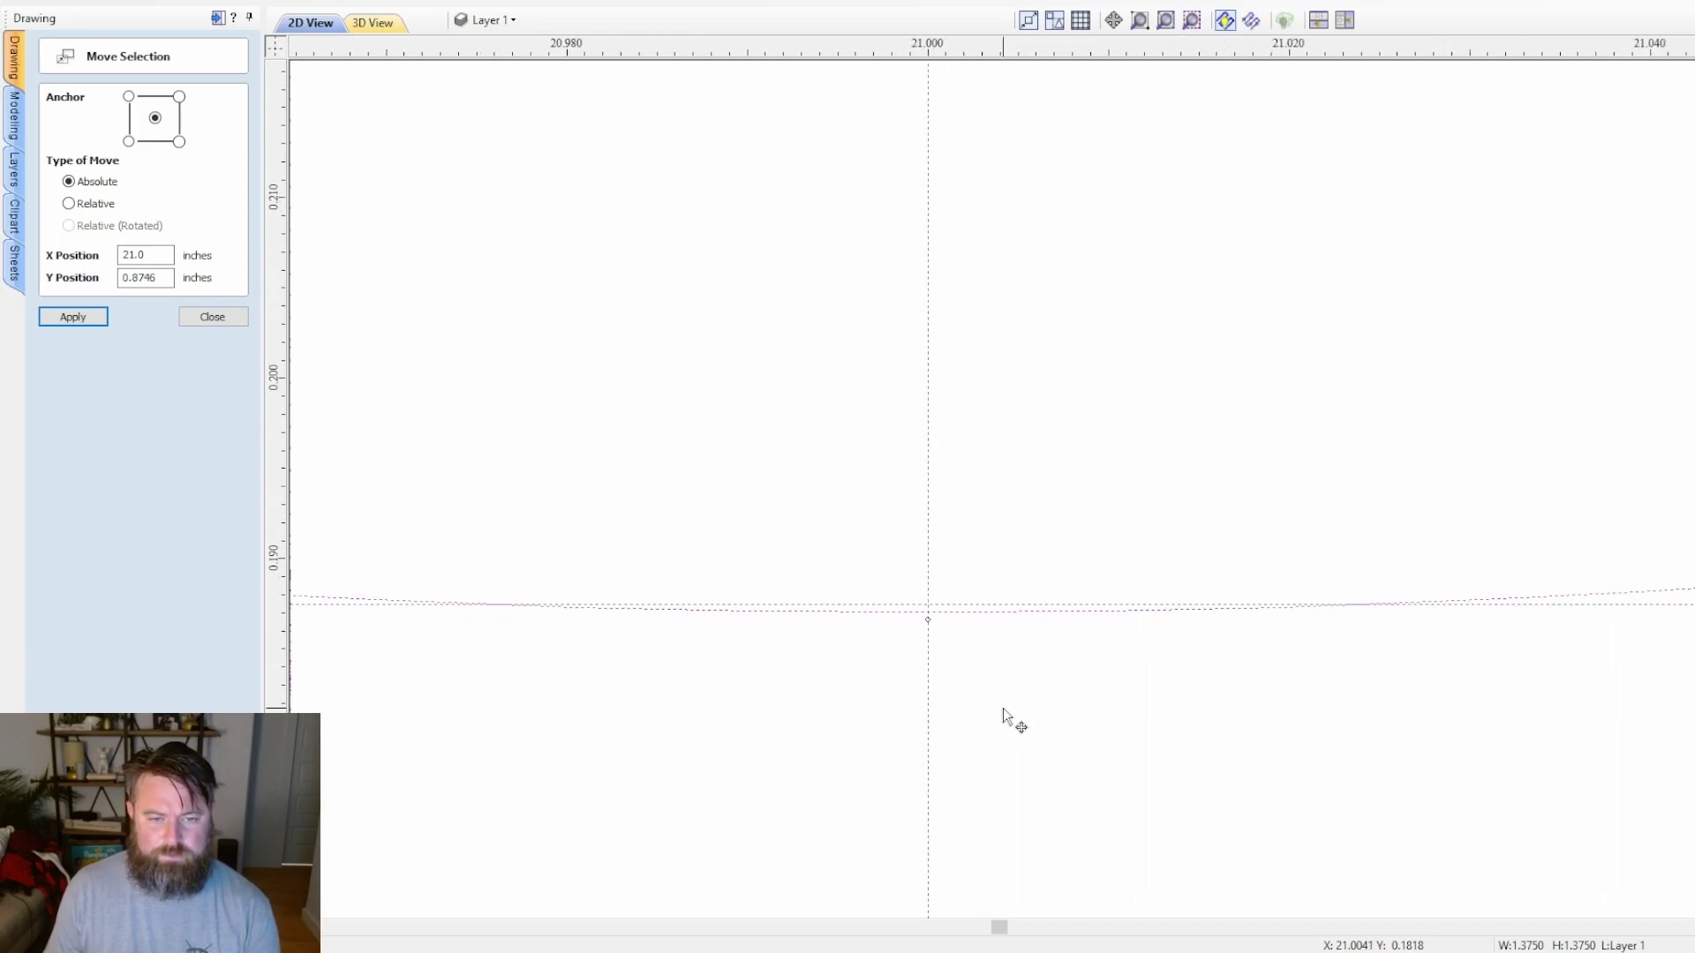
scroll(1002, 707, "down", 5)
scroll(1011, 715, "down", 6)
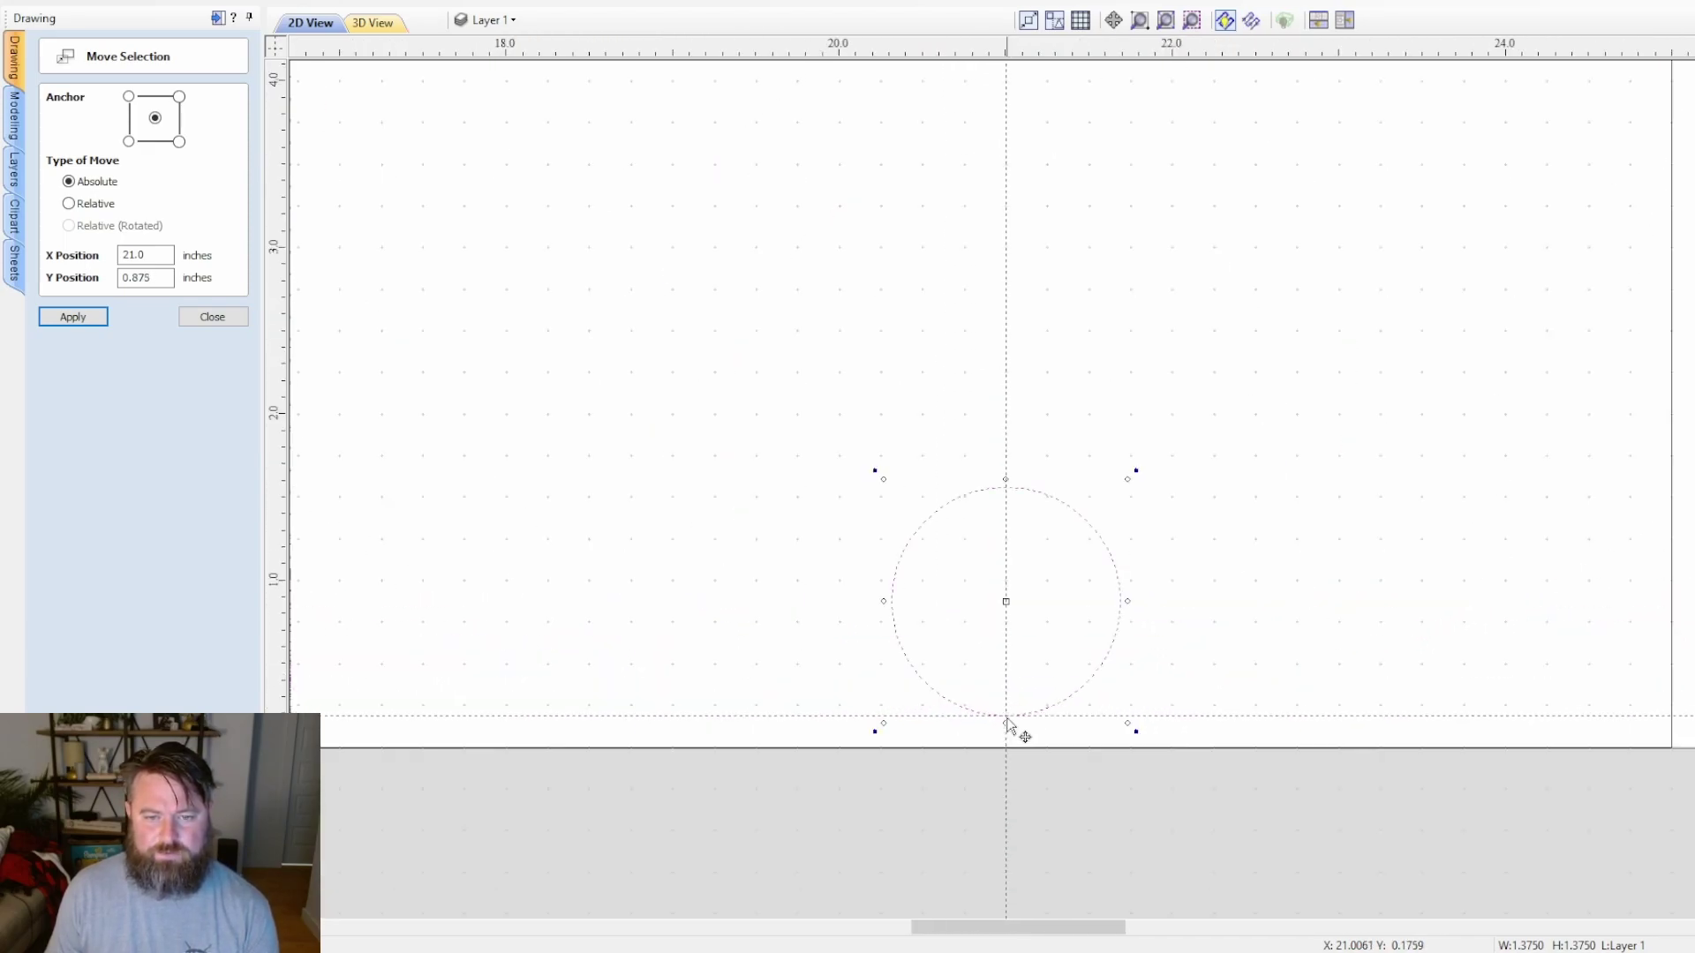
left_click(1521, 544)
- Inspect the small holes and their spacing dimension in the dimensioned hinge set, and leave the Move tool
scroll(1158, 645, "down", 2)
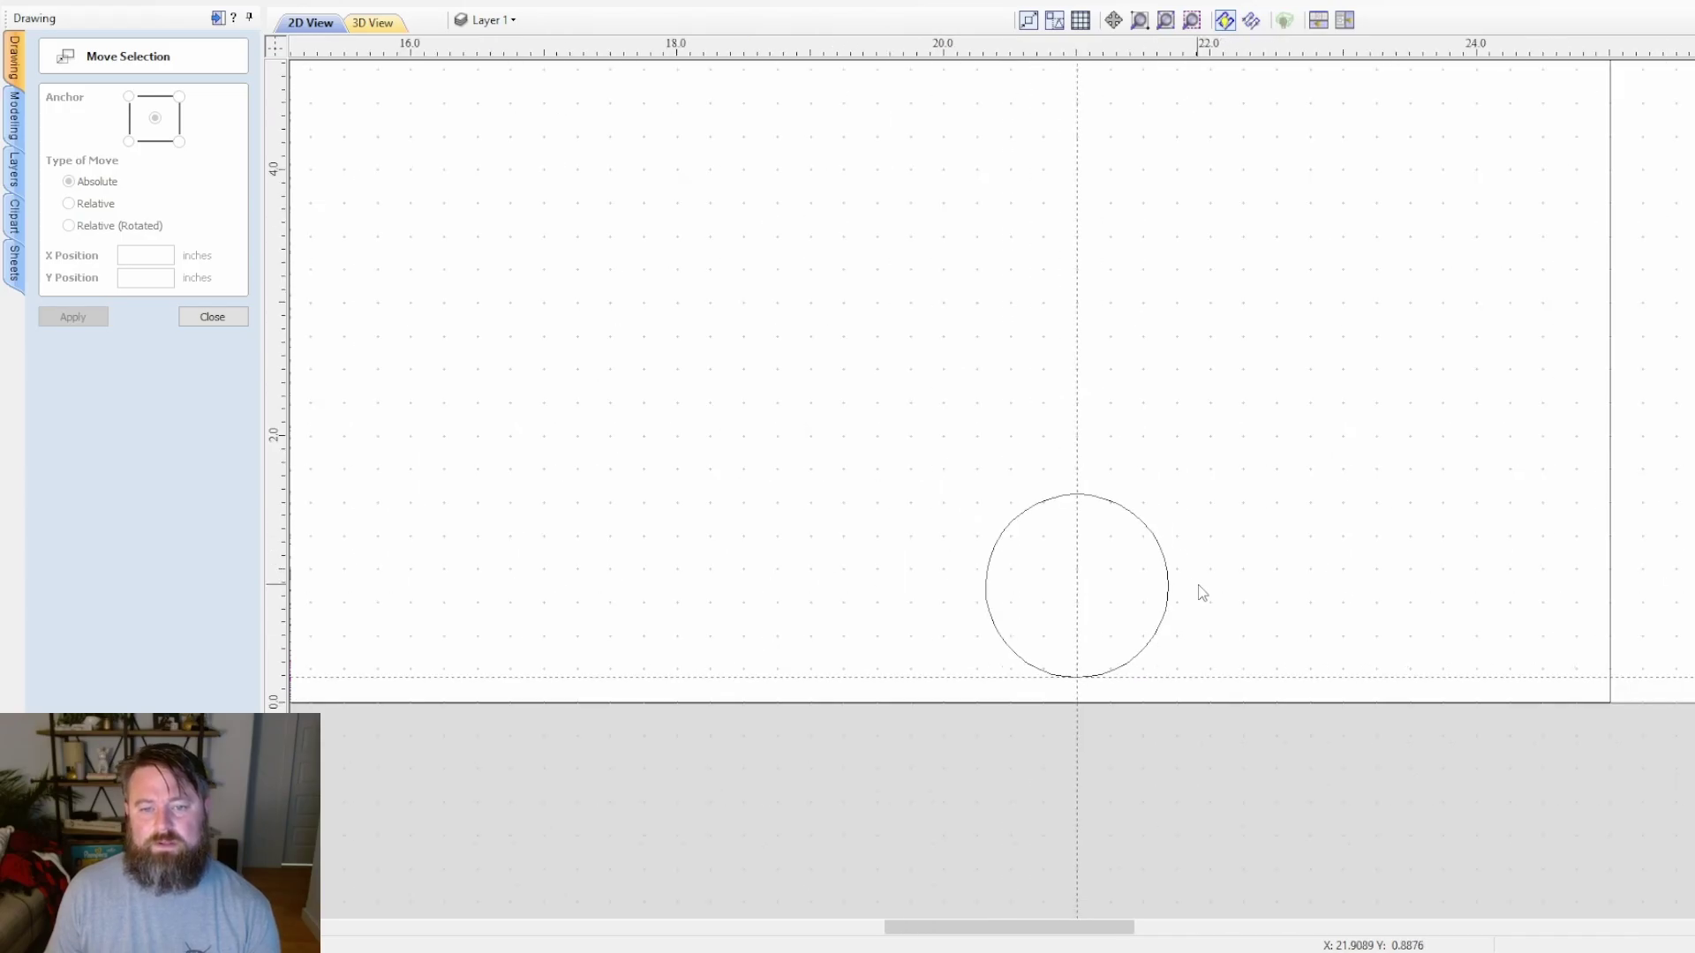
scroll(1199, 589, "down", 2)
scroll(717, 560, "down", 1)
middle_click_drag(713, 541, 1299, 544)
scroll(500, 521, "up", 2)
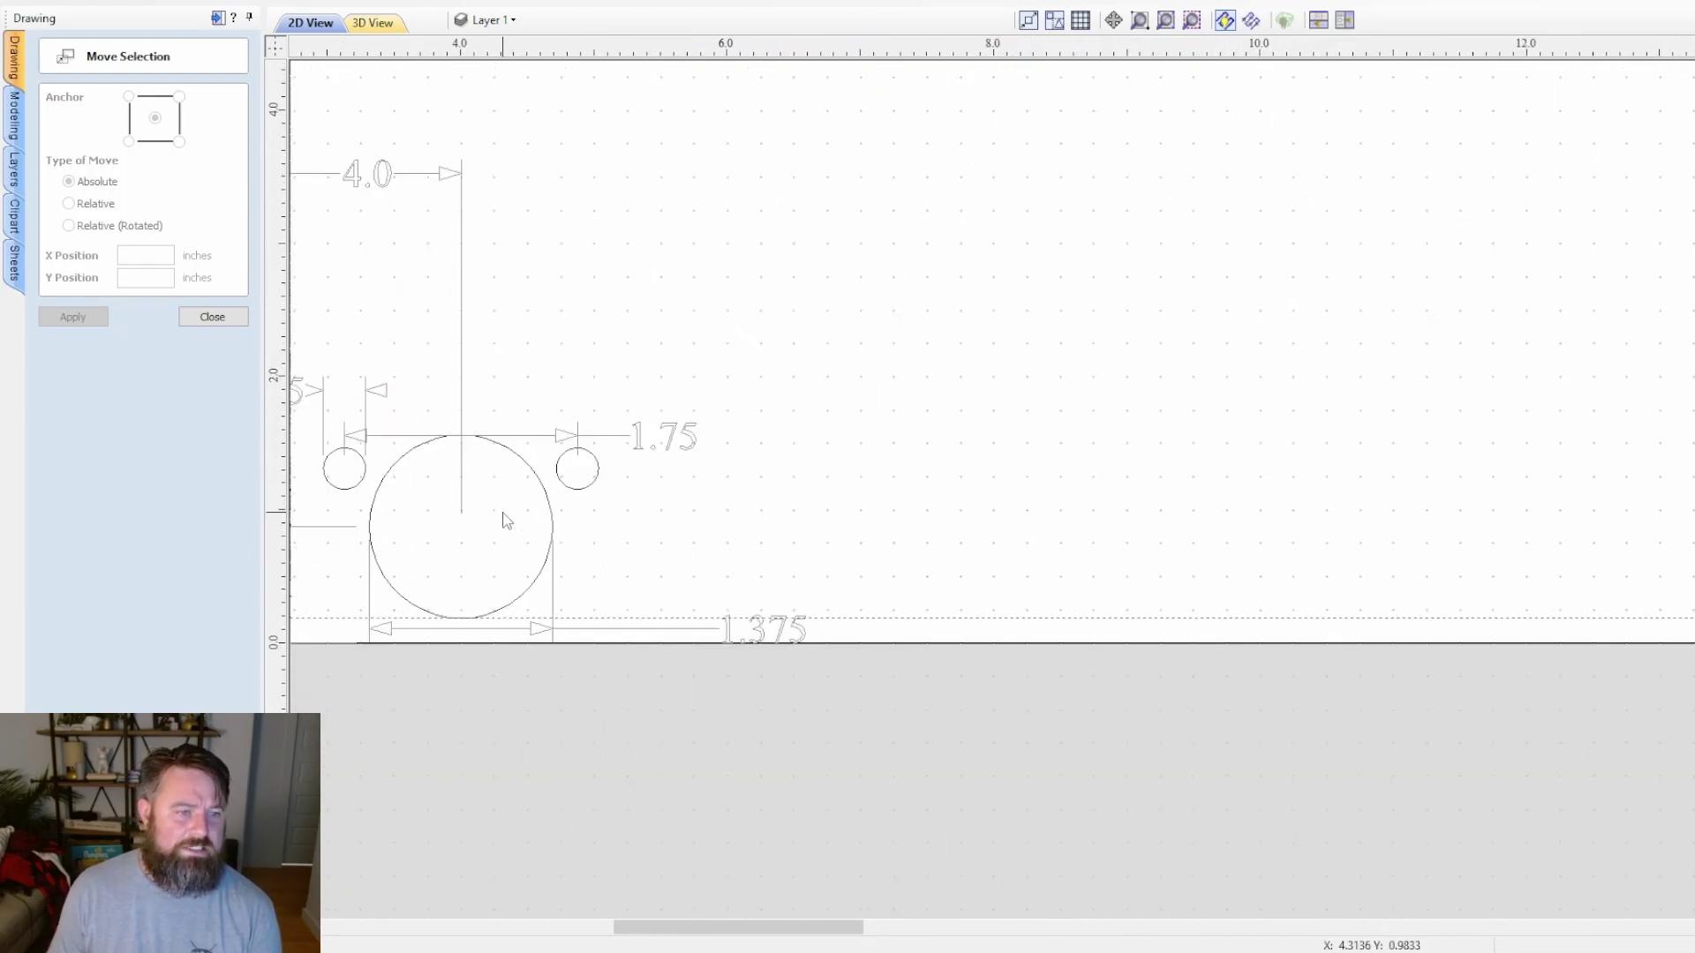
left_click(582, 472)
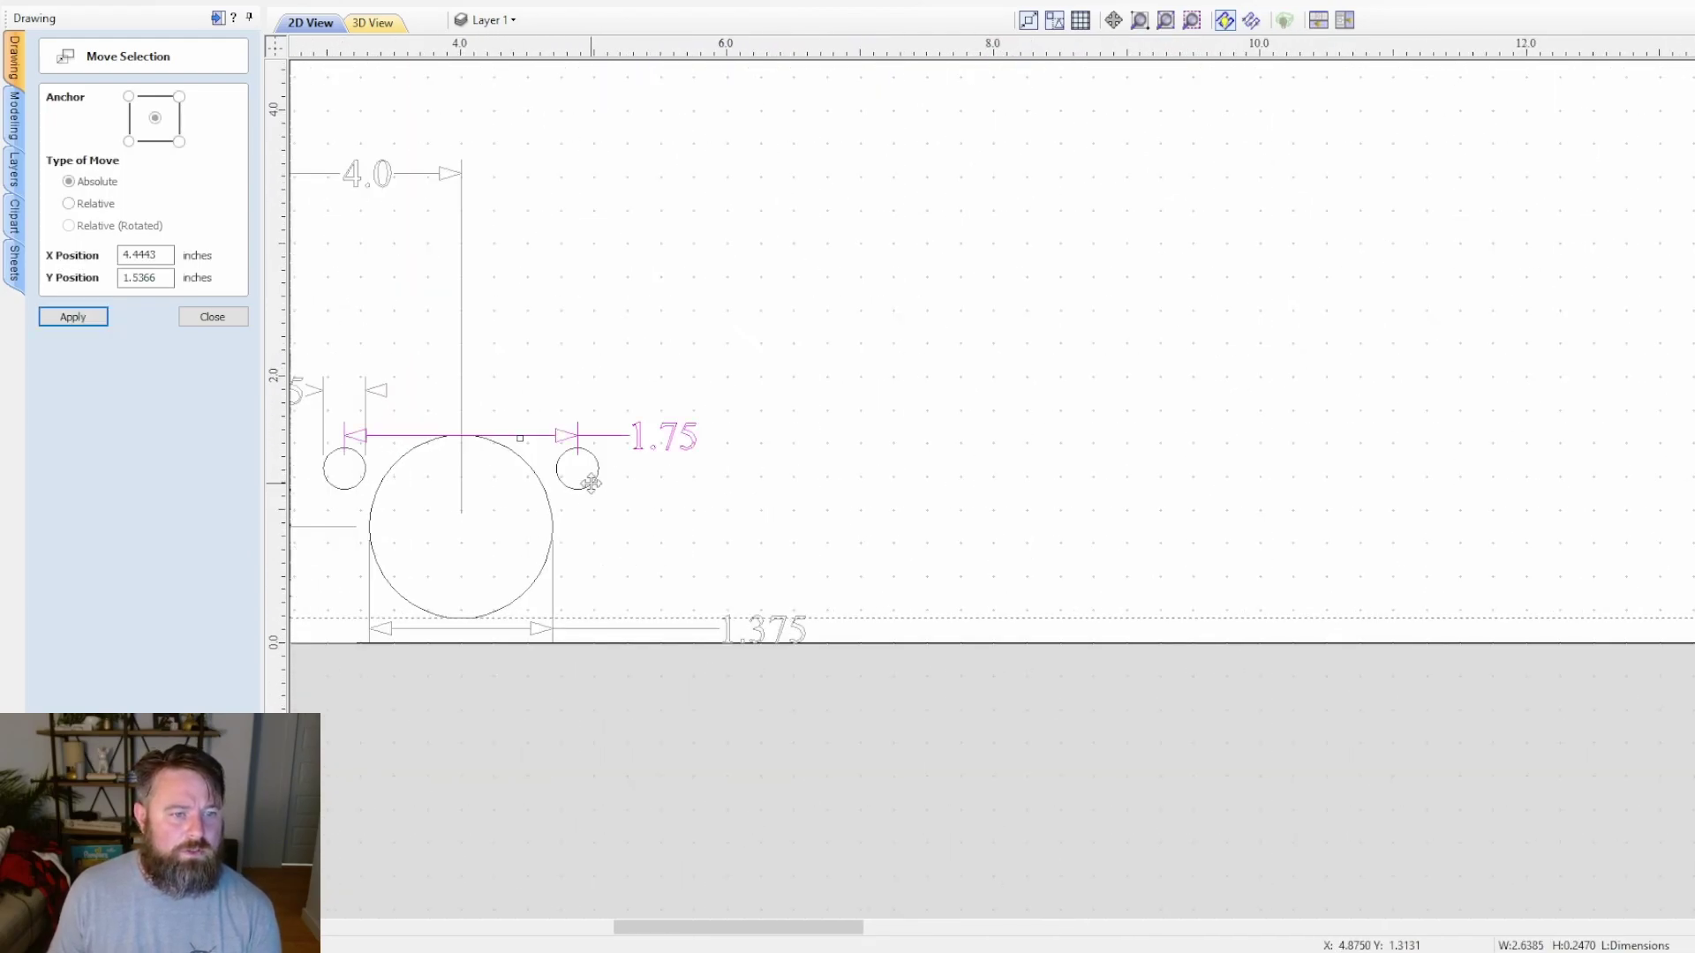
left_click(217, 318)
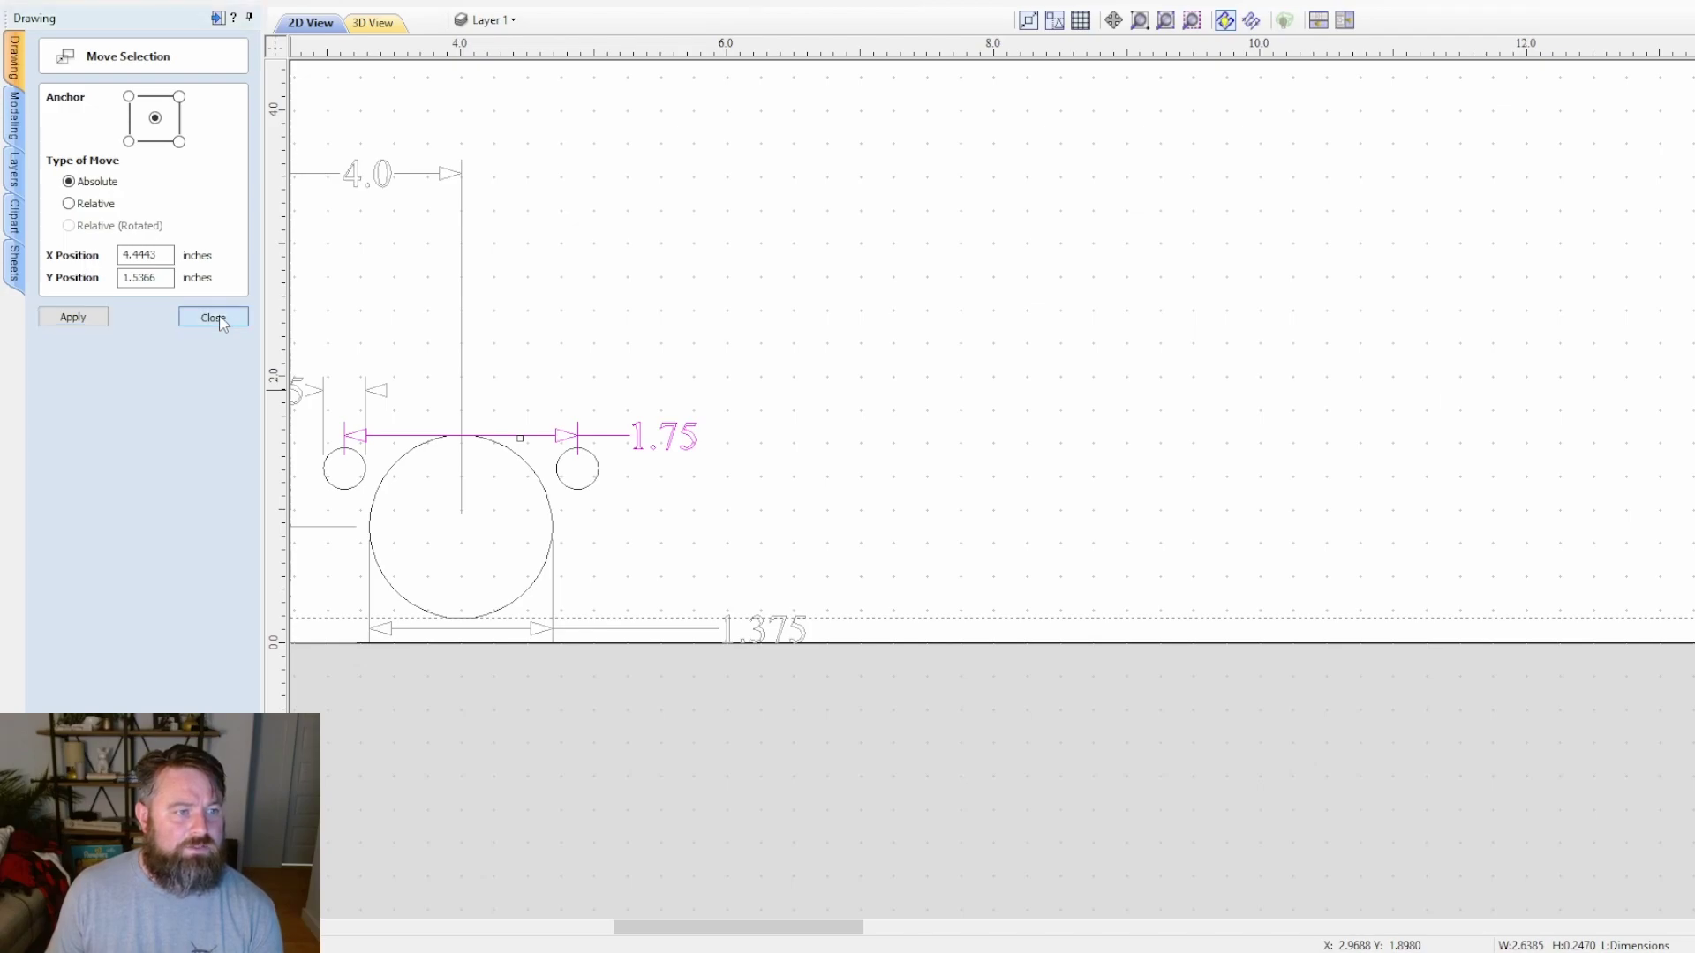
- Consult the fraction-to-decimal chart and draw a 0.3125 inch diameter circle above the large circle at about X 20.09, Y 1.87 inches
middle_click_drag(1465, 516, 5, 552)
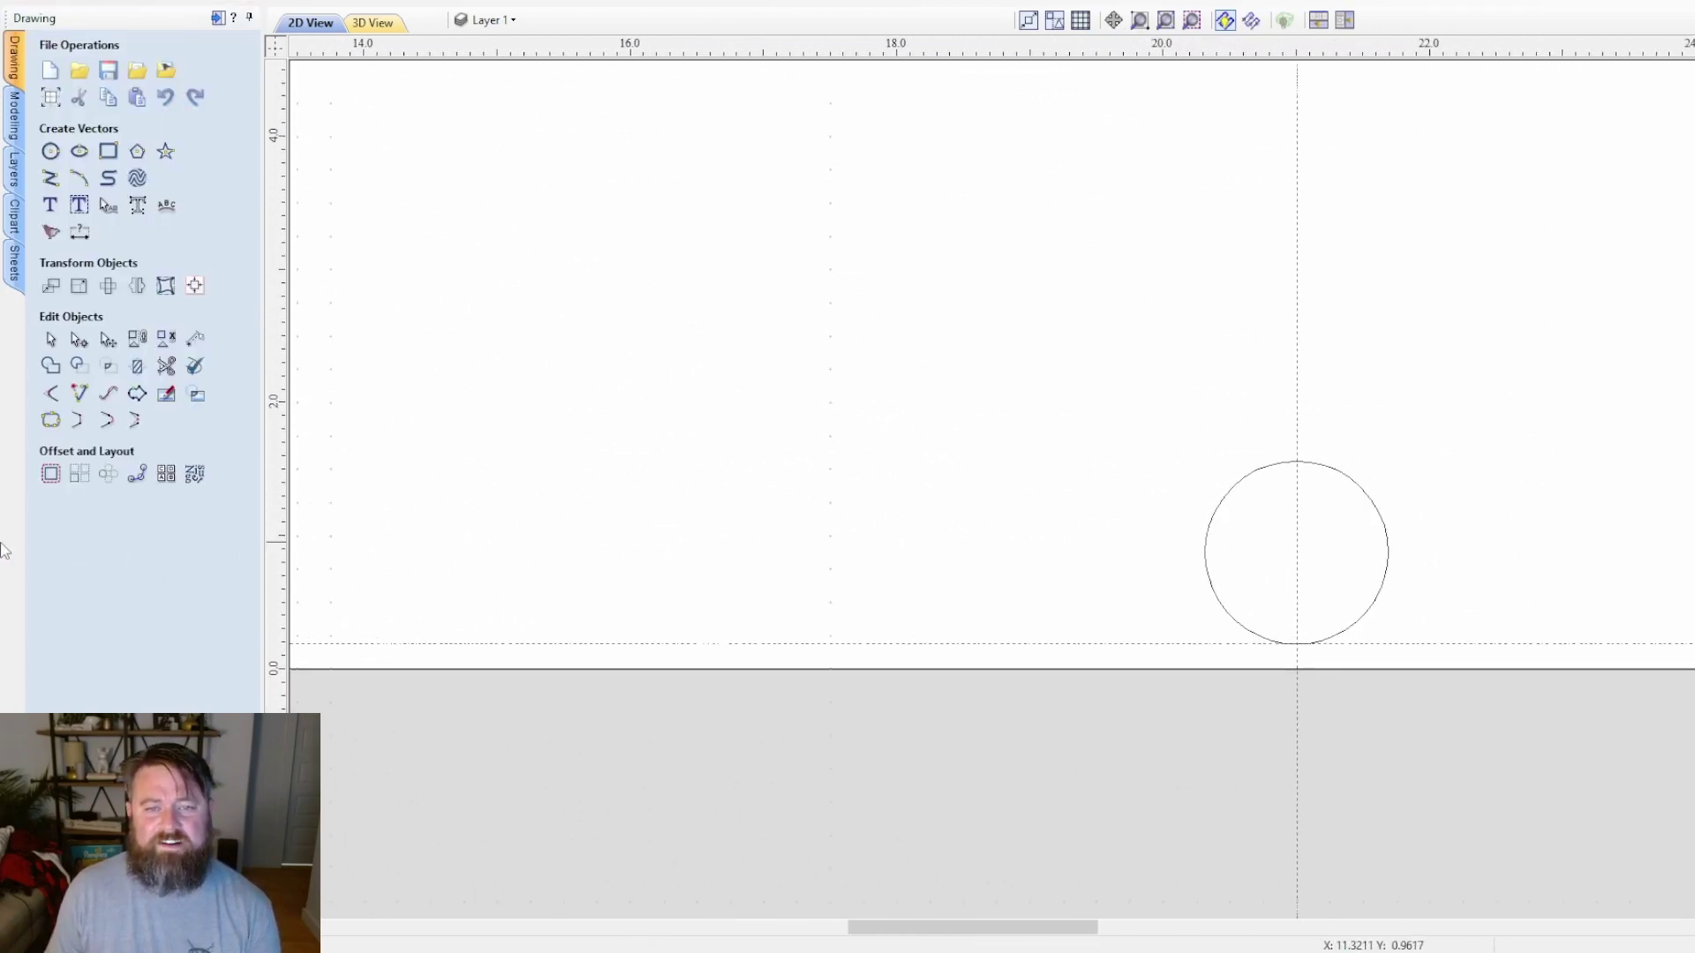
left_click(50, 151)
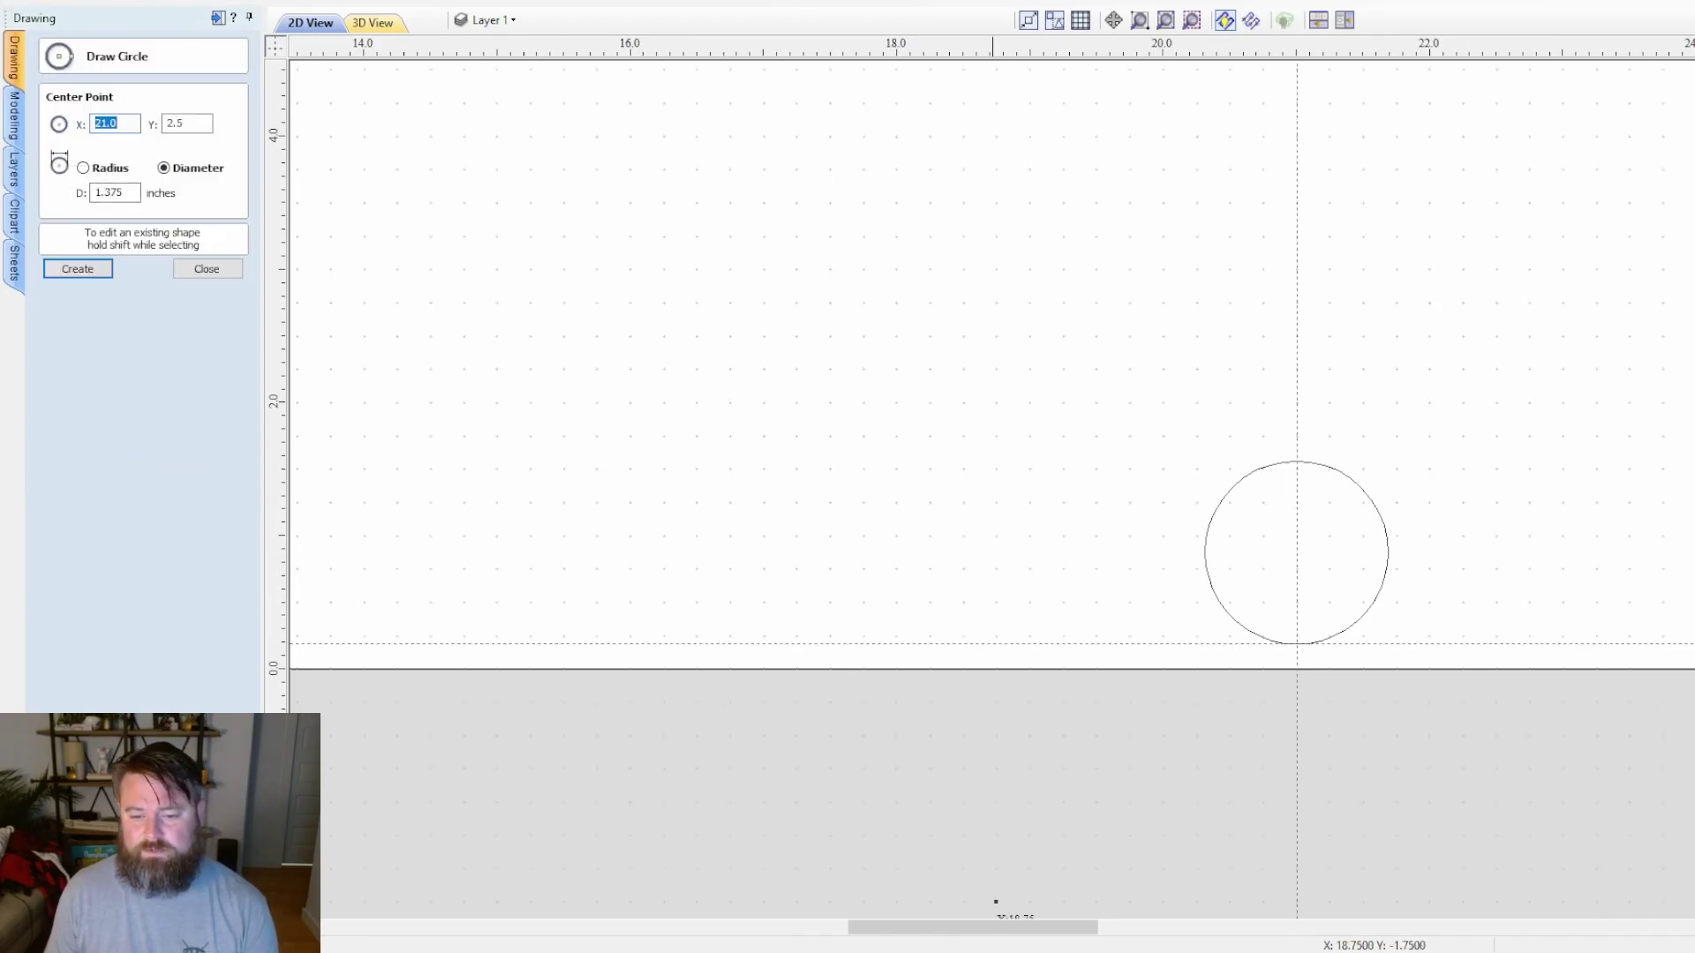
key("alt+Tab")
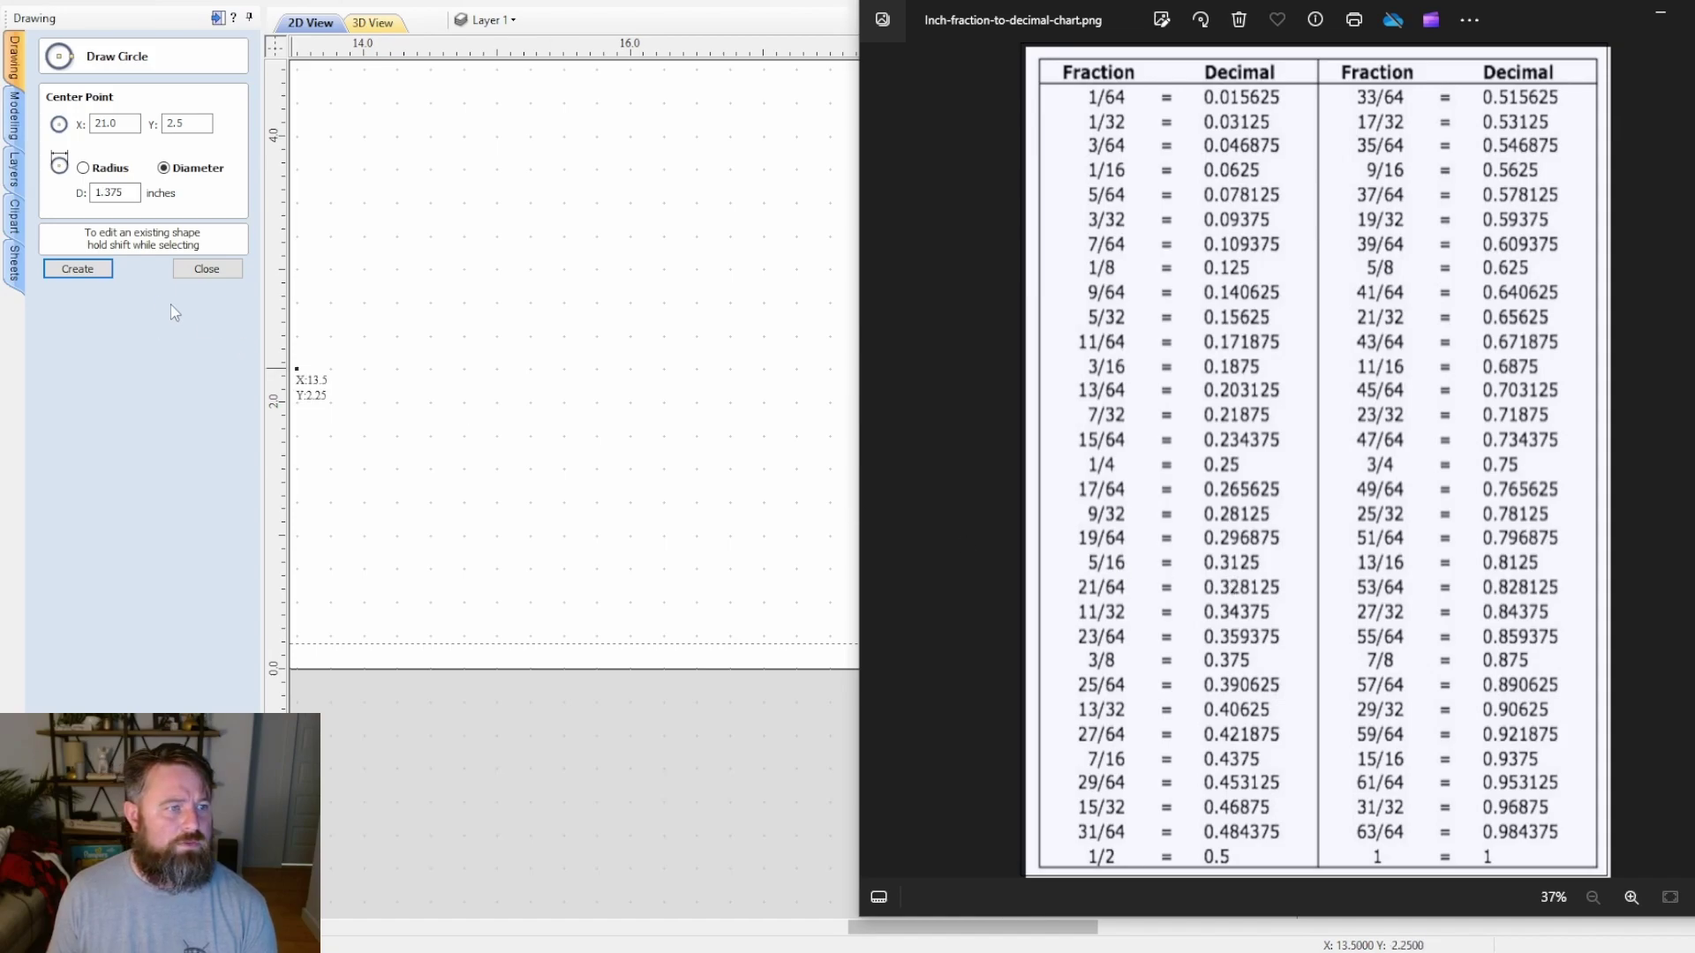
left_click(126, 192)
type(".312")
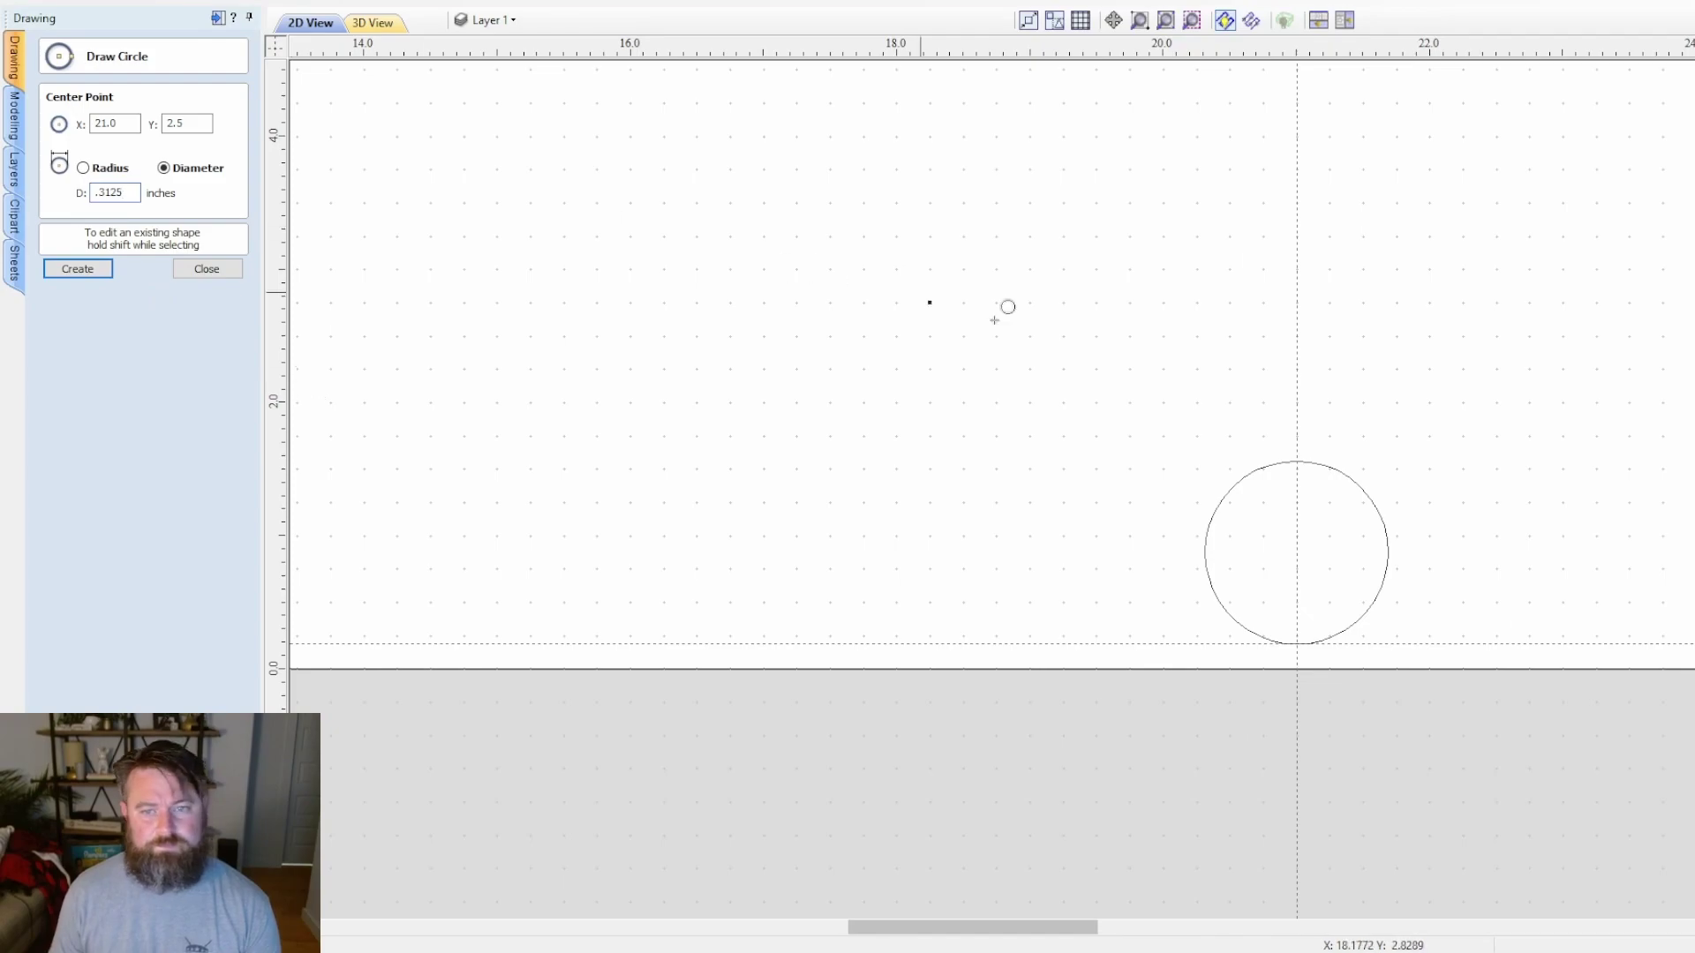
left_click(1175, 420)
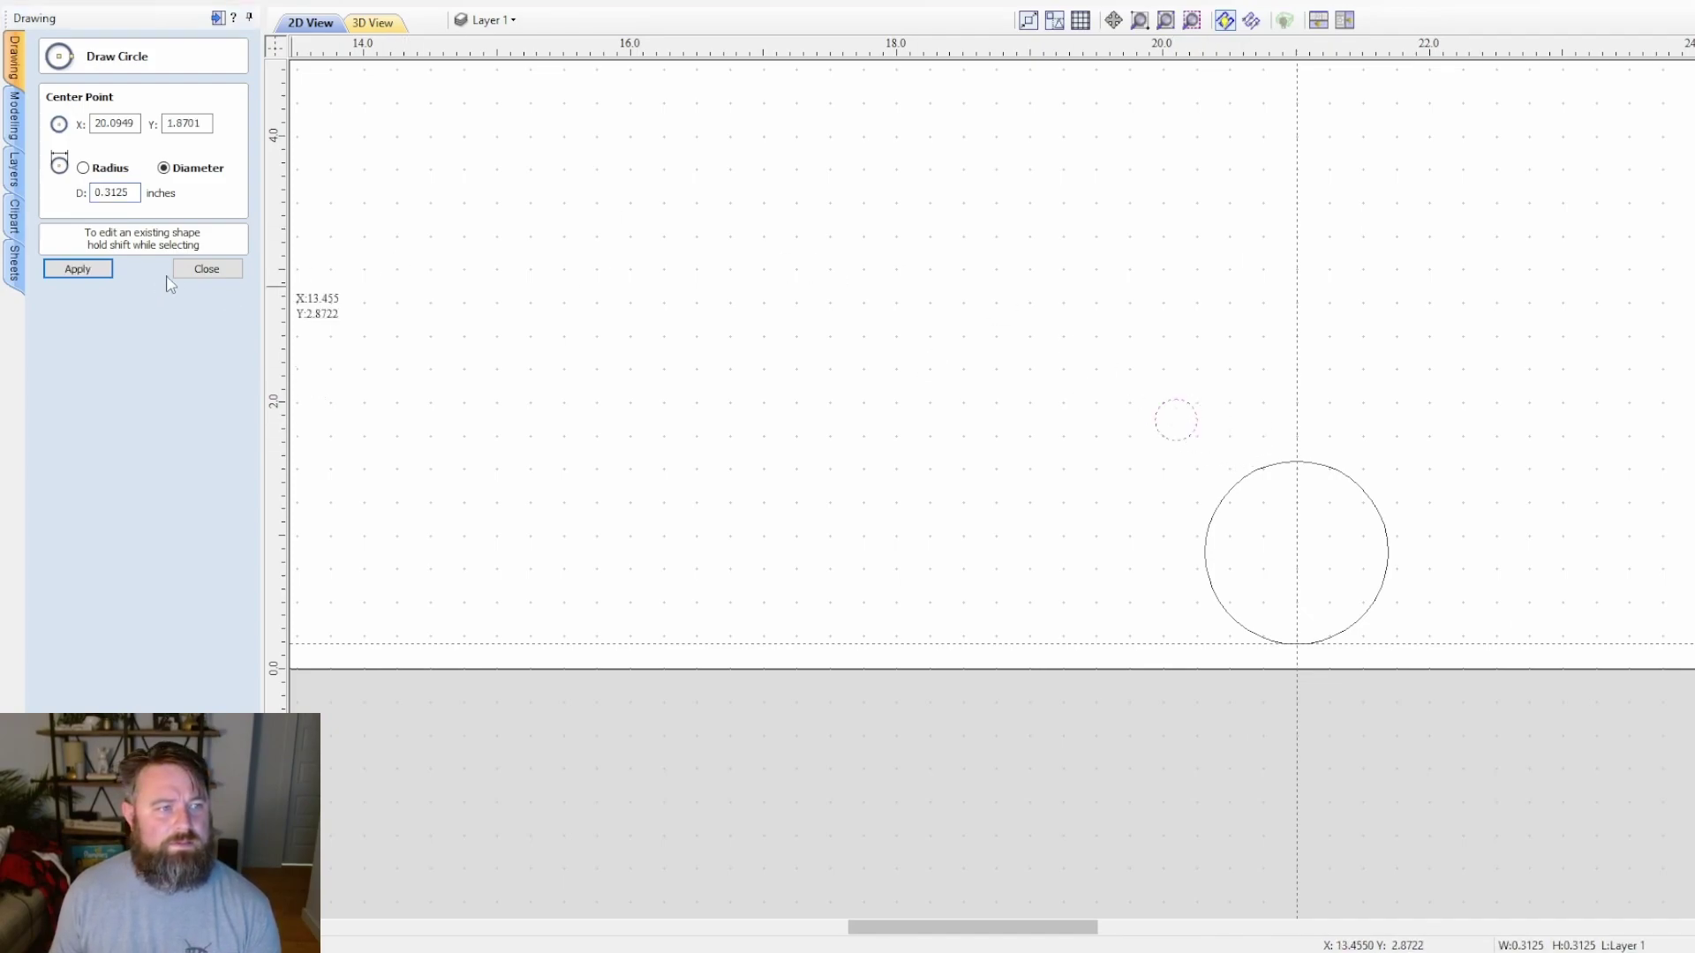
left_click(206, 270)
- Copy and paste the small circle, and place the duplicate level with it across the vertical guide at about X 22.7 inches
left_click_drag(1218, 377, 1126, 473)
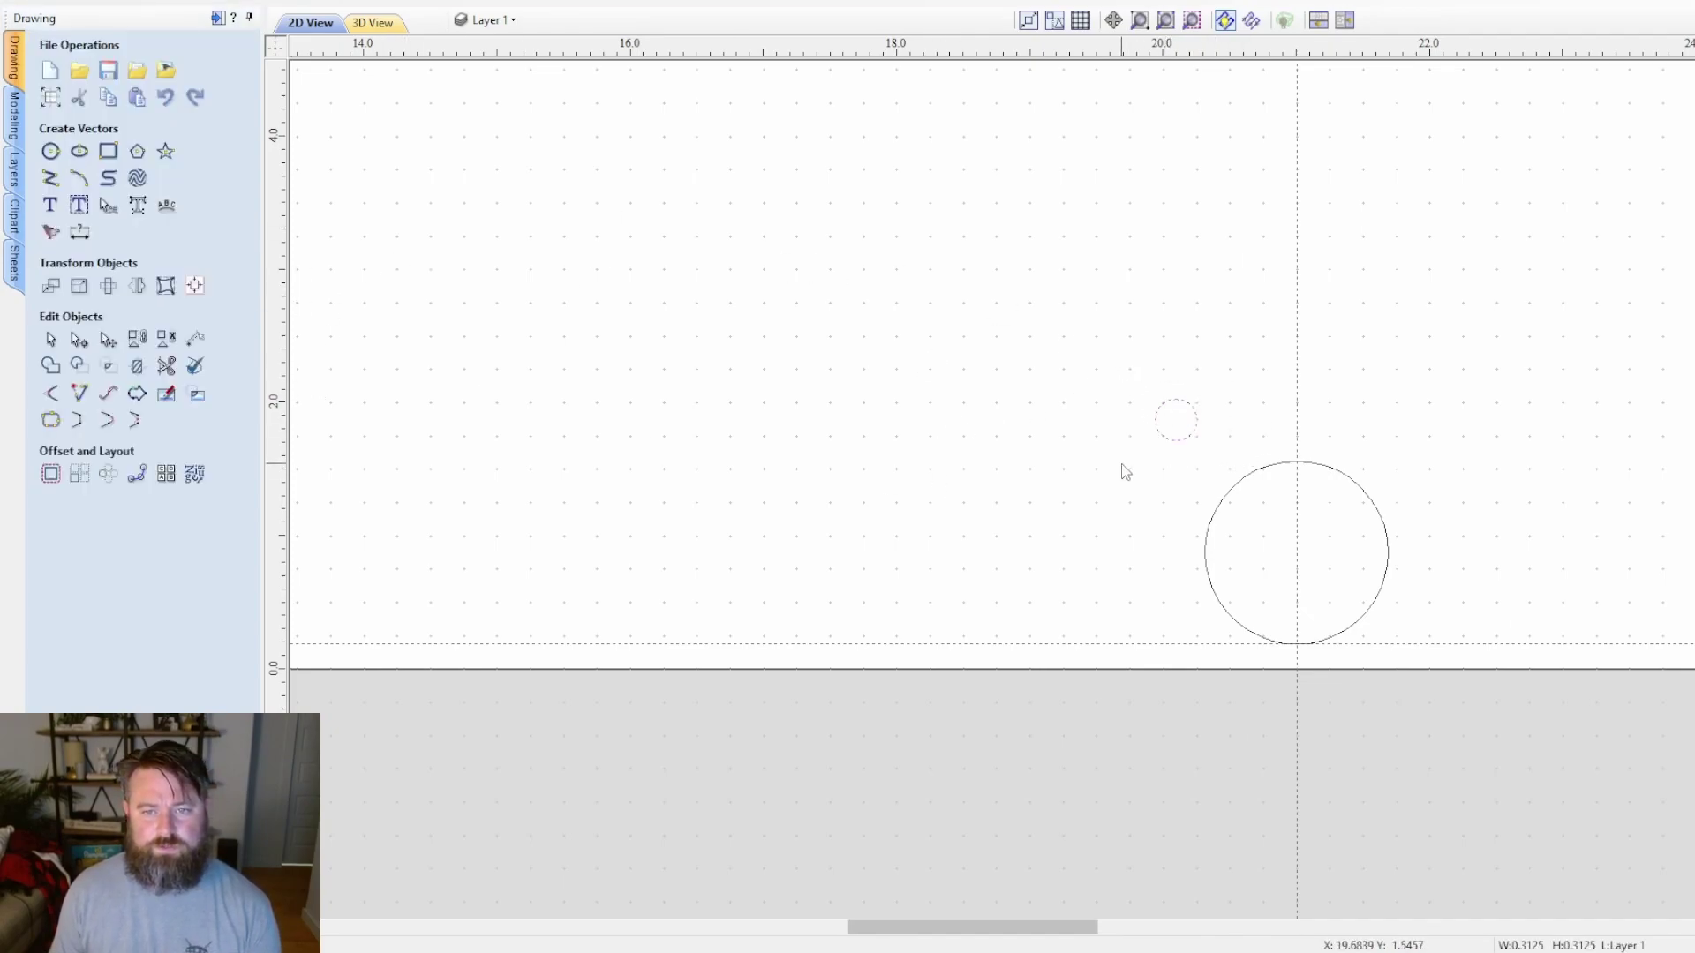
left_click(53, 3)
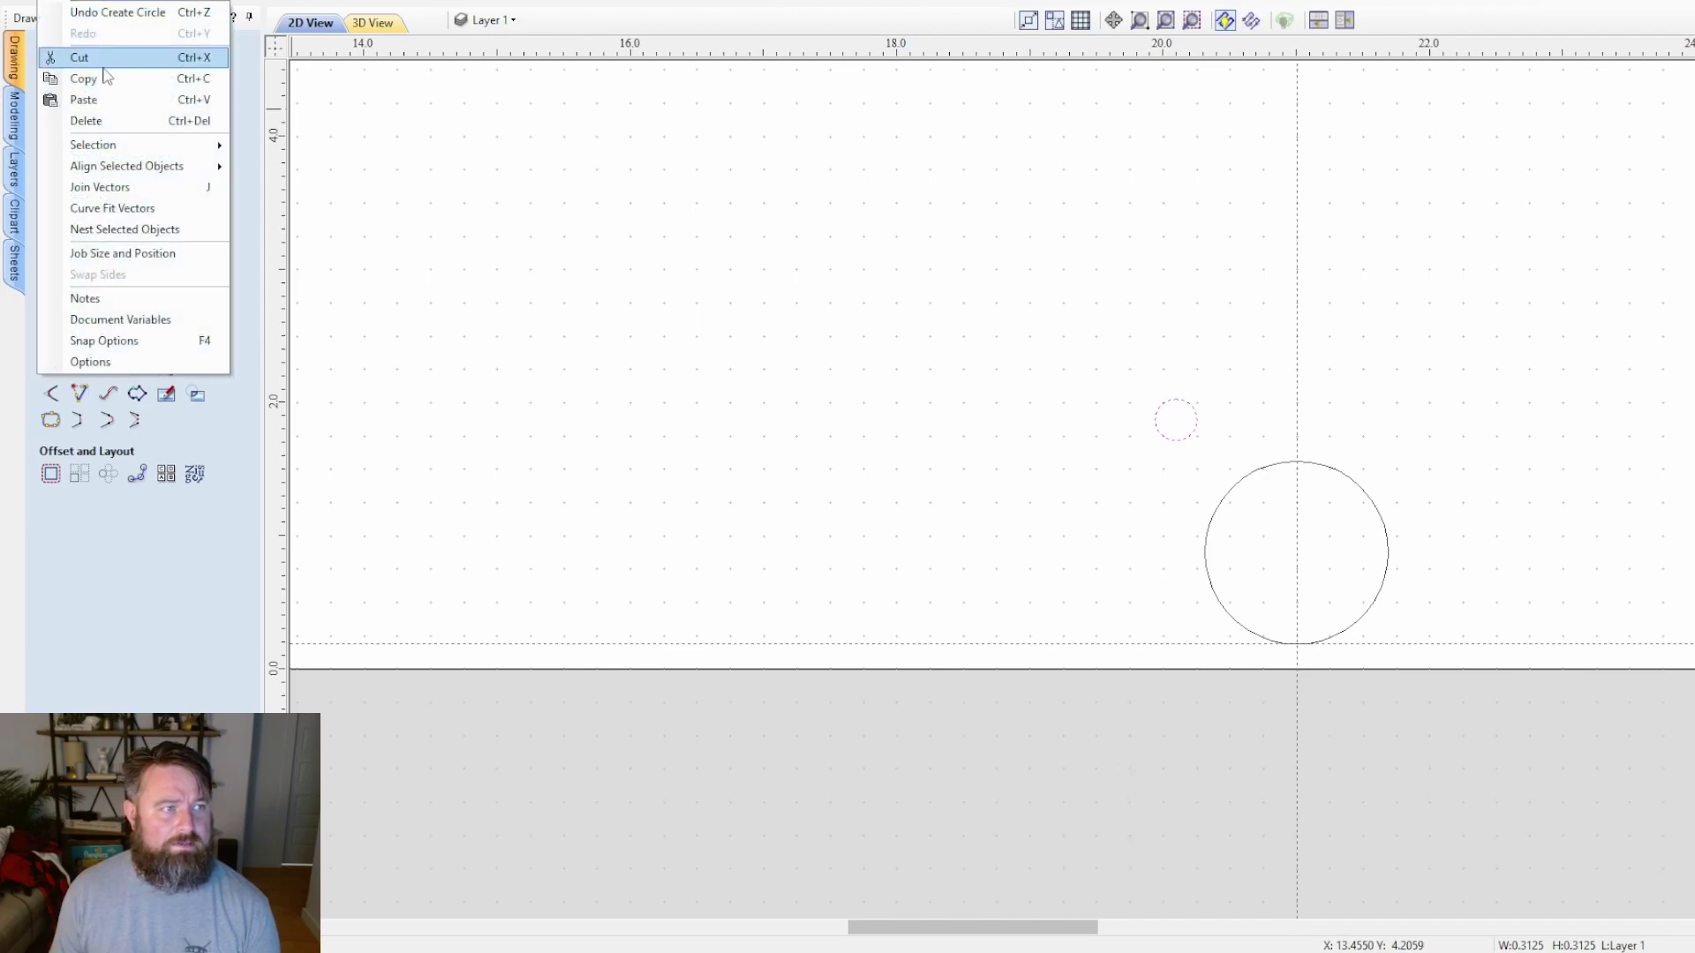
left_click(59, 76)
left_click(59, 5)
left_click(62, 95)
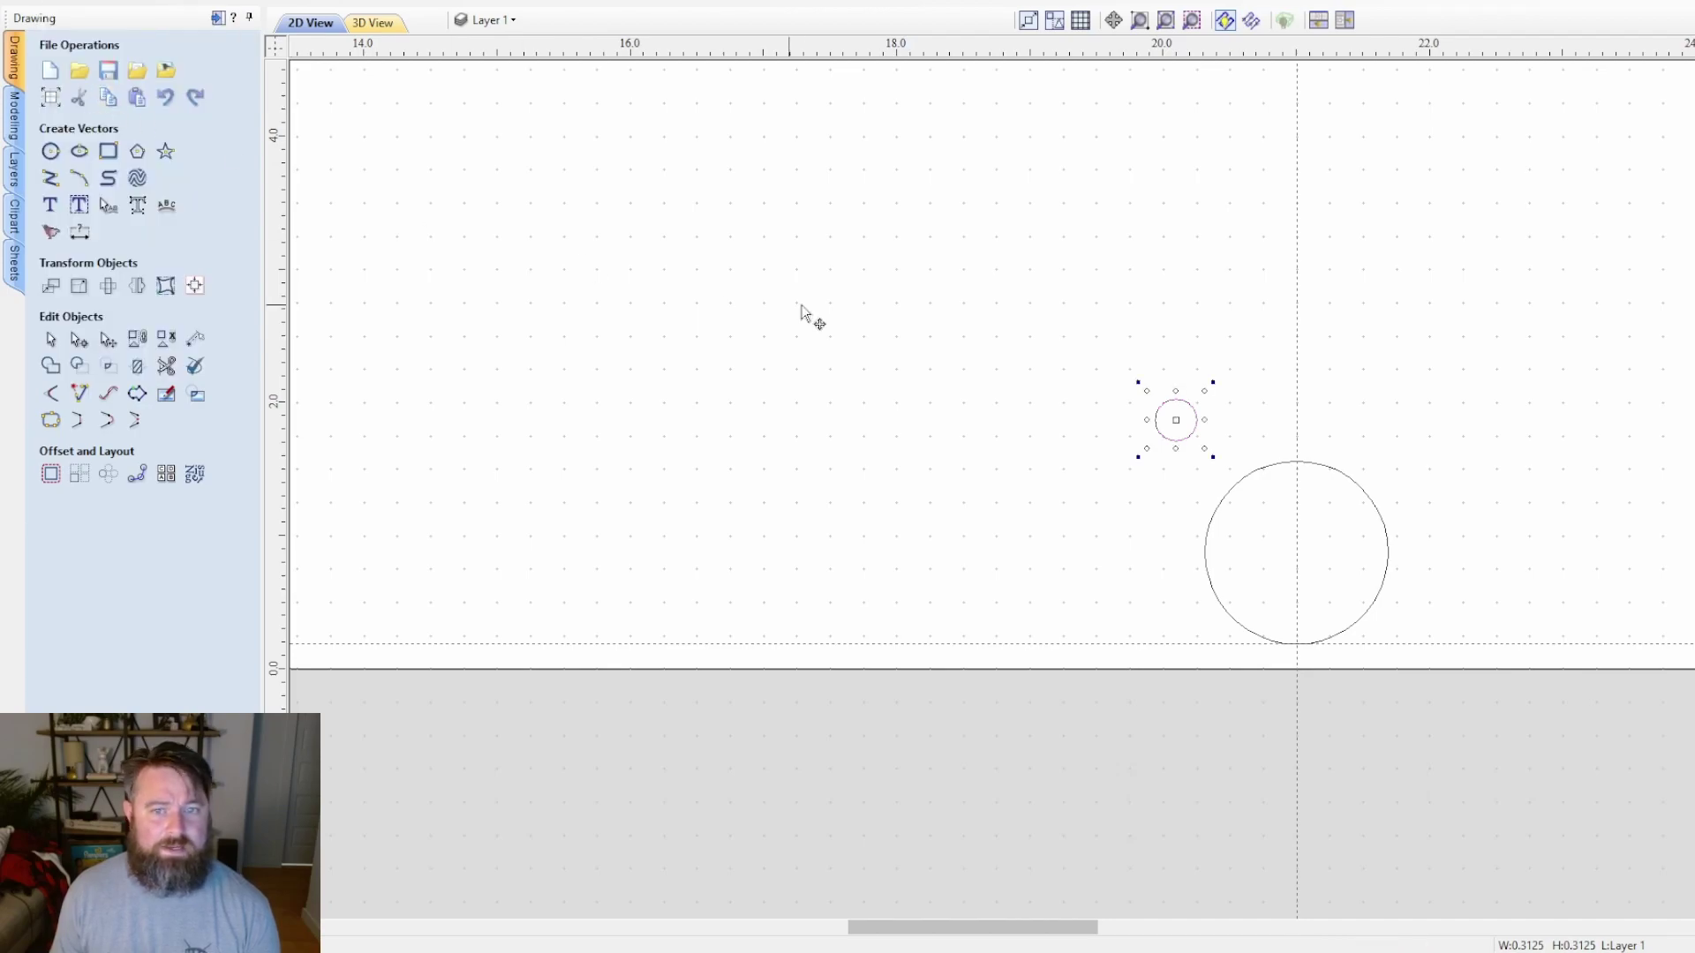
left_click_drag(1180, 421, 1520, 421)
left_click(1411, 632)
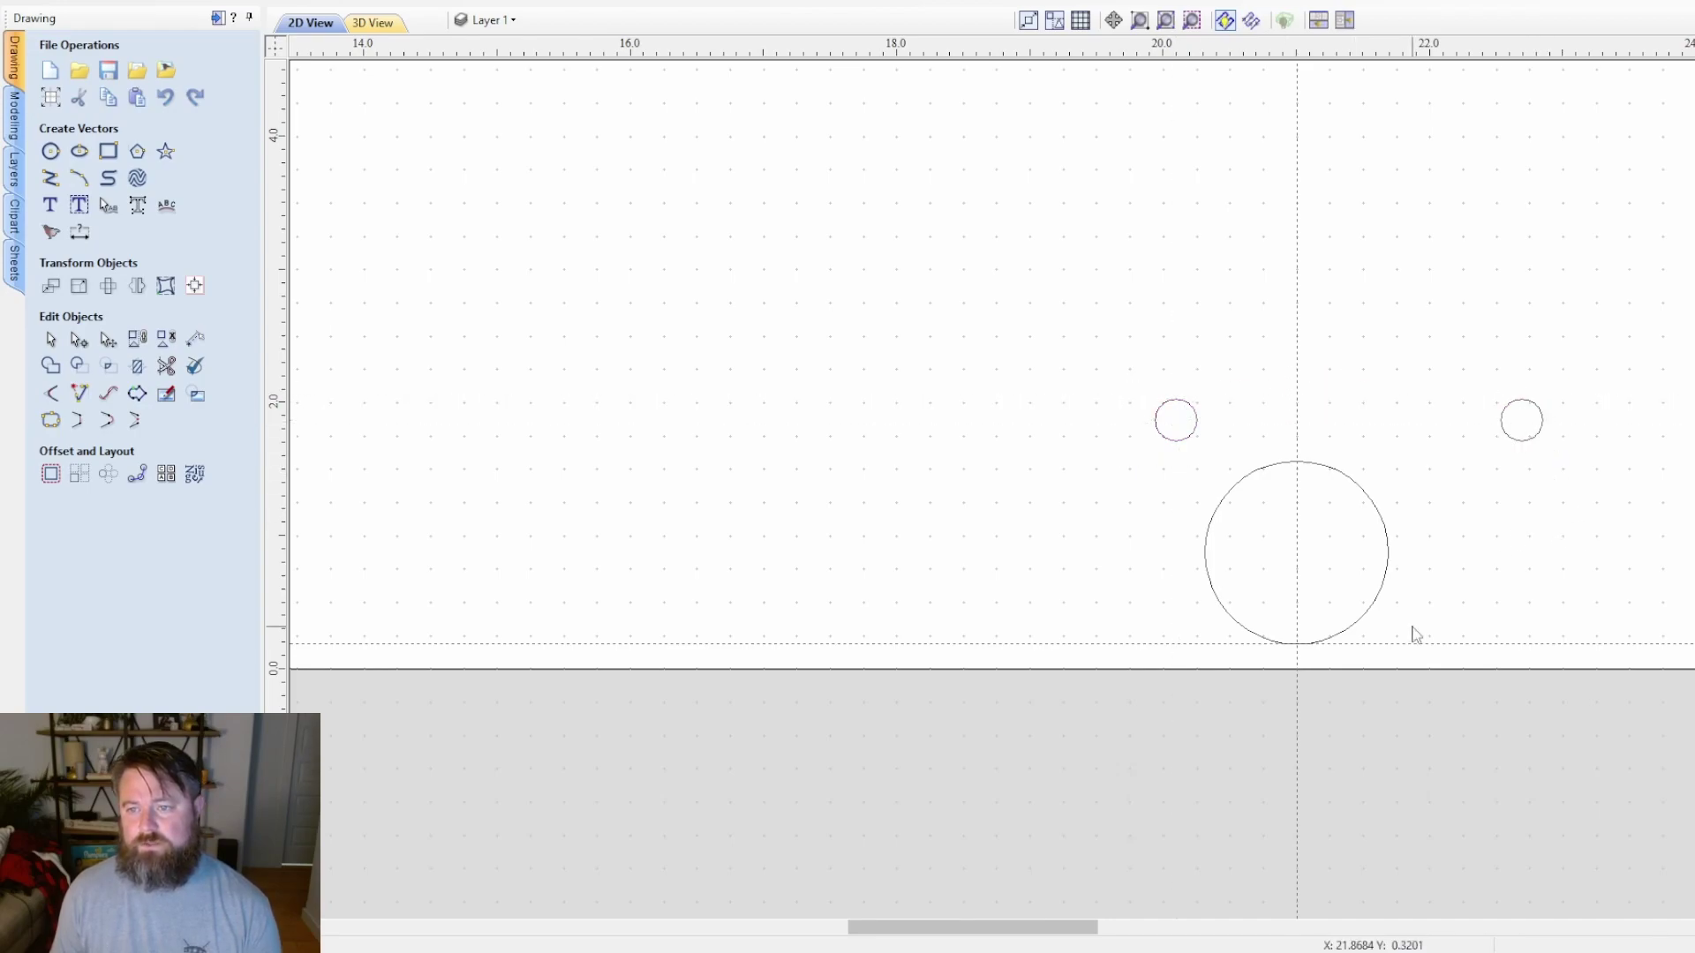
- Create a vertical guide offset 0.875 inches relative to the 21.0 inch guide through the large circle's centre
scroll(1447, 631, "down", 2)
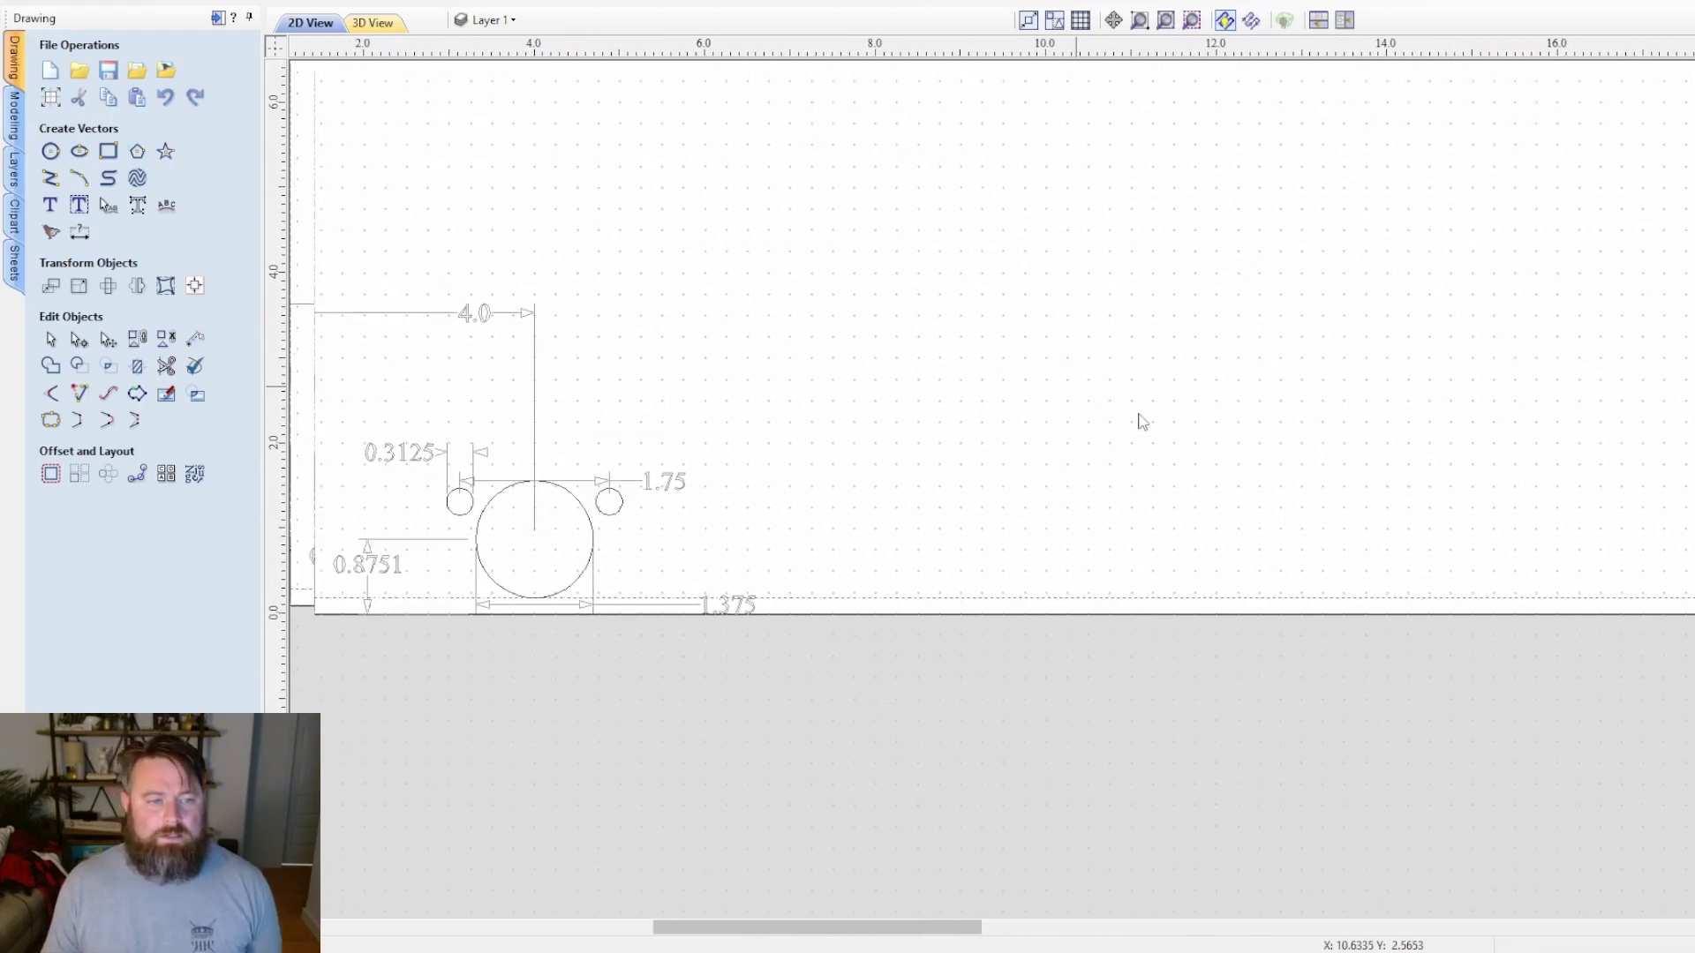
scroll(668, 529, "up", 4)
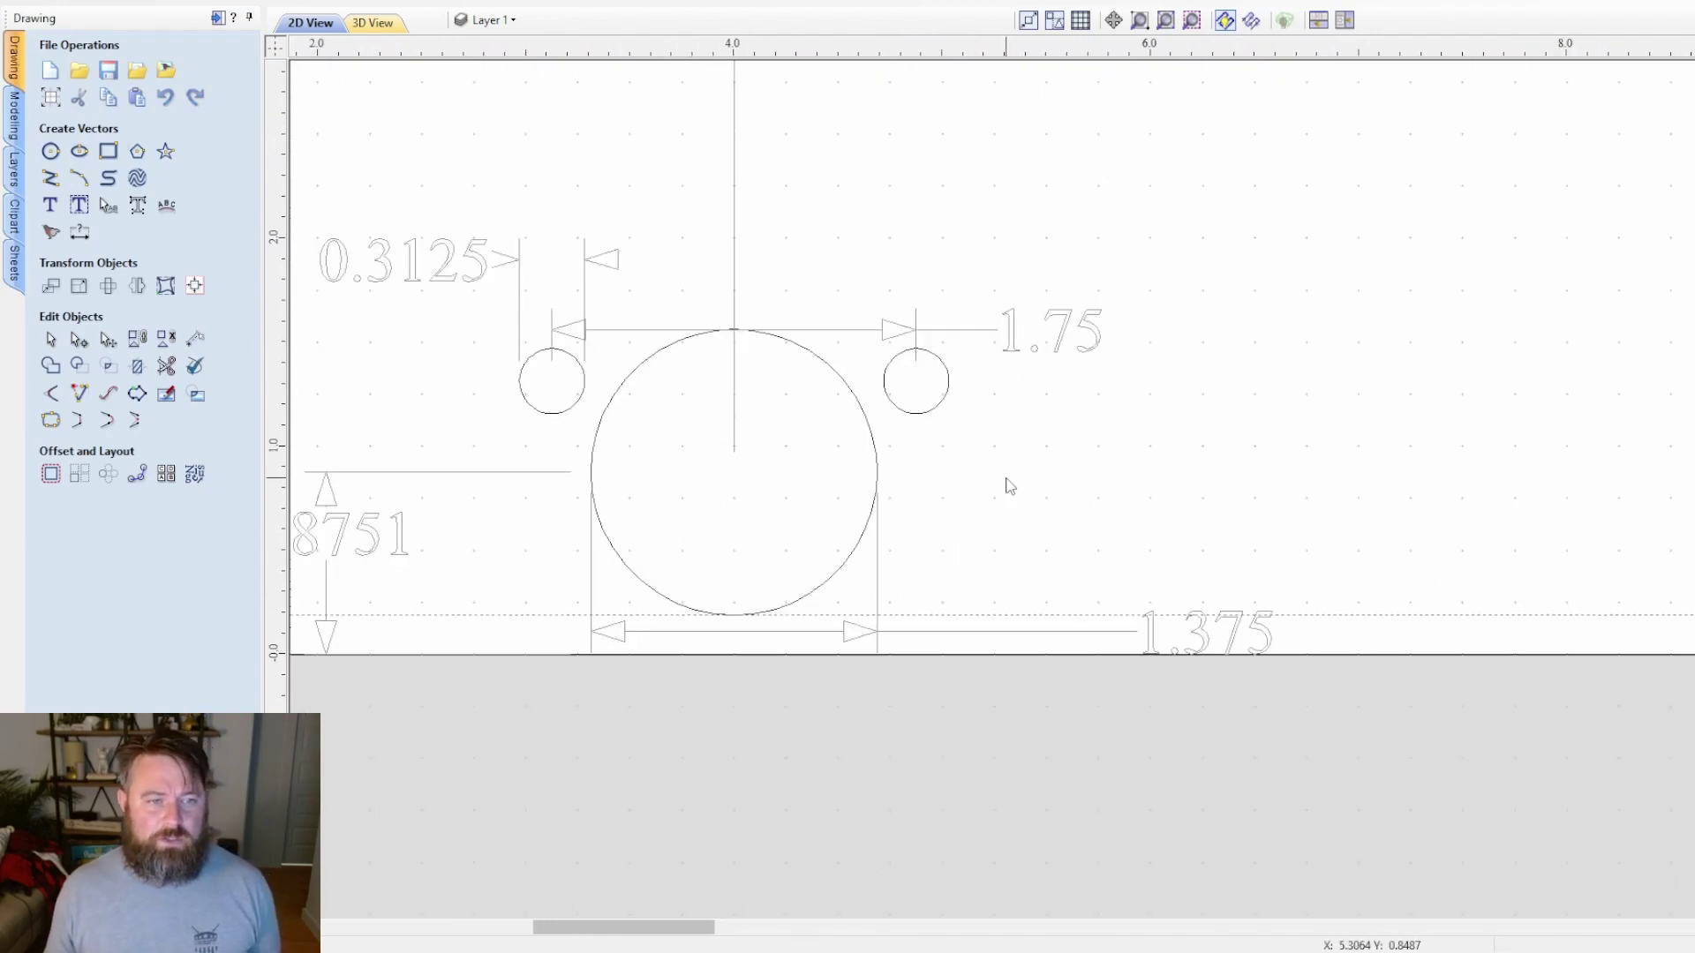
middle_click_drag(876, 358, 887, 396)
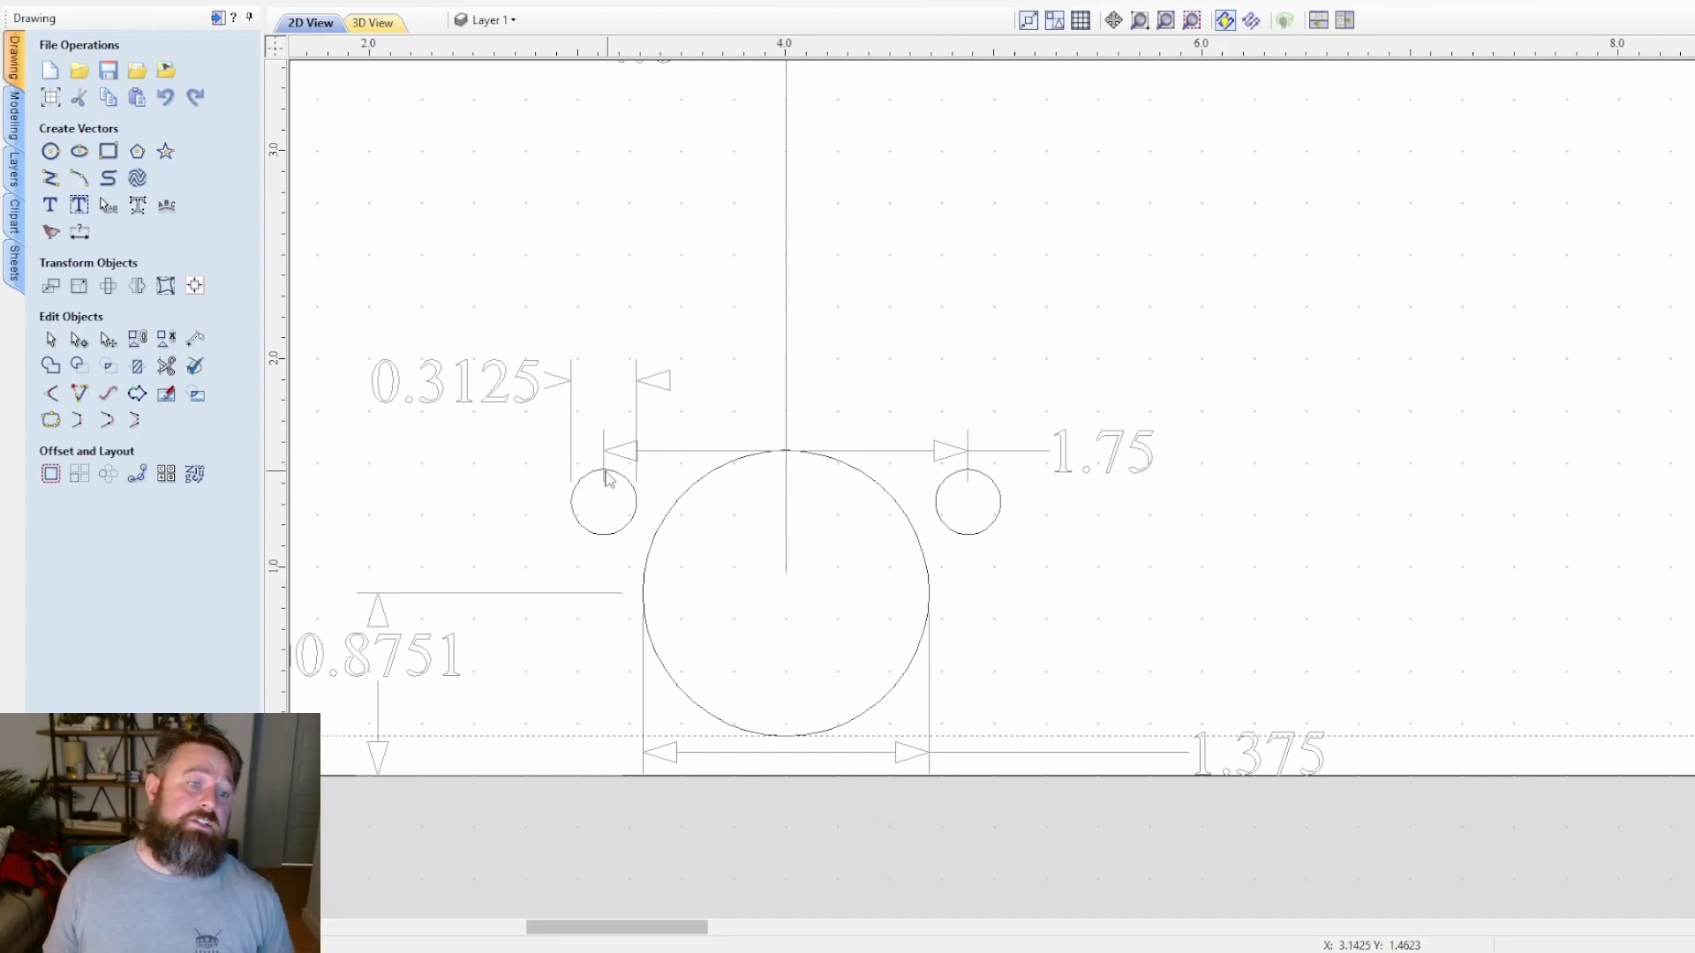
scroll(1501, 579, "down", 3)
mouse_move(1516, 571)
middle_mouse_down()
mouse_move(1063, 500)
mouse_move(155, 491)
middle_mouse_up()
middle_click_drag(1448, 453, 715, 442)
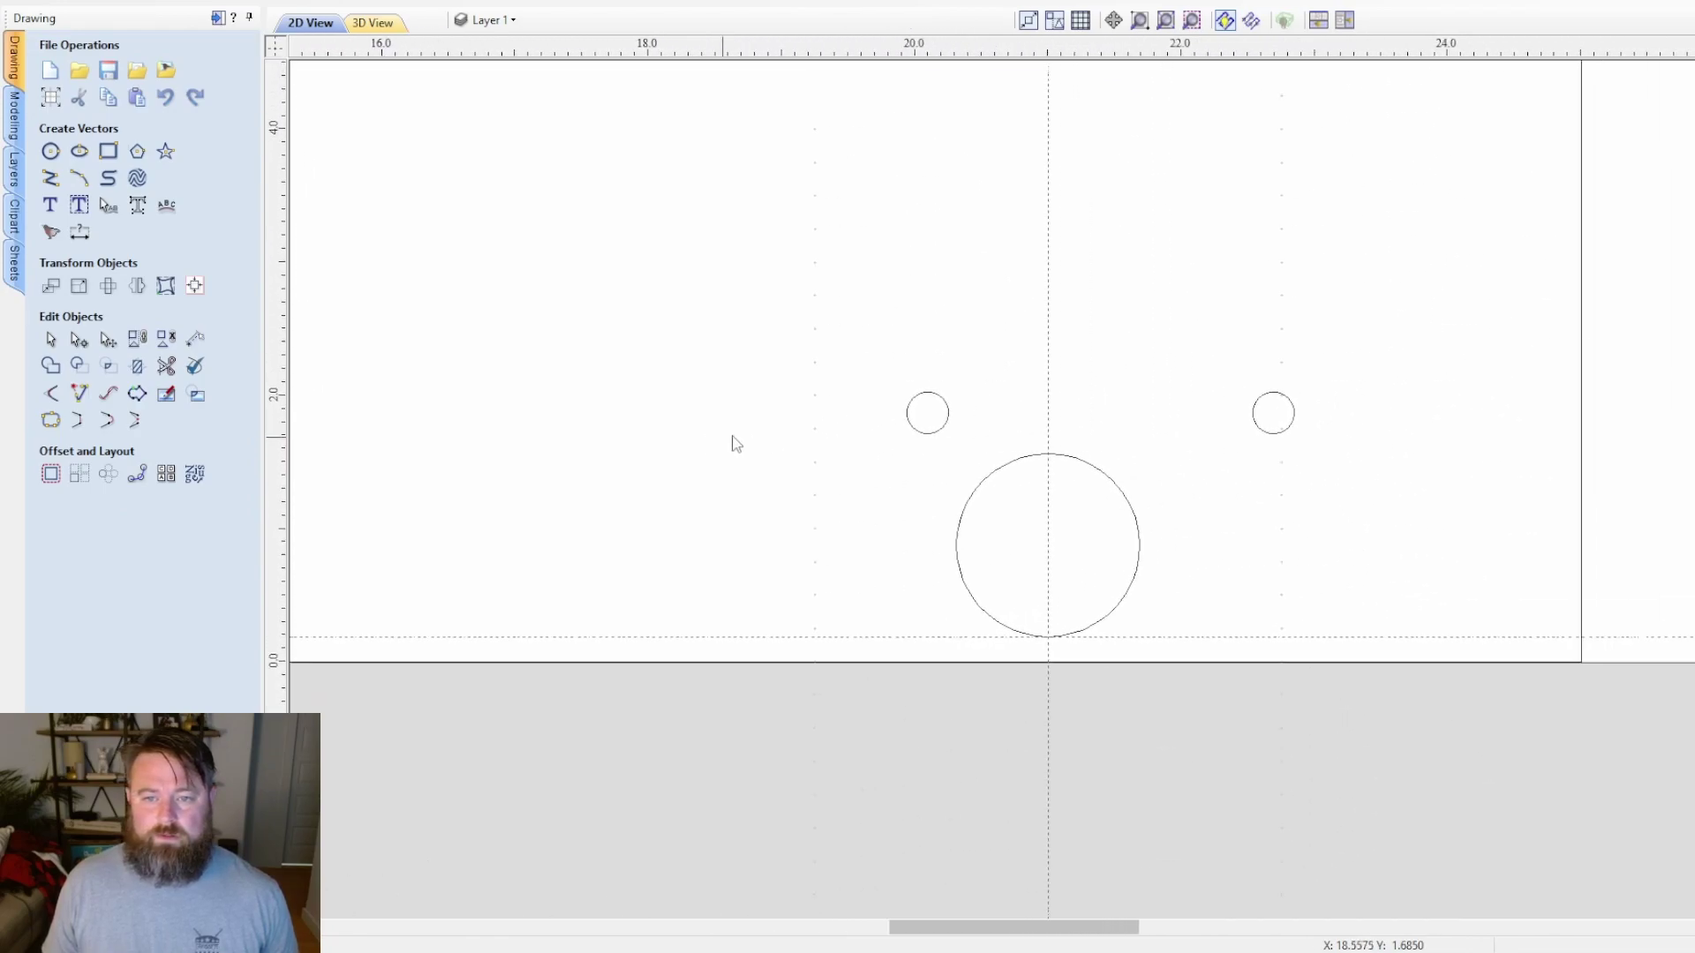
double_click(1046, 354)
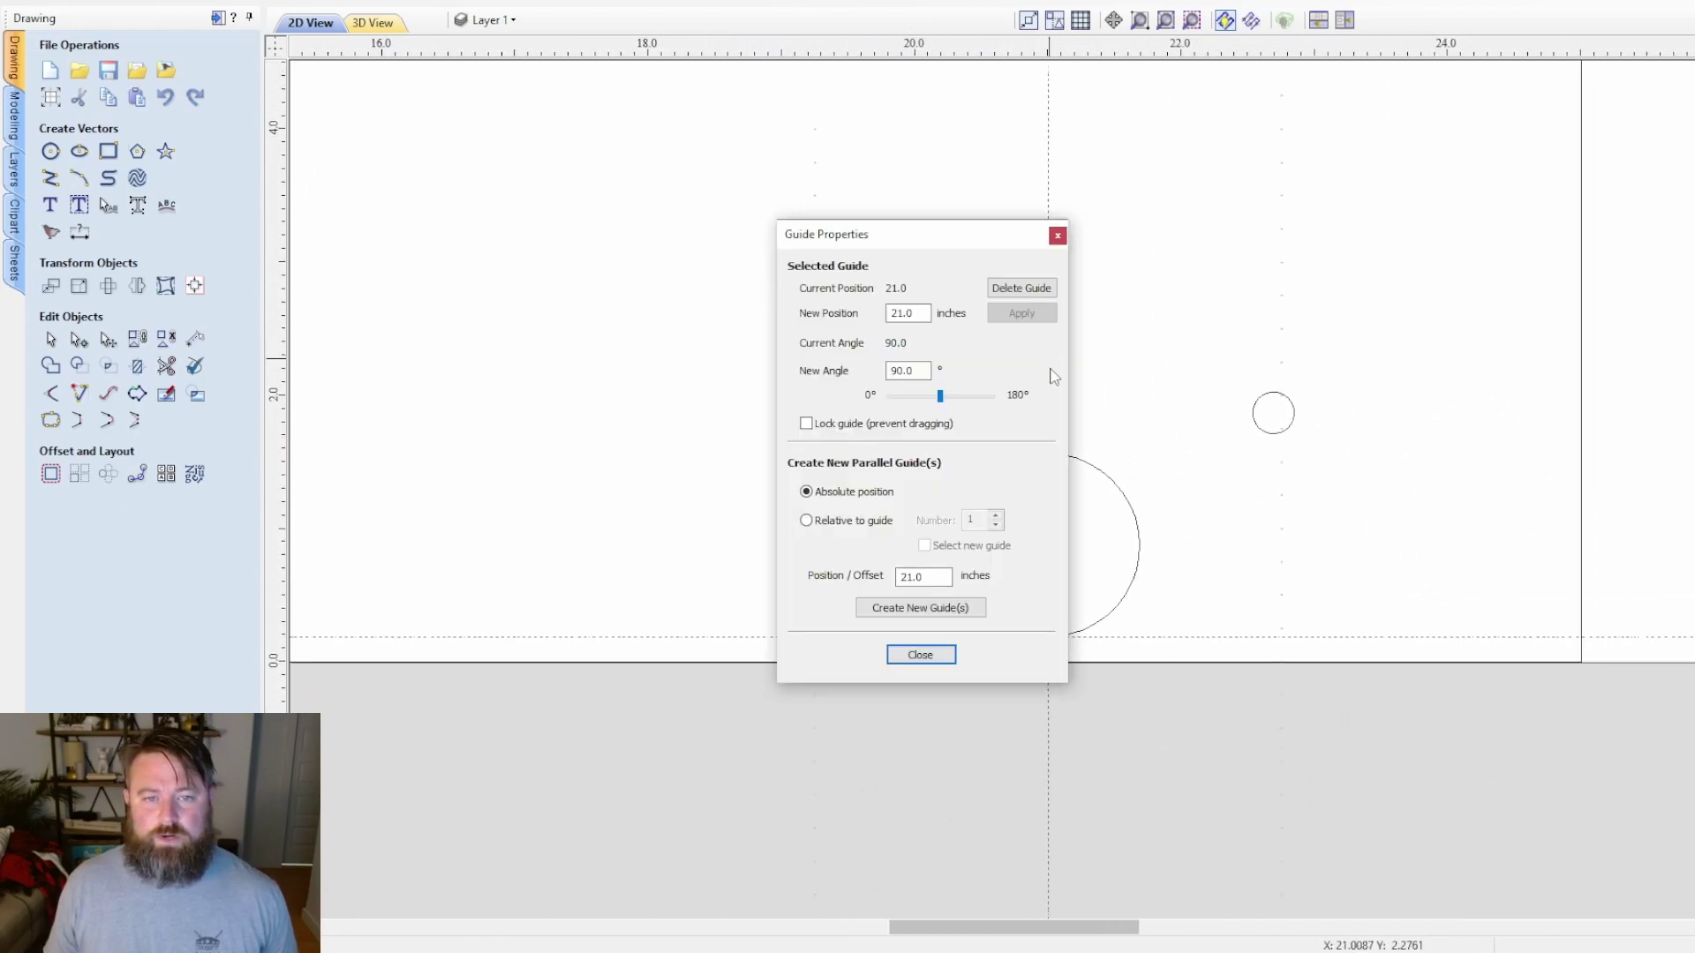
left_click(807, 521)
left_click_drag(950, 578, 775, 586)
type(".875")
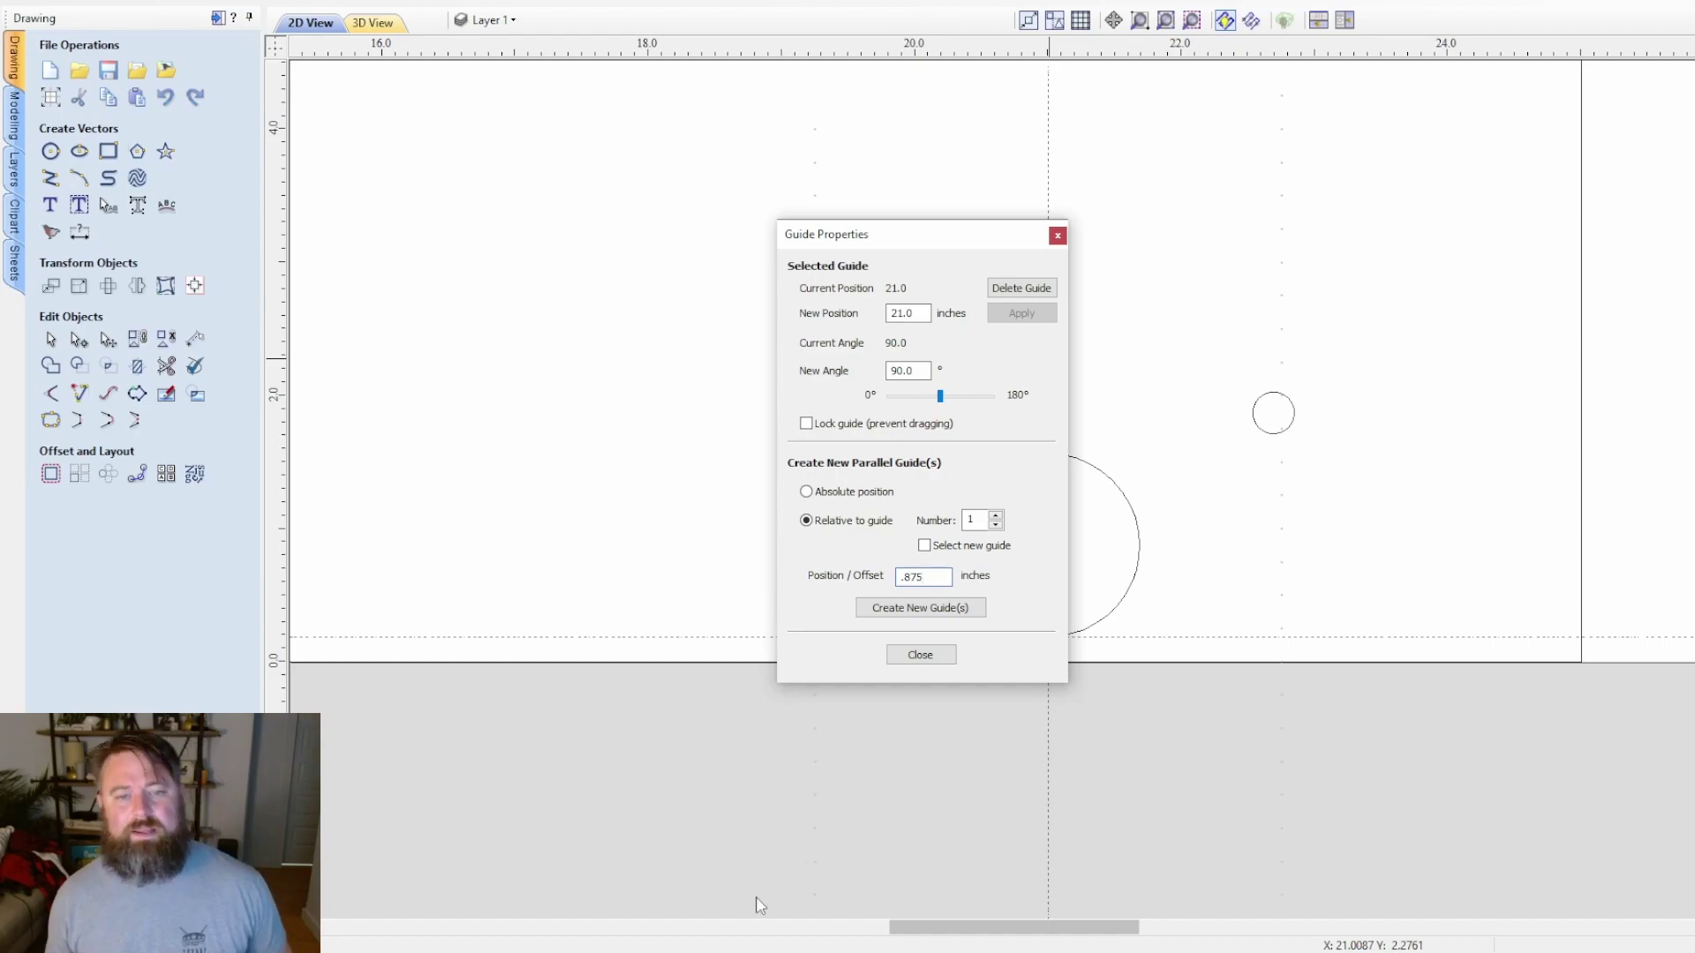
left_click(944, 616)
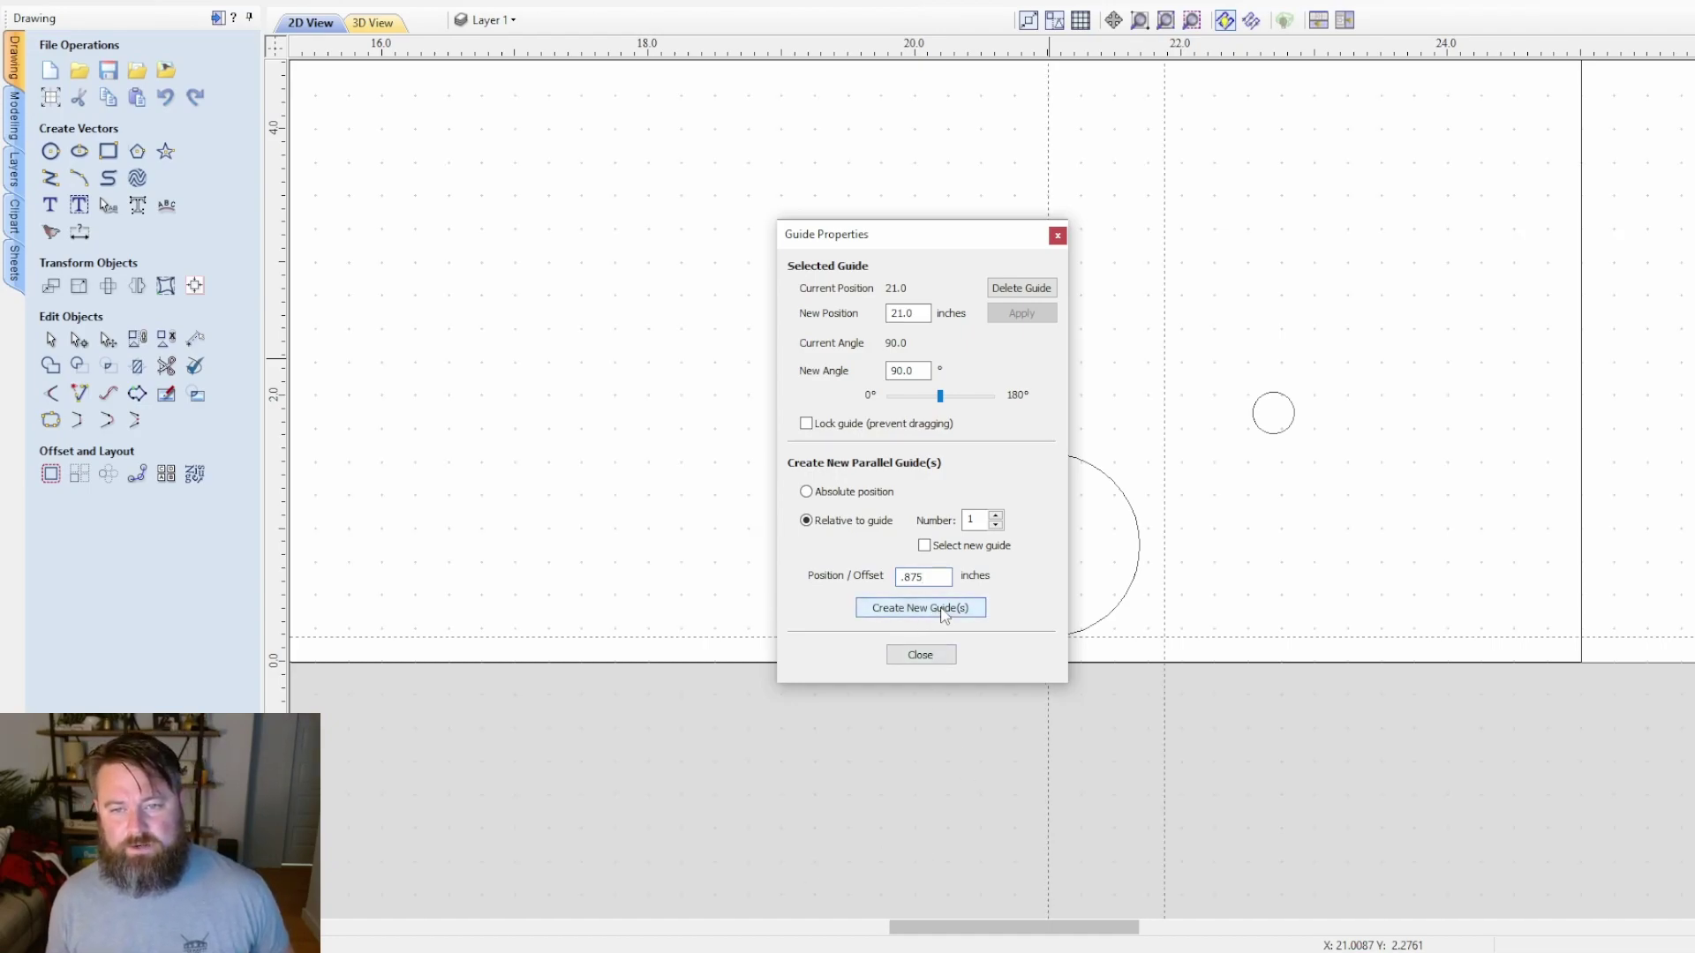
- Create a second parallel guide at a relative offset of -0.875 inches, and delete the central guide at 21.0 inches
left_click(900, 578)
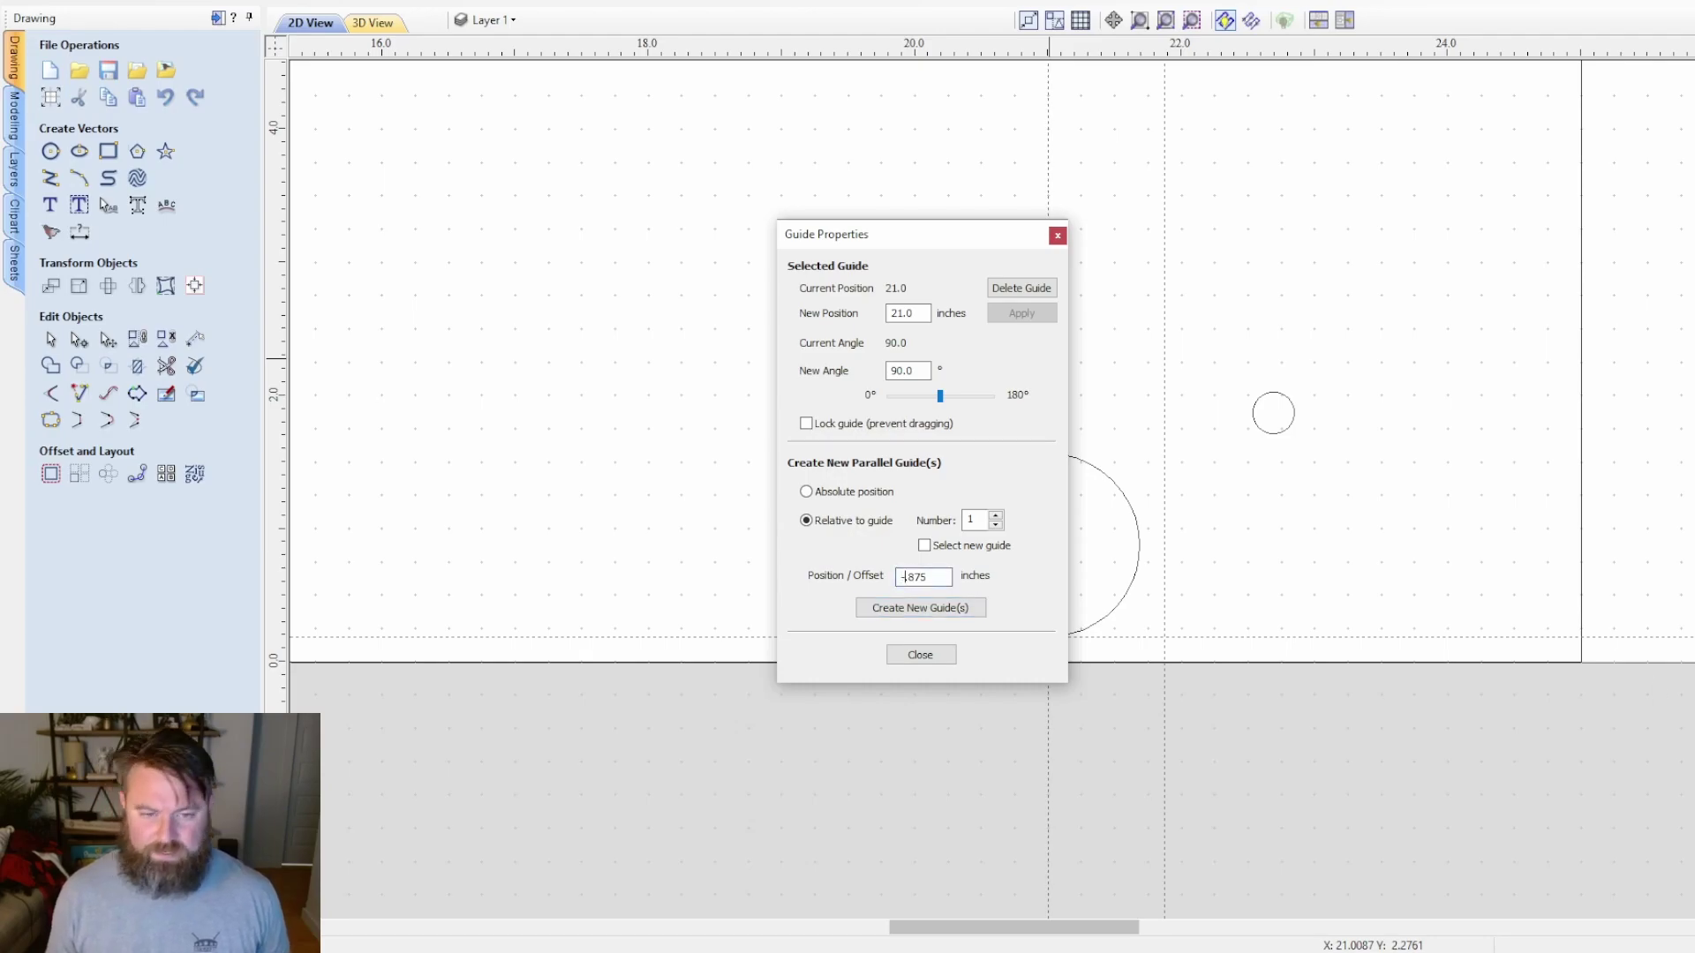
left_click(935, 609)
left_click(920, 655)
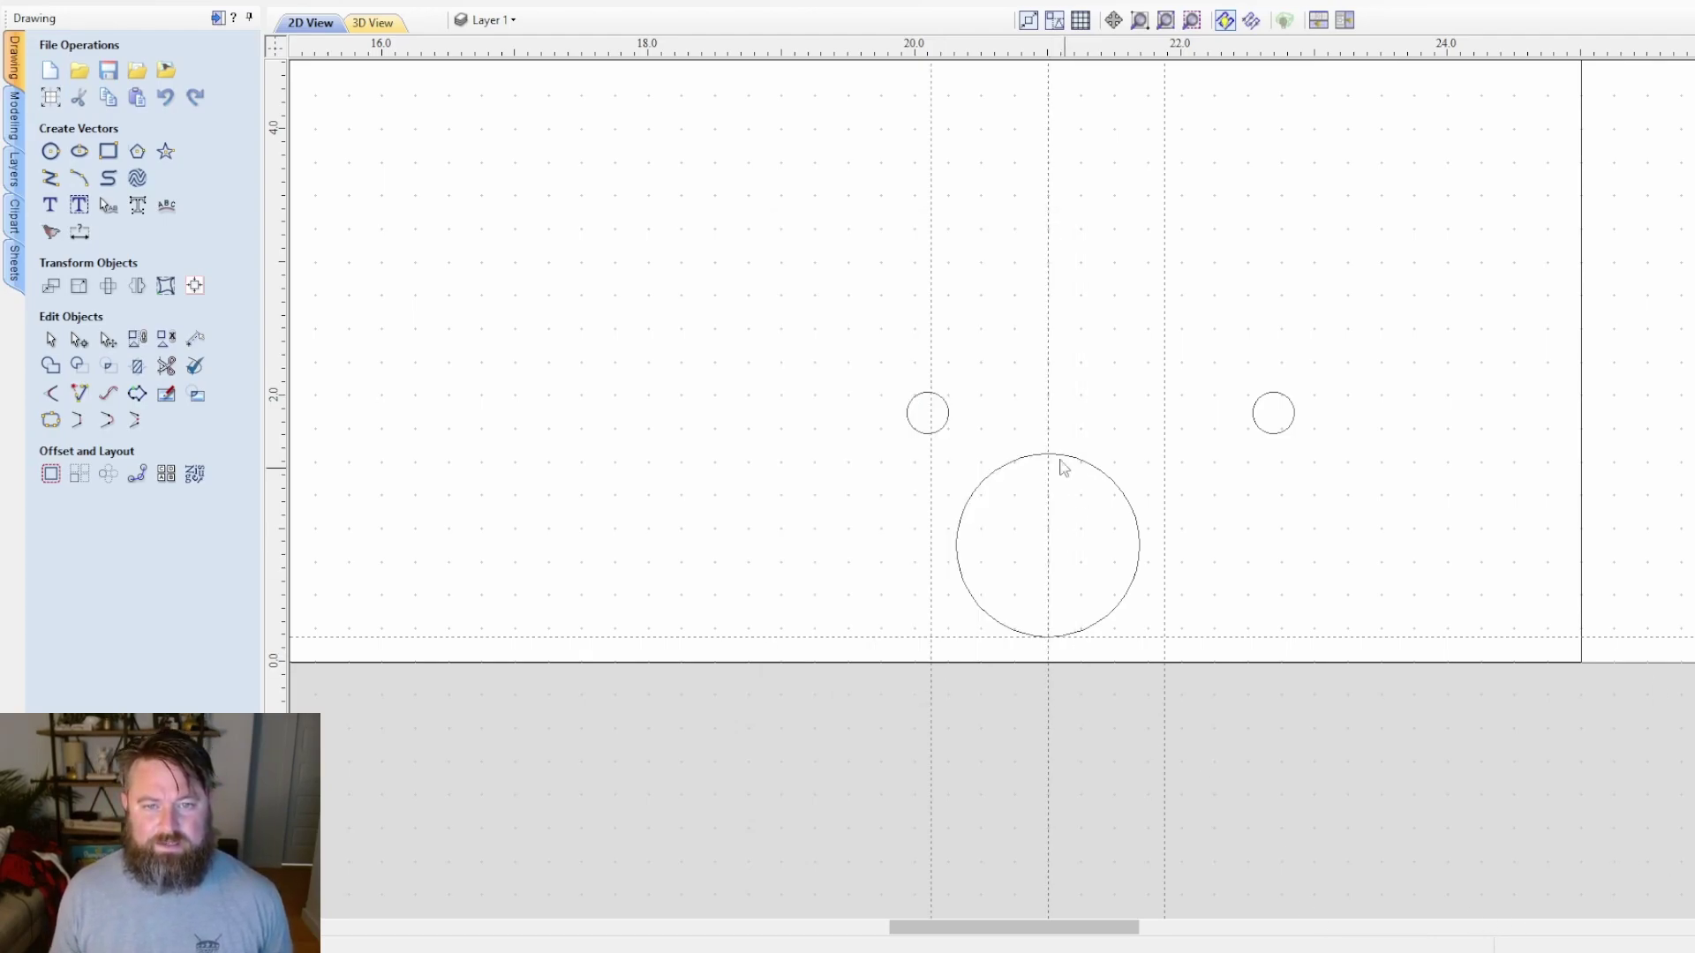
double_click(1048, 349)
left_click(1037, 294)
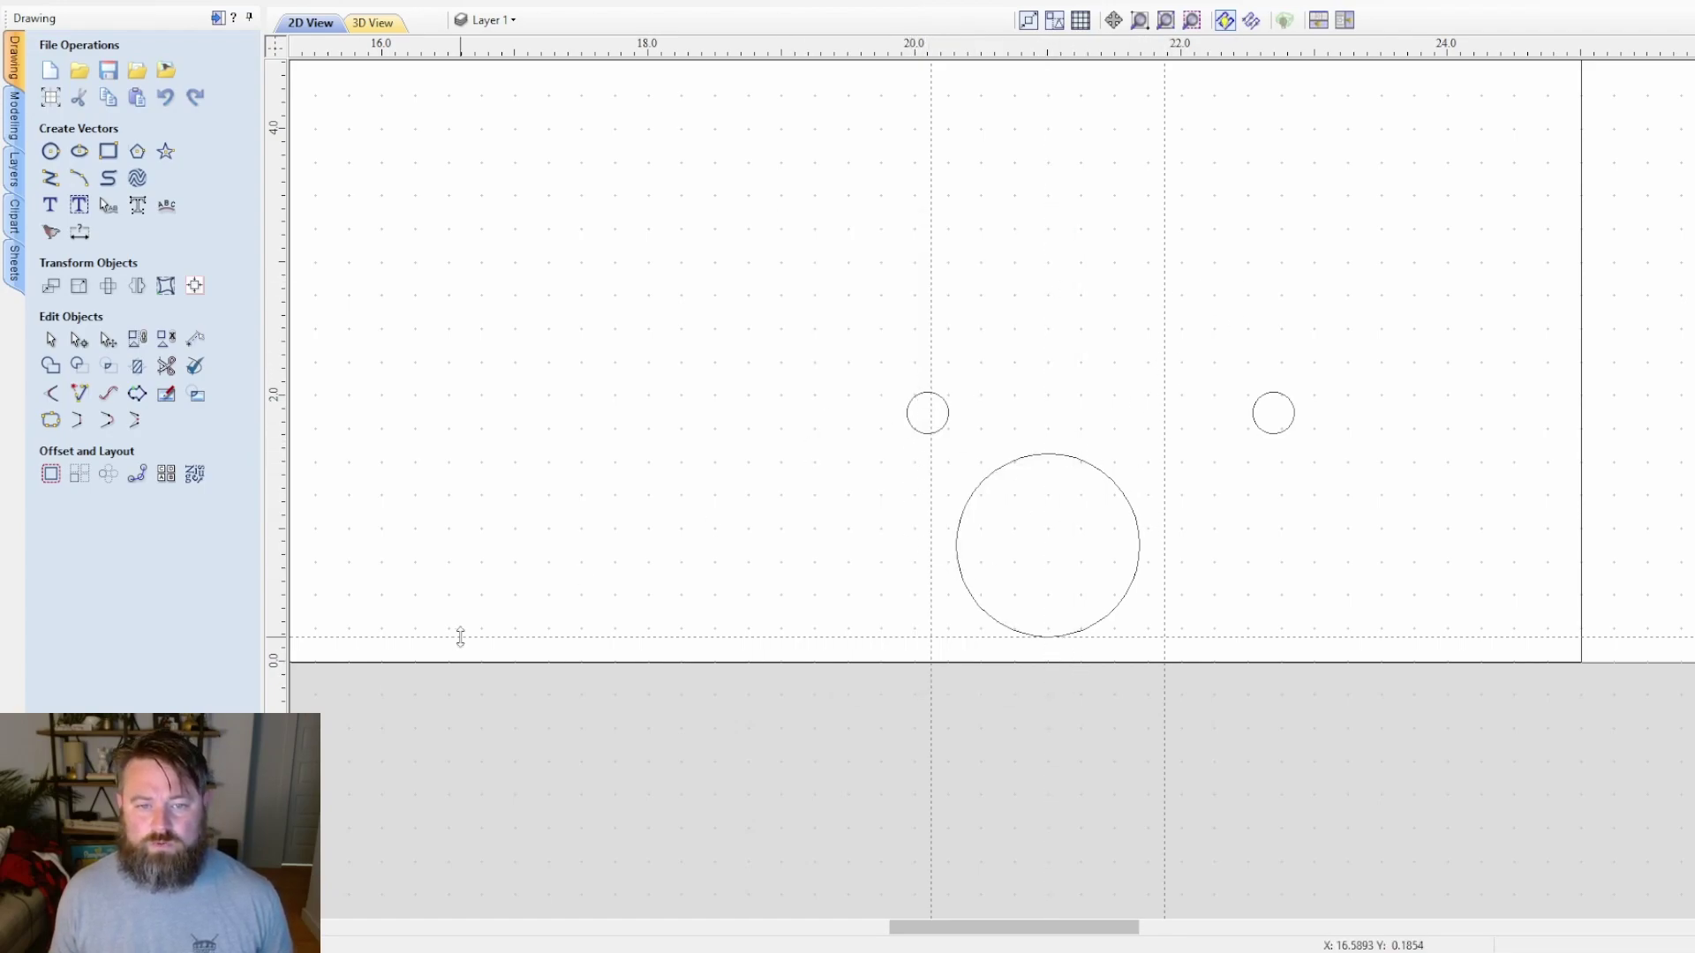
- Examine the small holes' placement relative to the large circle in the dimensioned hinge set, and return to the new circles
middle_click_drag(453, 454, 822, 678)
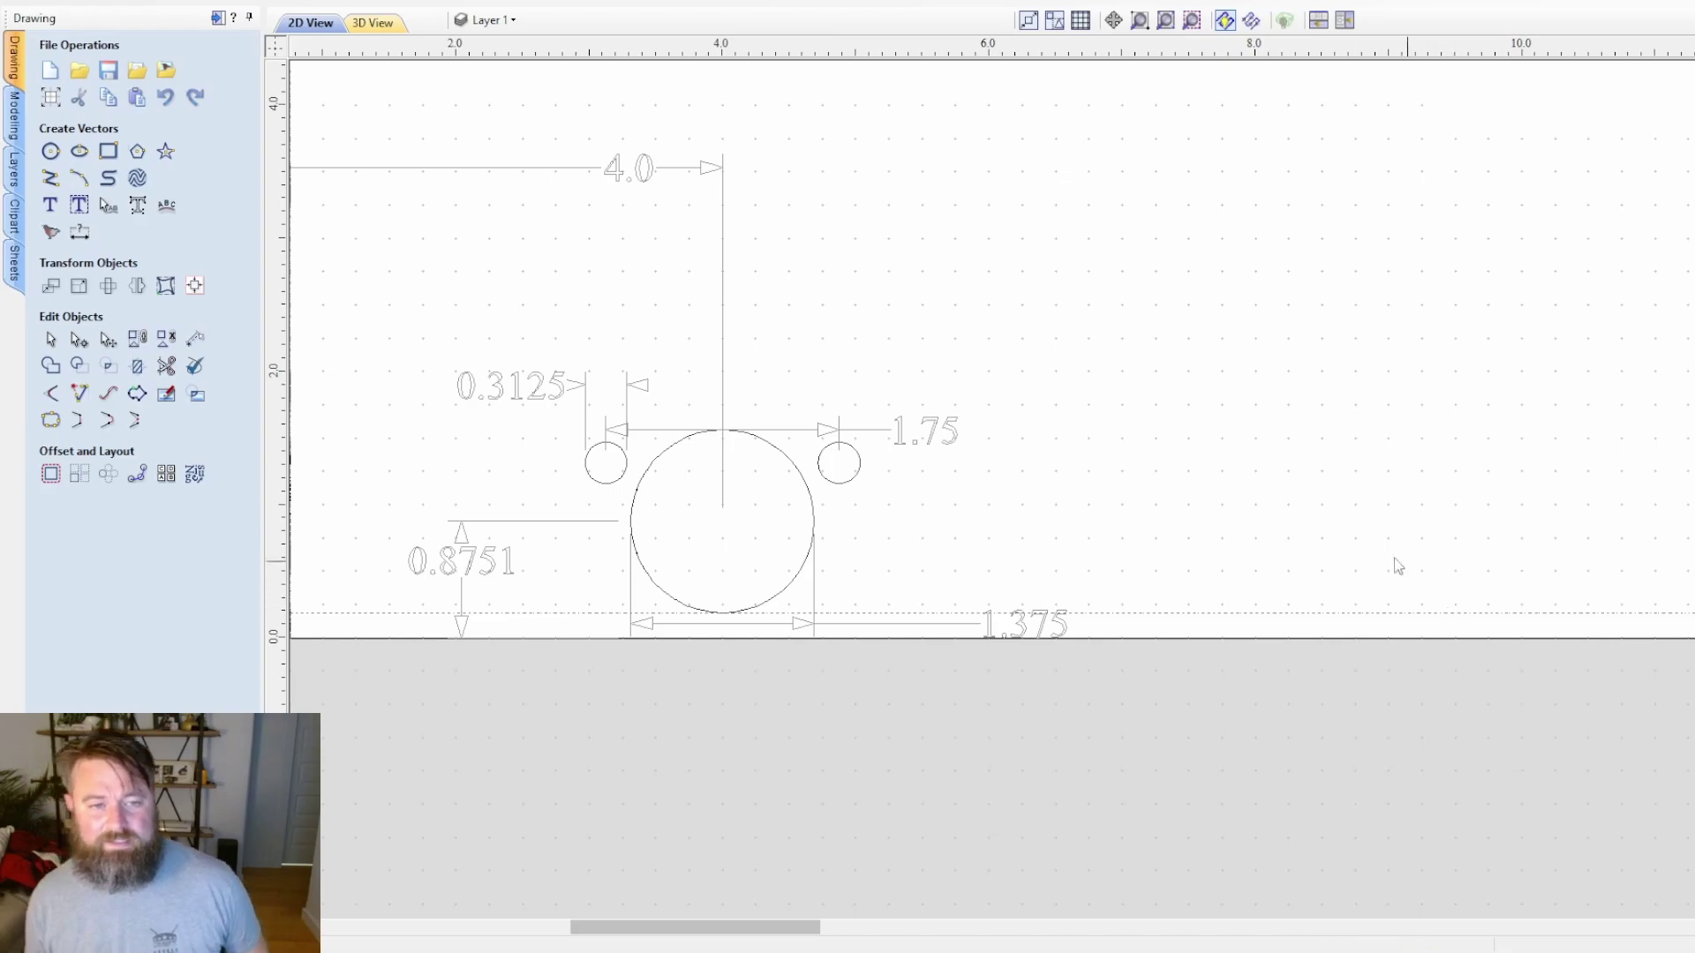
scroll(1407, 567, "down", 1)
mouse_move(1488, 407)
middle_mouse_down()
mouse_move(1135, 465)
mouse_move(1041, 533)
middle_mouse_up()
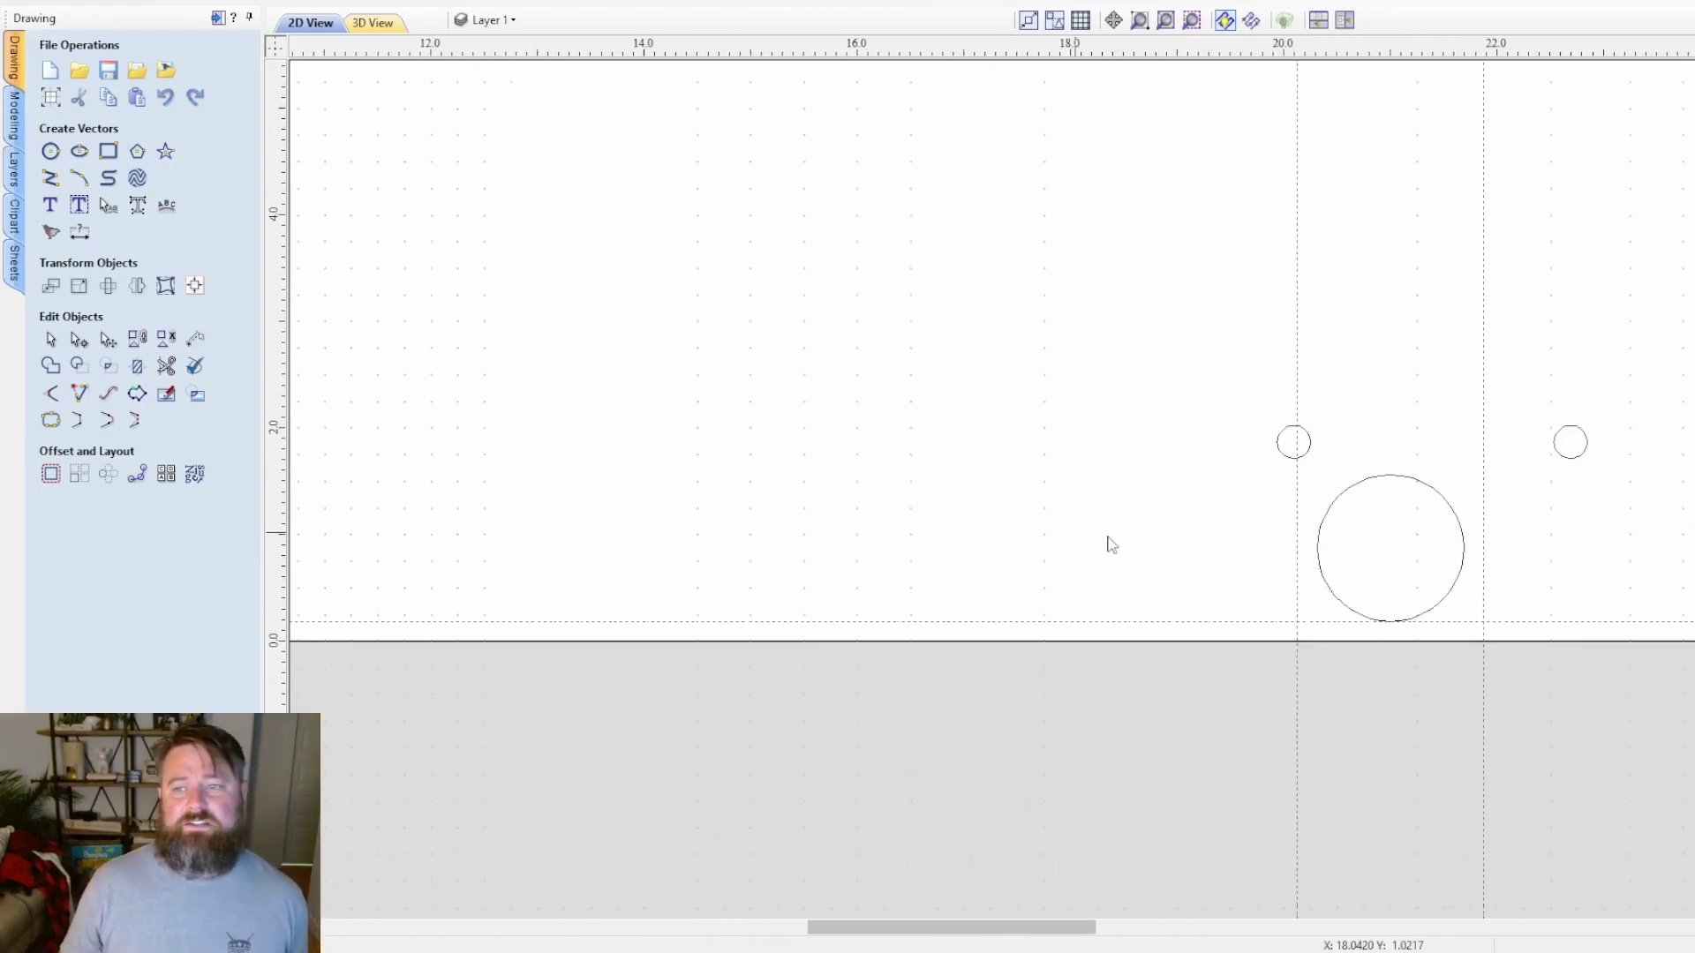
middle_click_drag(1589, 526, 1237, 479)
scroll(866, 545, "up", 1)
scroll(1147, 401, "up", 1)
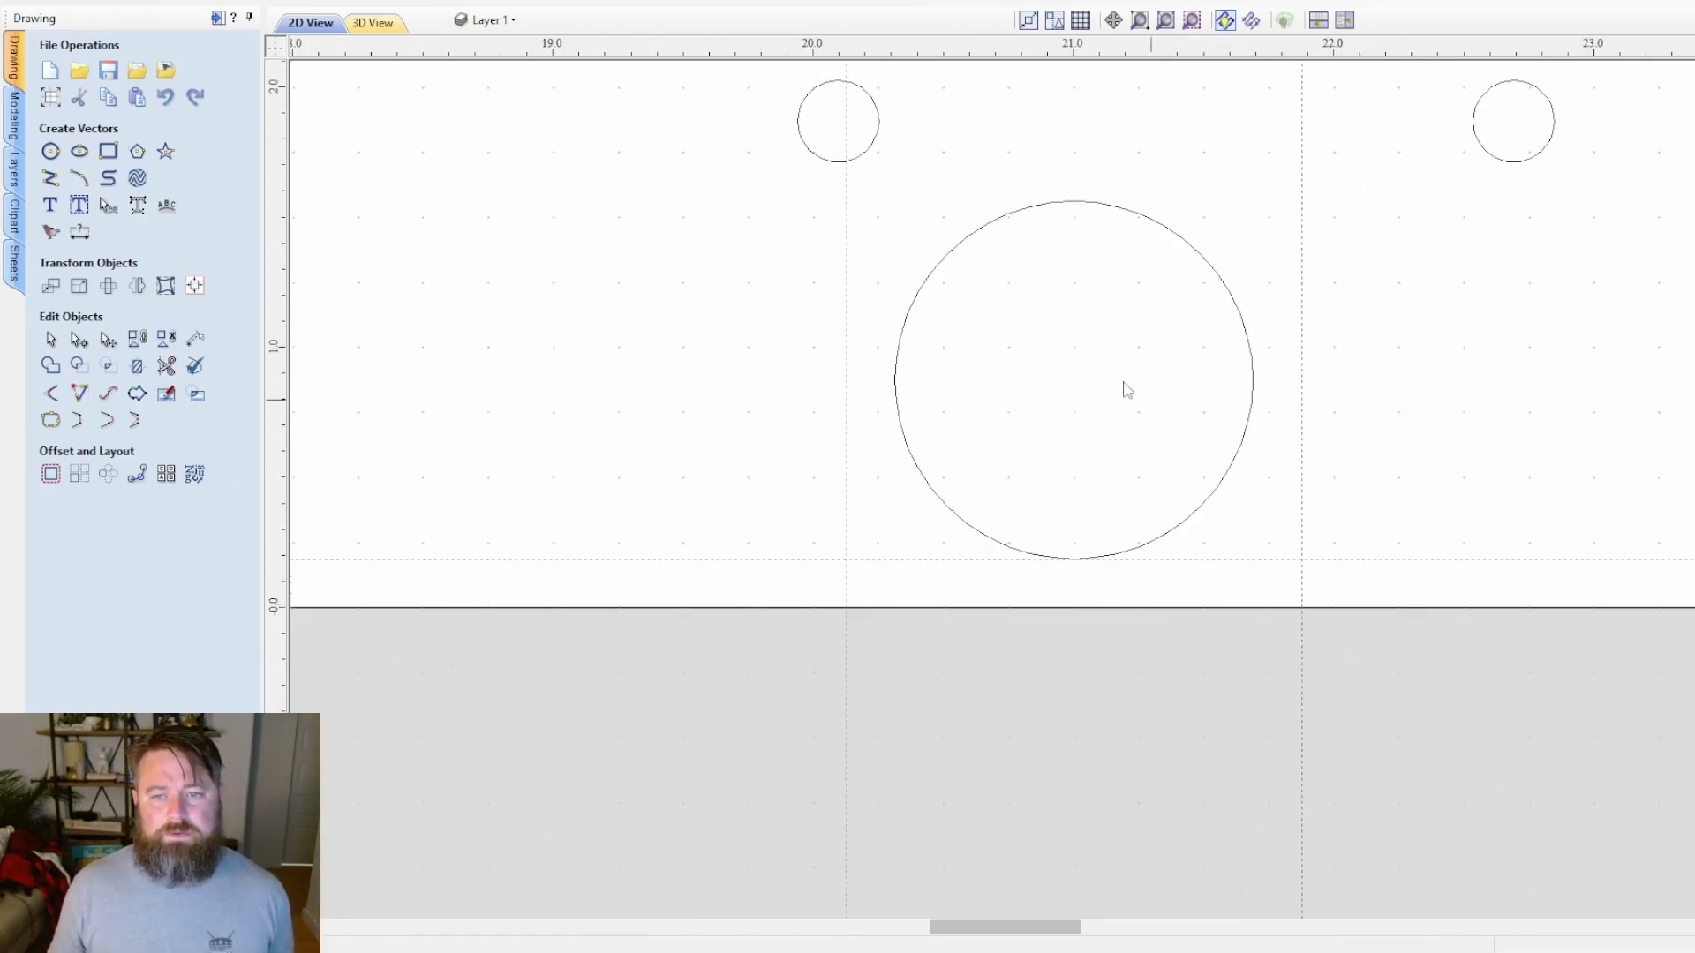
scroll(1222, 318, "up", 1)
middle_click_drag(1221, 318, 1104, 423)
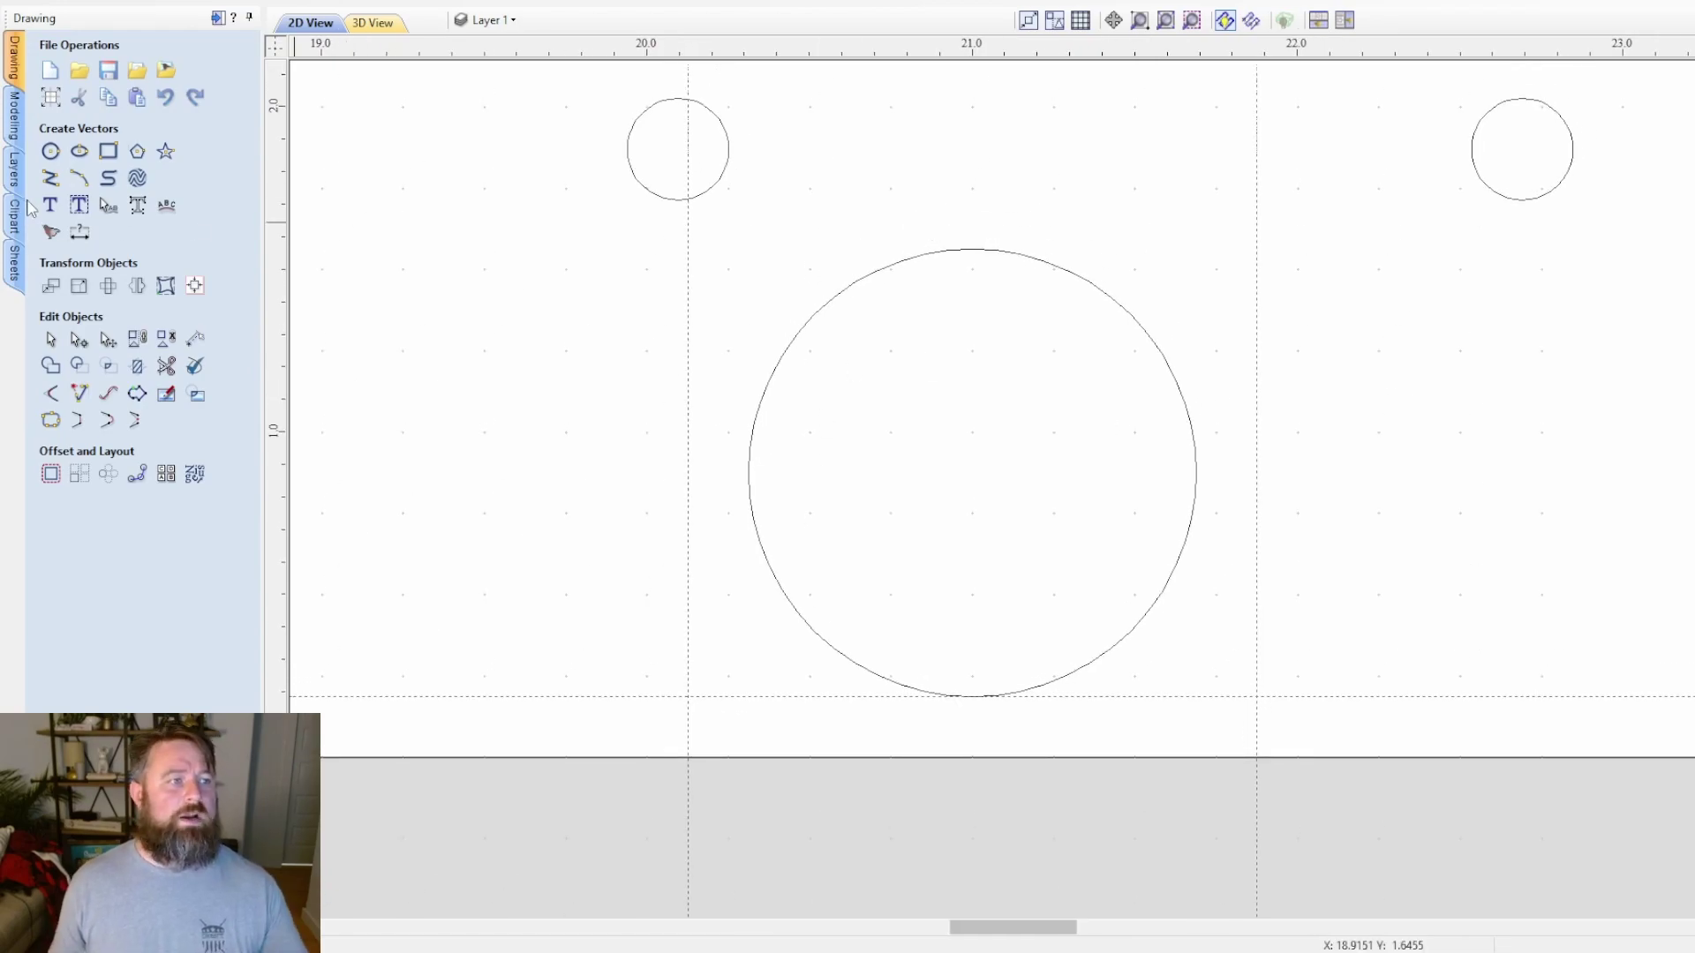
- Draw a horizontal line across the large circle's centre at Y 0.875 inches and extend its start outward, making it about 2.875 inches long
left_click(50, 179)
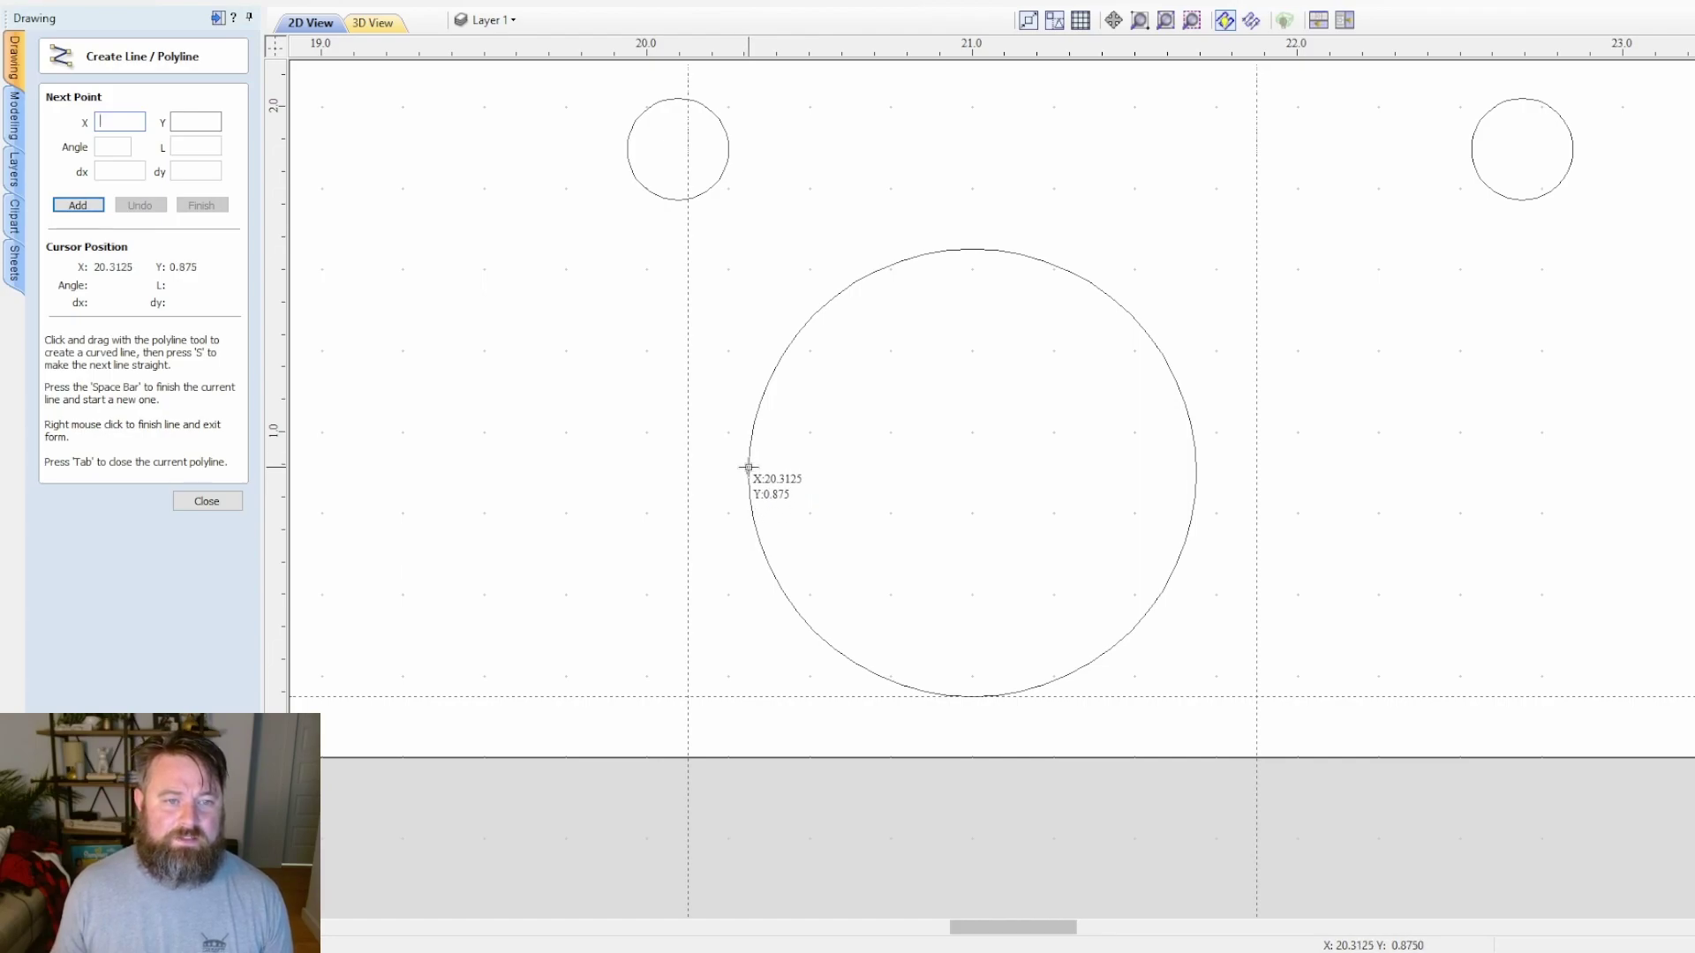
left_click(749, 468)
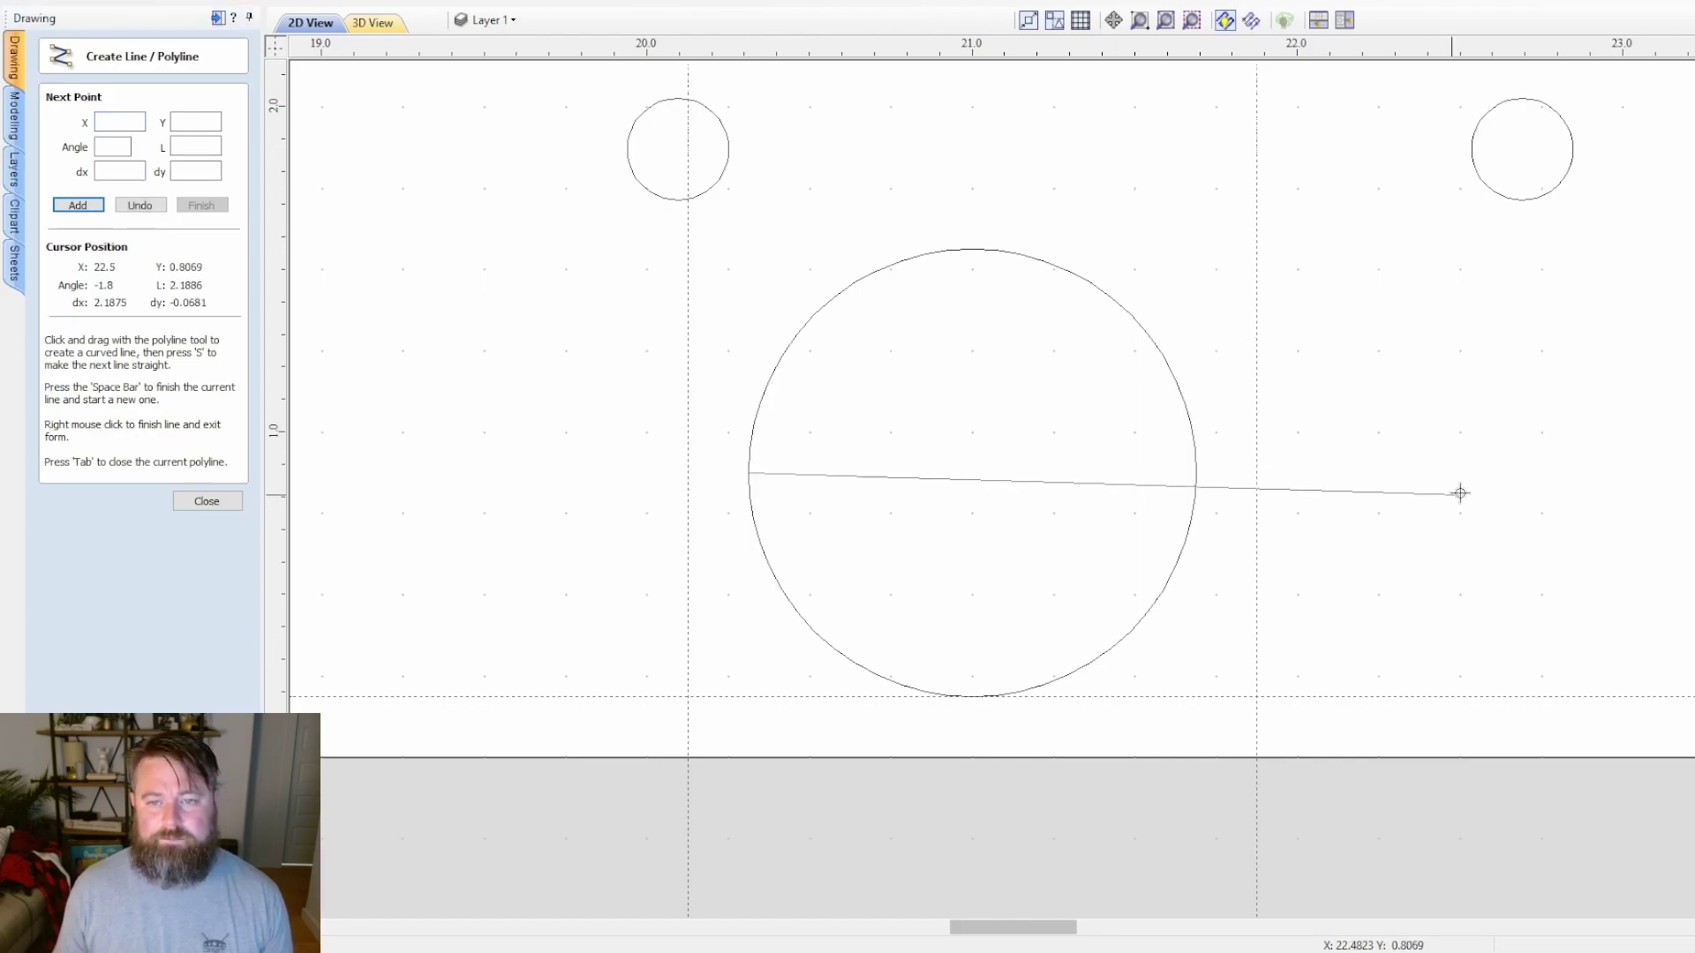
left_click(1424, 473)
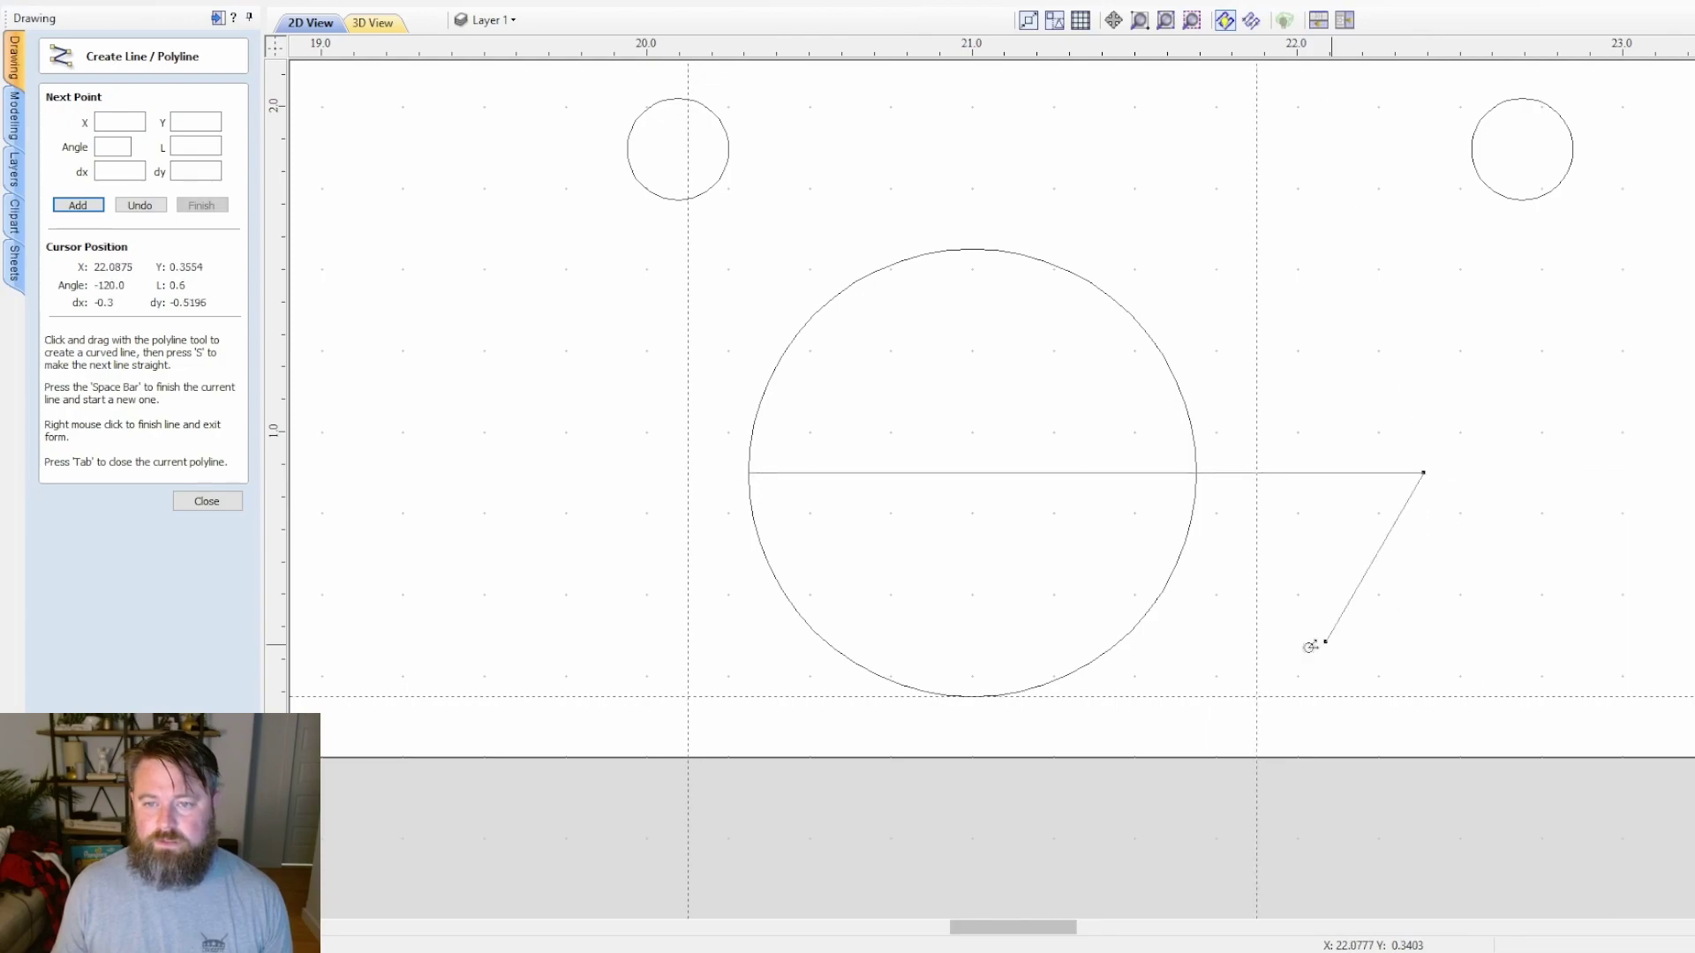
right_click(1465, 483)
left_click(982, 473)
key("n")
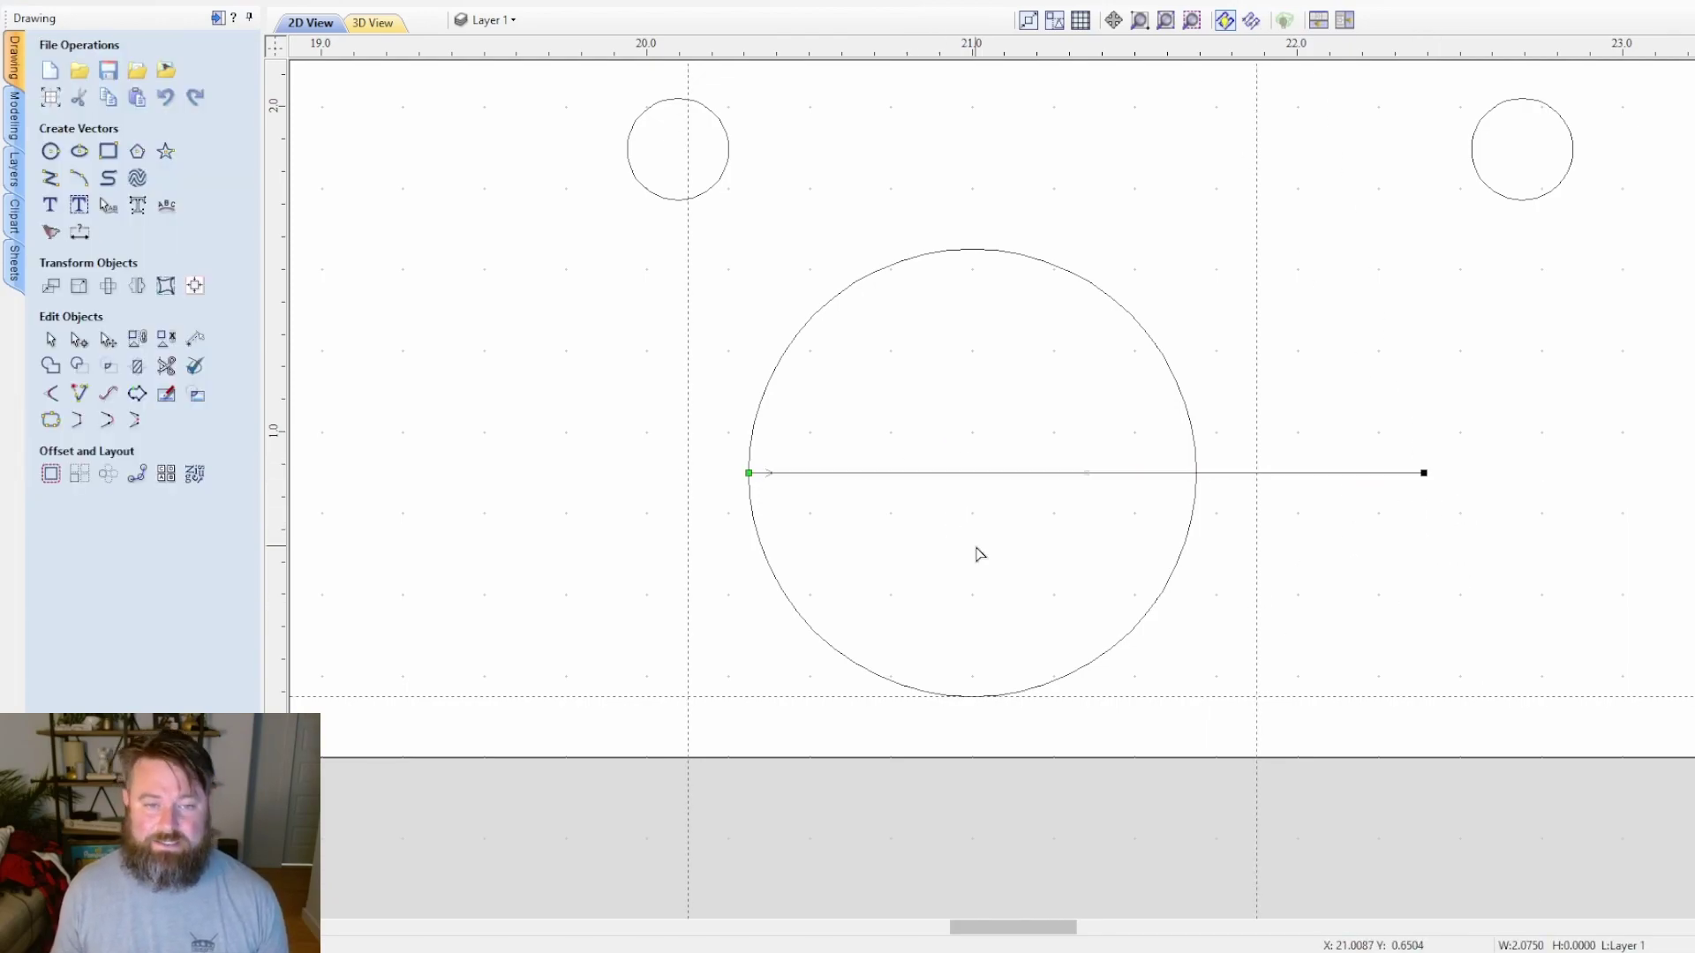
left_click_drag(750, 472, 488, 473)
key("Escape")
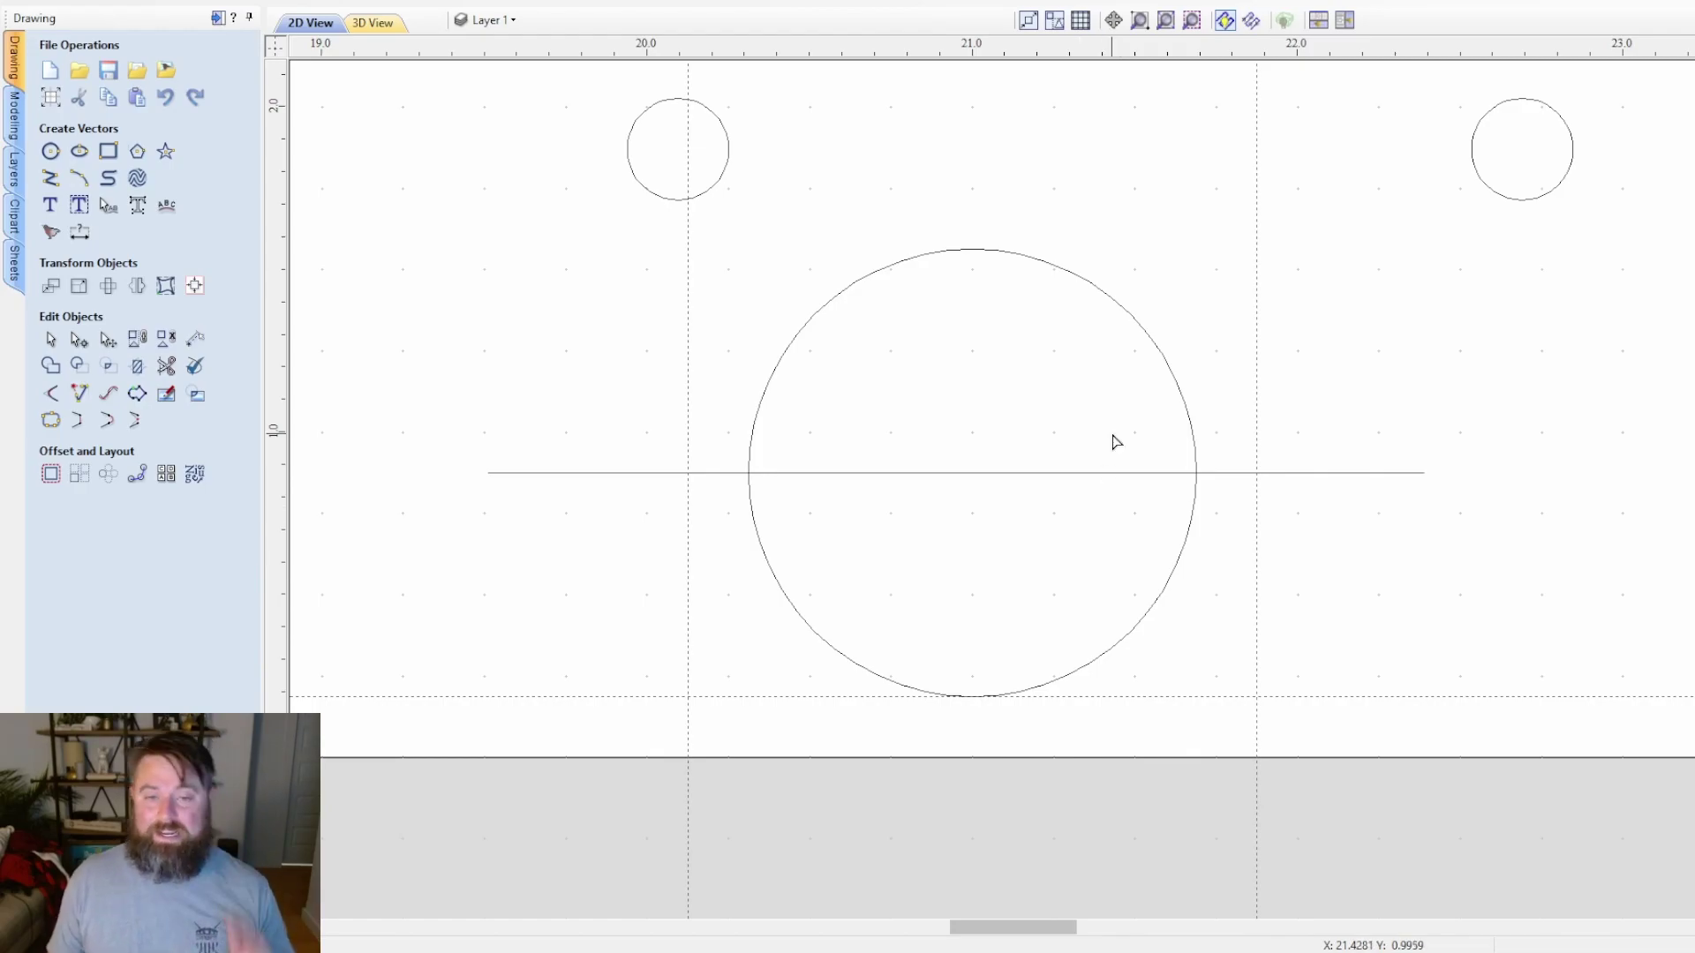
- Offset the horizontal centre line 0.4375 inches Inwards / Left with sharp corners, and delete the original line
scroll(1262, 551, "down", 1)
scroll(1244, 565, "up", 3)
scroll(1267, 693, "down", 2)
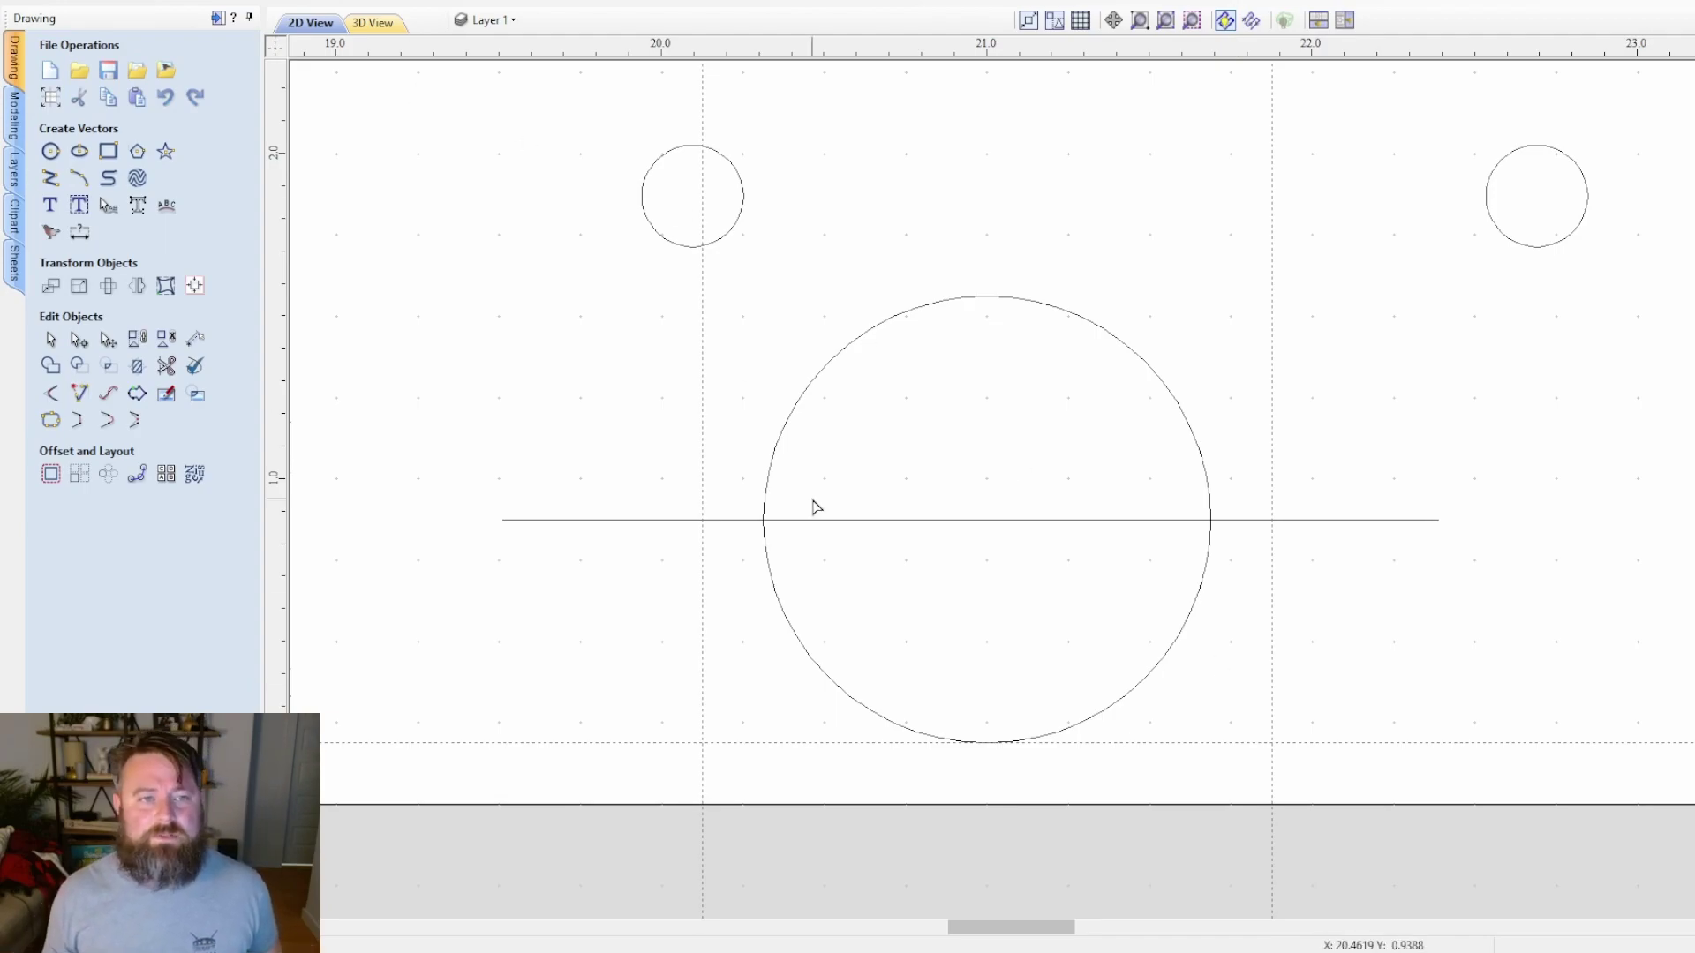
left_click_drag(1051, 491, 993, 589)
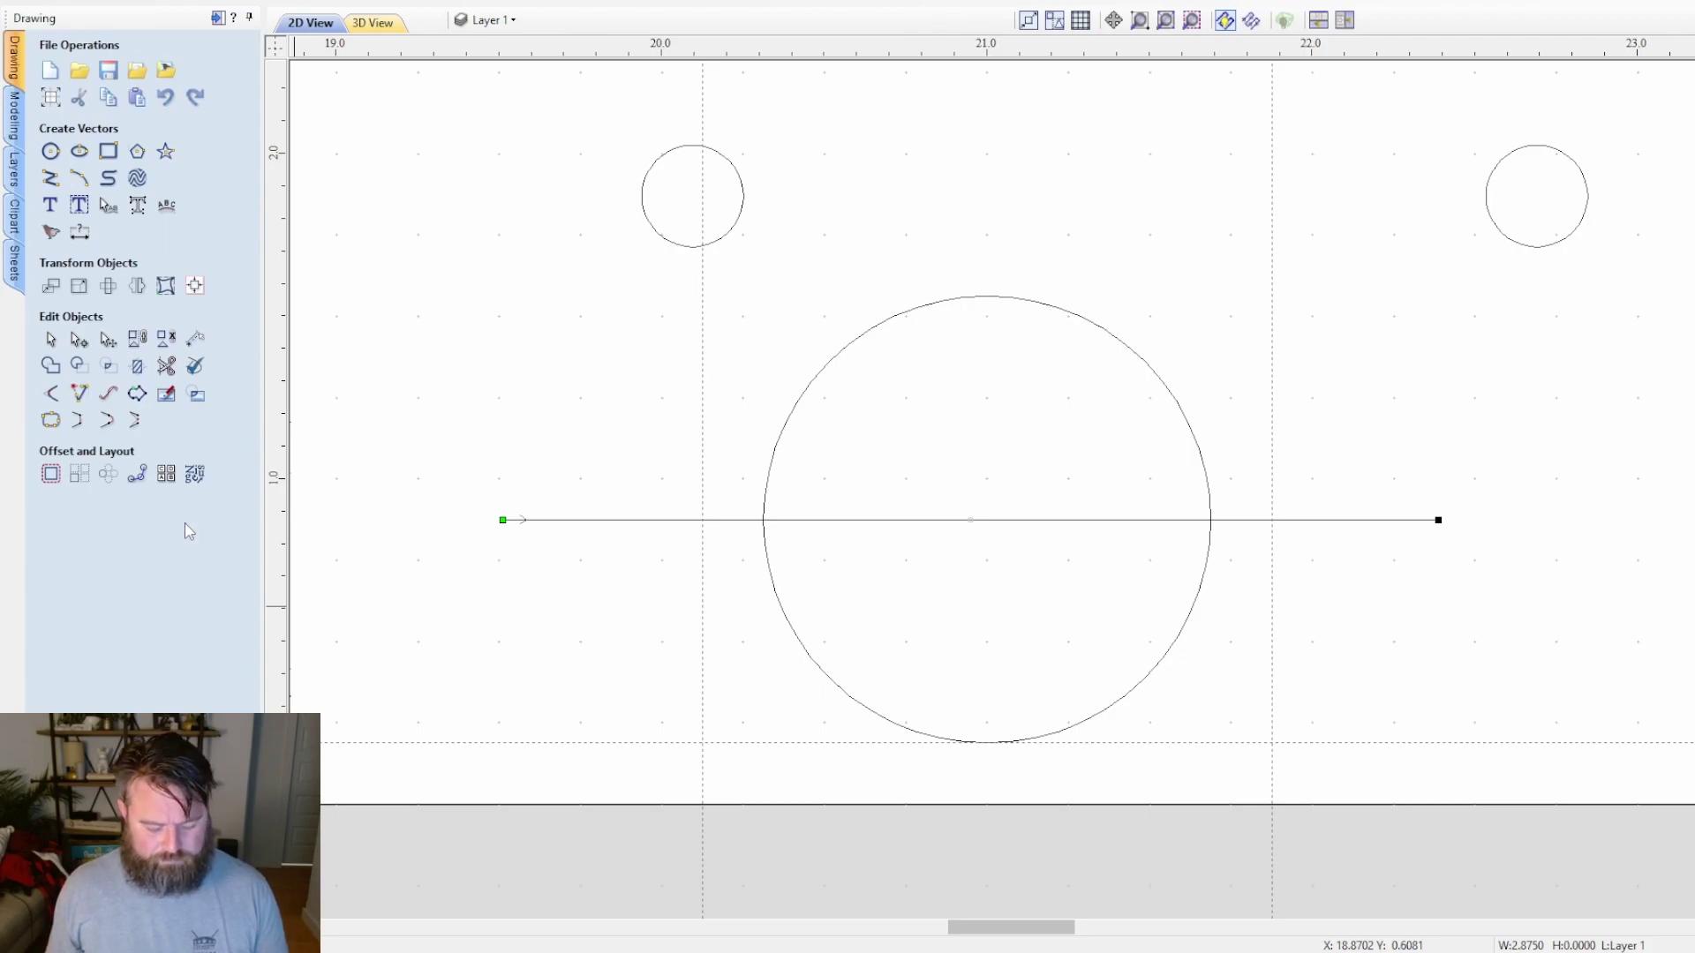
key("n")
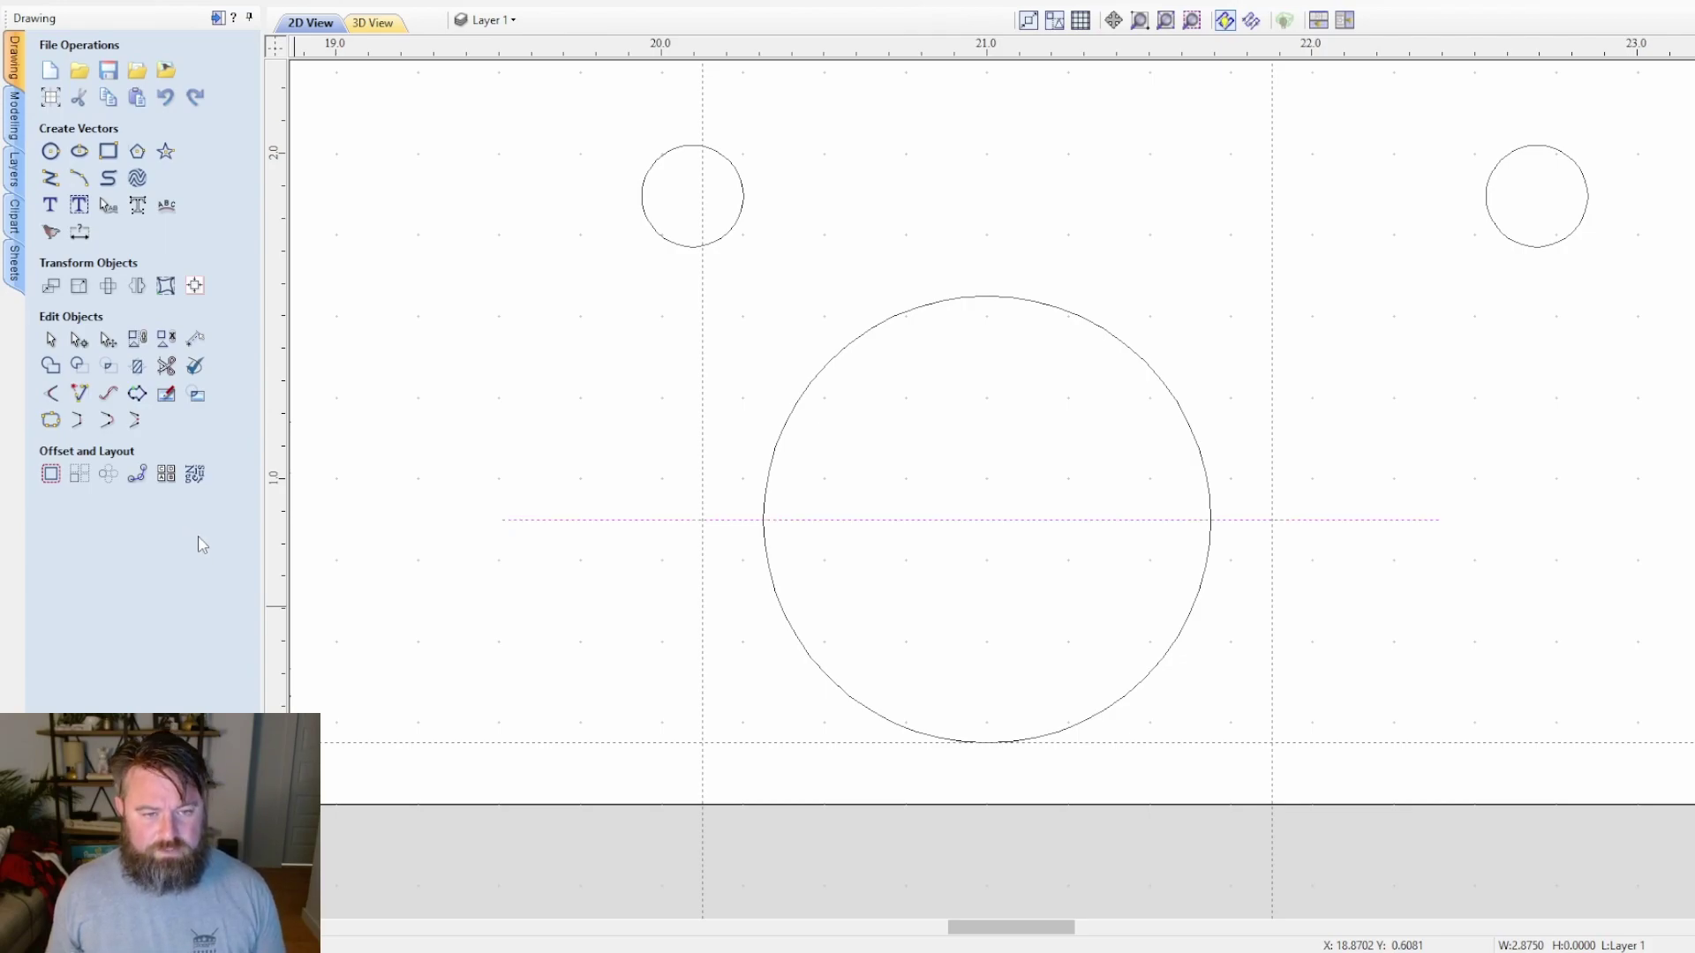
left_click(50, 474)
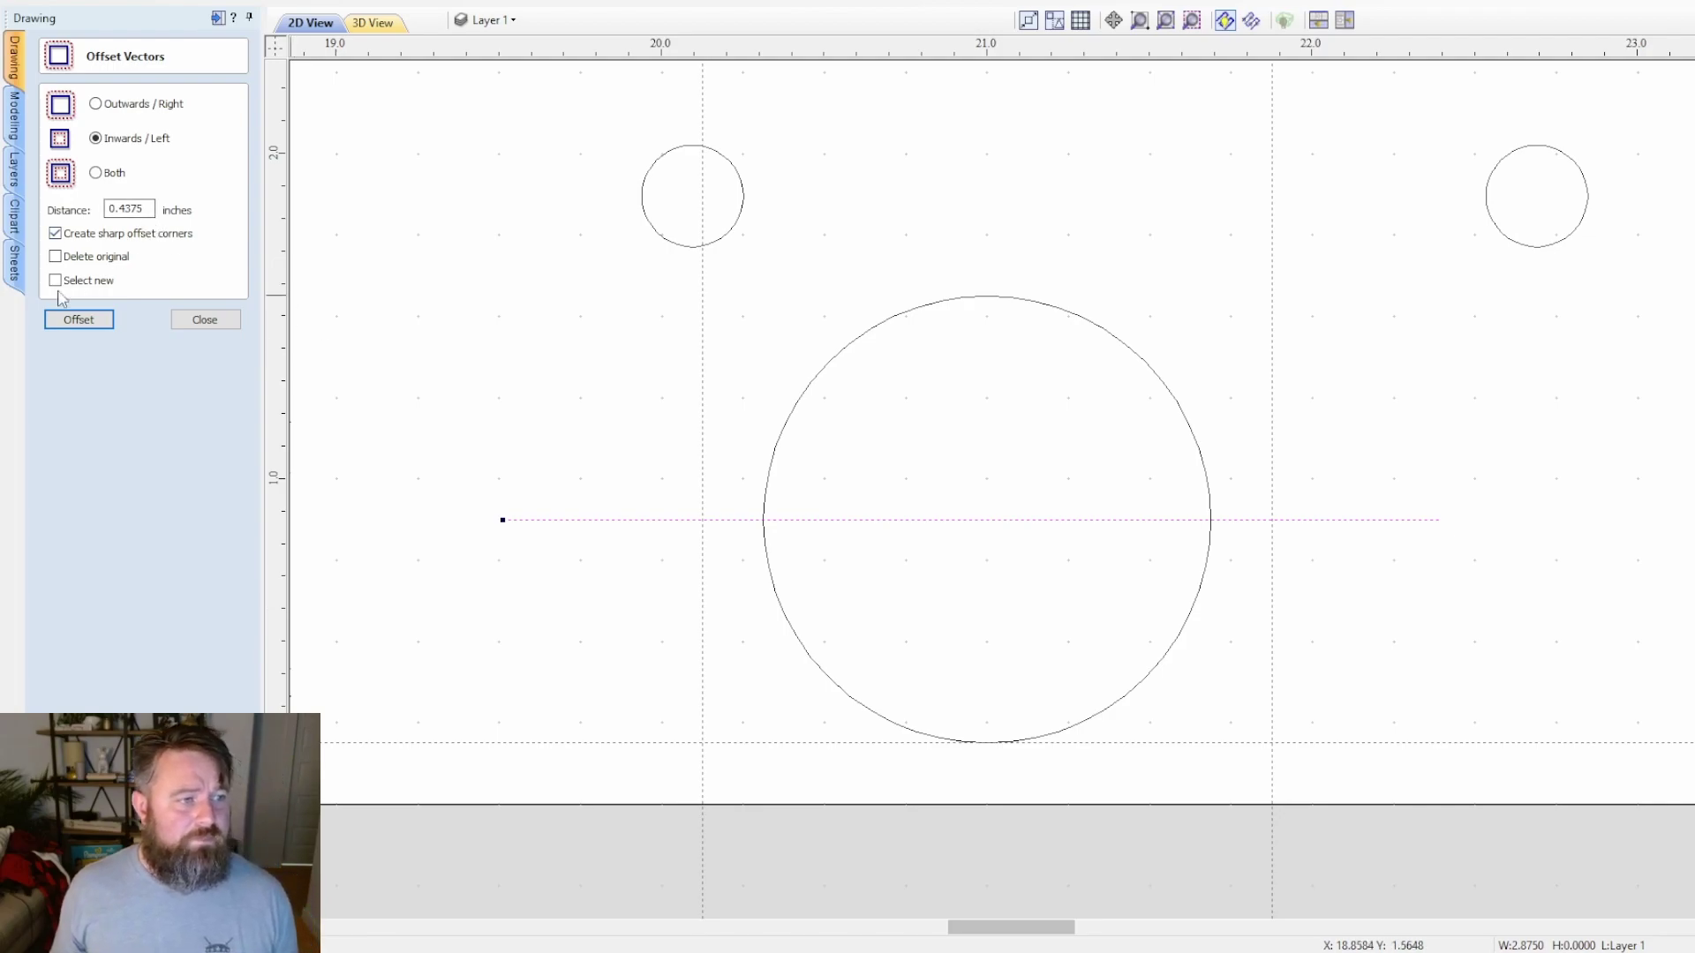
left_click(102, 320)
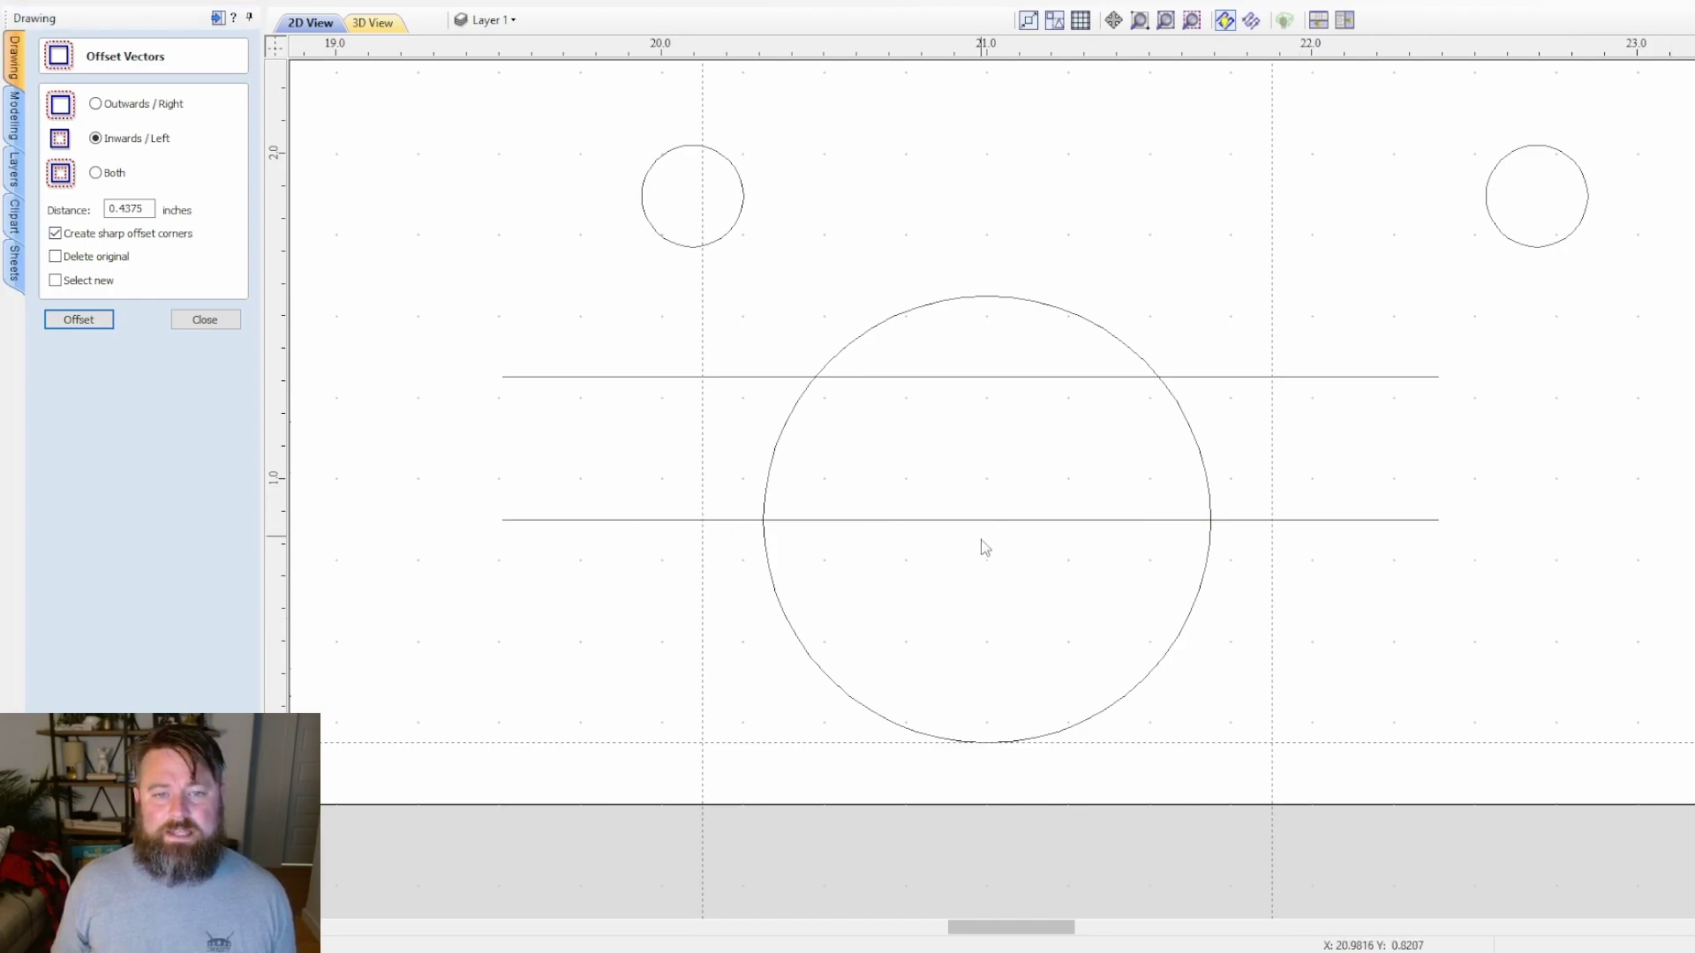
key("Delete")
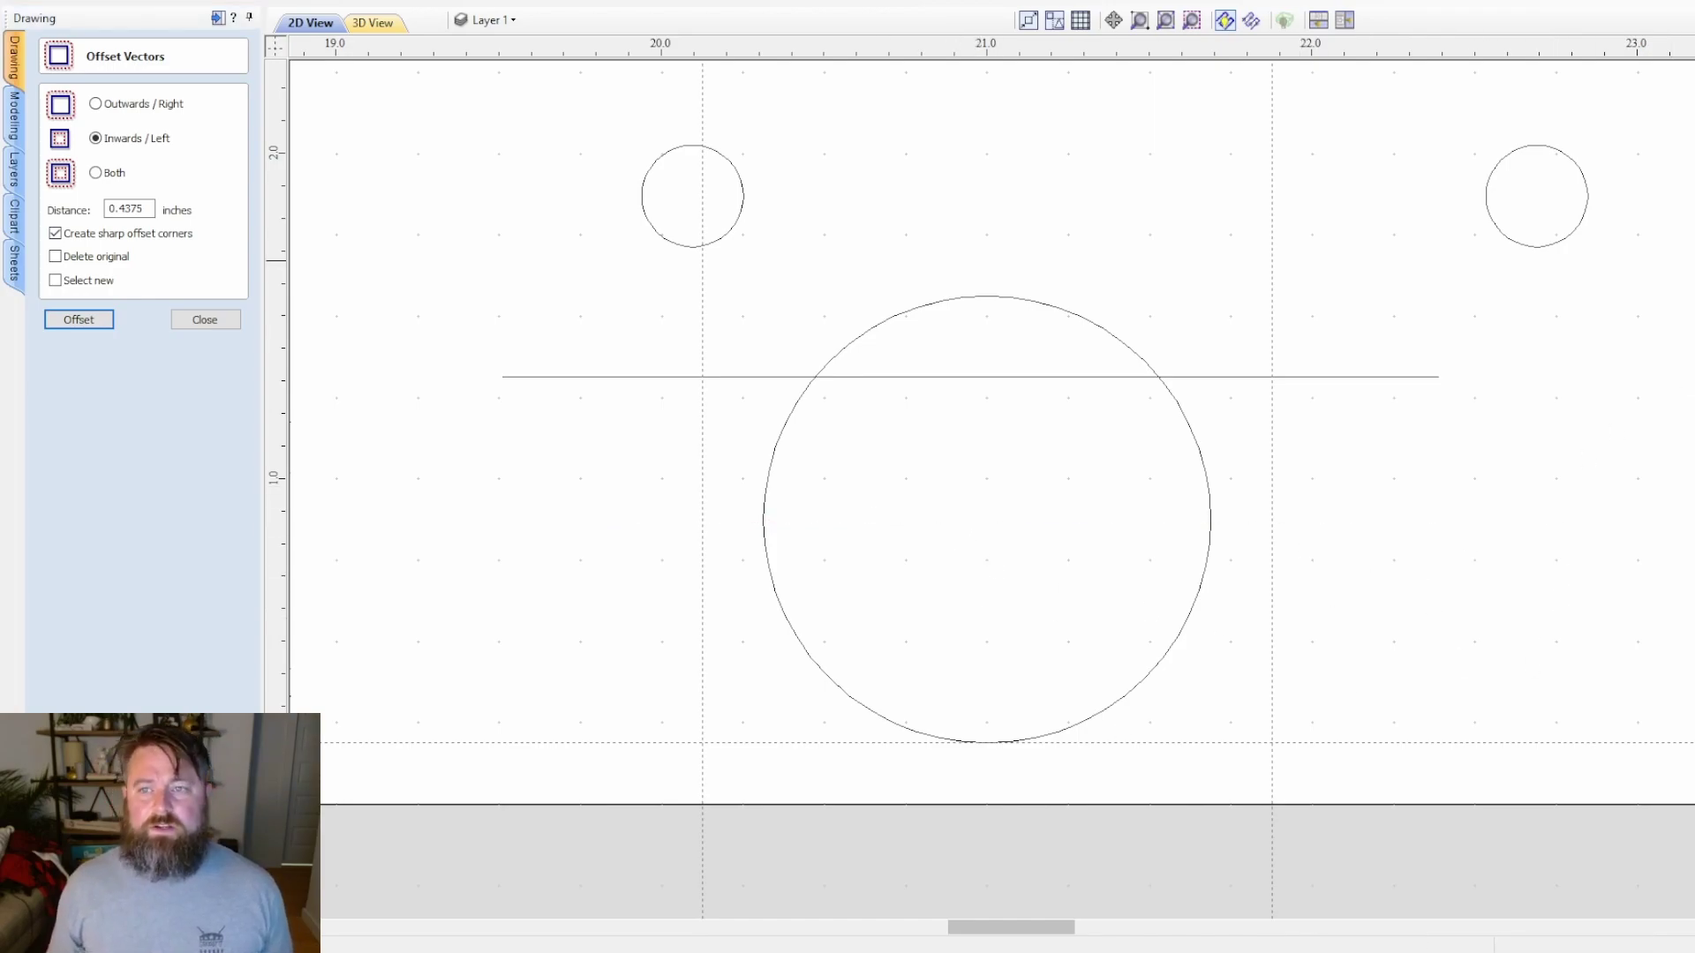
- Move the right small circle's centre onto the intersection of the right guide and offset line at X 21.875, Y 1.3125 inches, and deselect it
left_click_drag(1652, 145, 1453, 277)
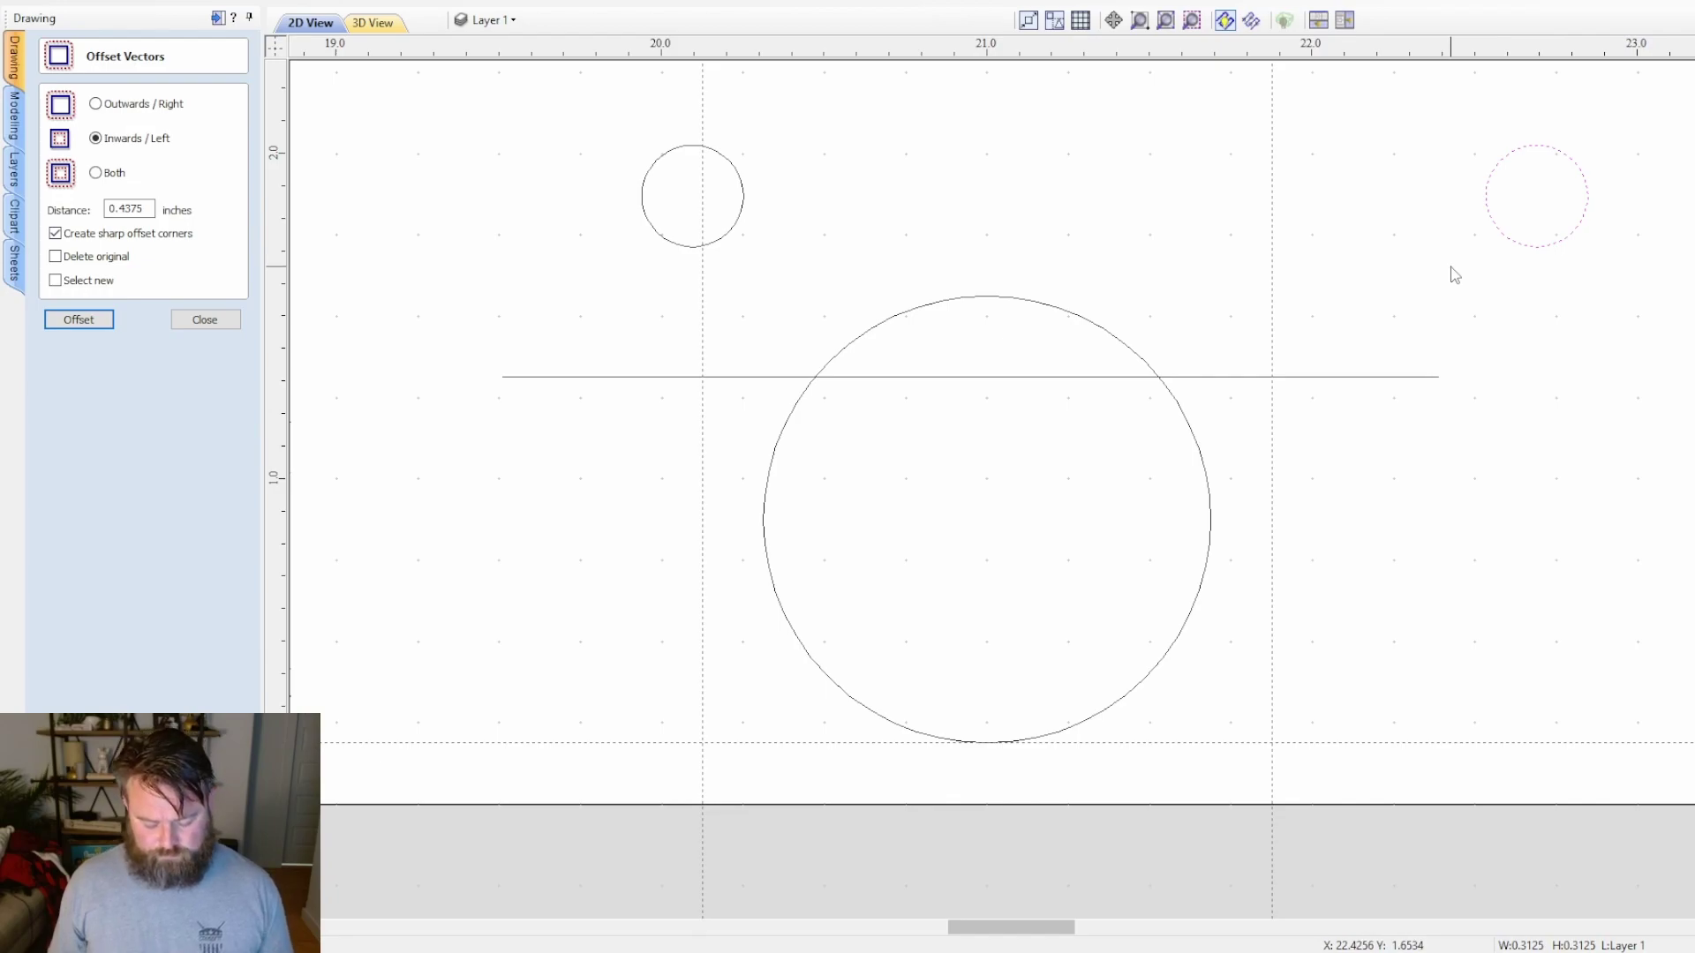
left_click(1498, 268)
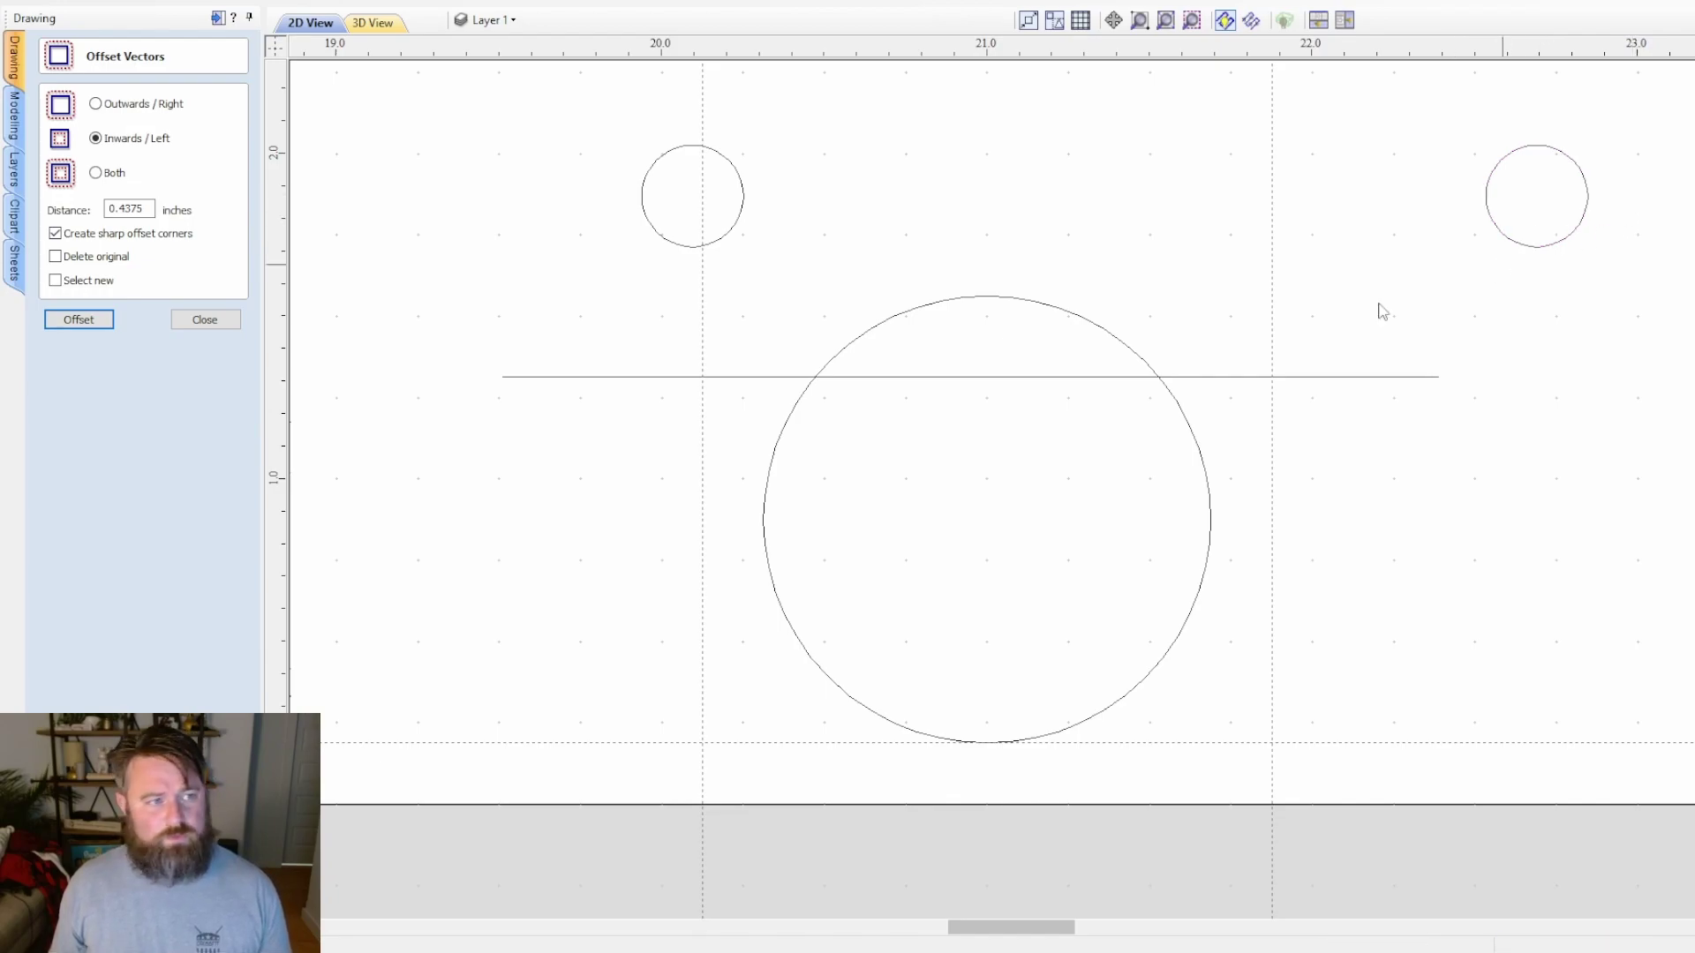
left_click(190, 322)
left_click_drag(1690, 158, 1471, 265)
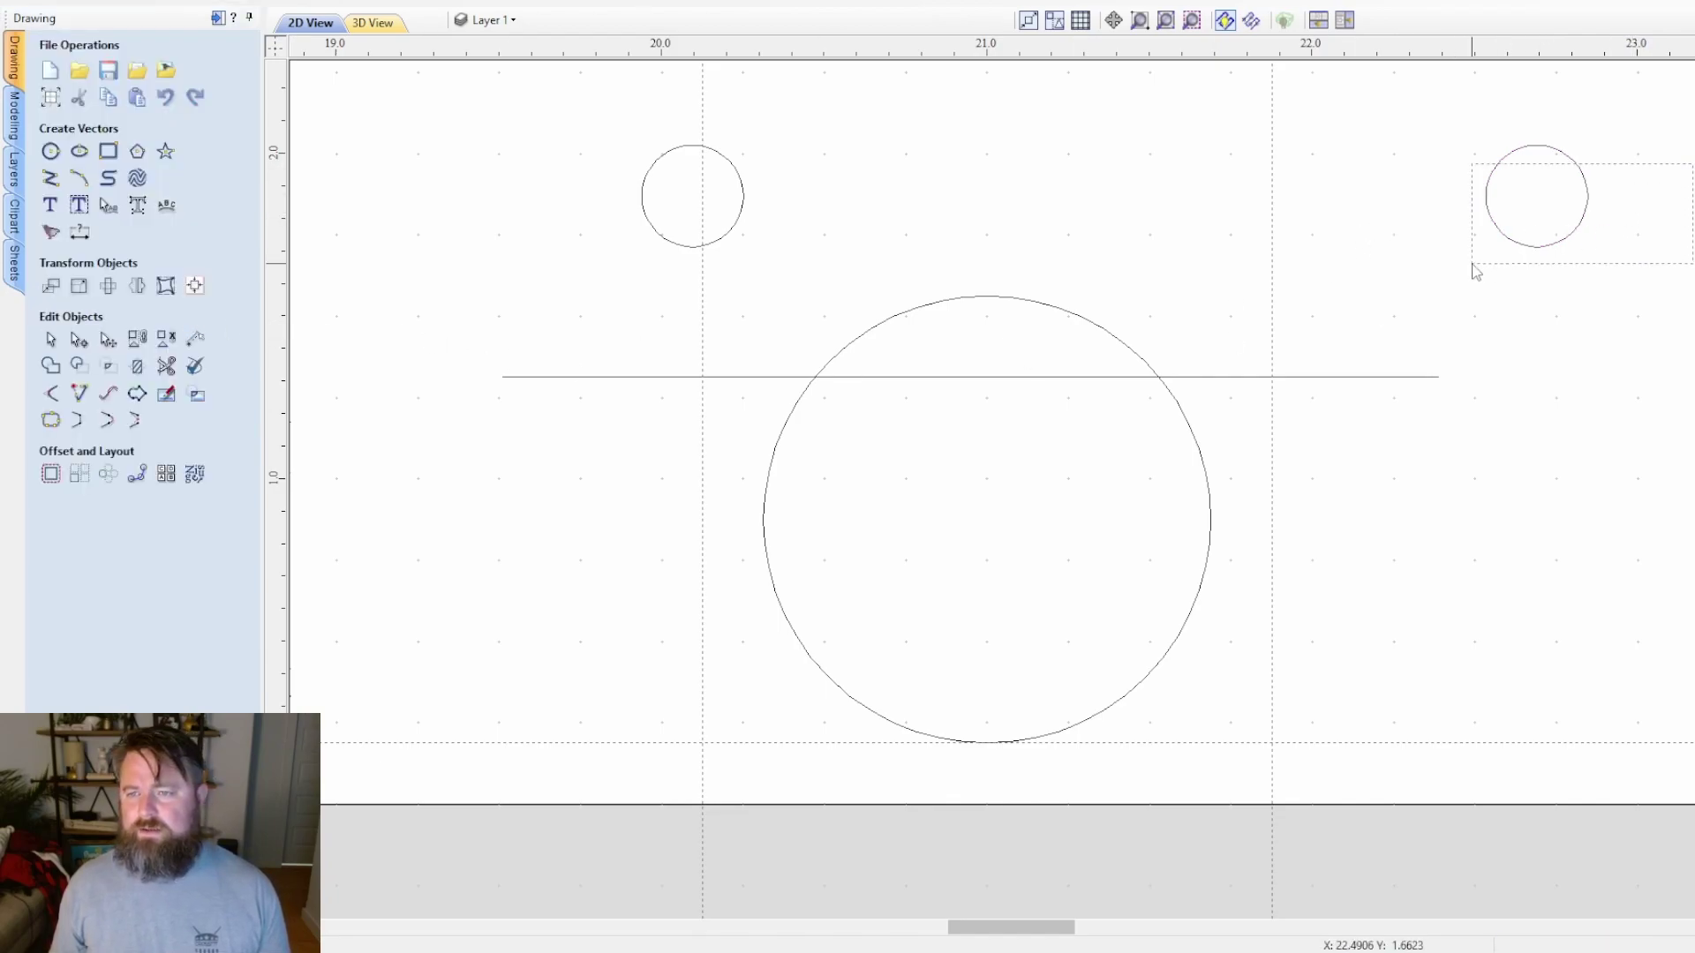
key("m")
left_click_drag(1536, 191, 1271, 377)
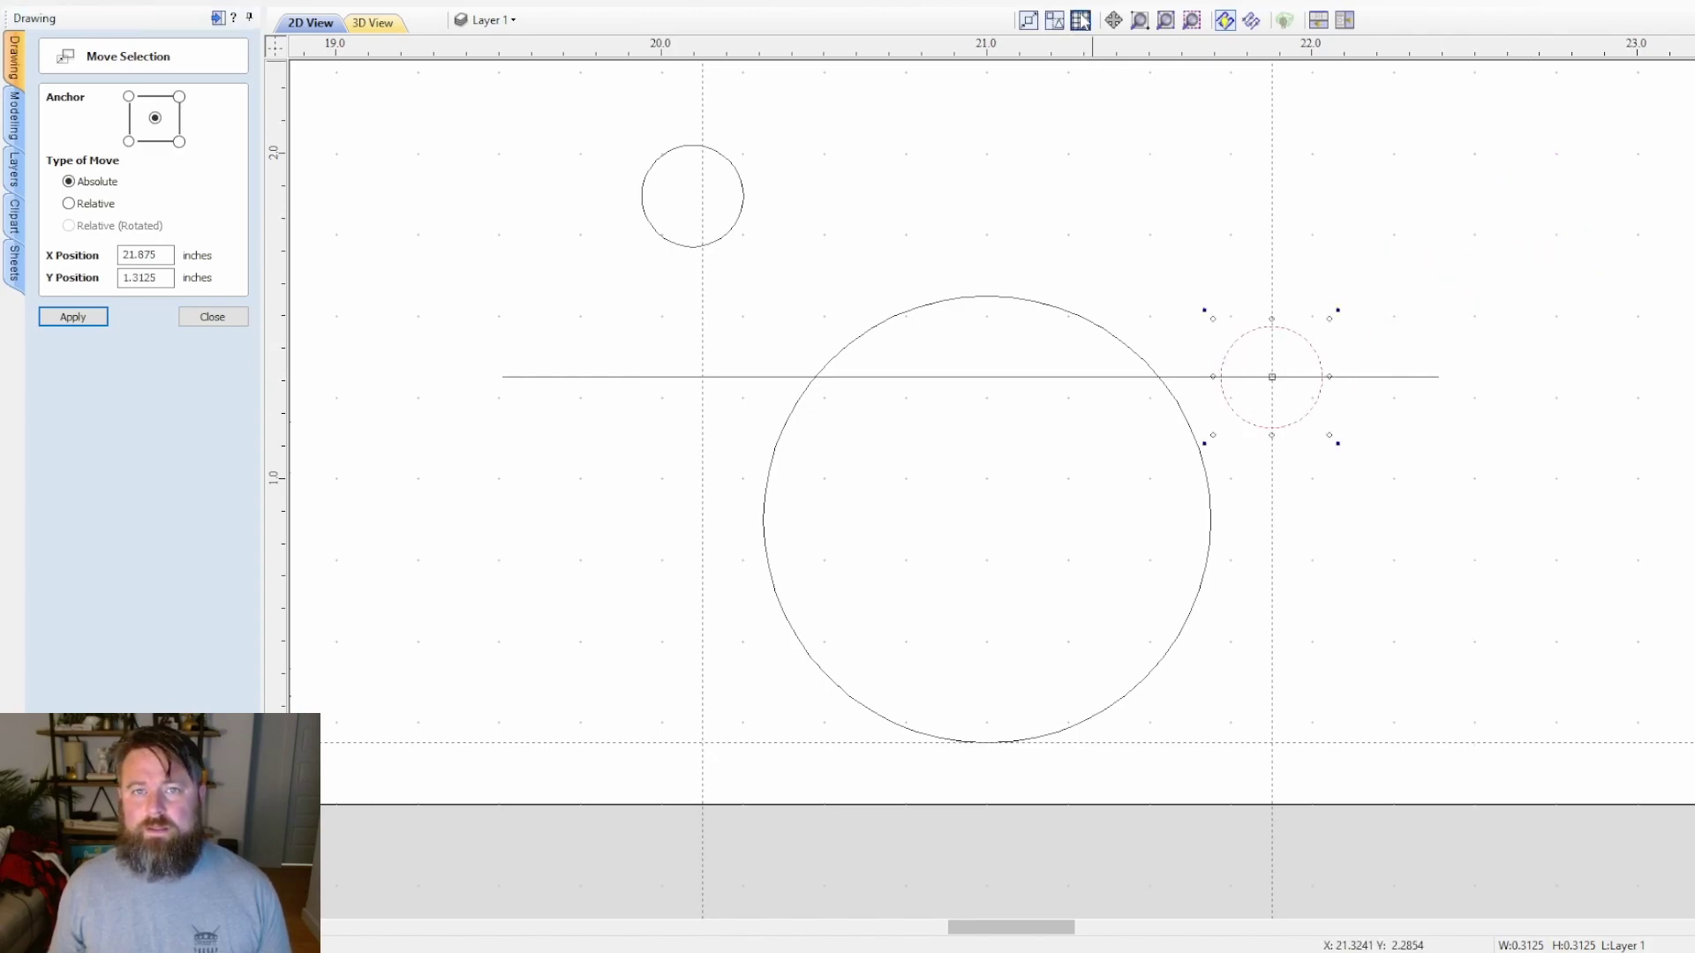
scroll(1242, 362, "up", 6)
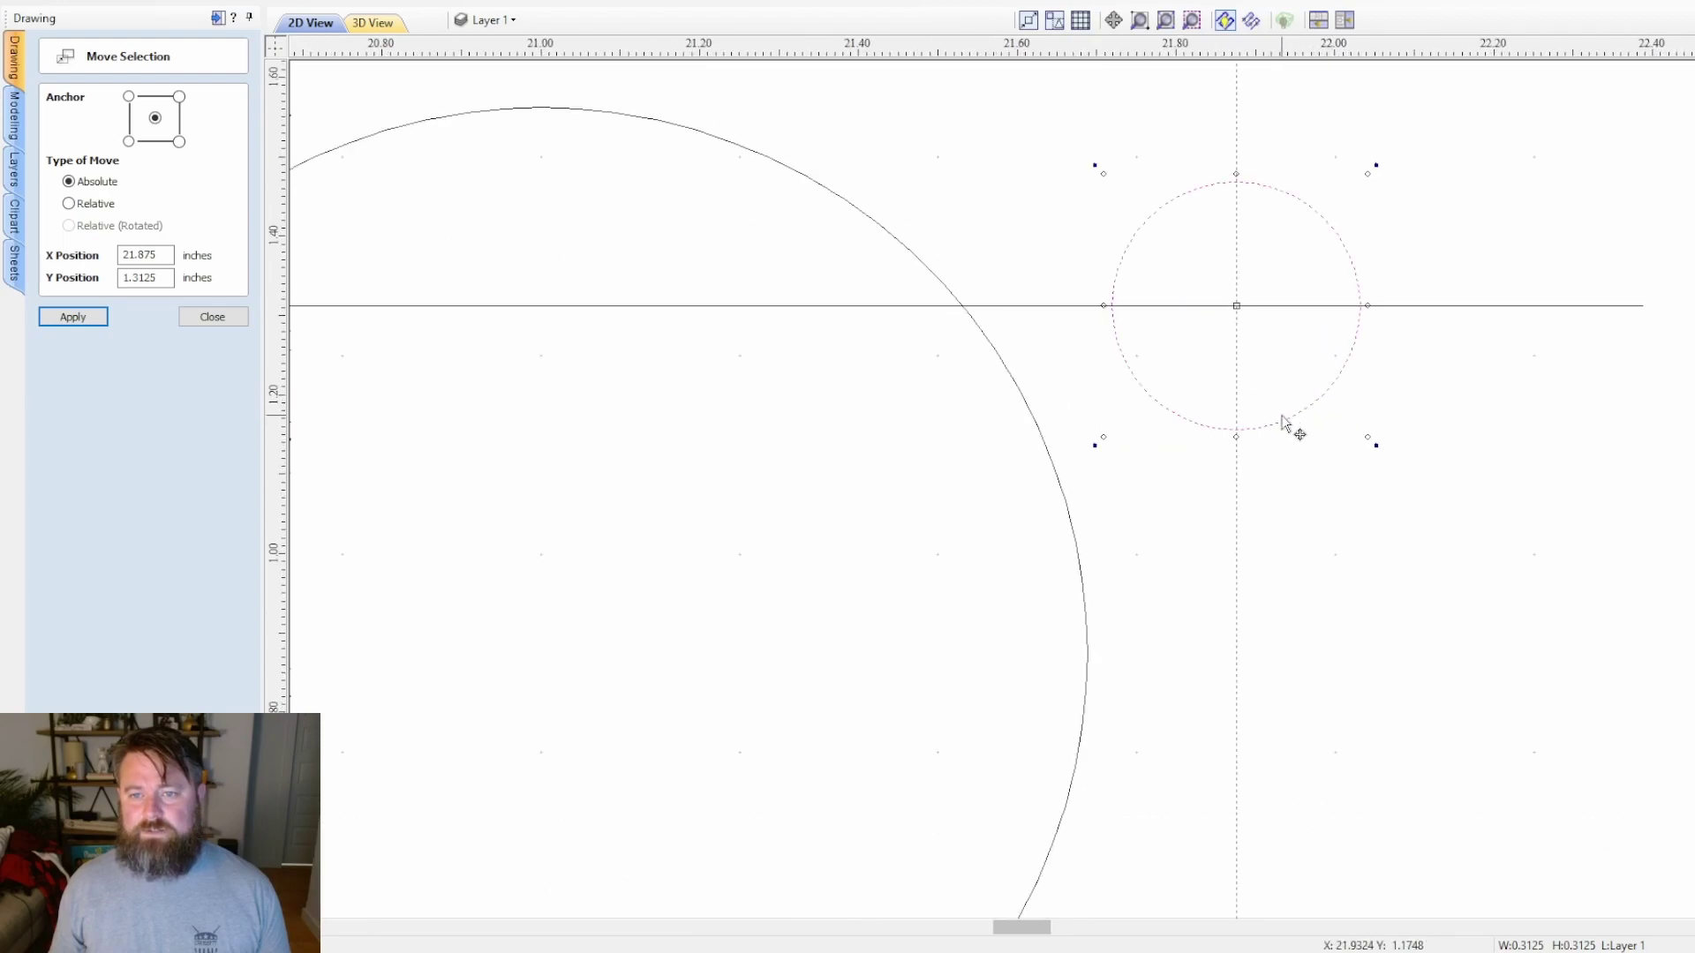
scroll(1200, 258, "down", 3)
key("Escape")
- Move the left small circle's centre to the left guide and offset line intersection at X 20.125, Y 1.3125 inches, and deselect it
scroll(1018, 417, "down", 3)
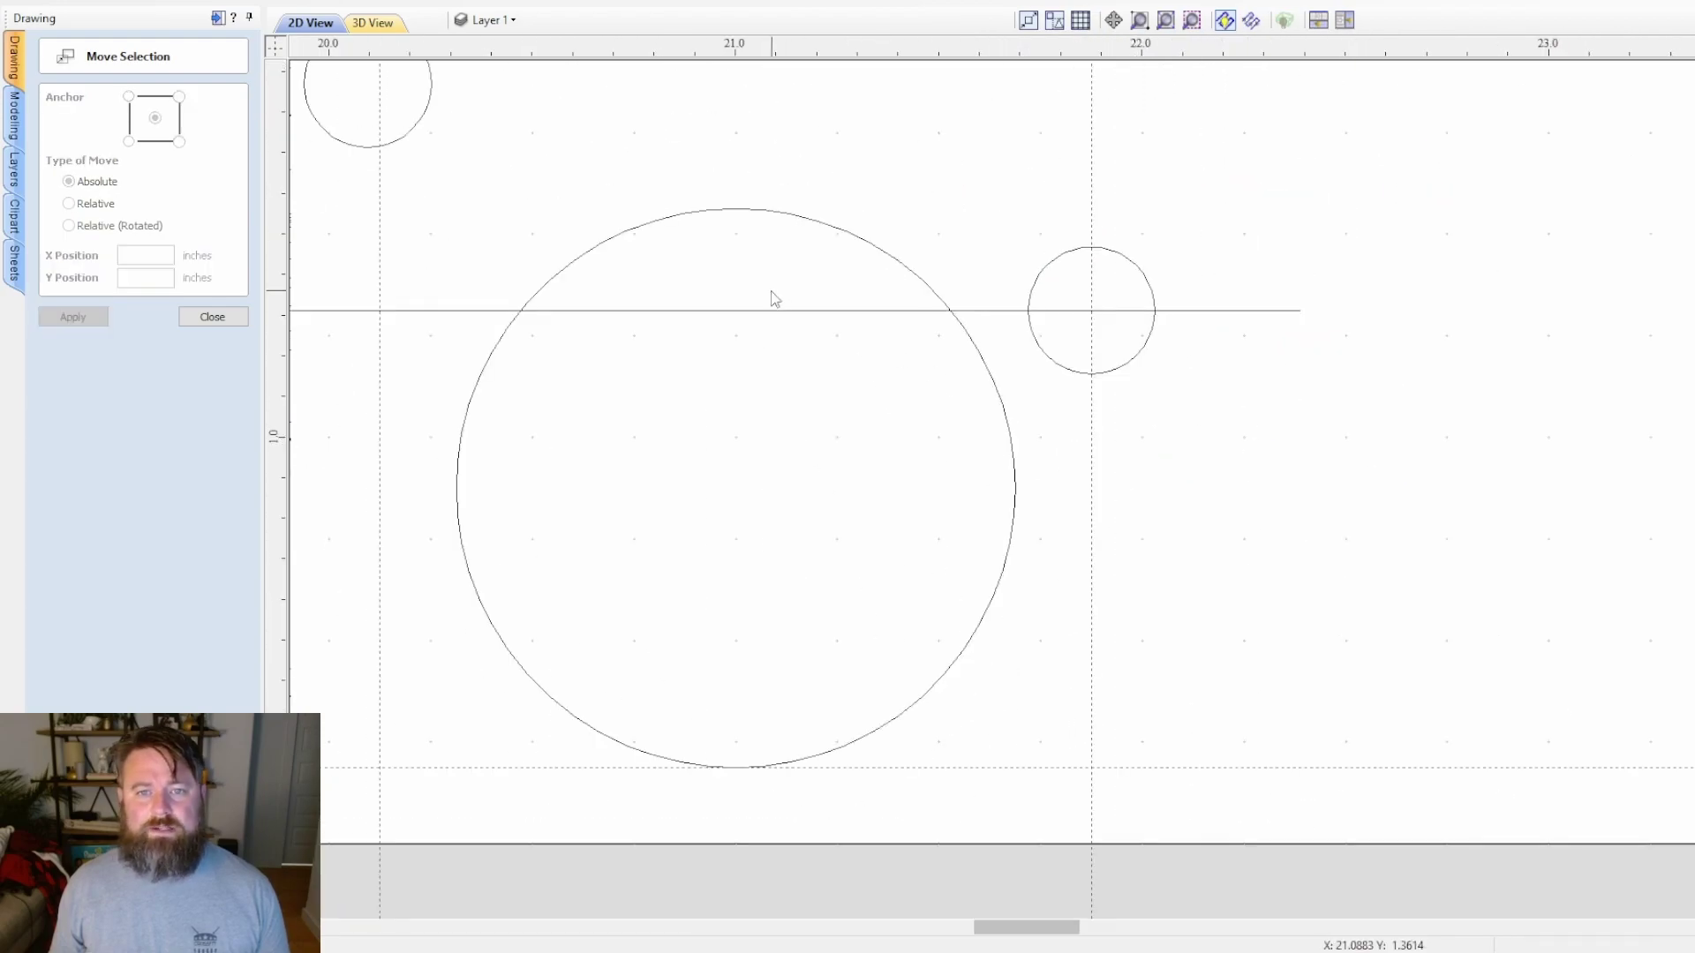
left_click(496, 177)
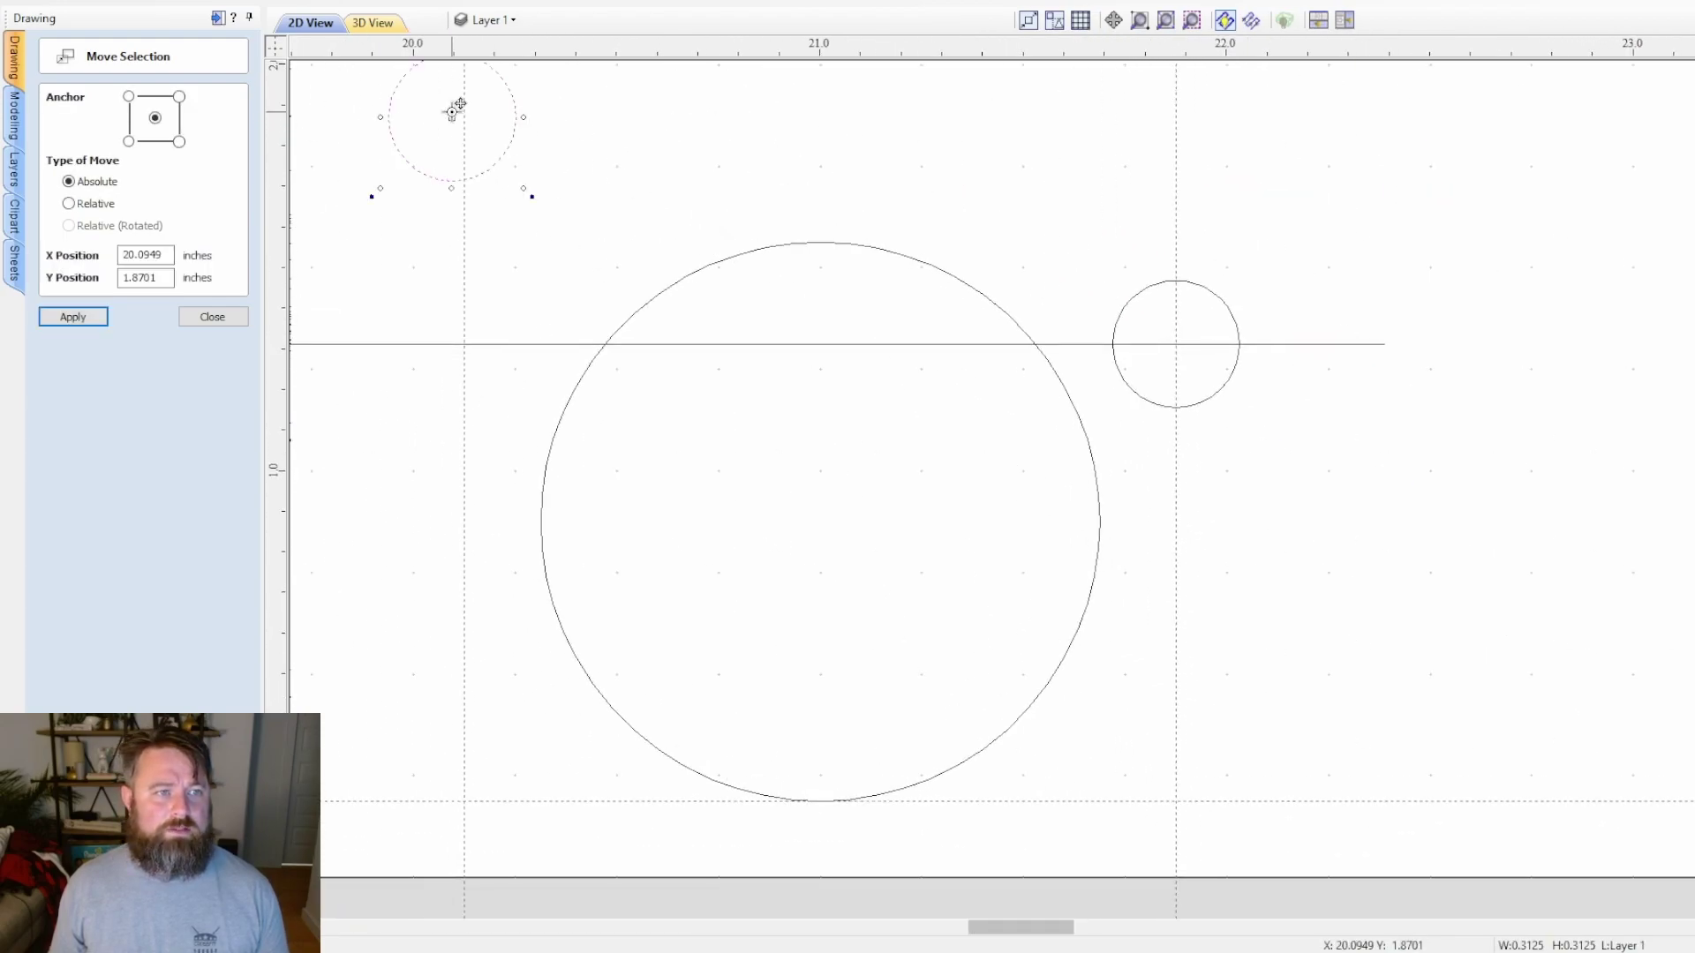
left_click_drag(452, 115, 464, 342)
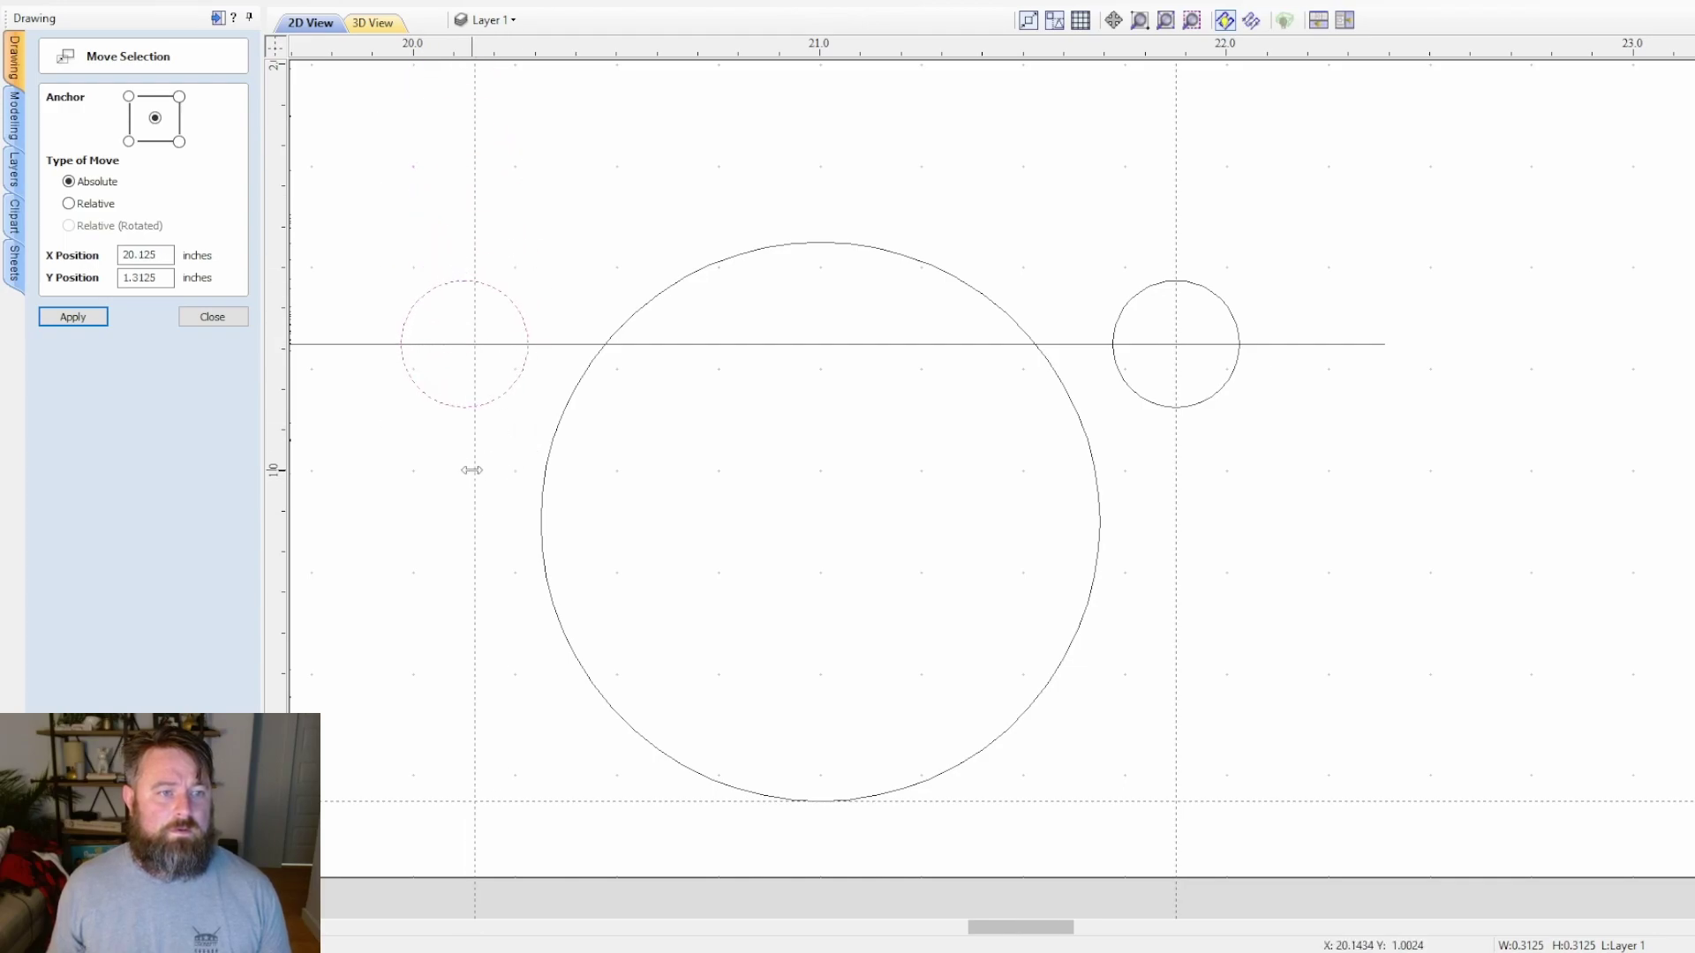
left_click(370, 492)
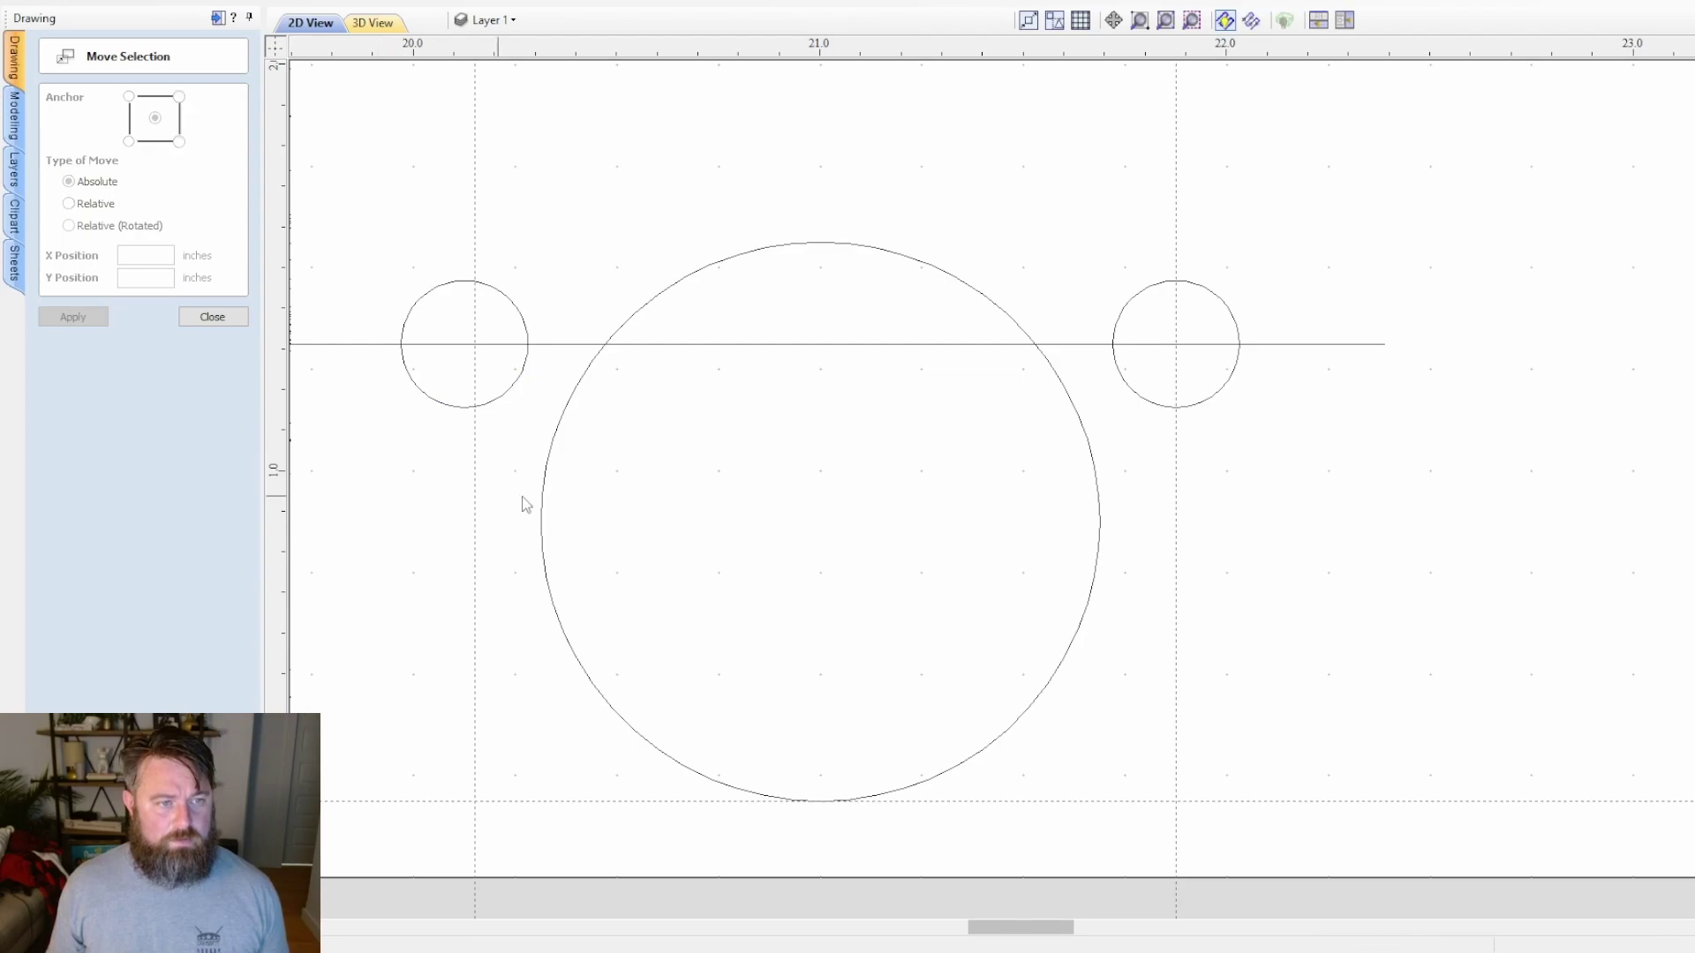
scroll(546, 502, "down", 3)
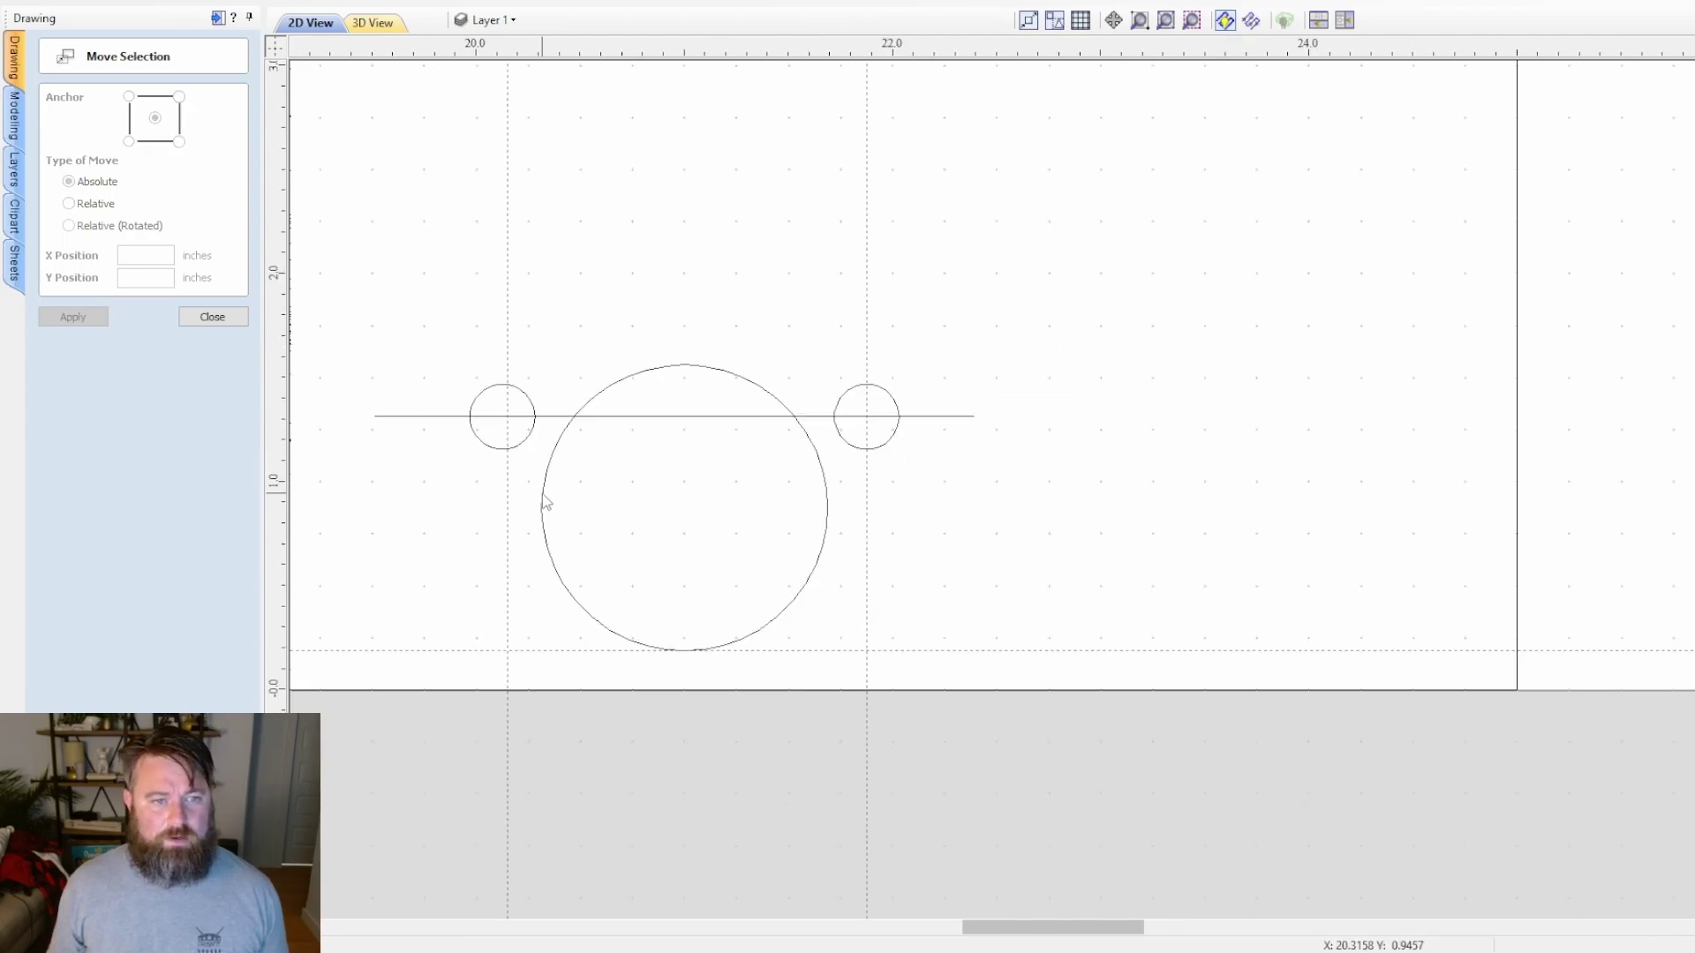
- Delete the two vertical guides running through the centres of the small circles
double_click(503, 269)
left_click(1054, 281)
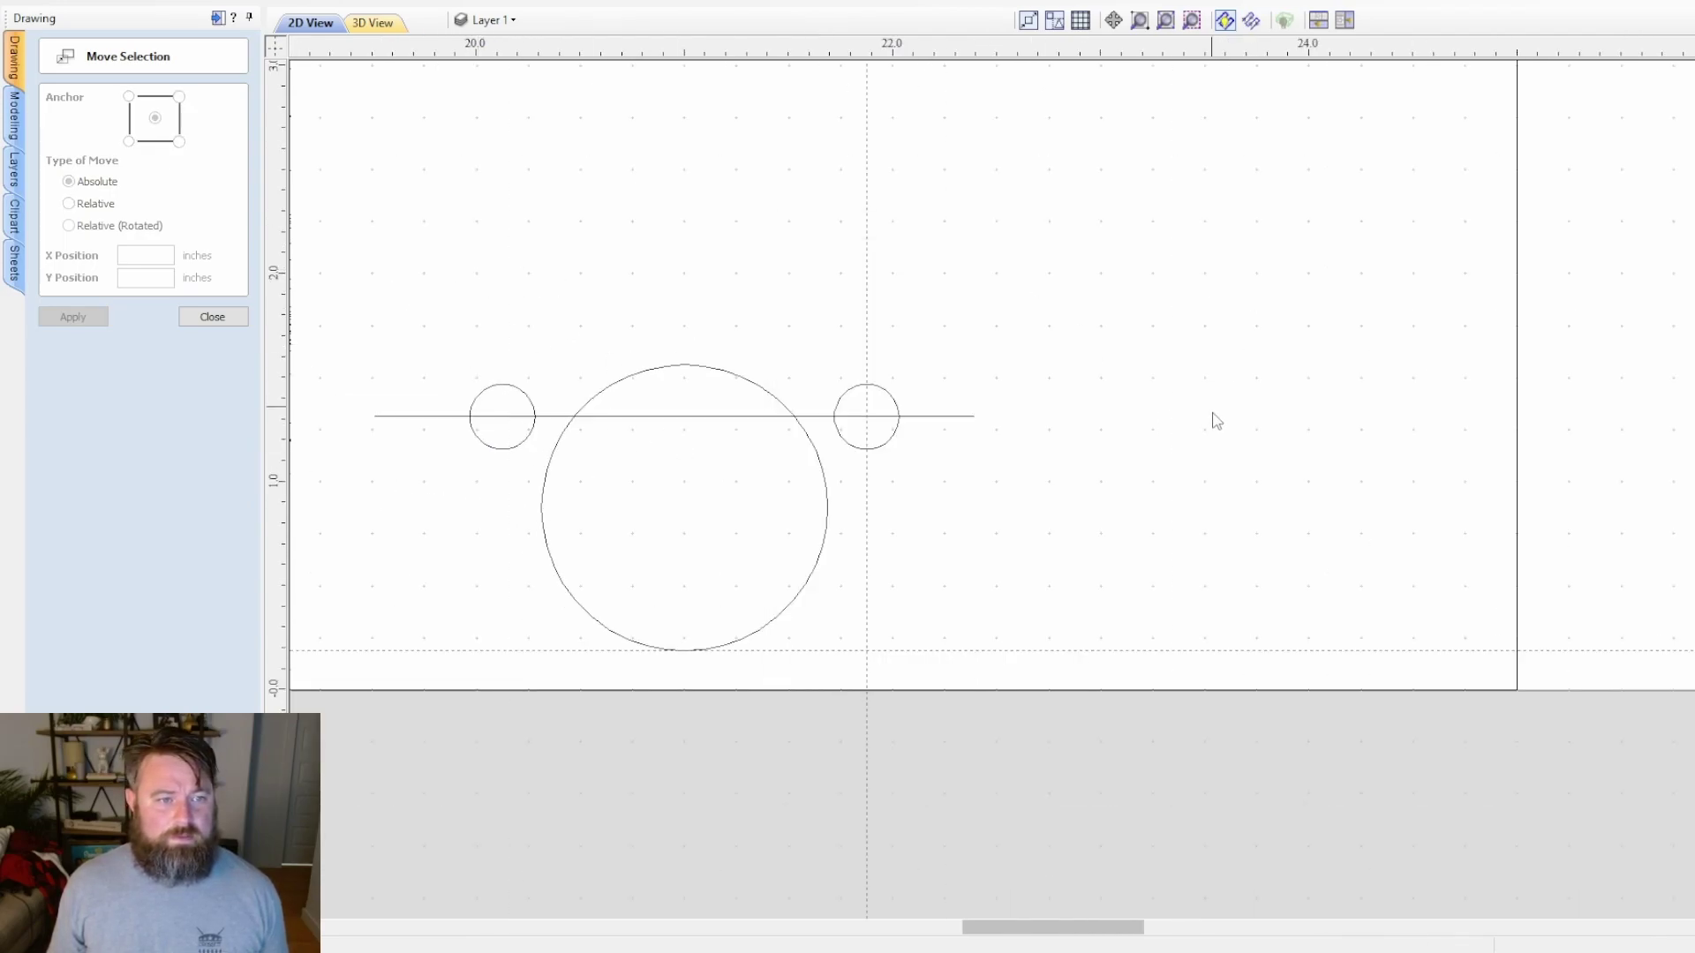
double_click(869, 217)
left_click(1024, 290)
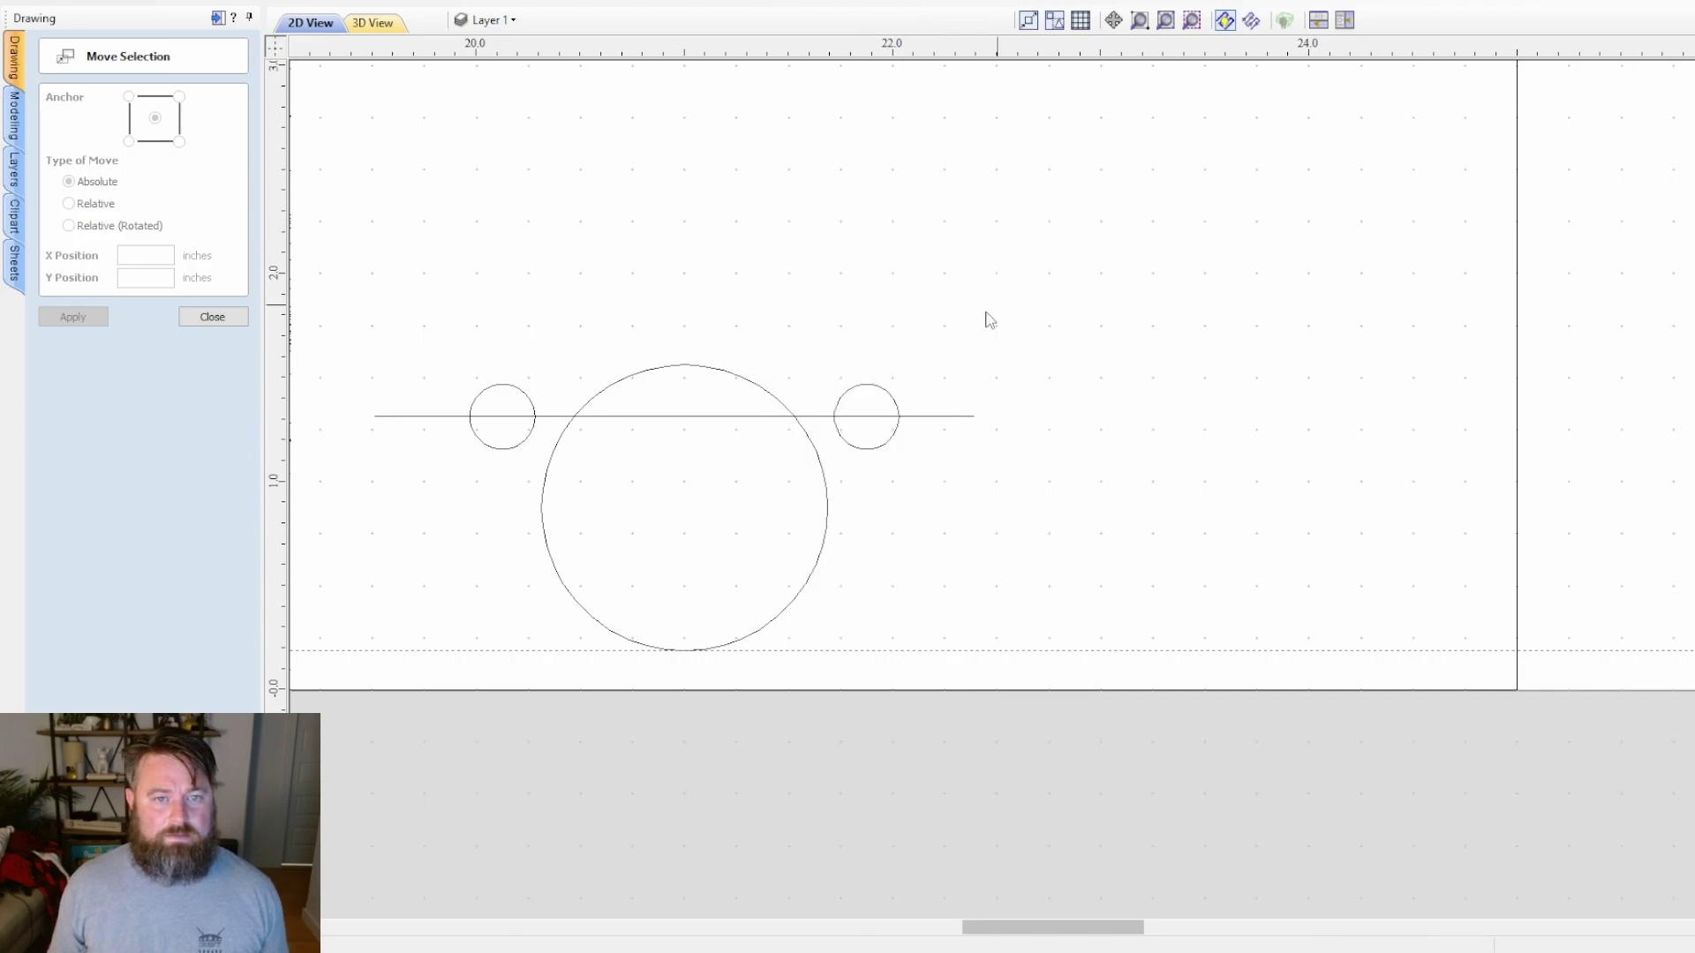
- Delete the horizontal line through the small circles and the horizontal guide below the large circle
left_click(688, 415)
key("Delete")
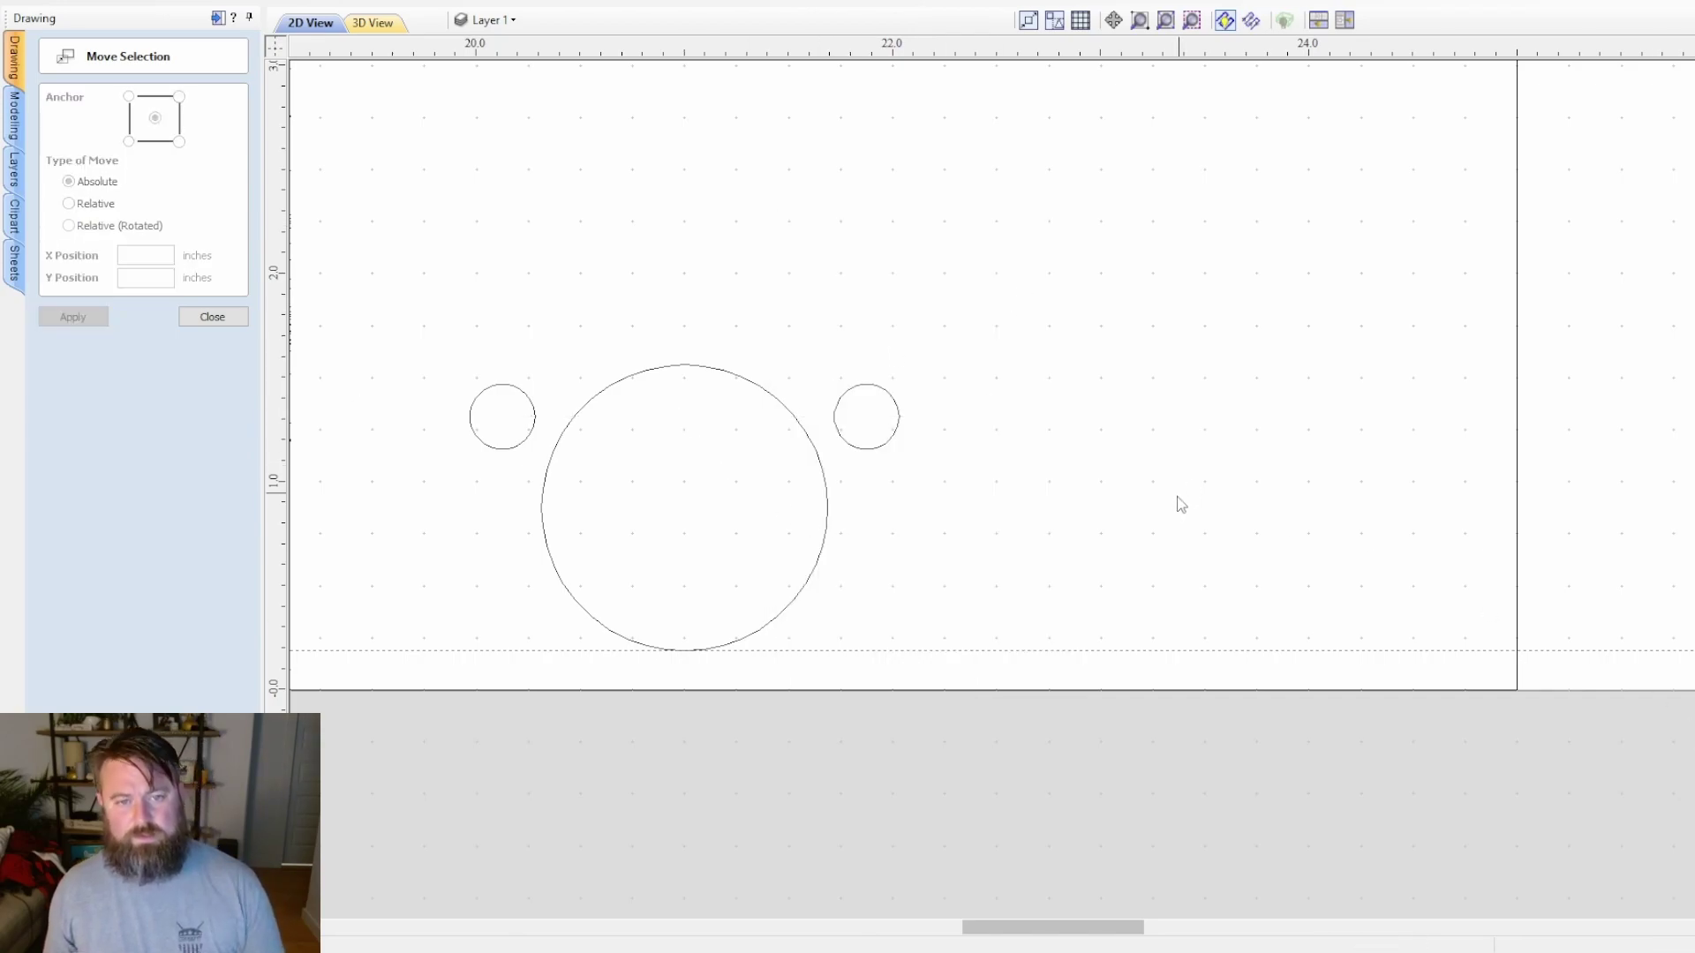
scroll(1103, 520, "down", 3)
double_click(1031, 590)
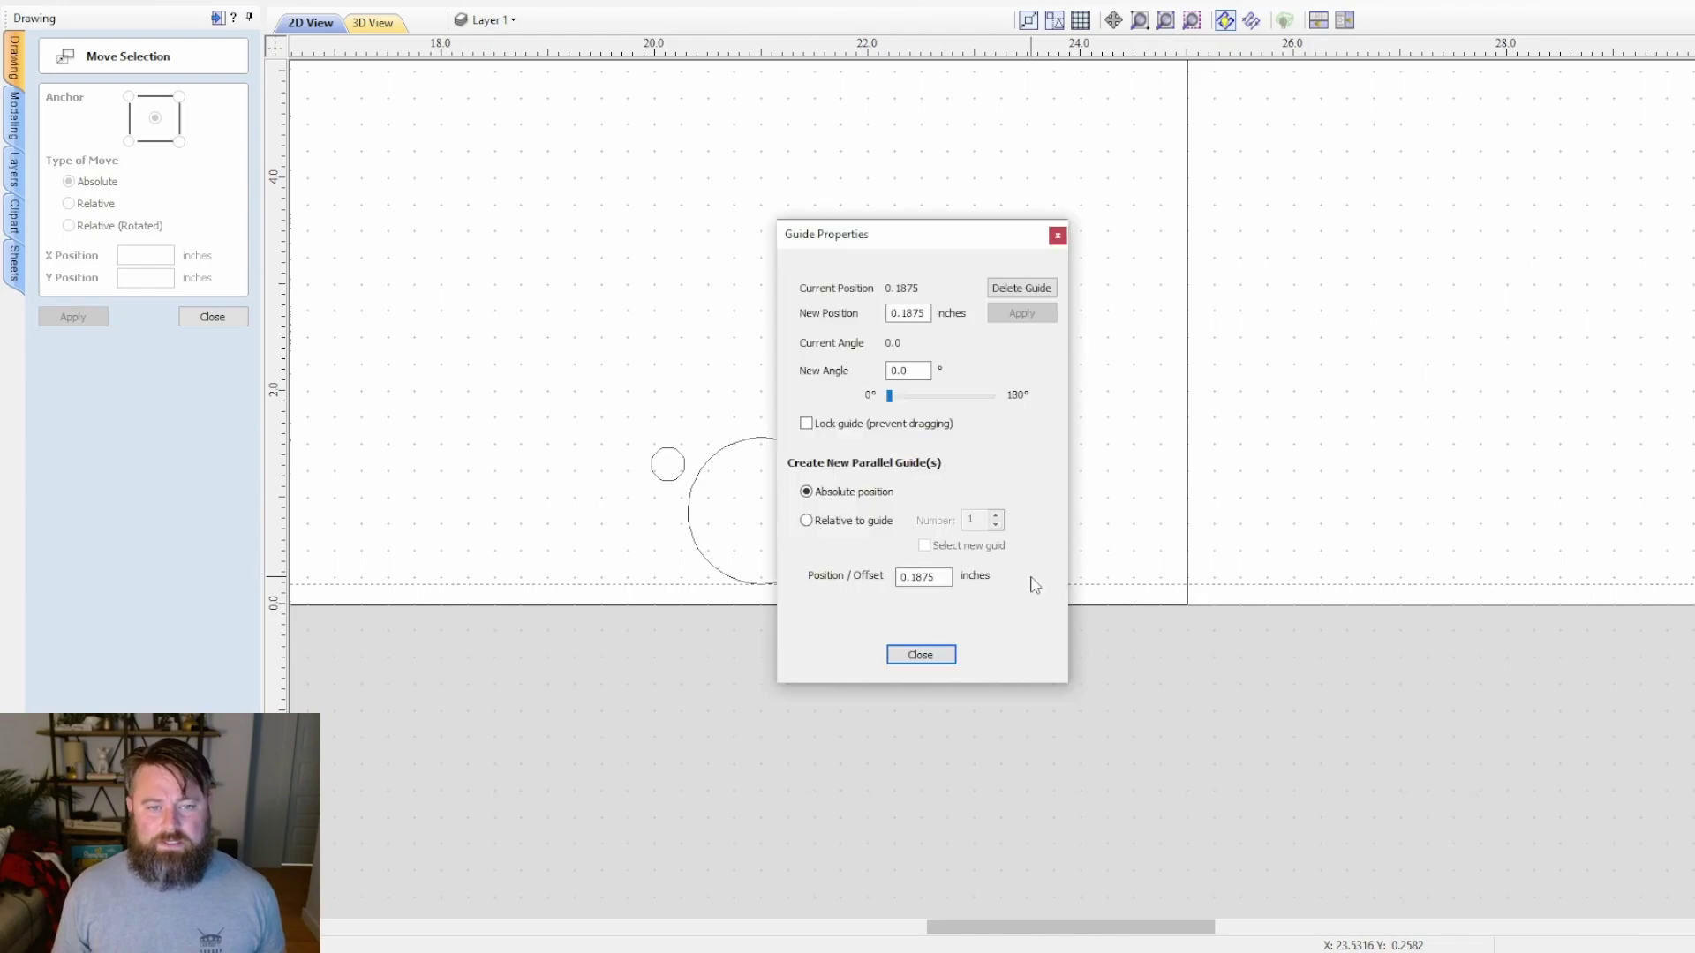
left_click(1004, 291)
- Compare the cleaned-up second hole set with the dimensioned set at the other end of the rectangle
scroll(839, 494, "up", 5)
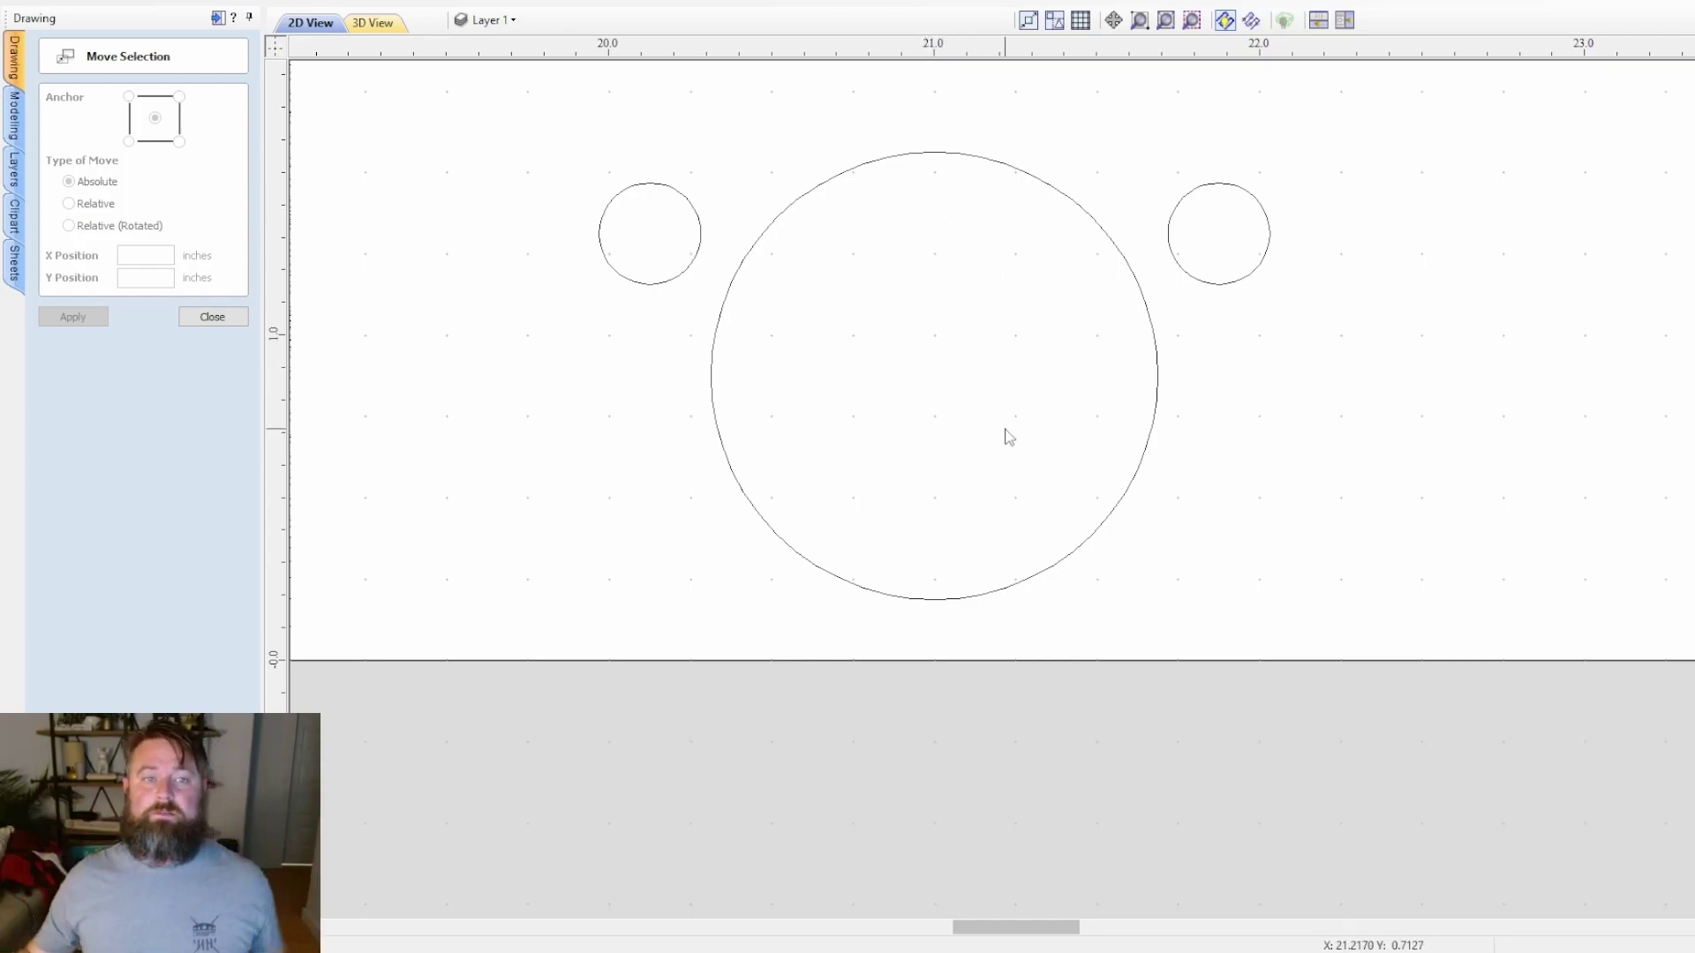
scroll(1215, 491, "down", 5)
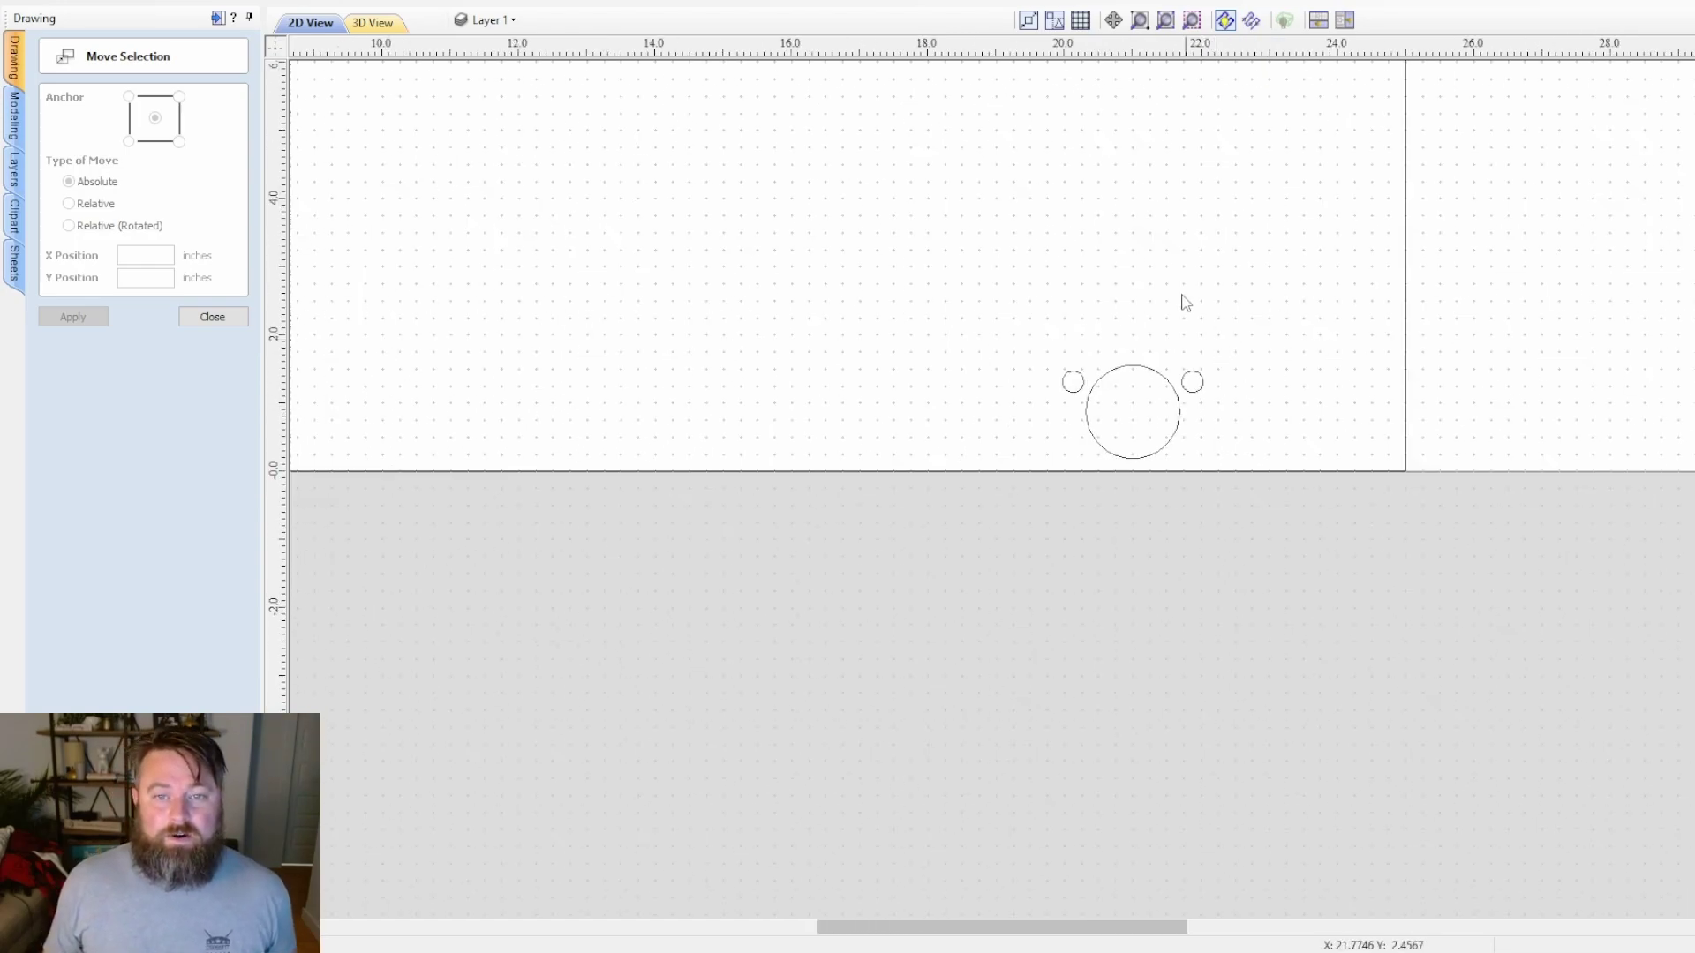
scroll(784, 406, "down", 1)
middle_click_drag(785, 407, 1100, 483)
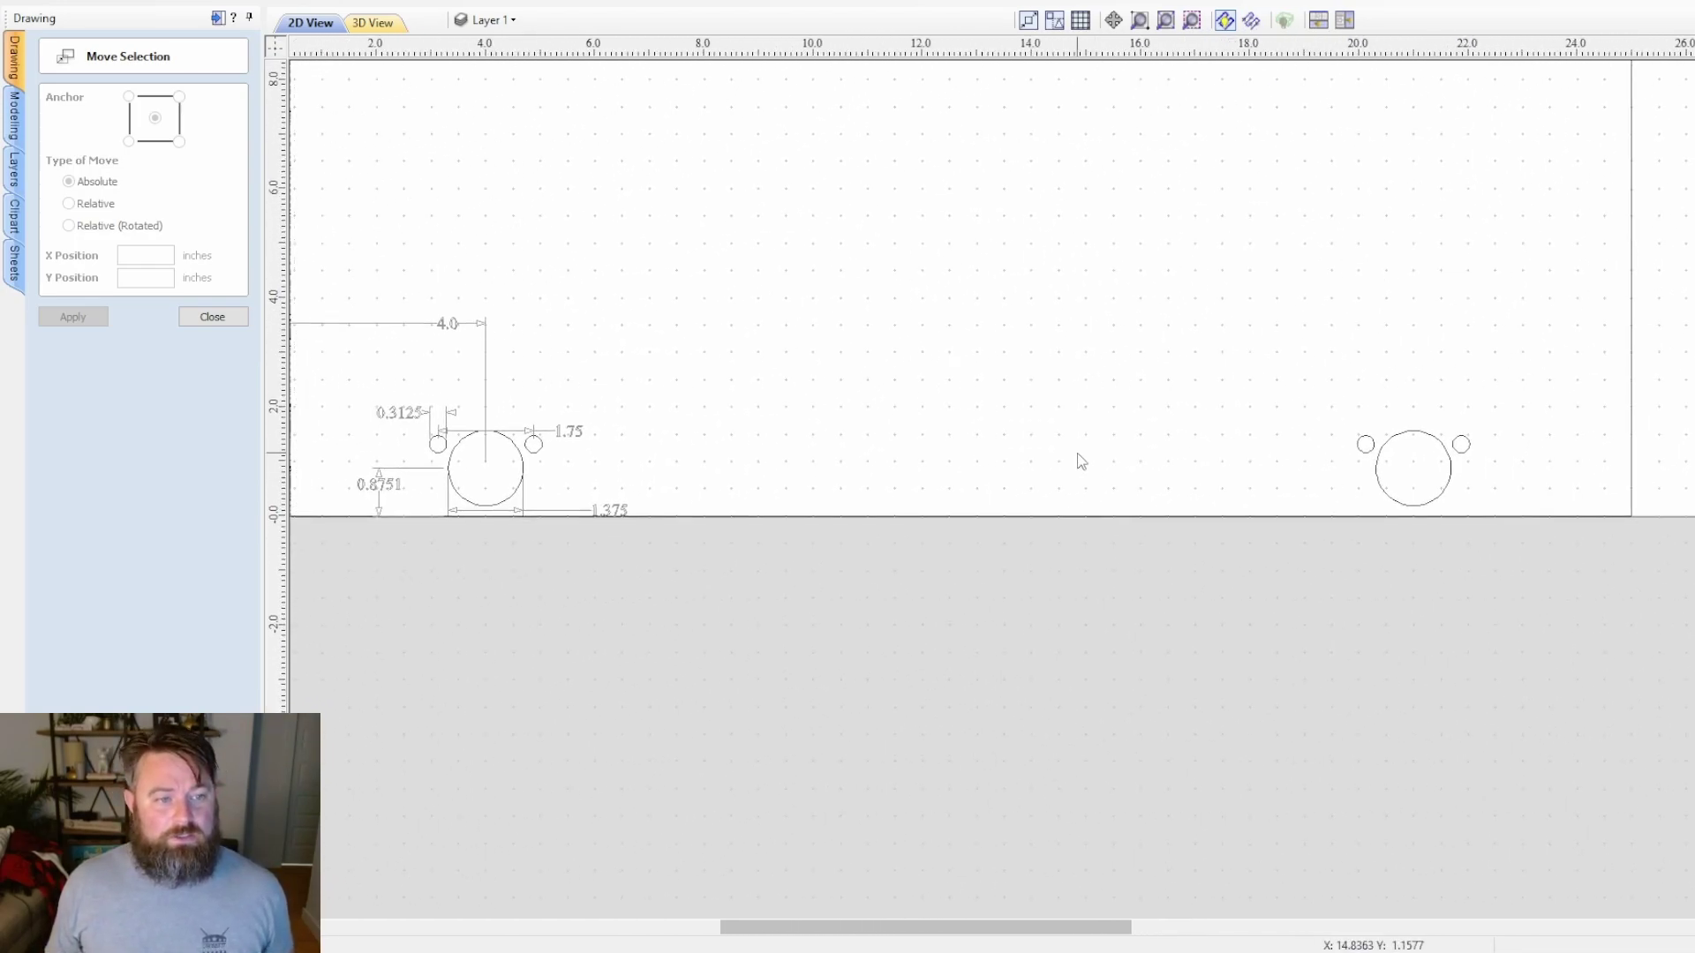
scroll(1345, 593, "down", 1)
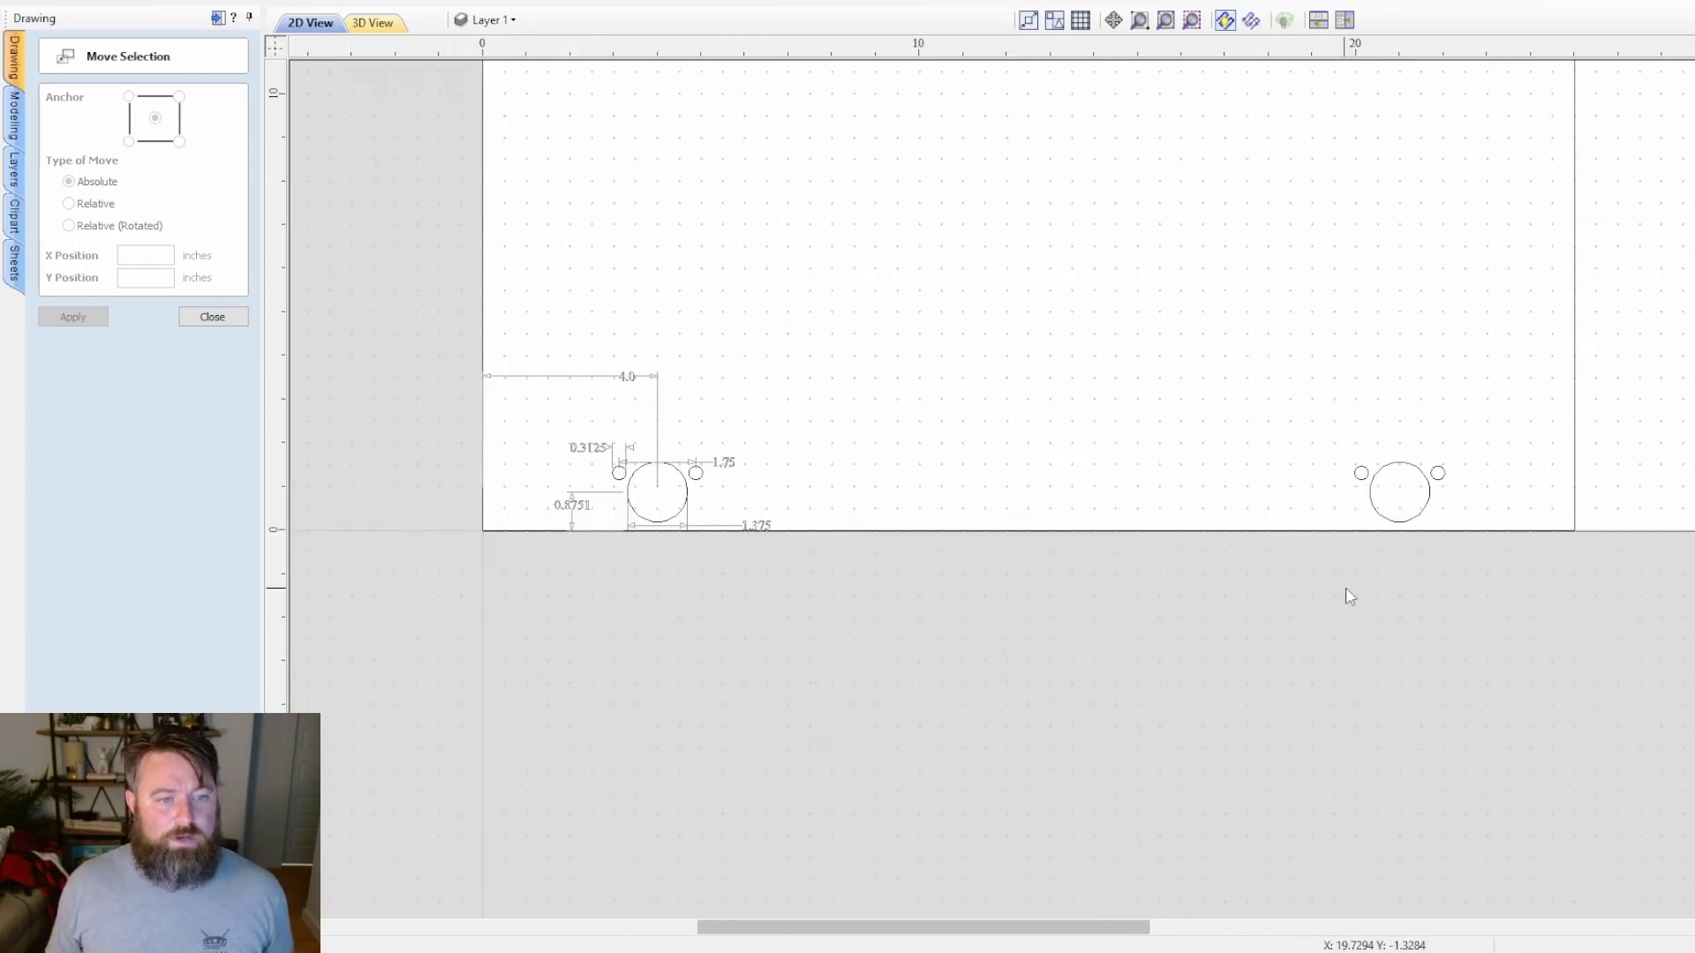
scroll(1483, 539, "down", 1)
middle_click_drag(1452, 575, 1275, 628)
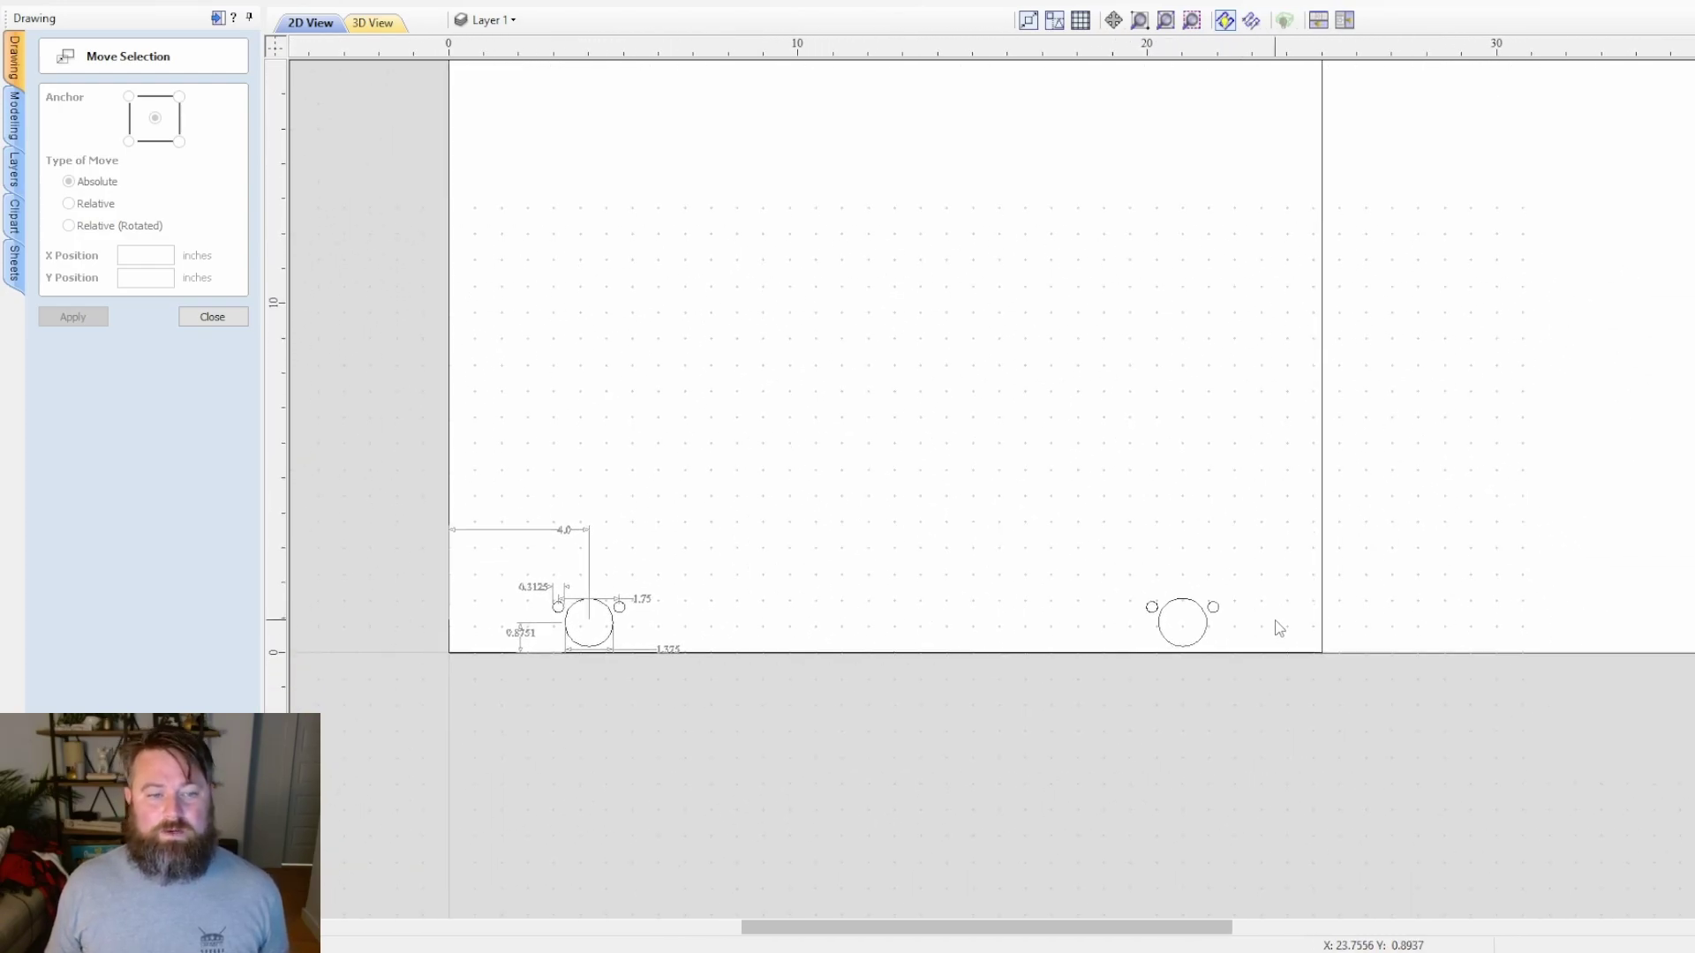
- Leave the Move Selection tool and switch the workspace to the toolpath layout, showing the second hole set
left_click(212, 316)
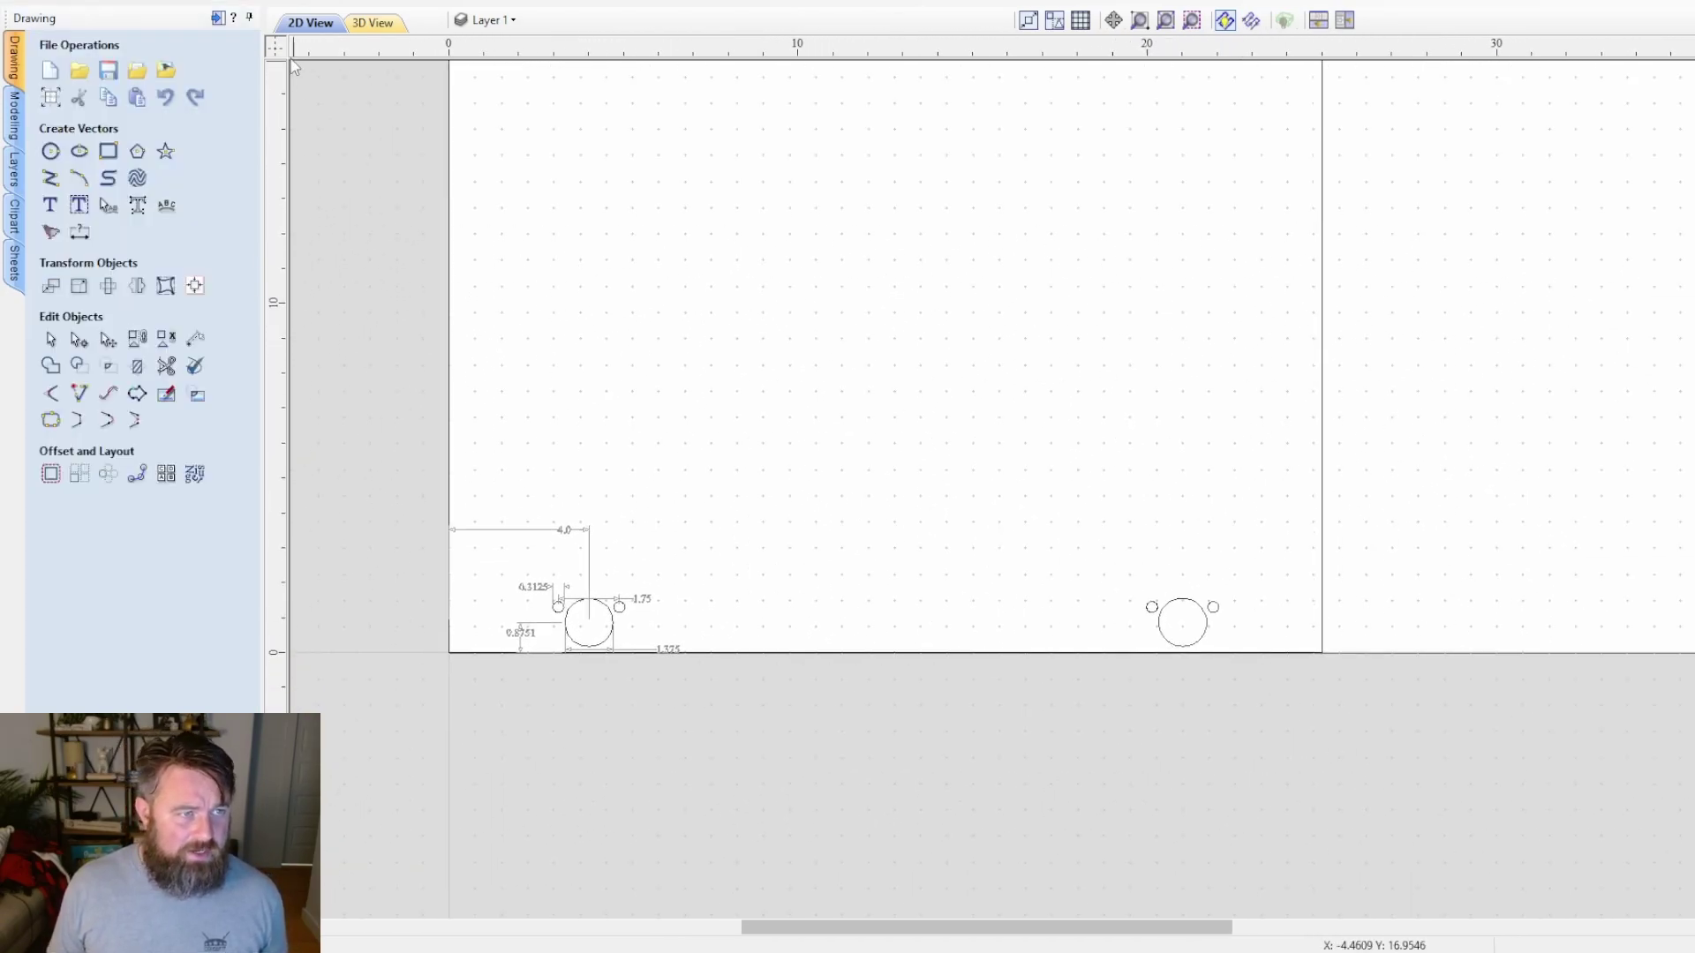
left_click(221, 18)
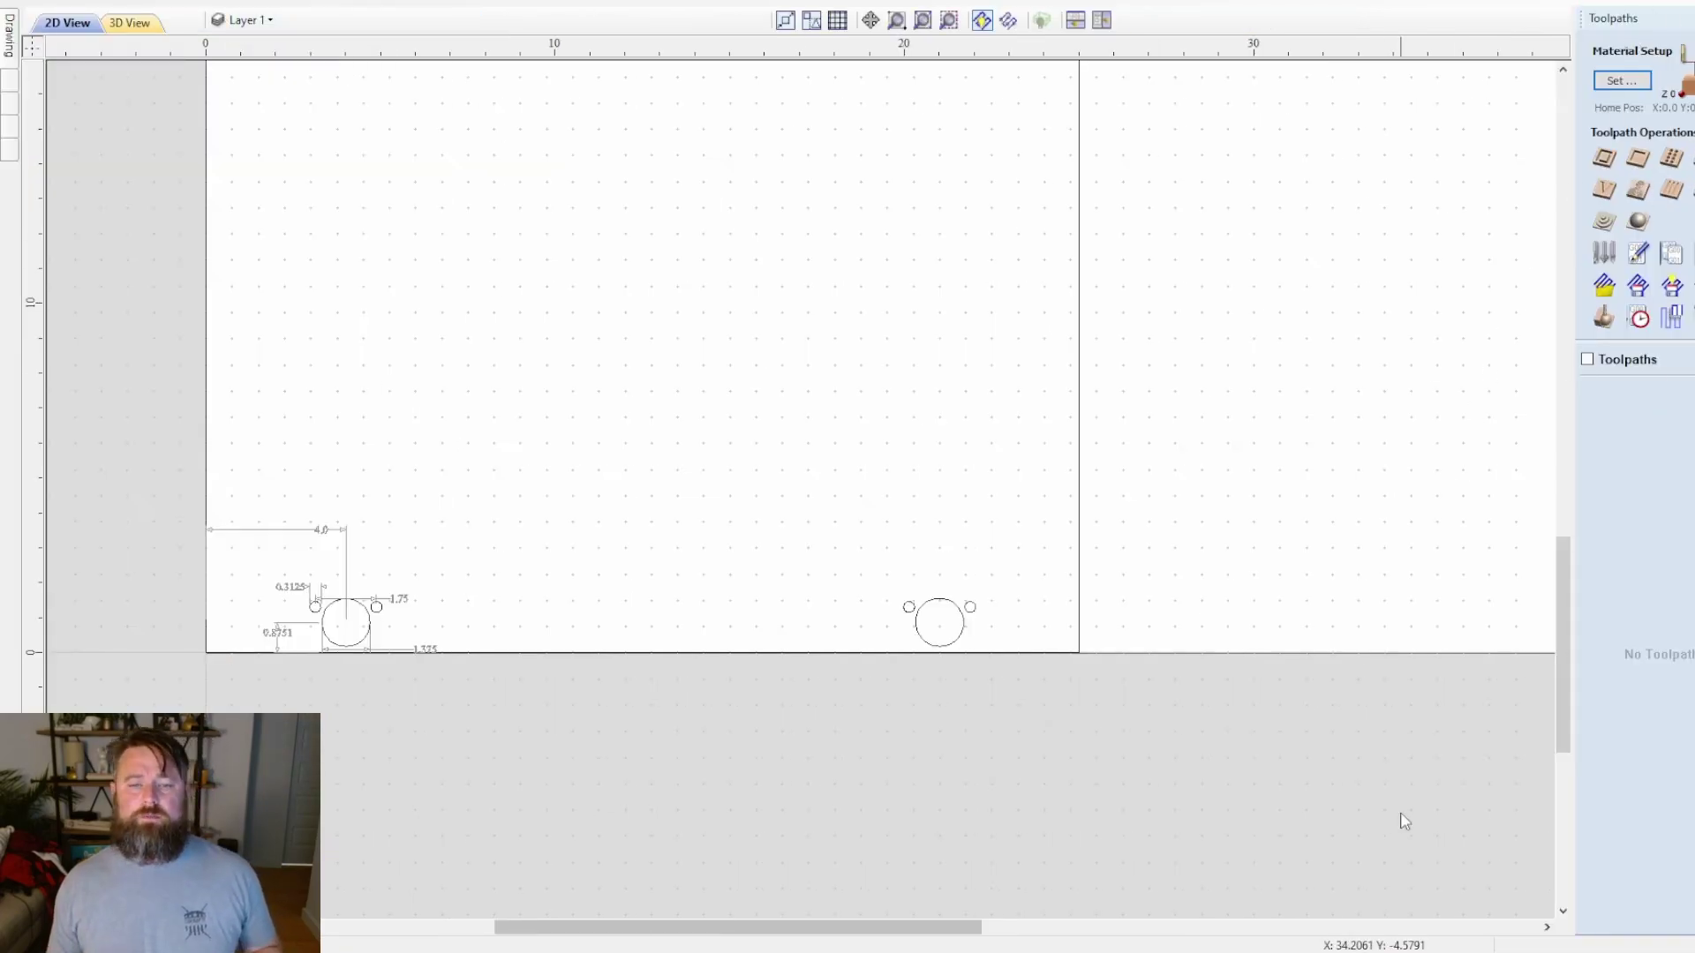
scroll(935, 618, "up", 5)
middle_click_drag(726, 597, 873, 527)
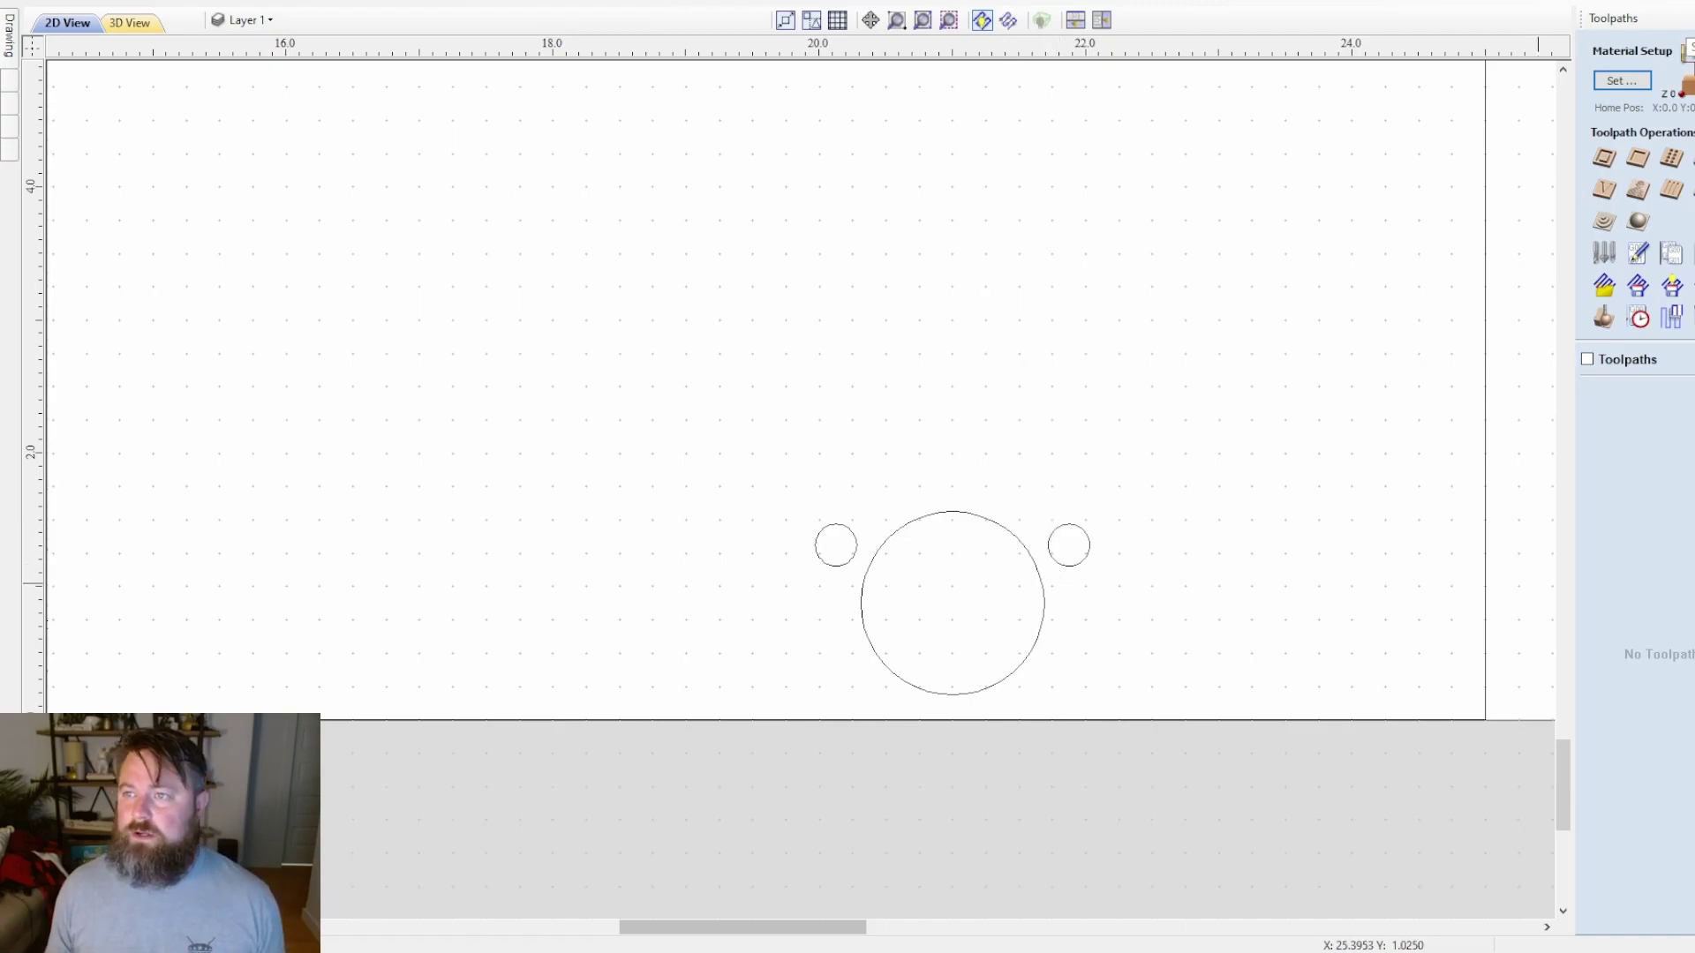
- Group the two small circles of the second hole set using the drawing tools, and return to the toolpath layout
key("F11")
left_click_drag(950, 412, 1077, 640)
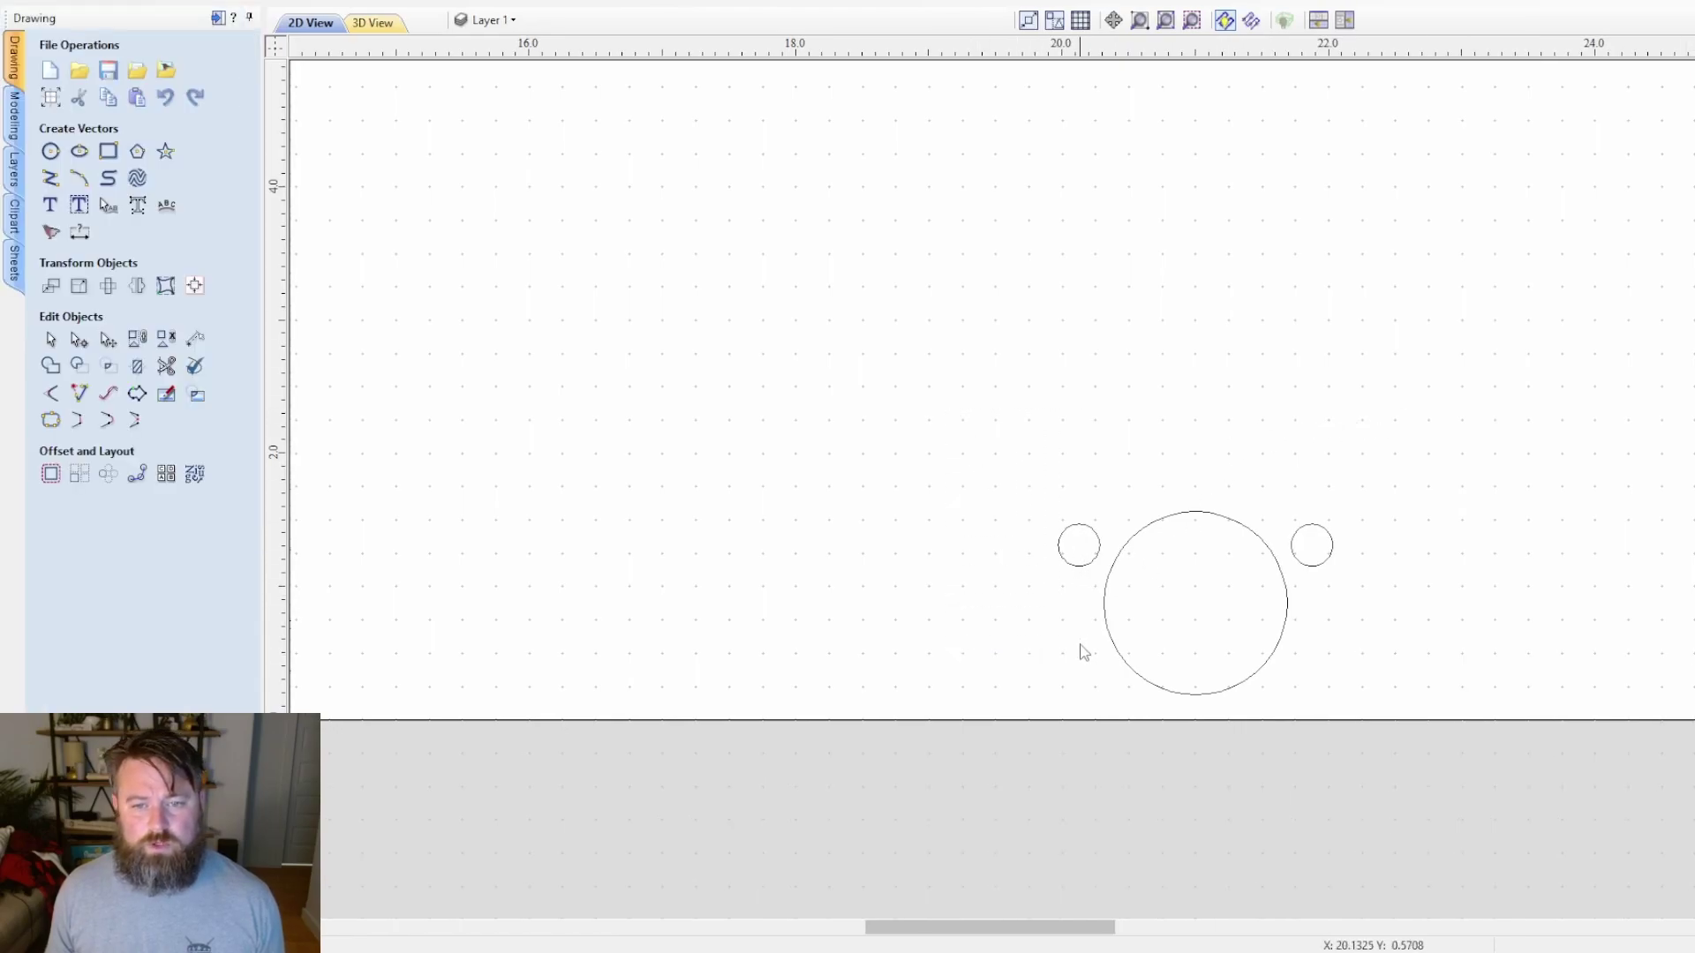
left_click(1074, 569)
left_click(1314, 567, "shift")
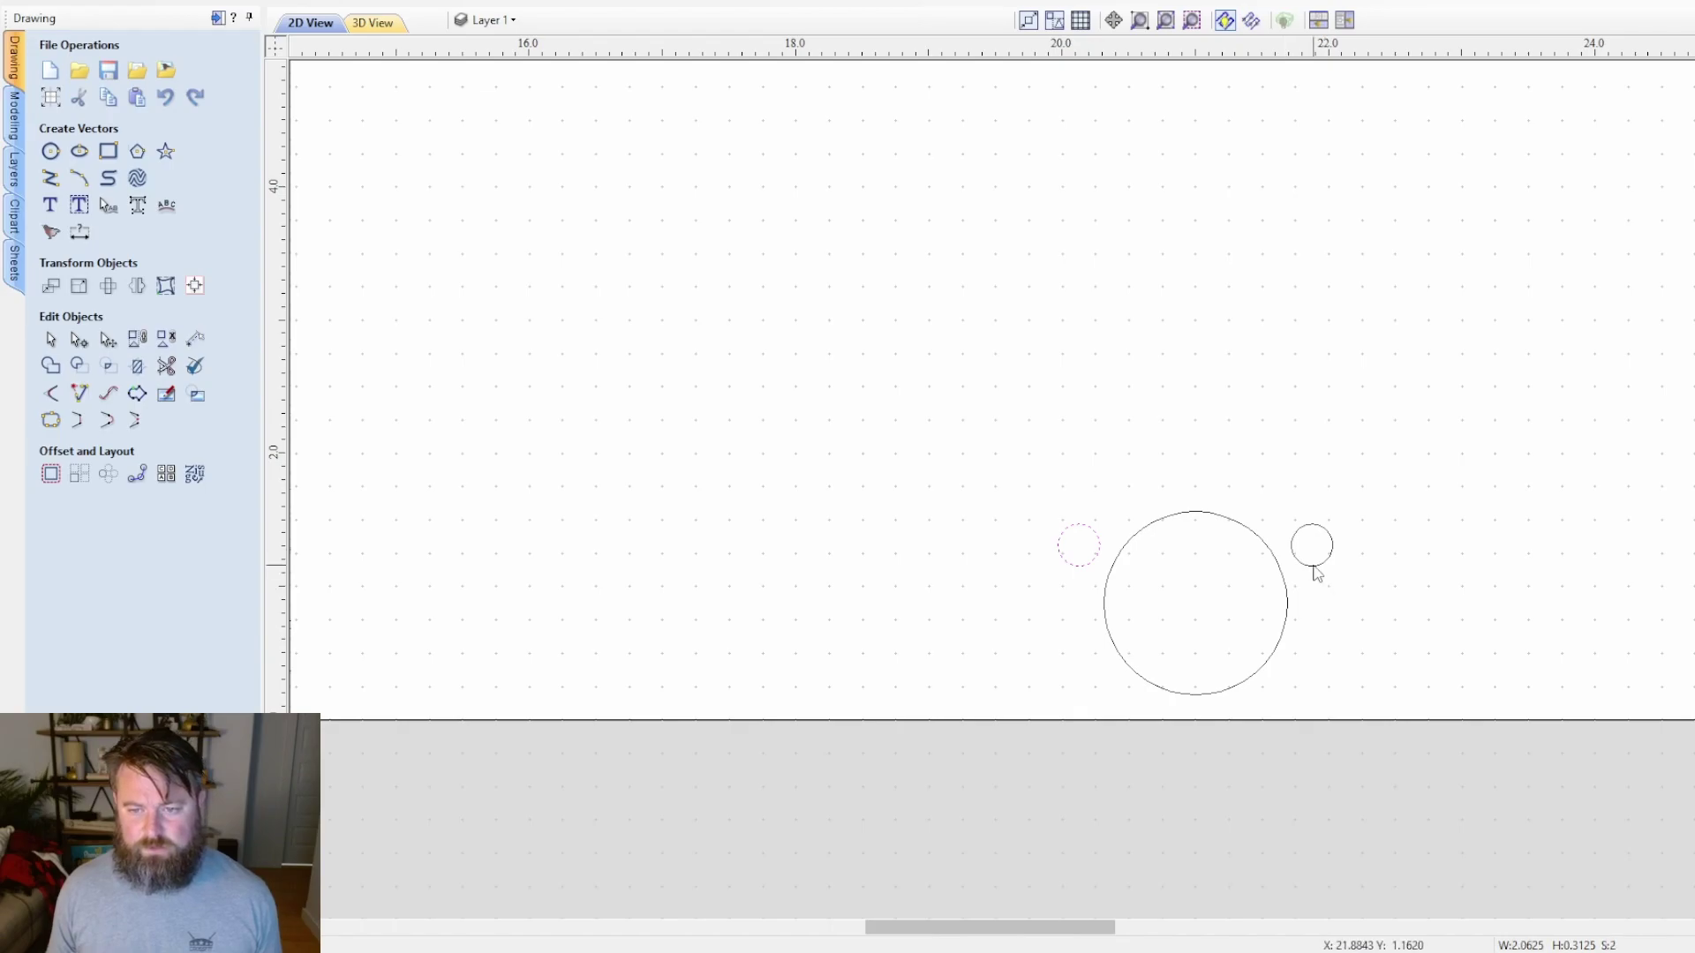
left_click(137, 344)
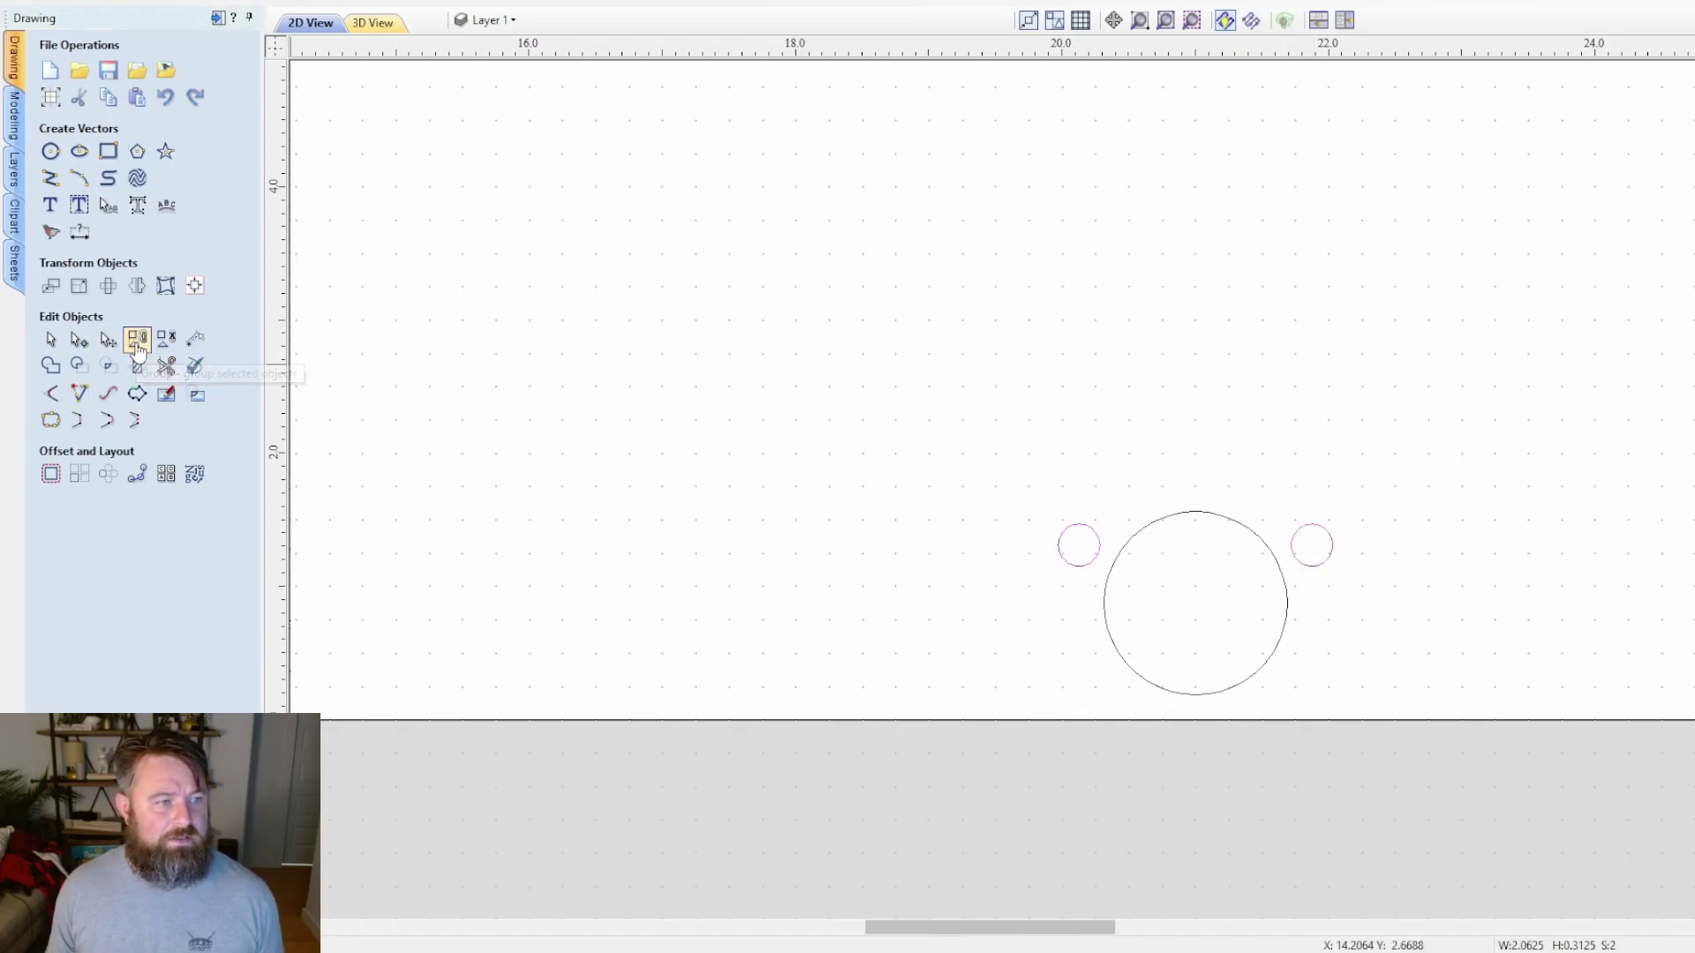
left_click(217, 19)
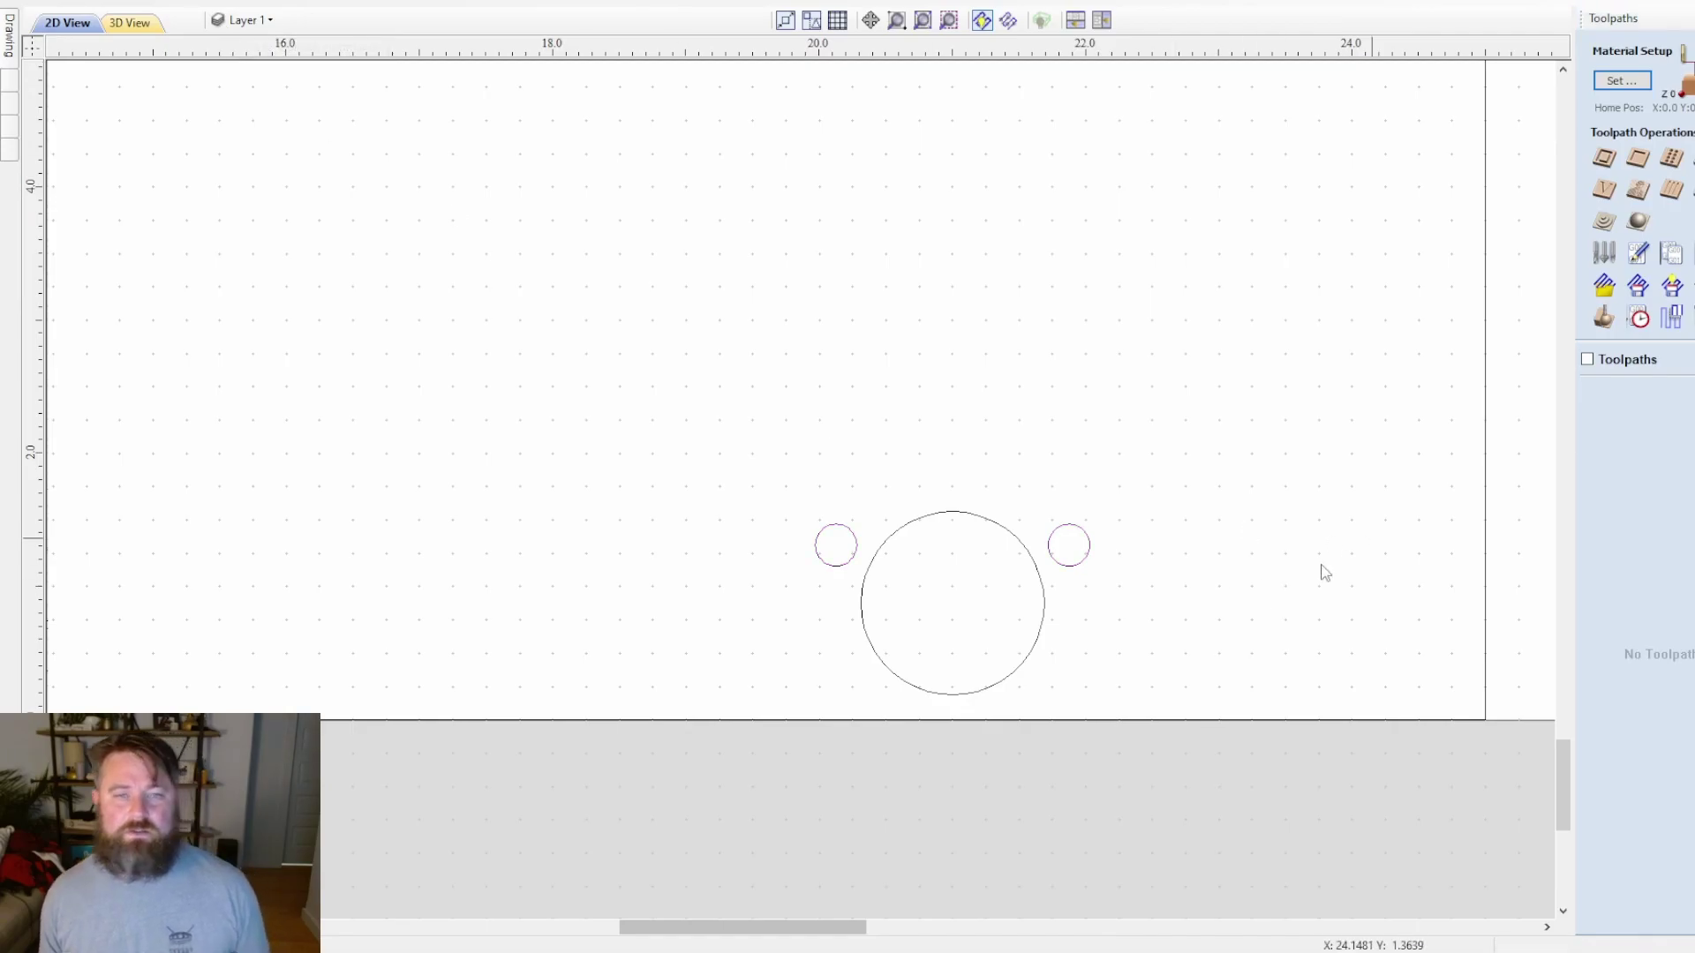
- Check that the two grouped small circles select together, and clear the selection
scroll(1271, 623, "down", 1)
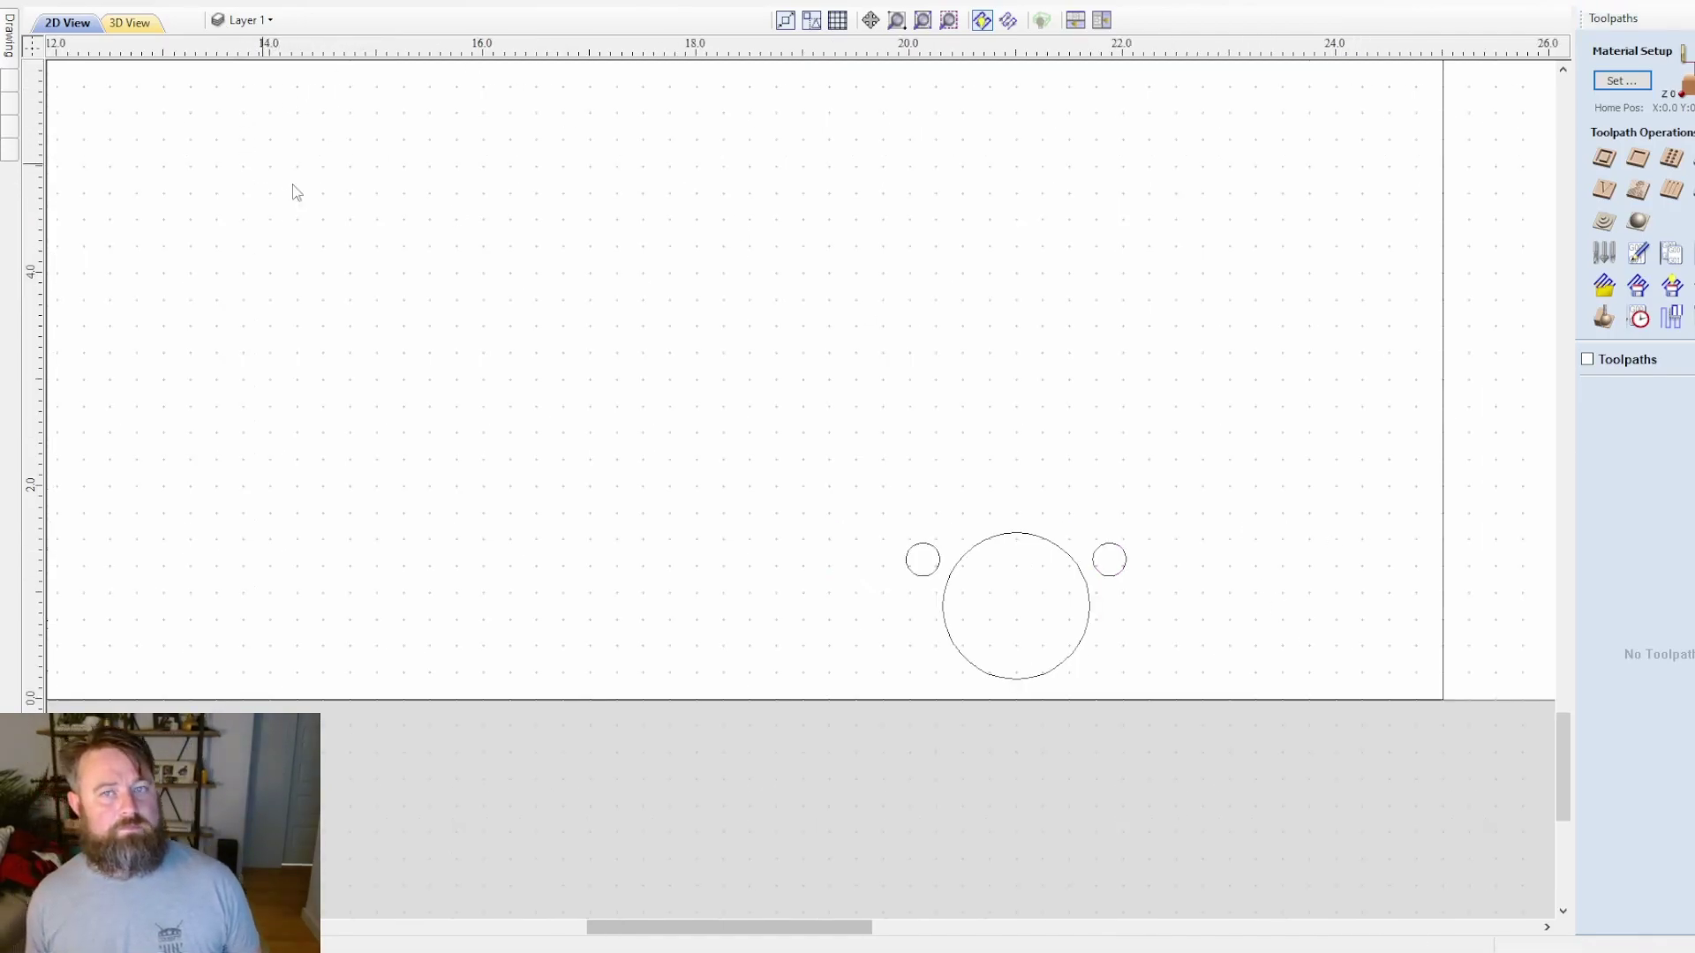
middle_click_drag(1343, 258, 1136, 598)
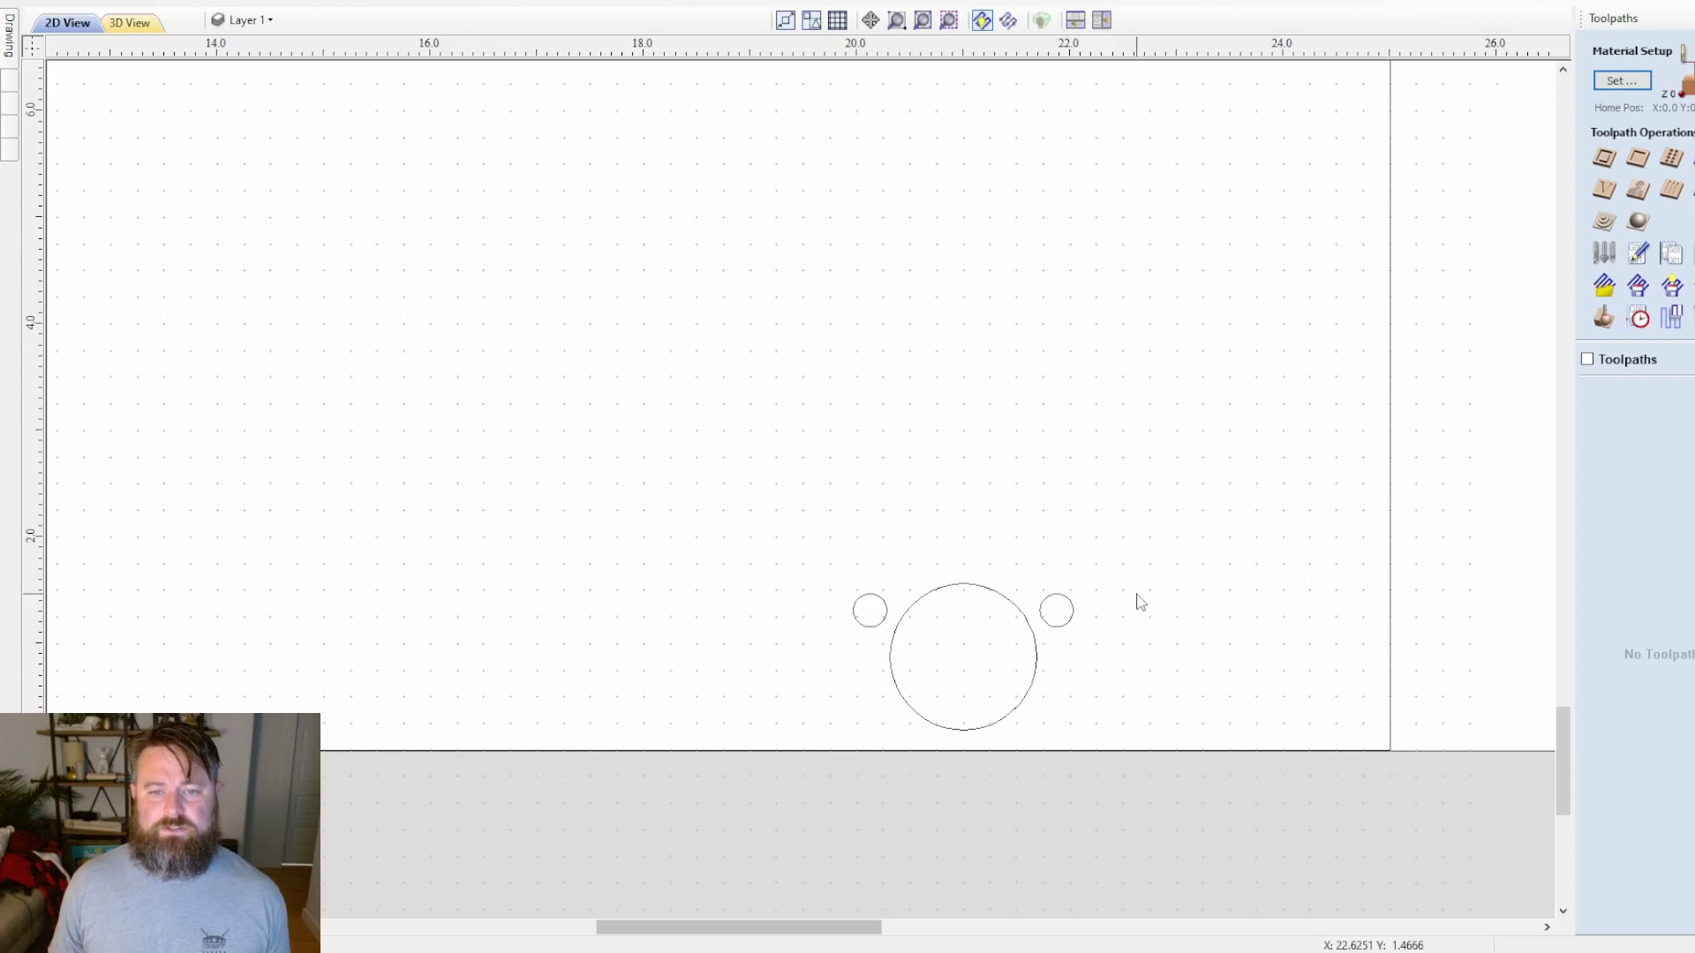
left_click(1071, 622)
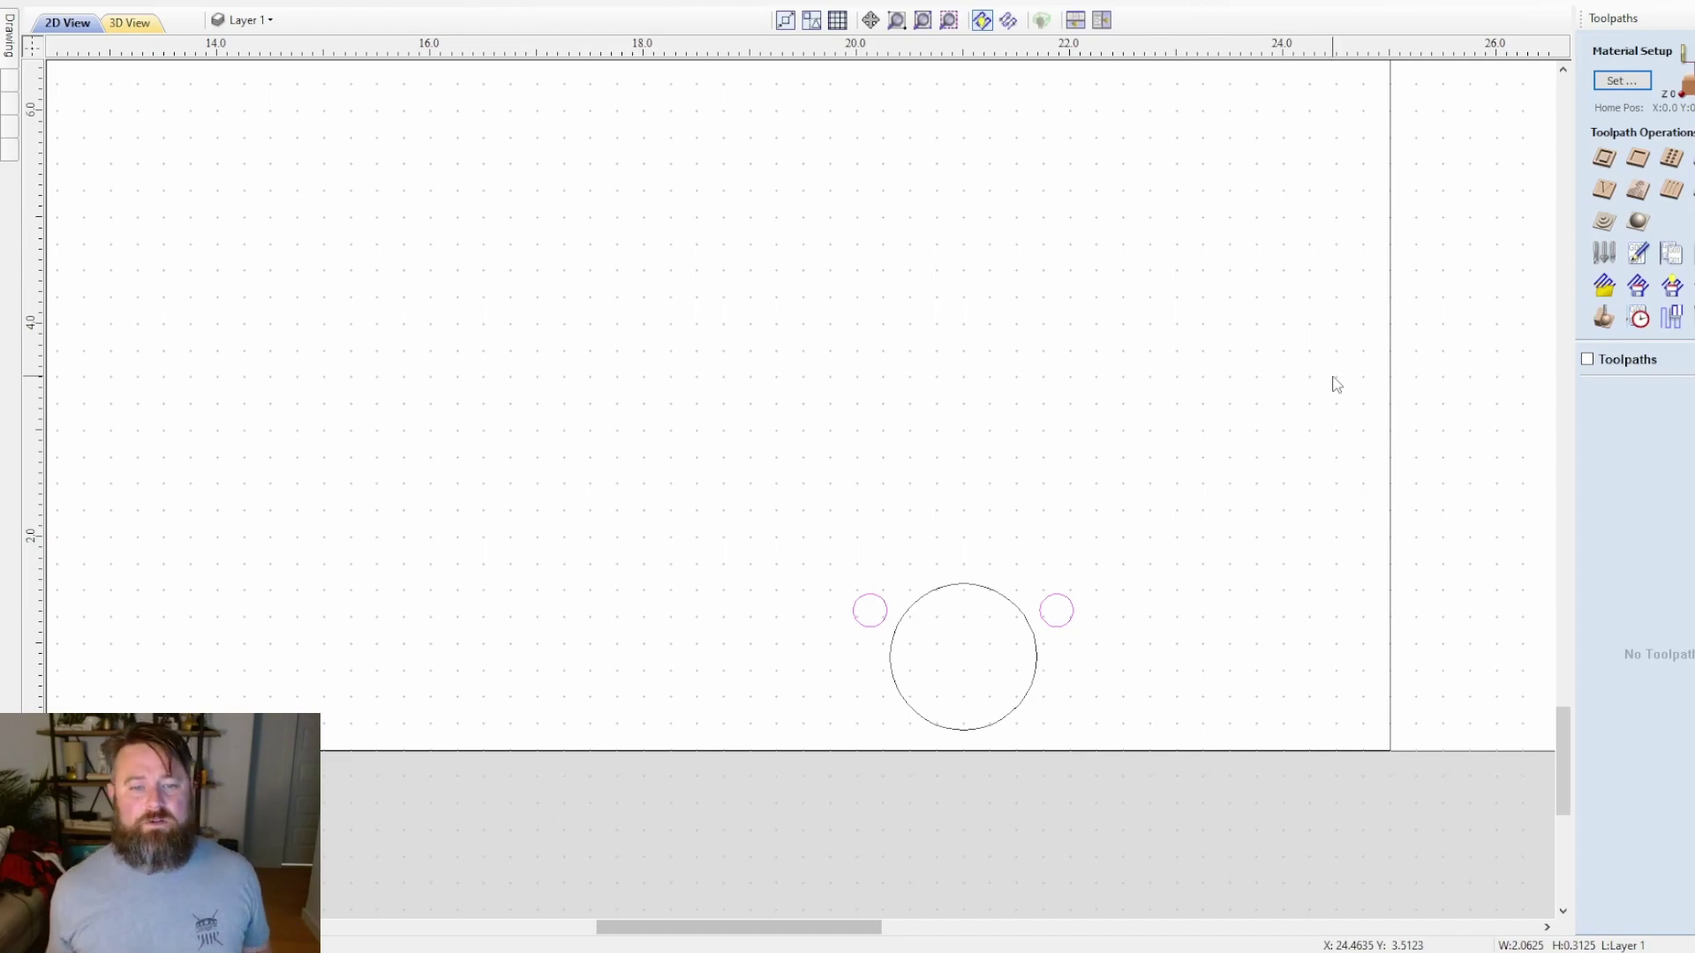
left_click(986, 388)
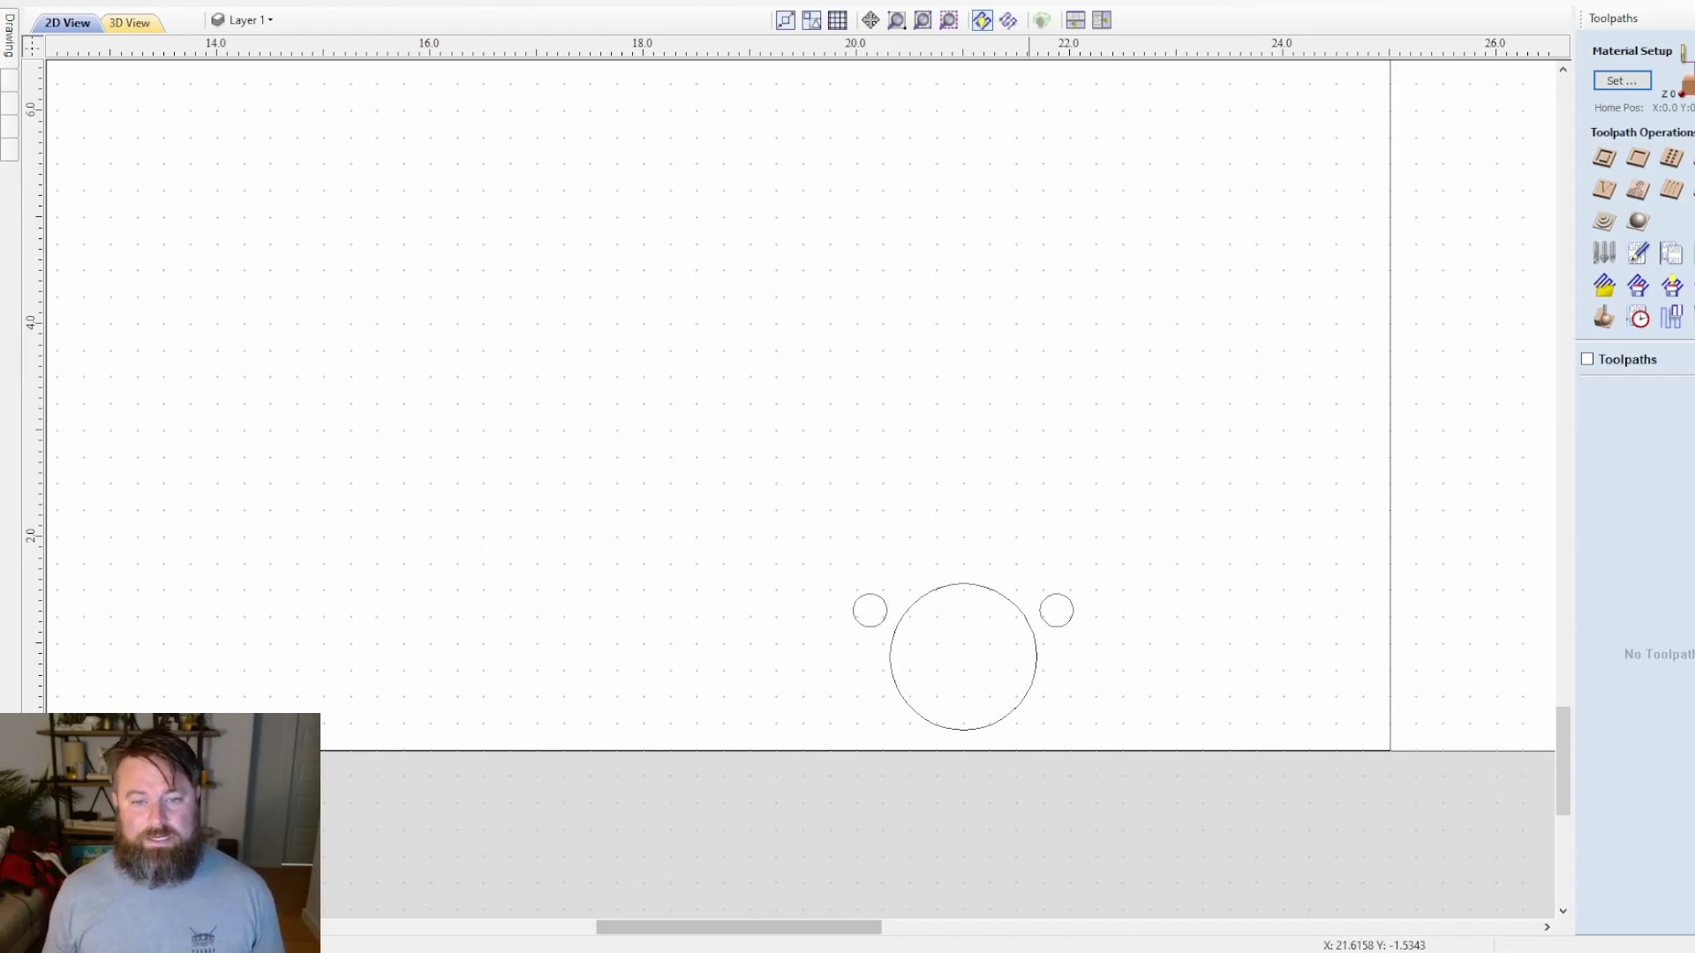
- Calculate a Pocket toolpath for the grouped small circles, replacing the listed tool with the 1/4" end mill
scroll(1099, 627, "down", 1)
scroll(1094, 641, "up", 2)
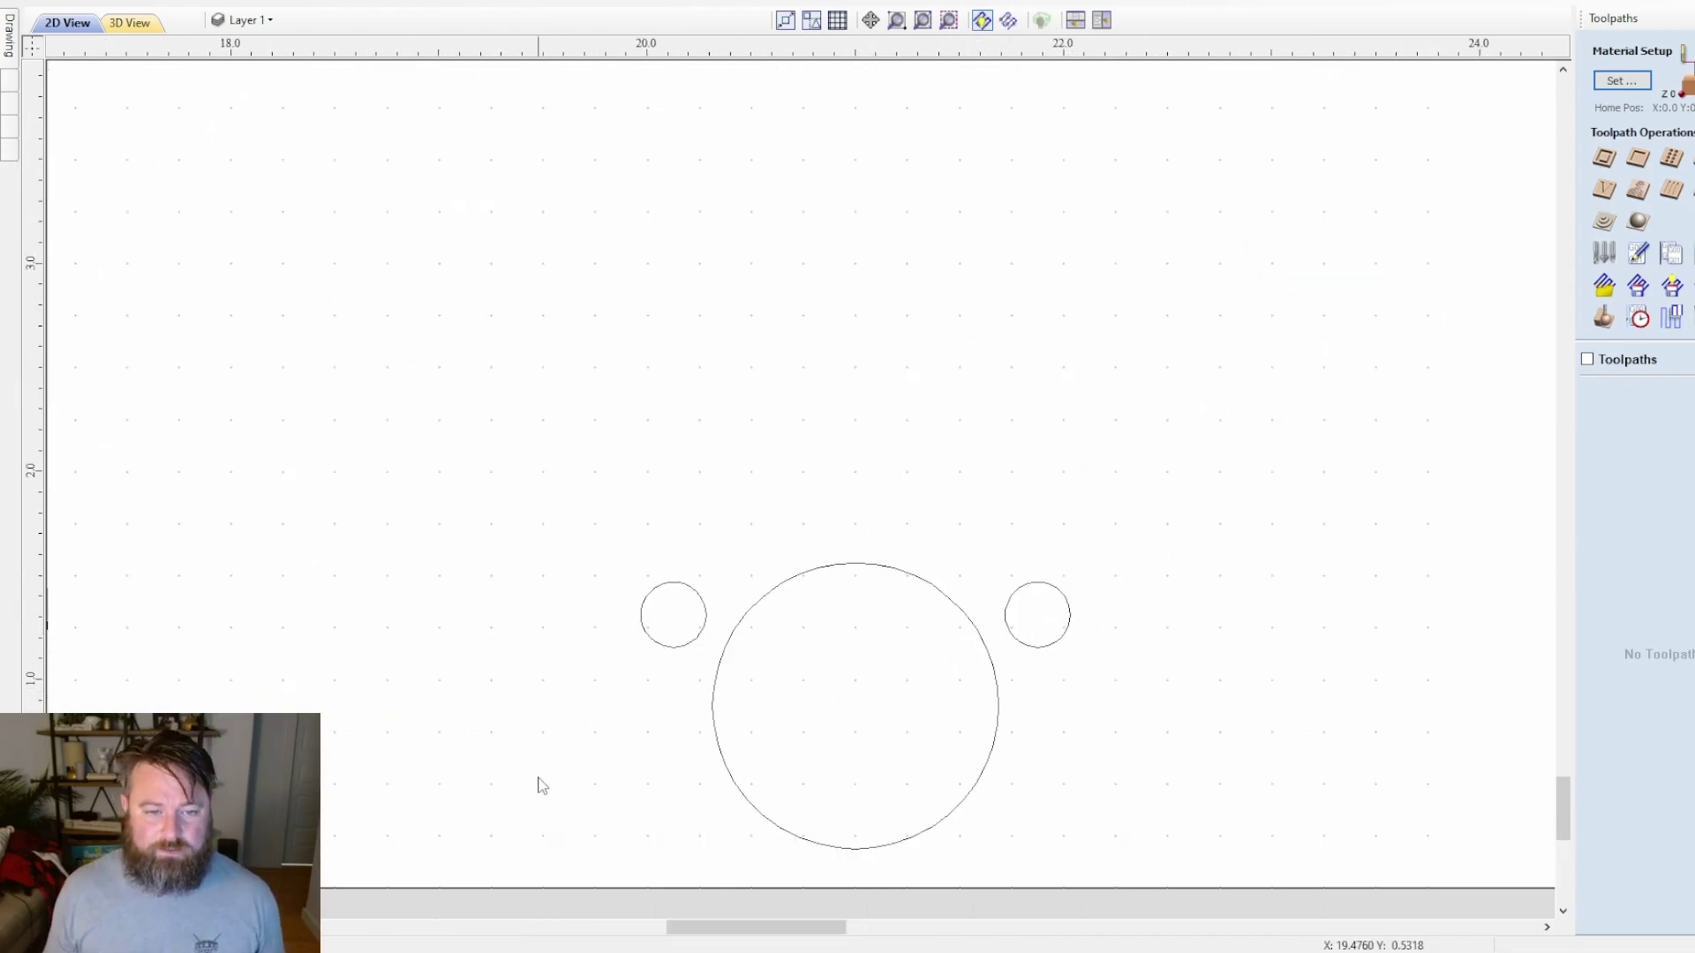
middle_click_drag(1164, 567, 1274, 503)
left_click_drag(1200, 494, 1177, 647)
left_click(1637, 159)
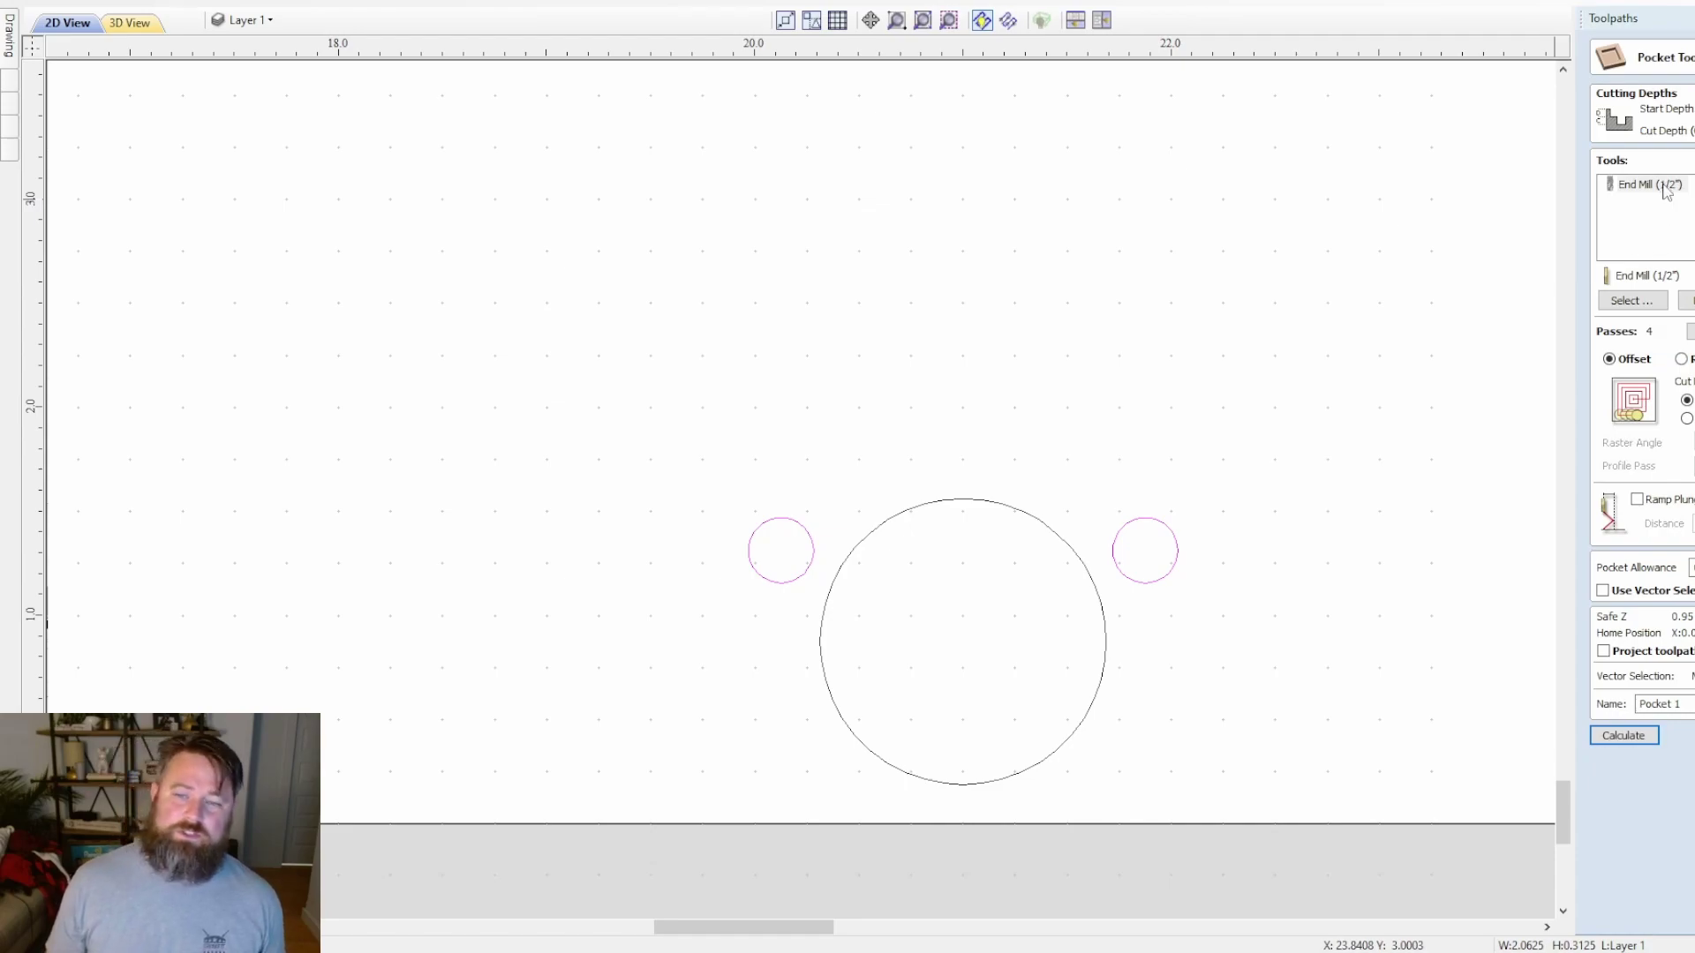
key("Delete")
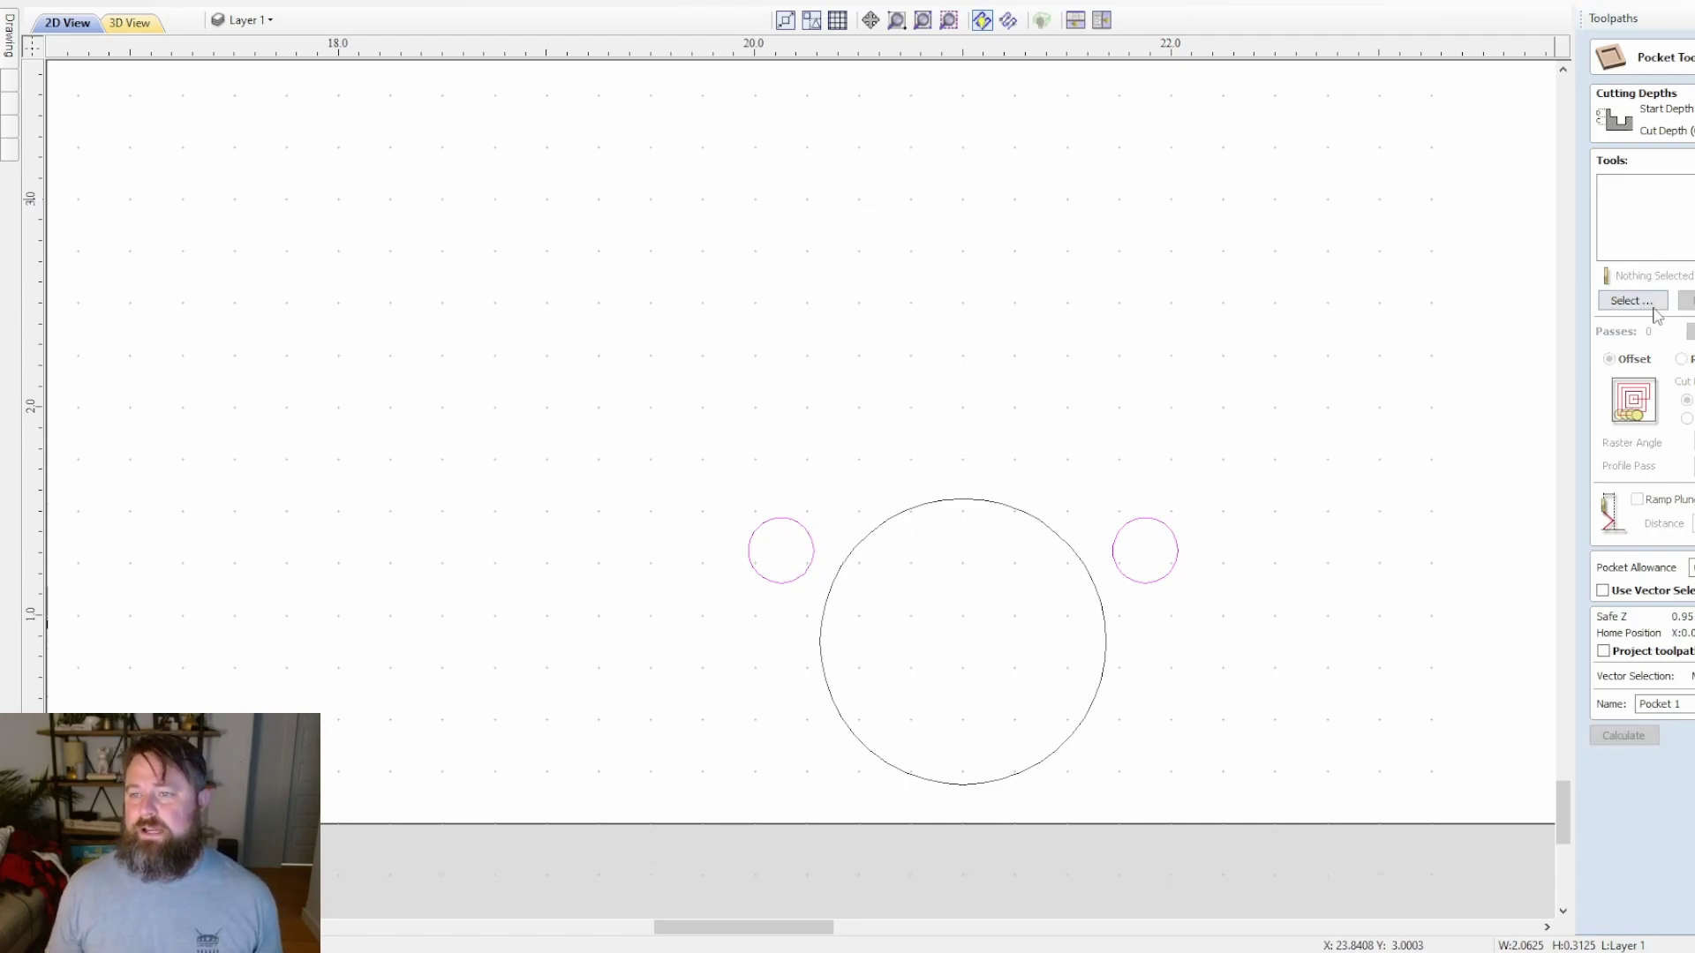
left_click(1627, 303)
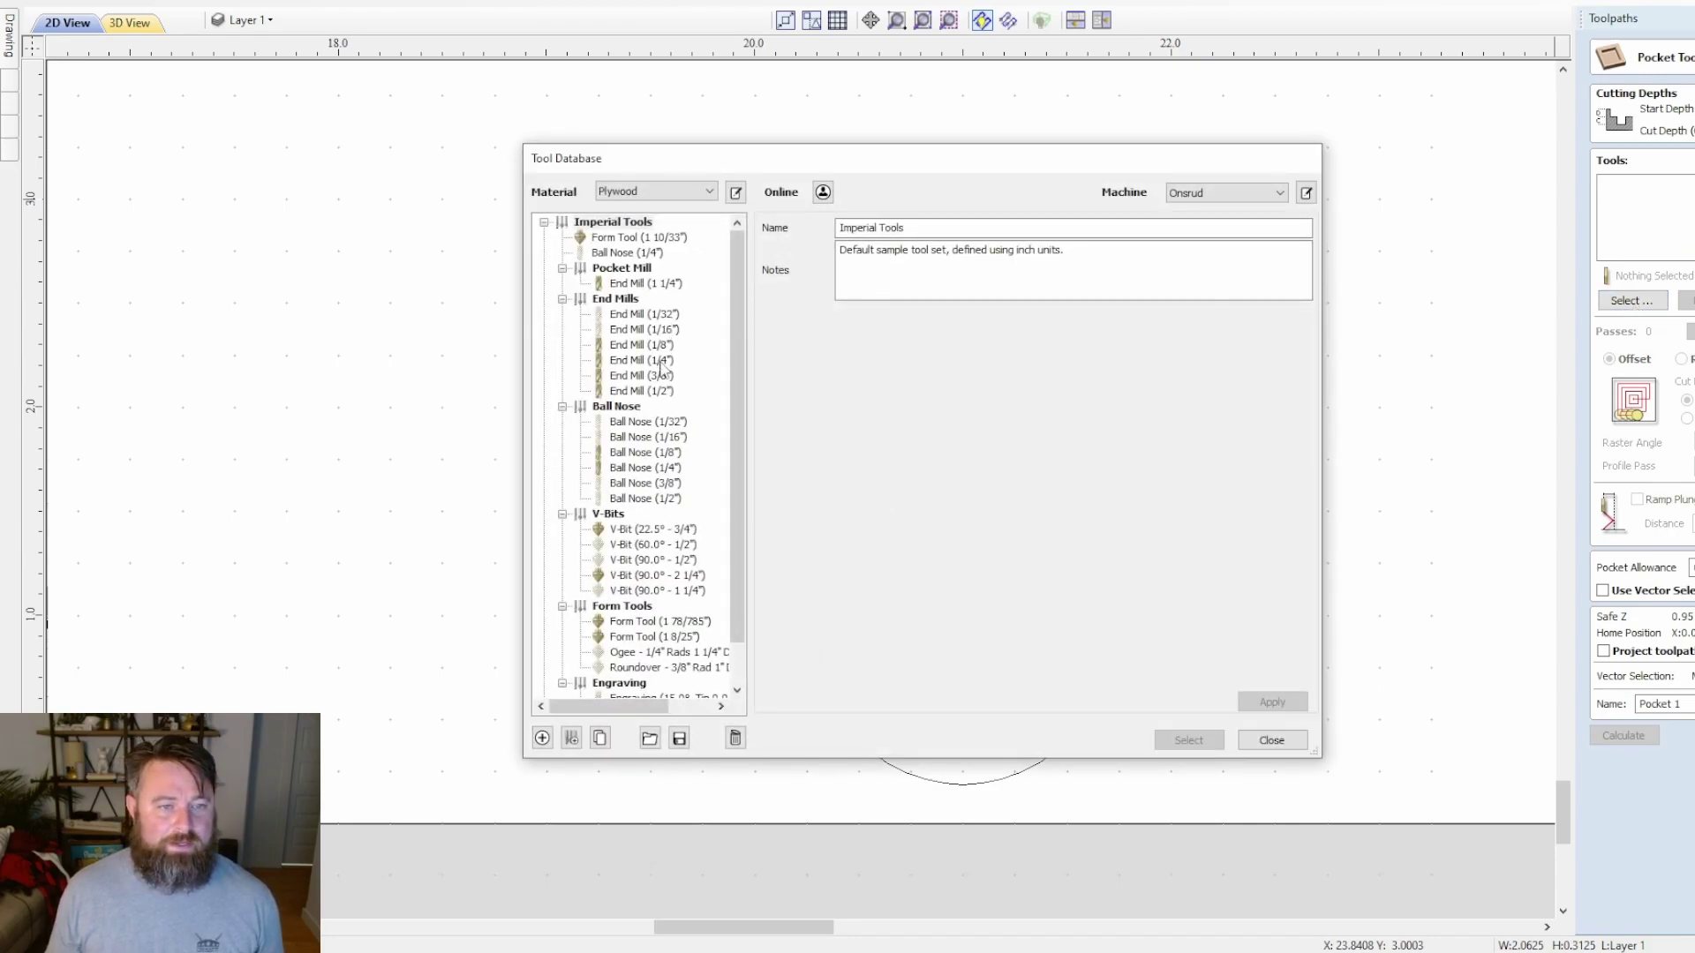
left_click(657, 364)
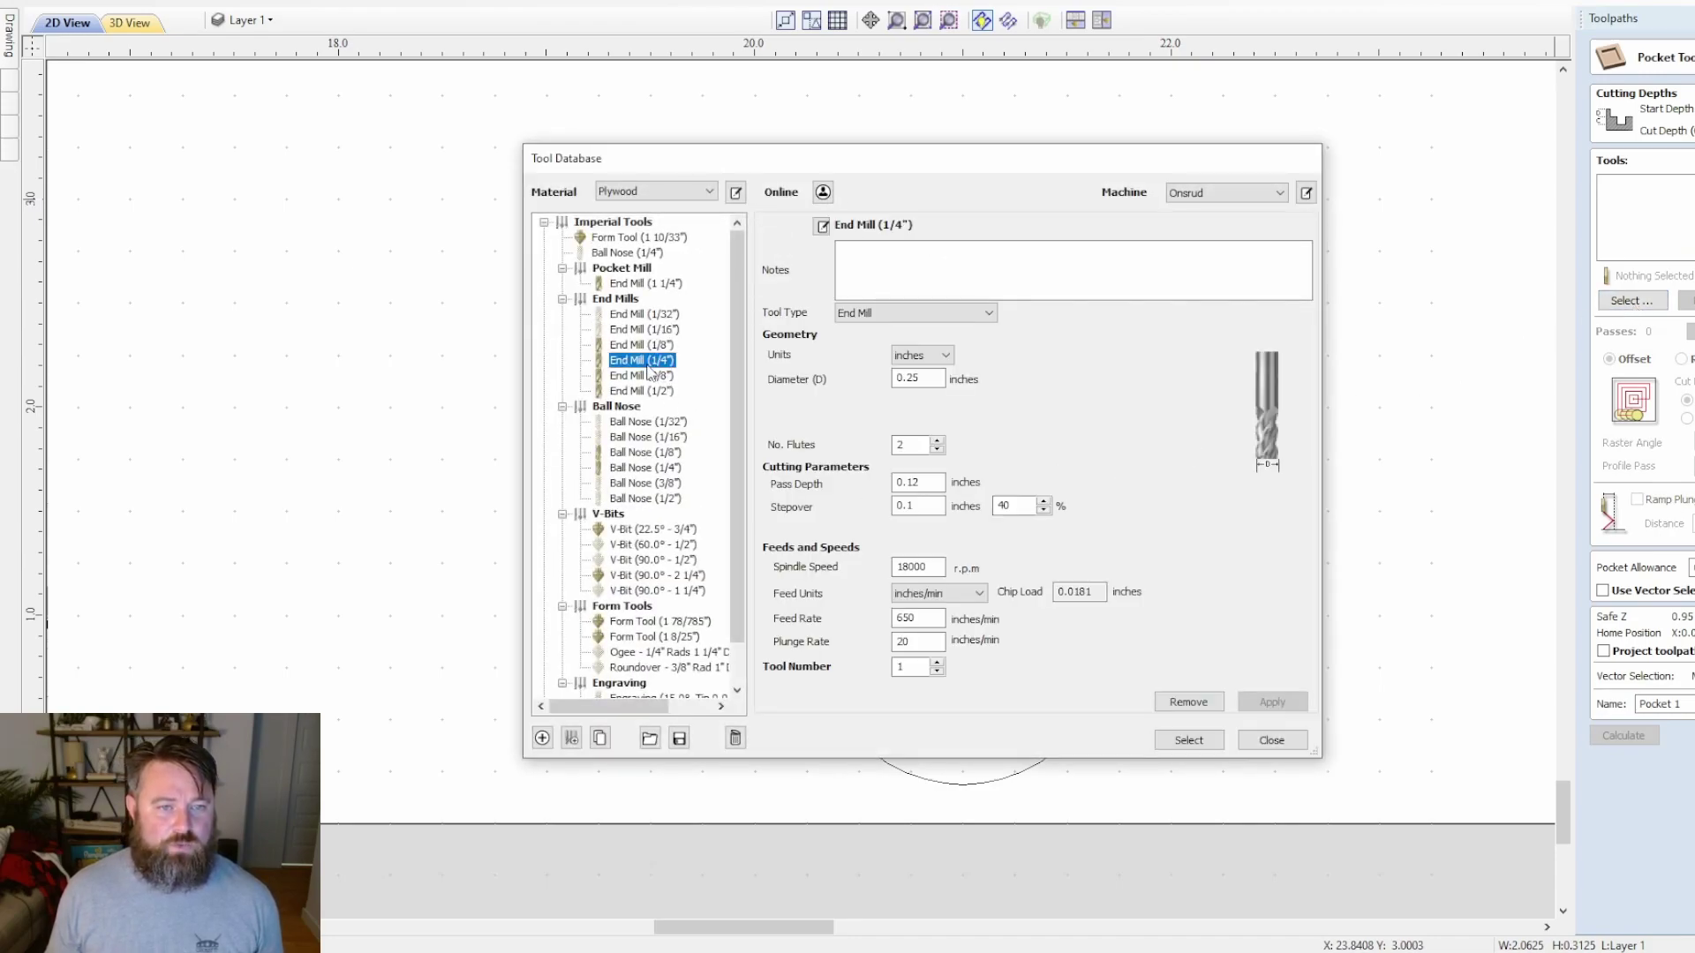
left_click(1167, 742)
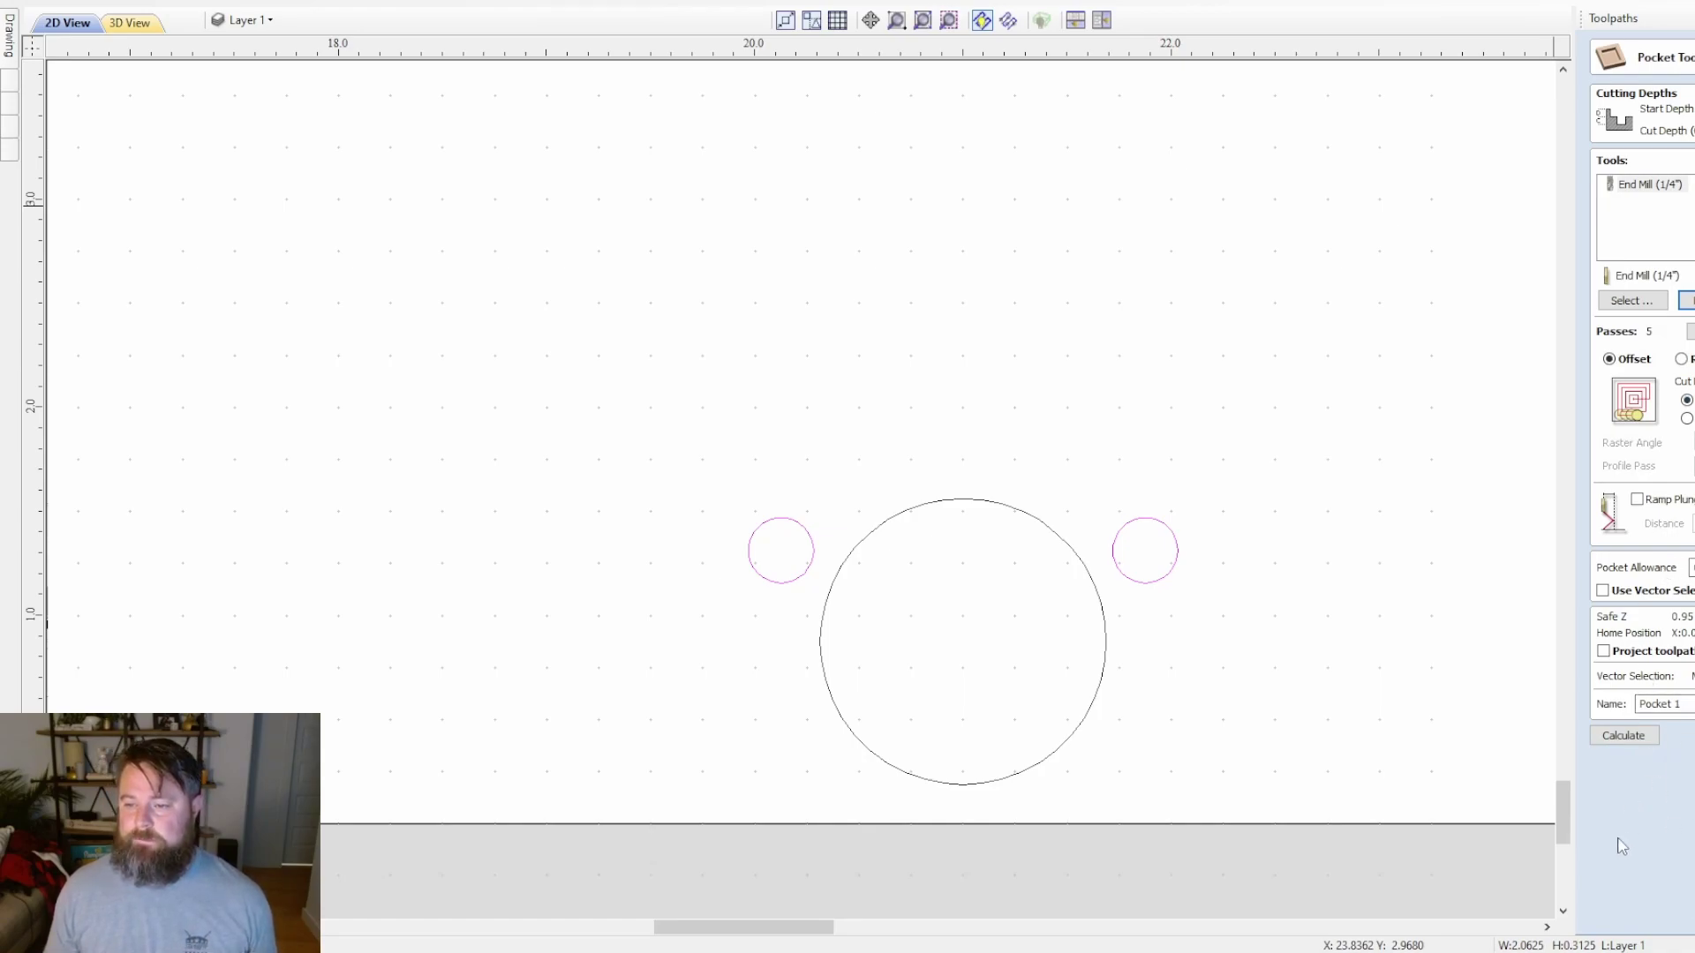
left_click(1634, 735)
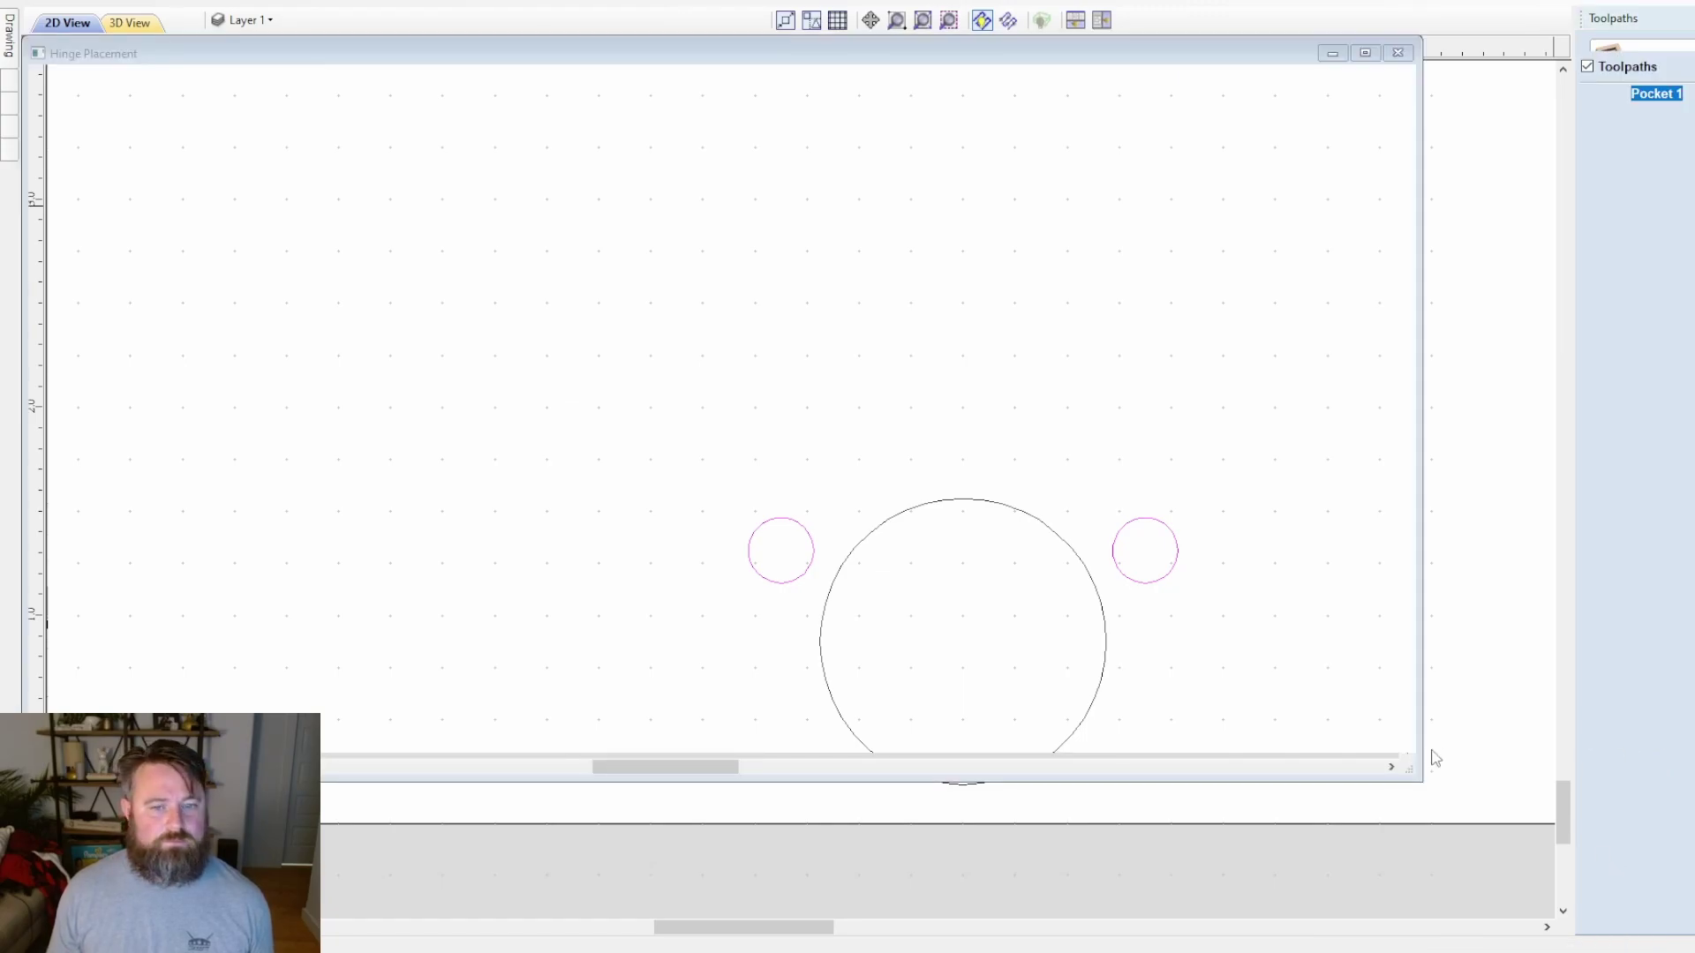
- Preview the small-circle pocket toolpath in 3D and examine the two machined holes up close
scroll(740, 706, "up", 5)
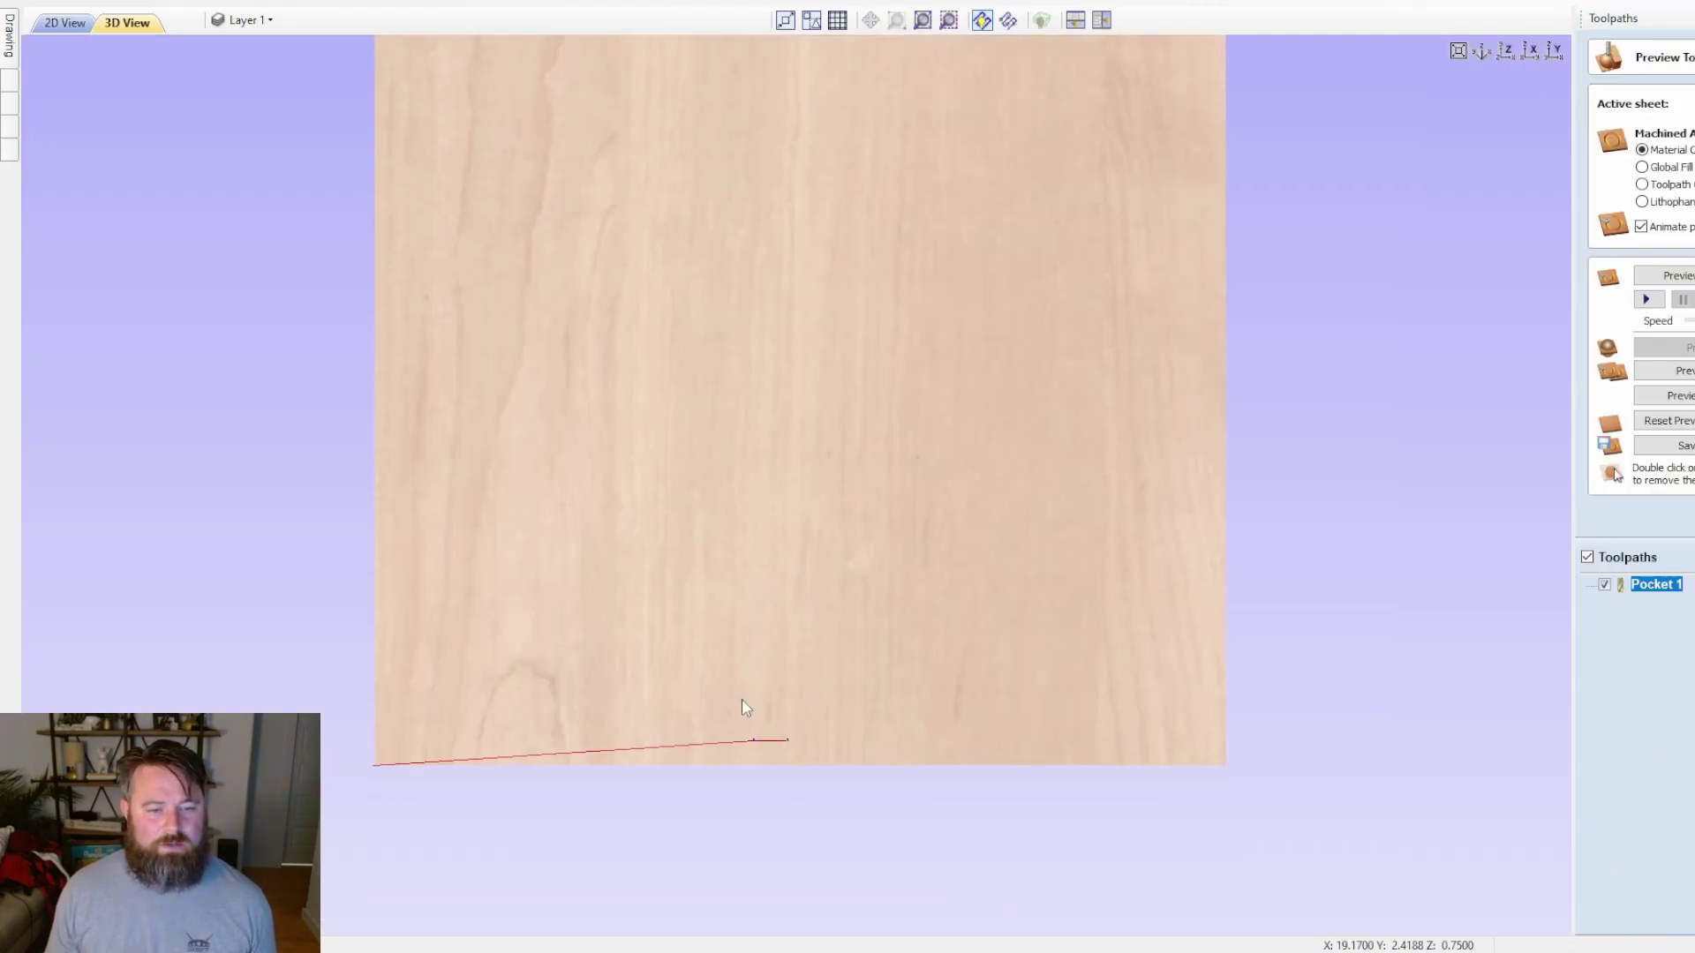
middle_click_drag(819, 870, 803, 812)
scroll(803, 812, "up", 2)
scroll(903, 679, "up", 2)
middle_click_drag(902, 679, 1059, 380)
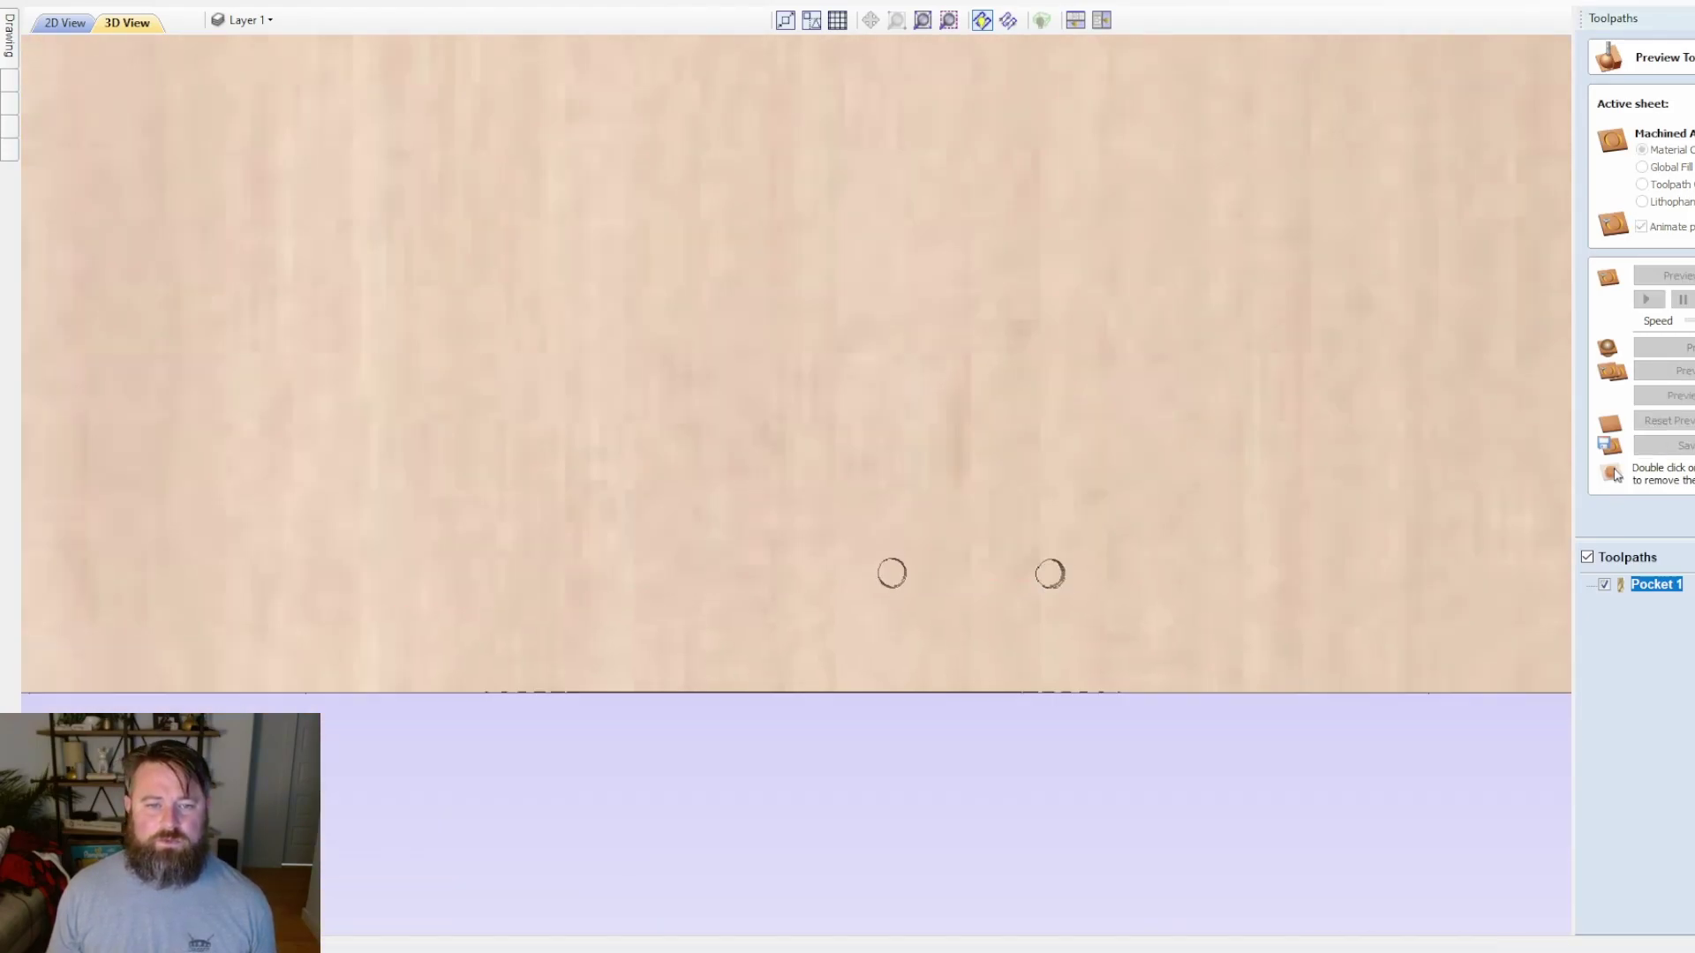
left_click_drag(1045, 648, 994, 624)
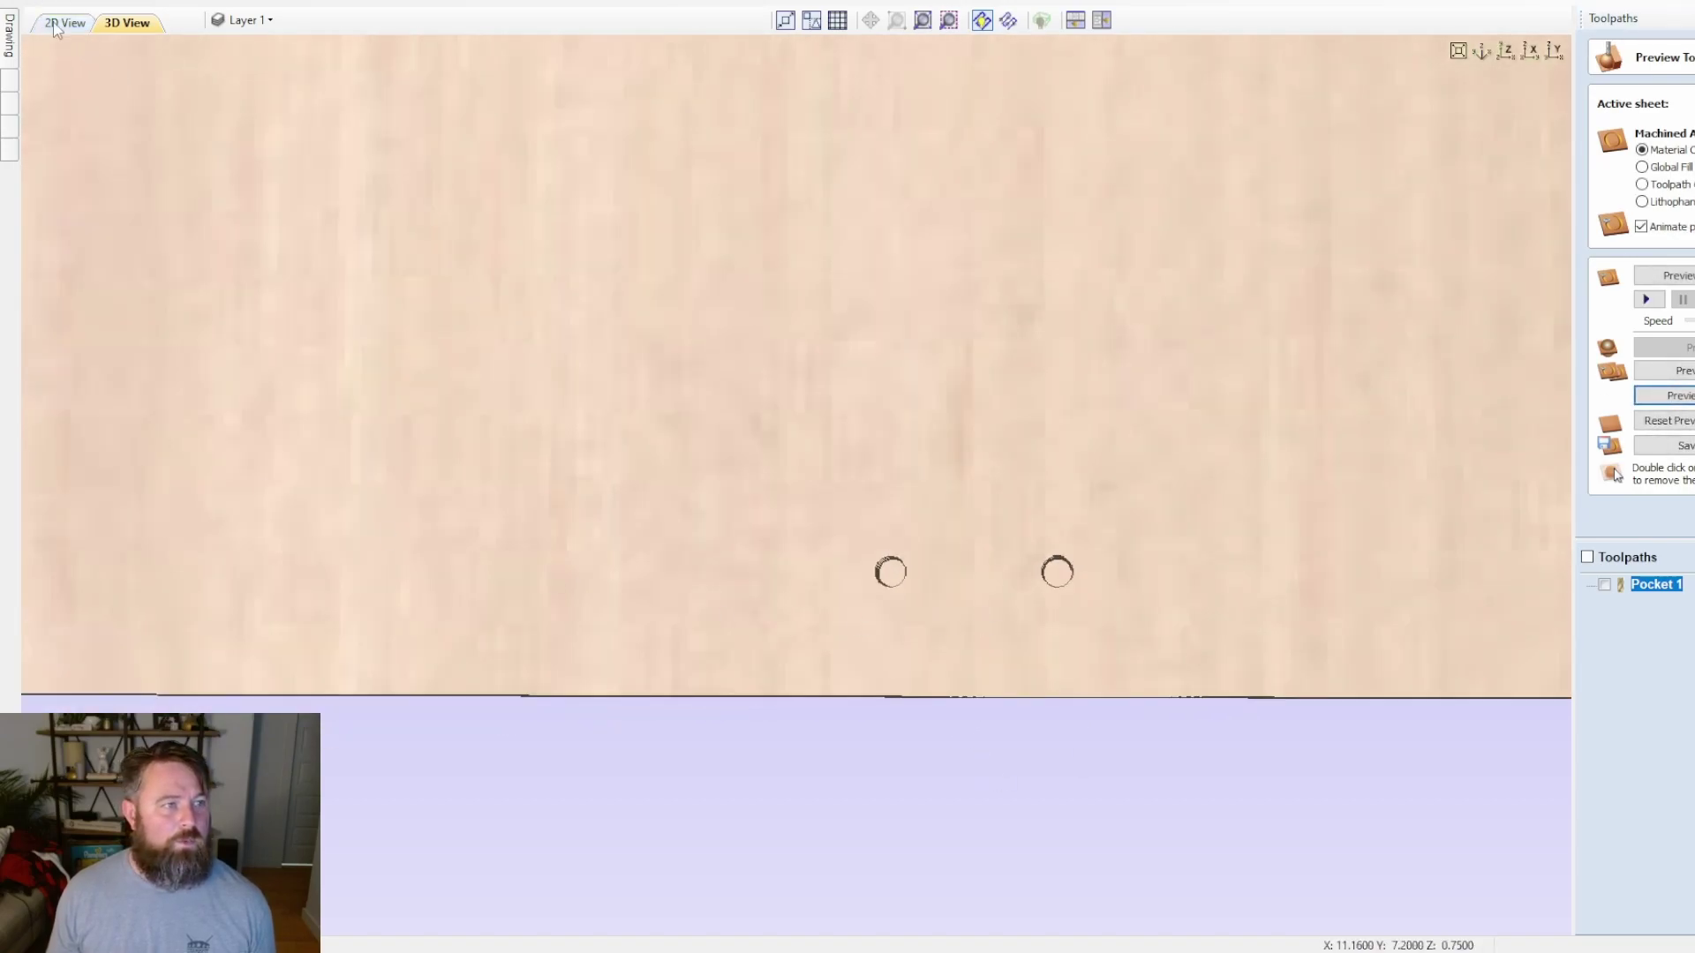
- Calculate a Pocket toolpath for the large circle of the second hinge hole set using the 1/2" end mill
key("F2")
left_click(995, 552)
key("Escape")
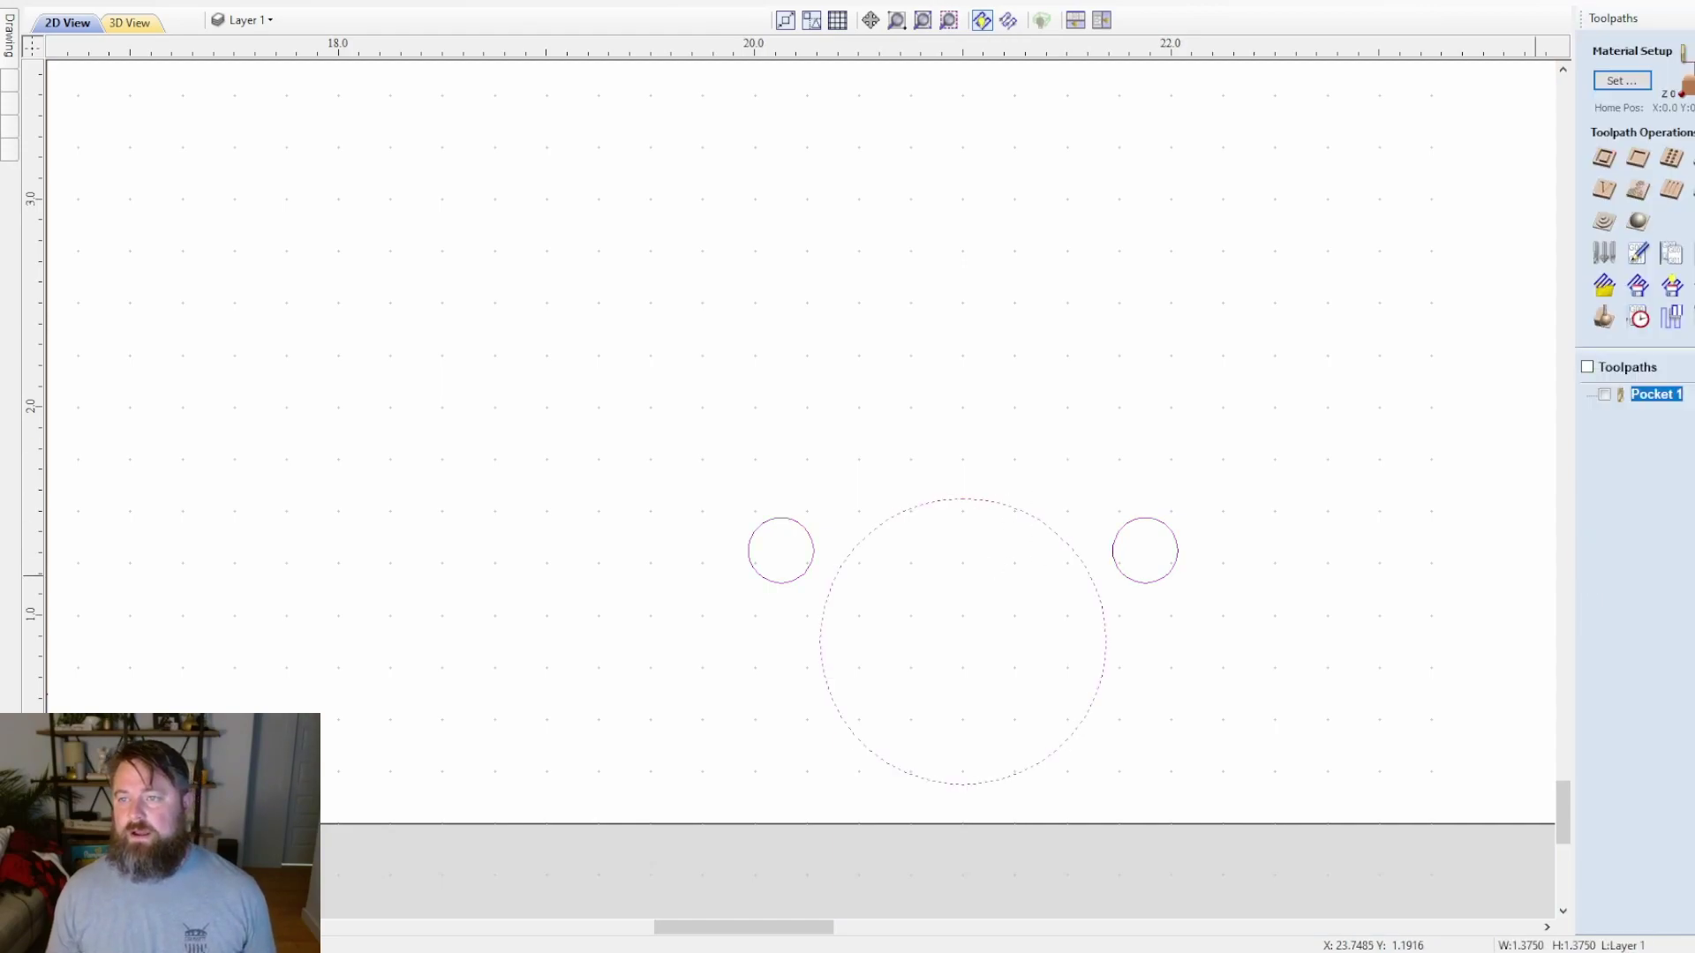
left_click(1645, 171)
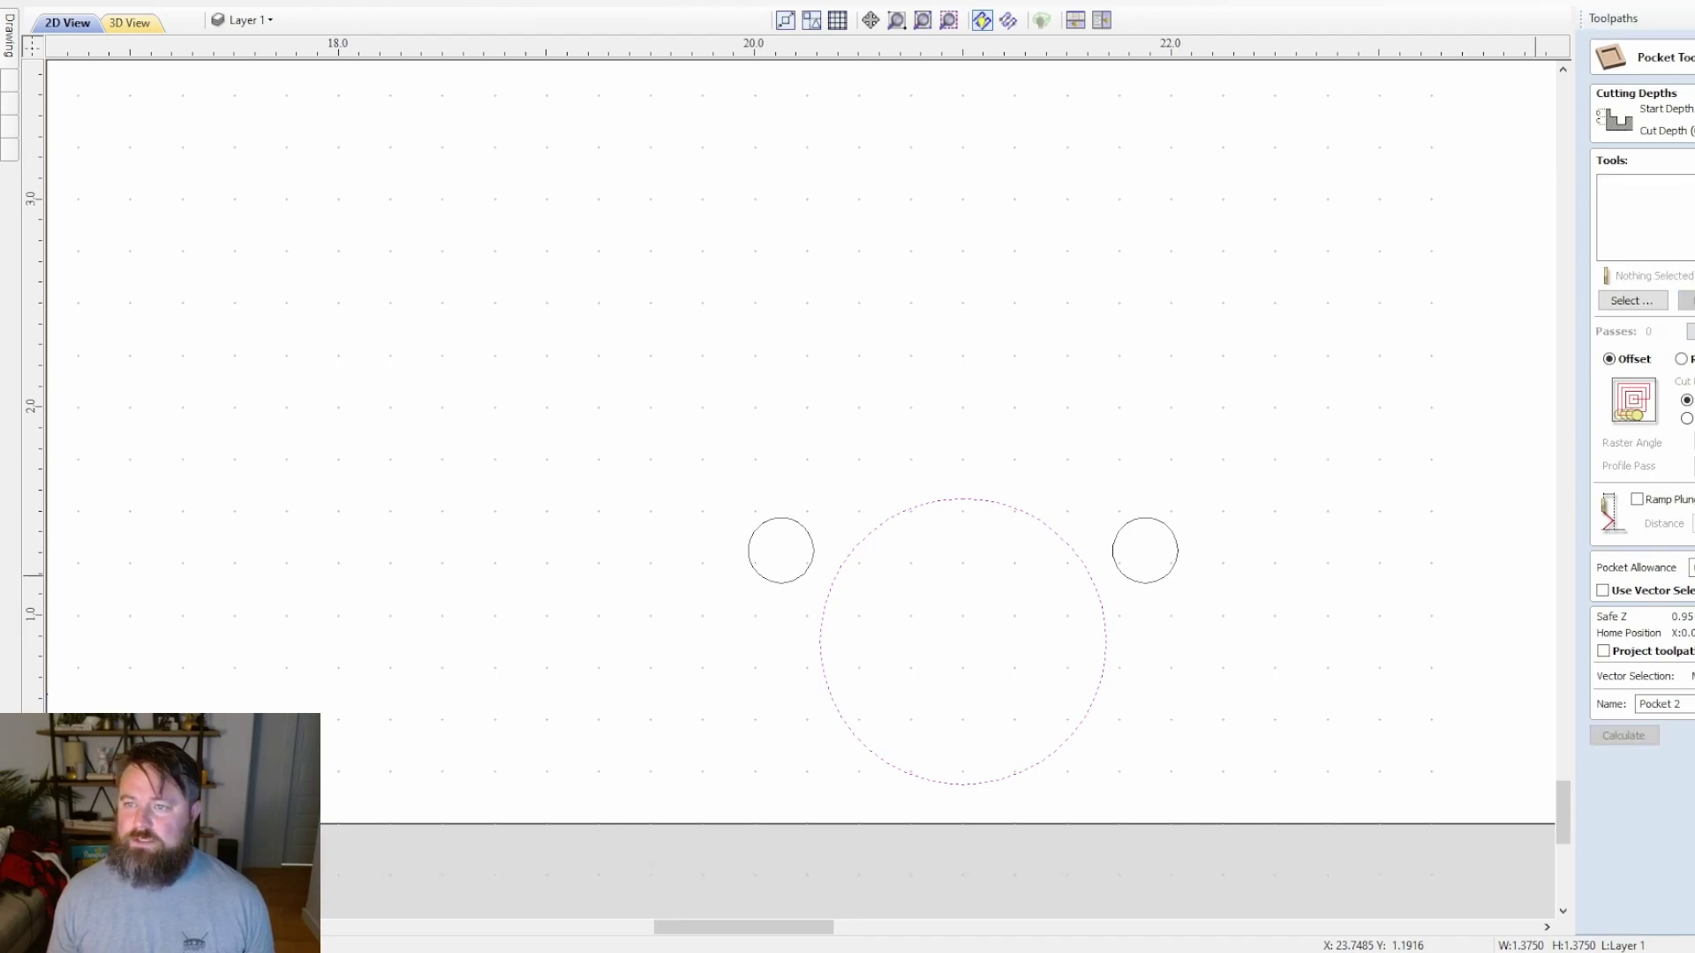
left_click(1632, 301)
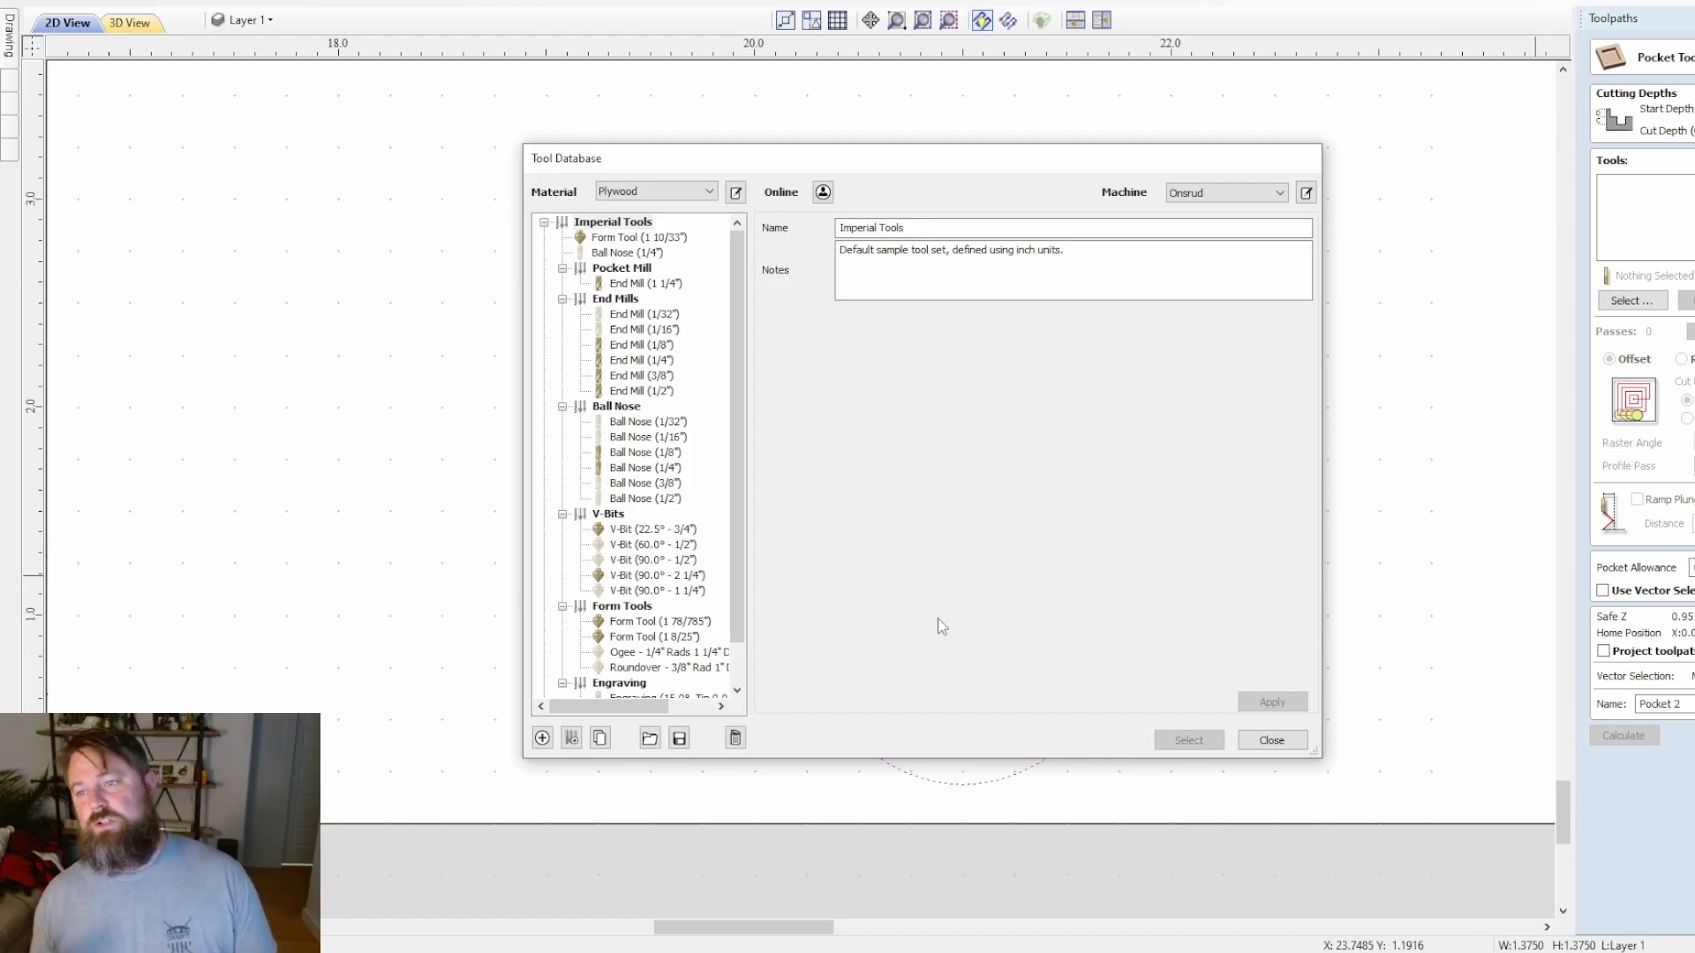
left_click(632, 391)
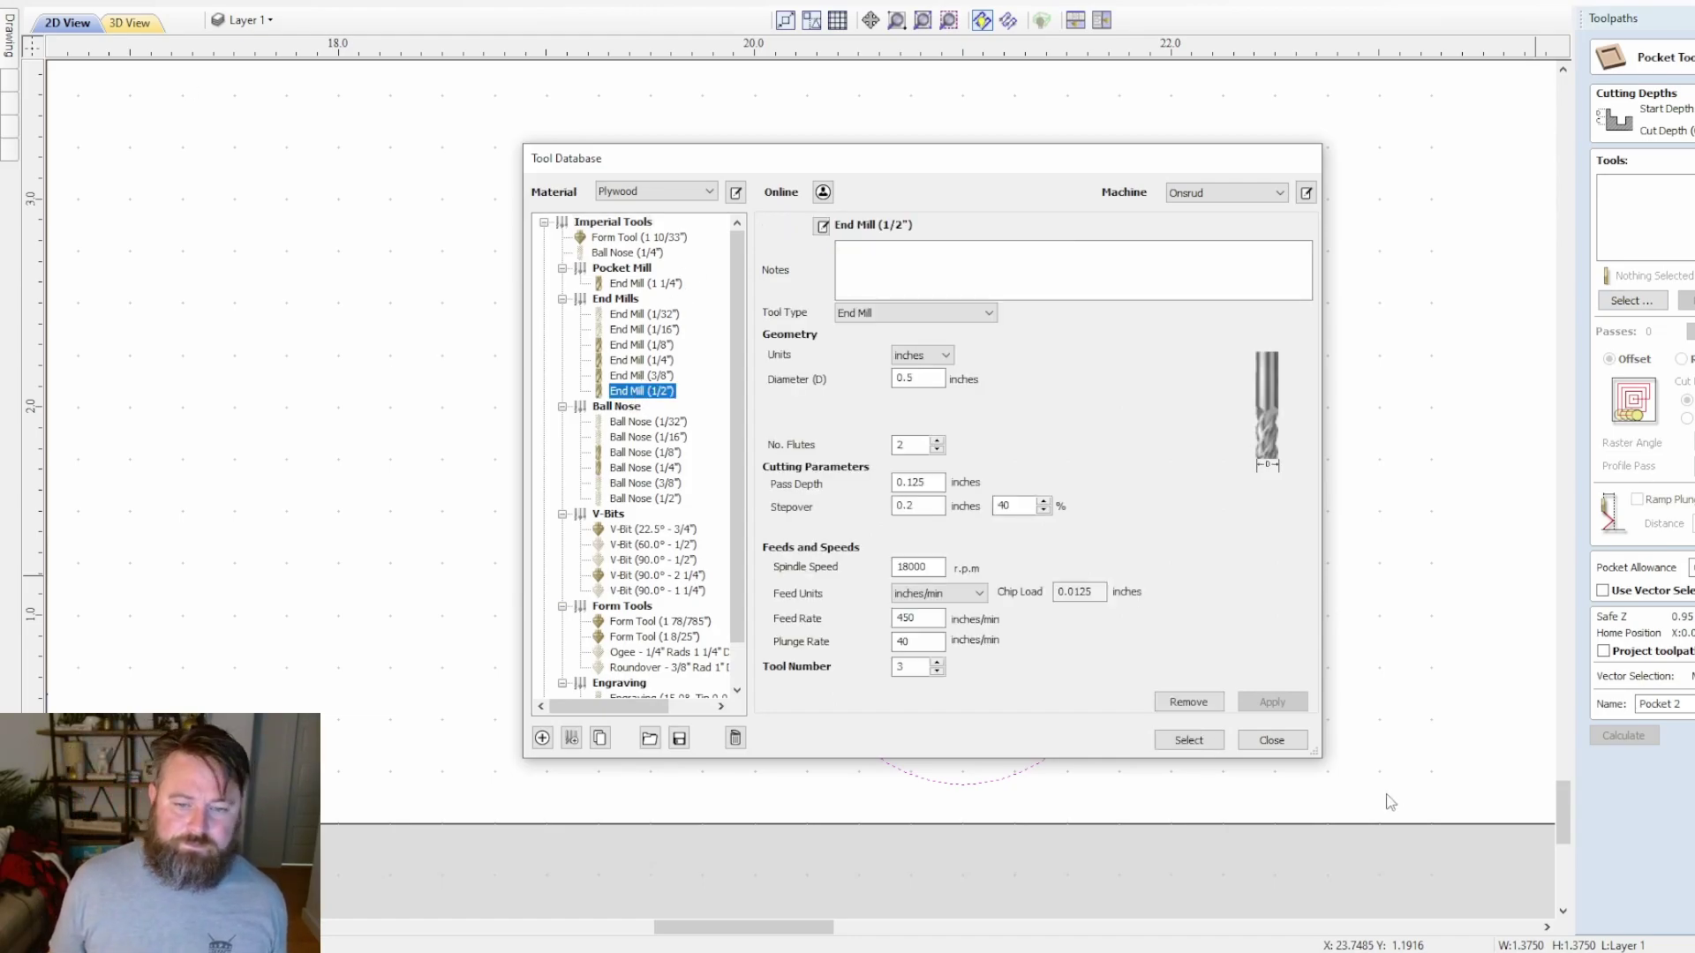
left_click(1188, 744)
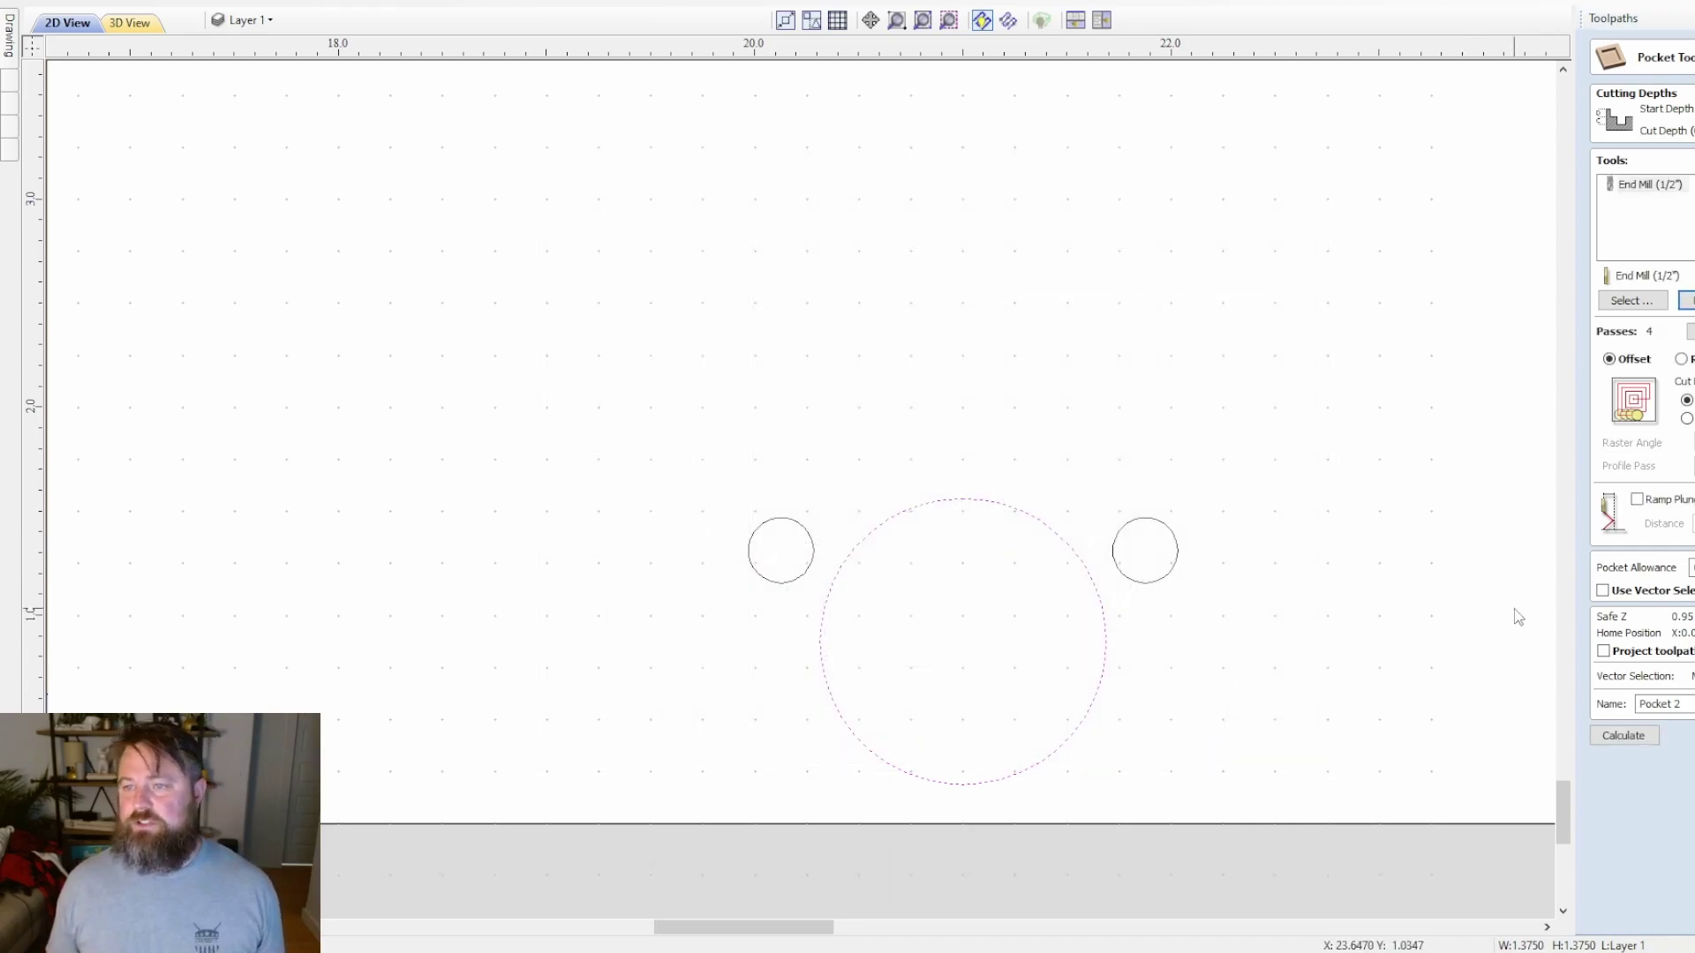
left_click(1631, 751)
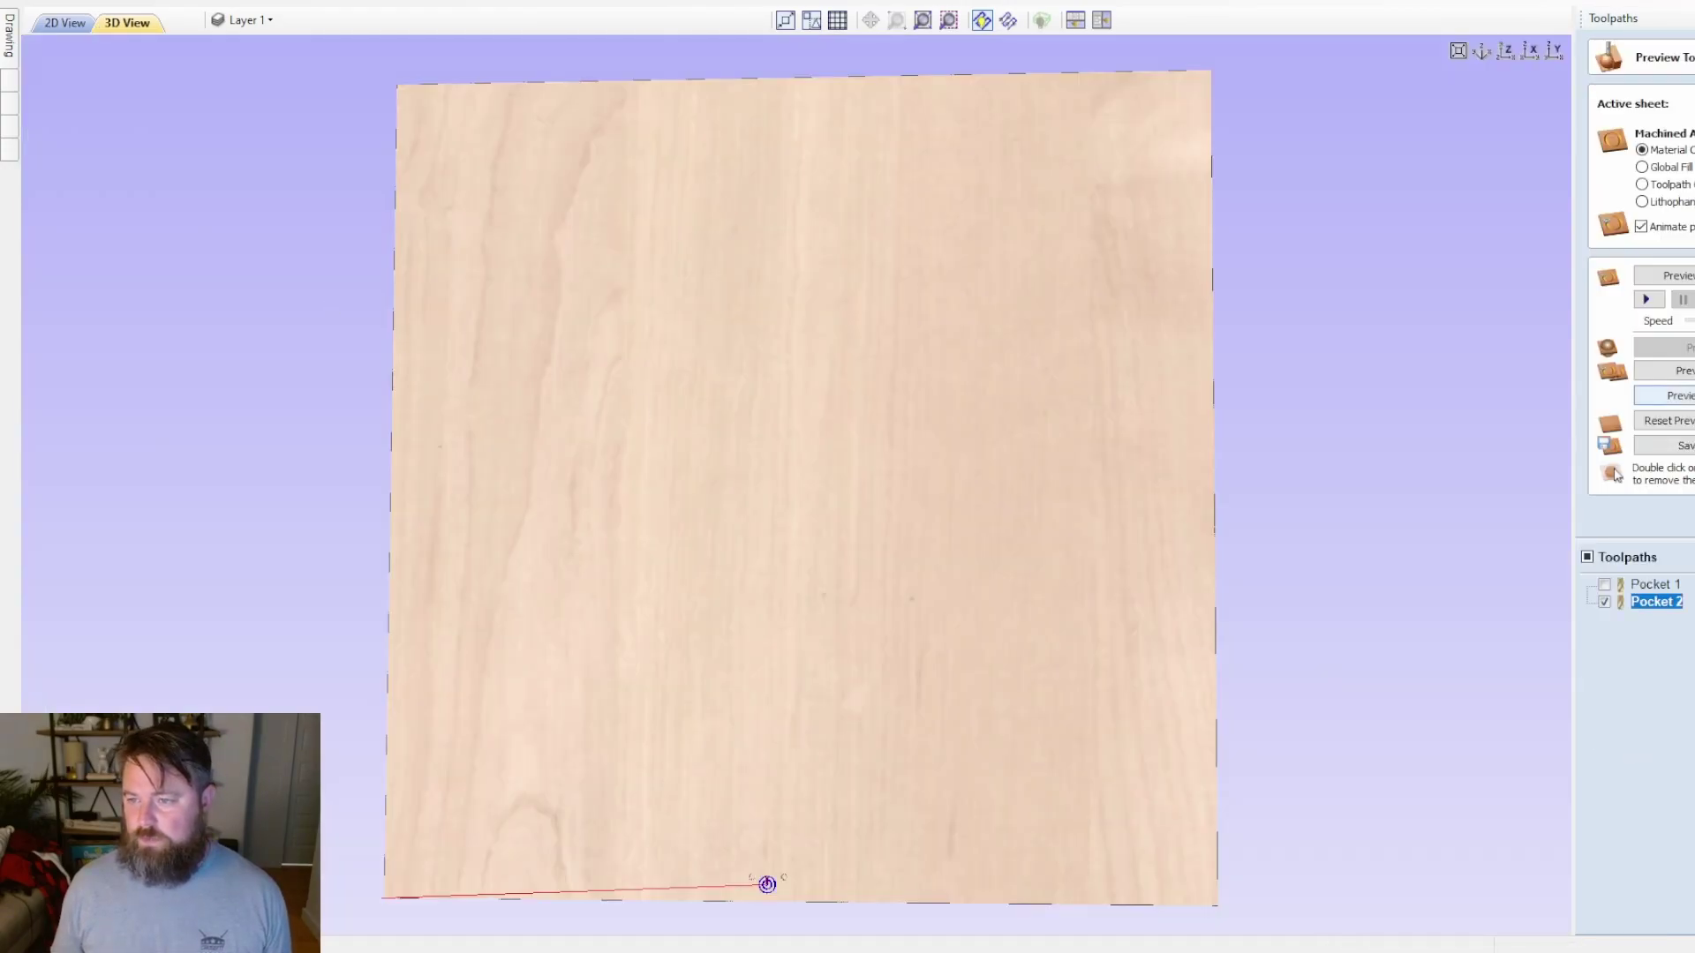
- Preview the large-circle pocket in 3D and examine the three machined hinge holes up close from an angle
middle_click_drag(862, 795, 898, 589)
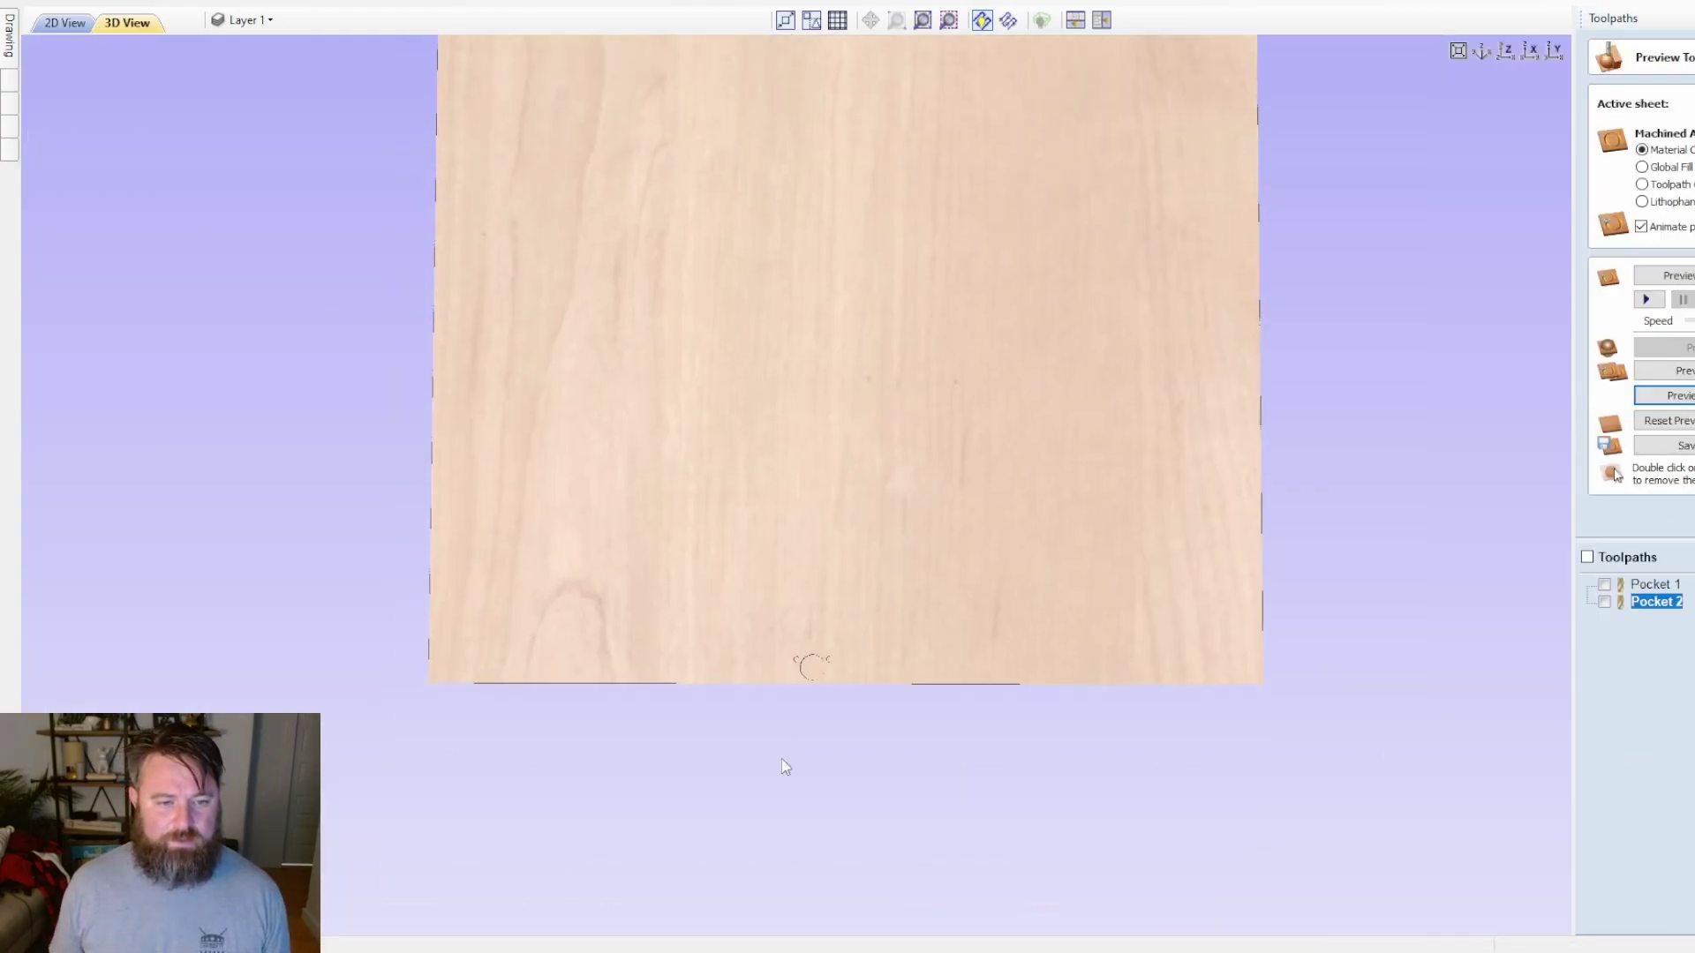
scroll(801, 750, "up", 4)
middle_click_drag(832, 767, 969, 357)
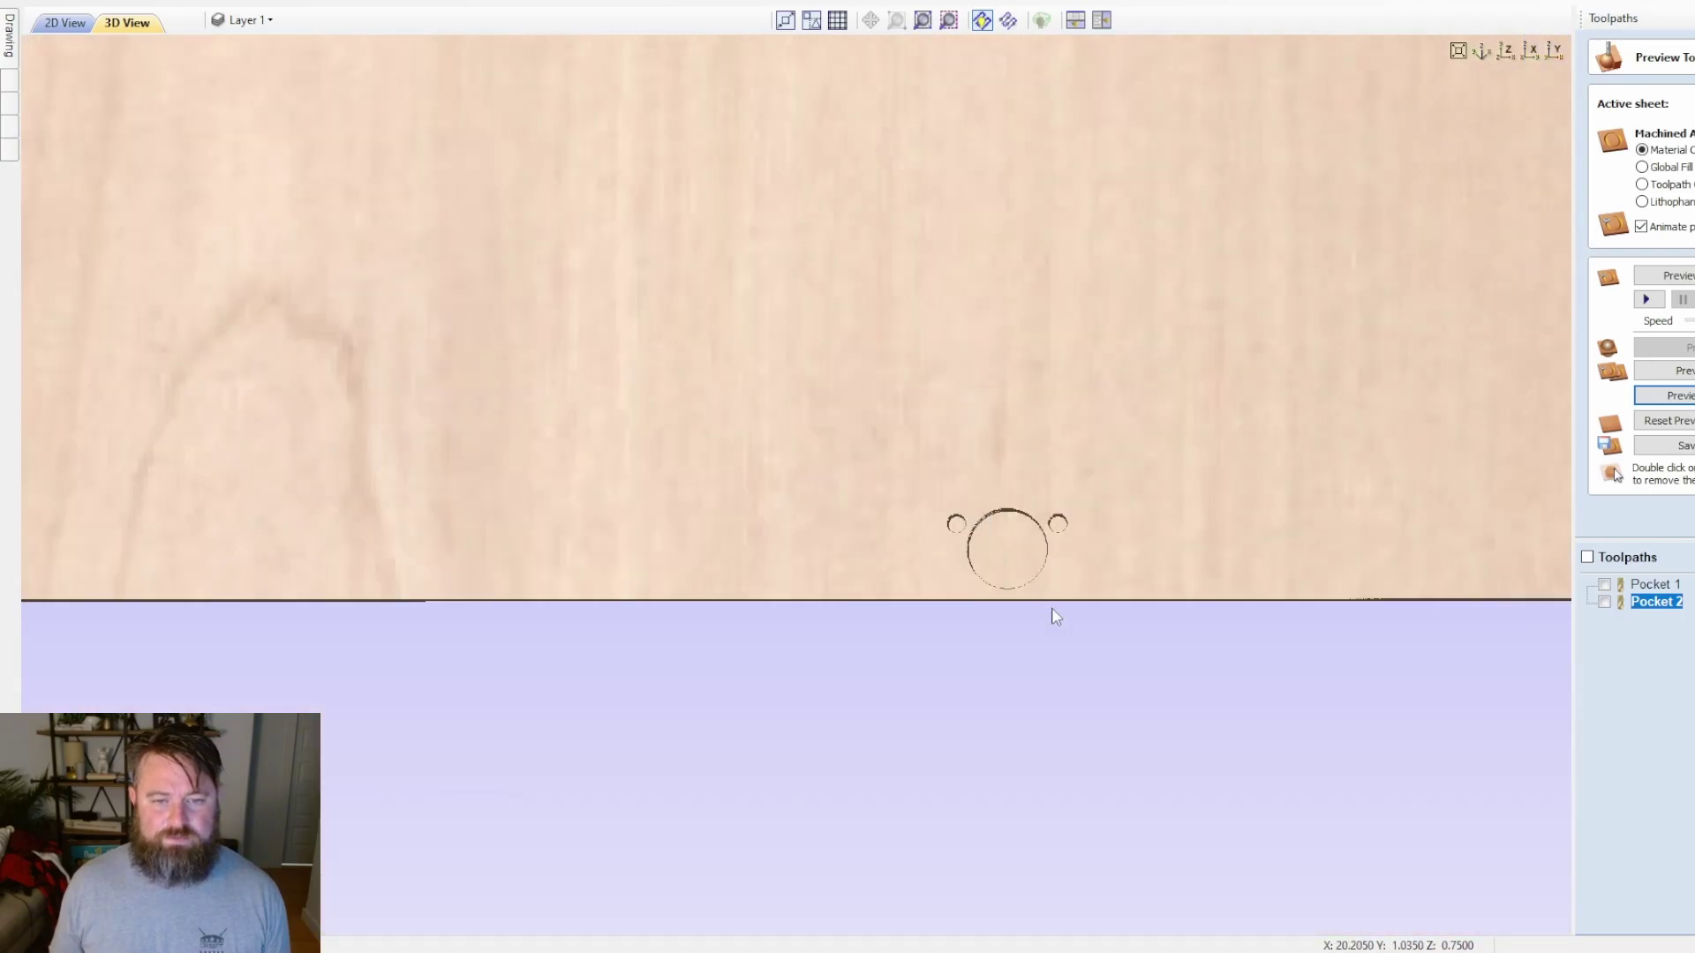
scroll(1455, 671, "up", 3)
scroll(1279, 650, "up", 5)
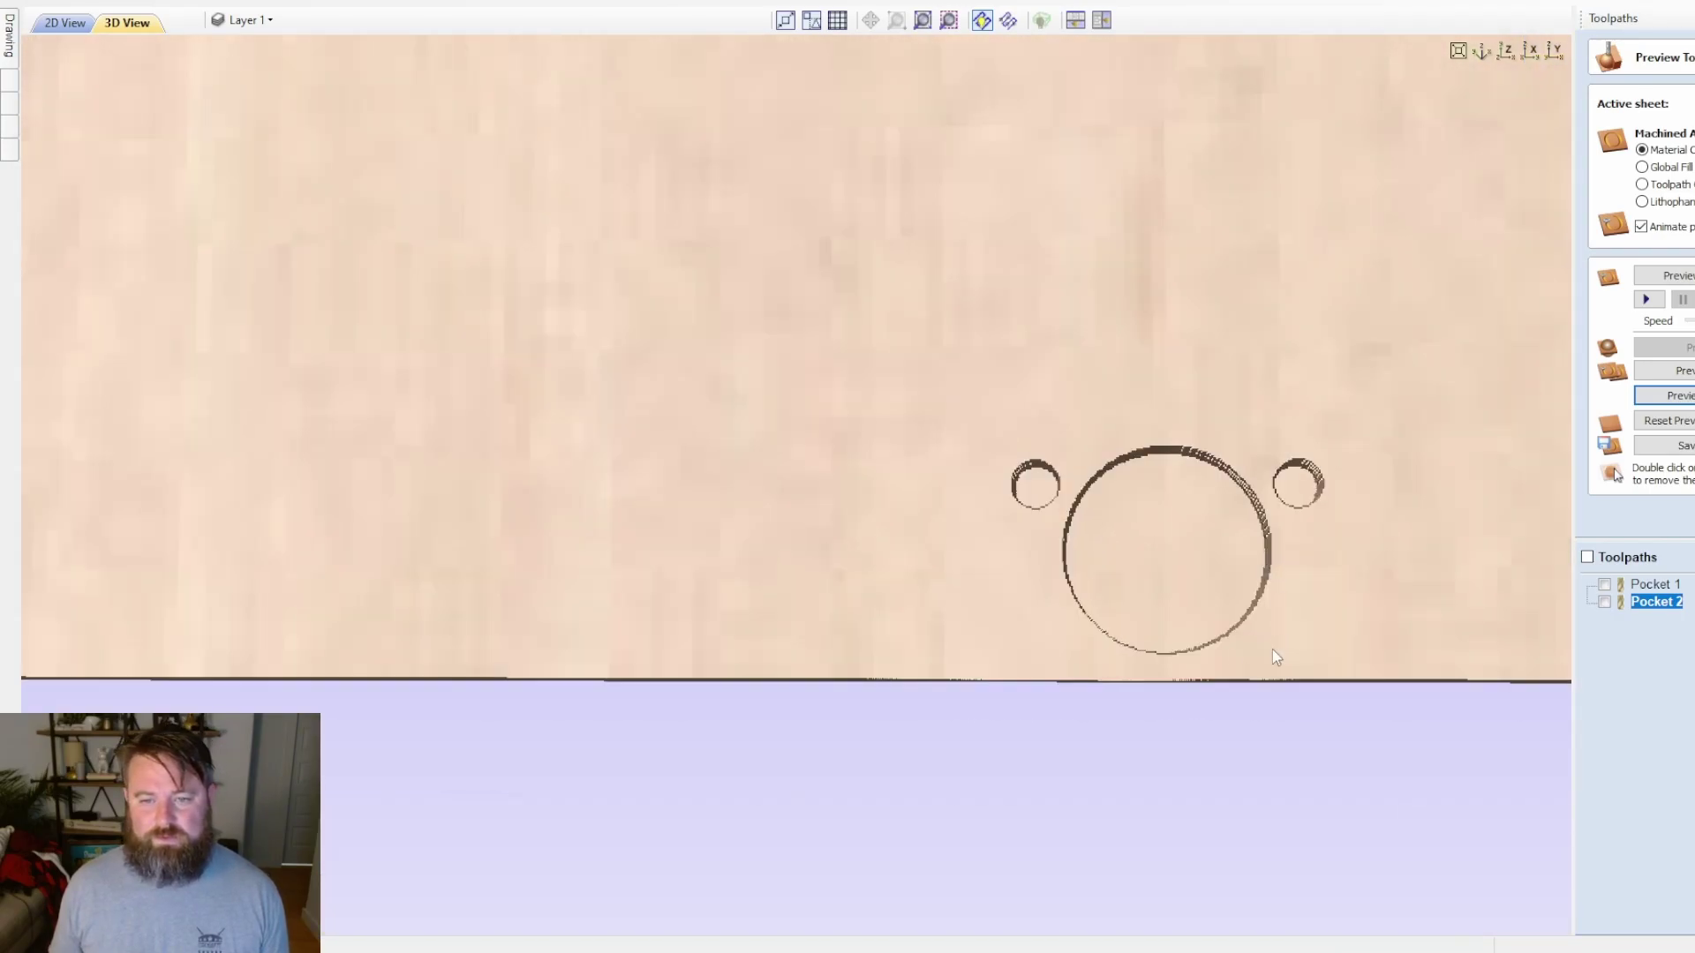
scroll(1142, 560, "down", 5)
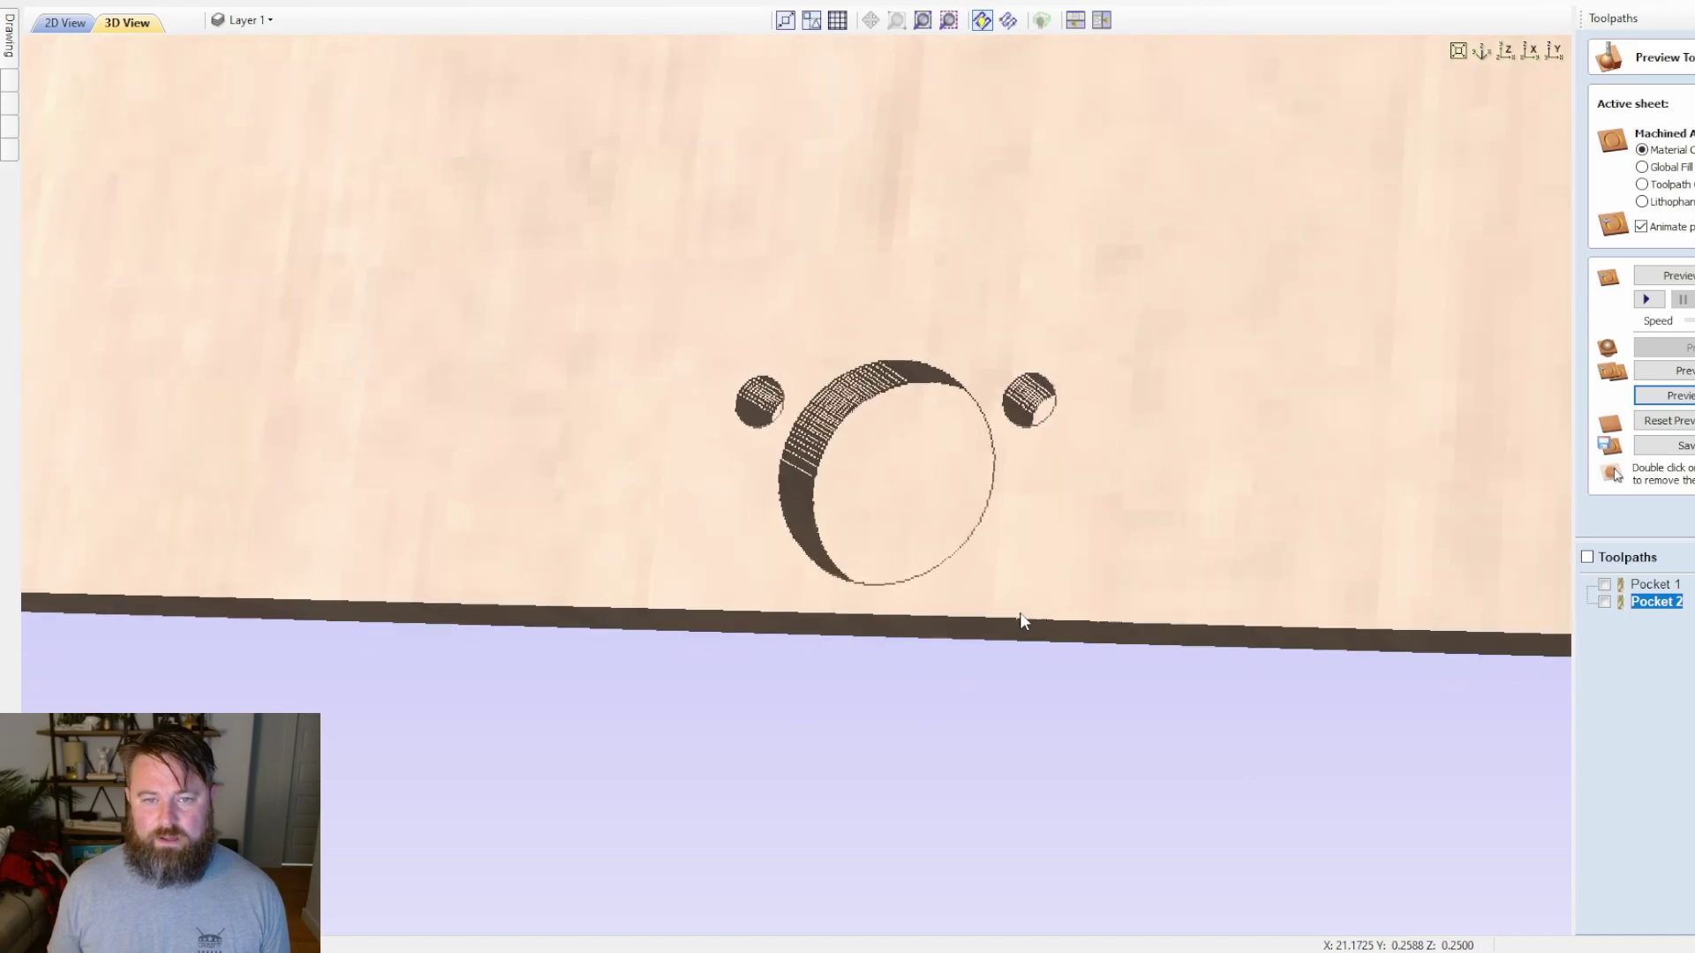
- Return to the 2D layout and calculate a Pocket toolpath for both small circles of the first, dimensioned hinge hole set
left_click(49, 24)
scroll(653, 600, "down", 4)
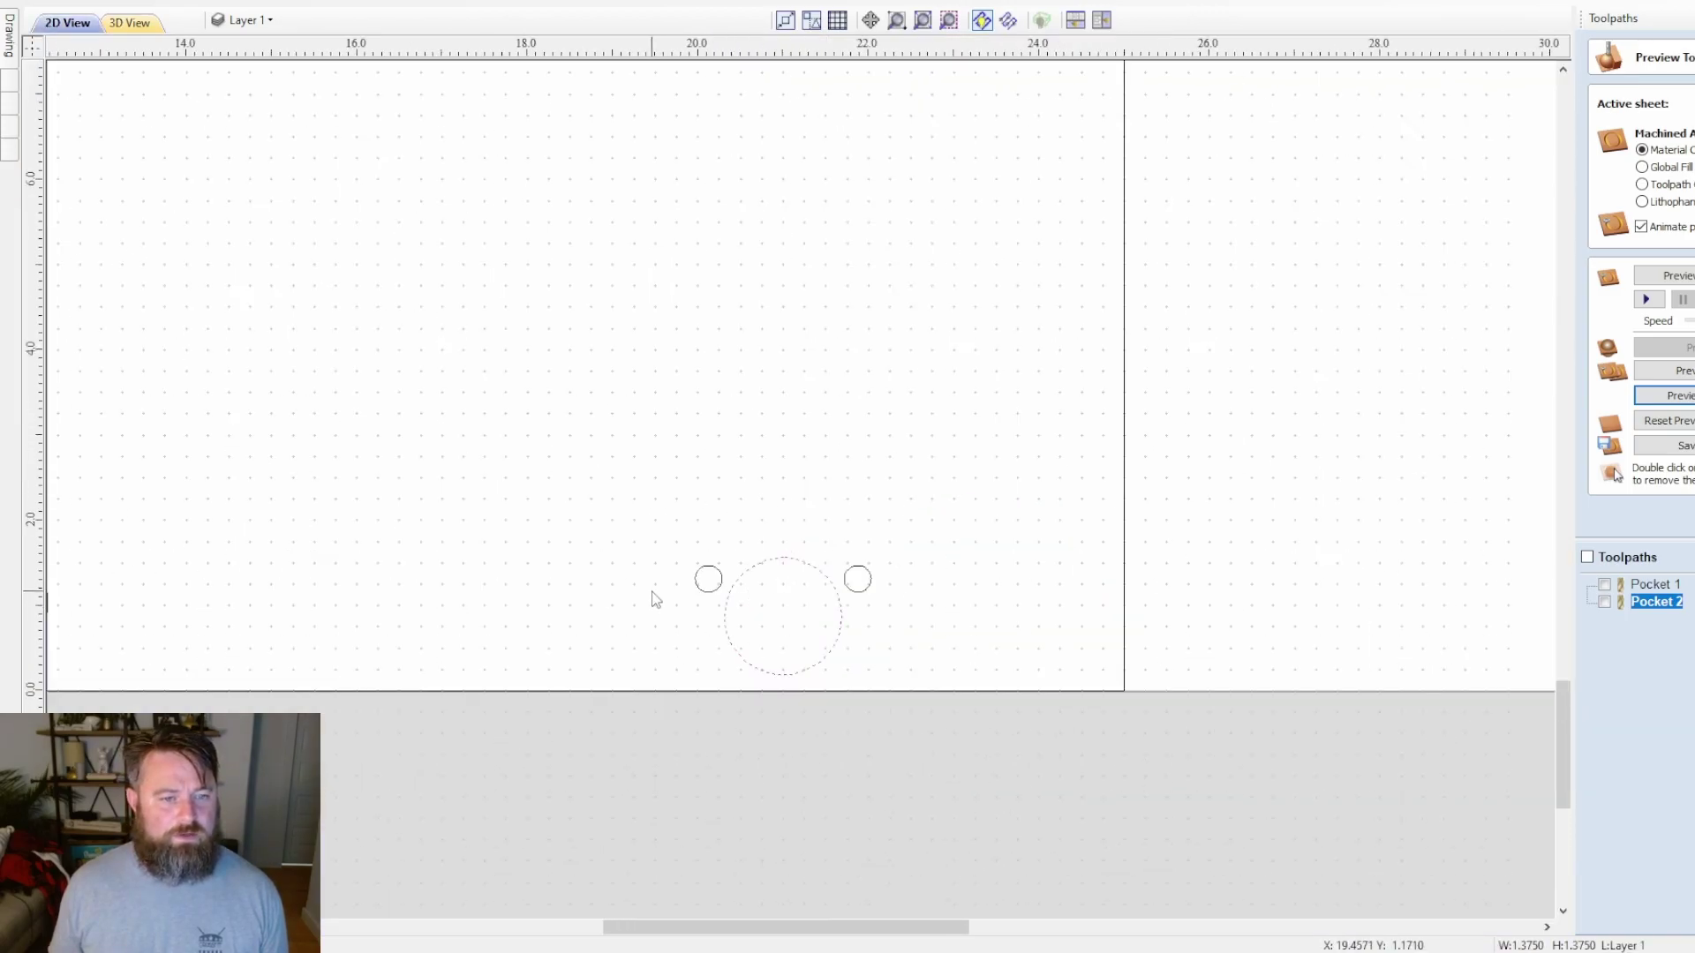
scroll(618, 640, "up", 4)
left_click(630, 467)
left_click(852, 486)
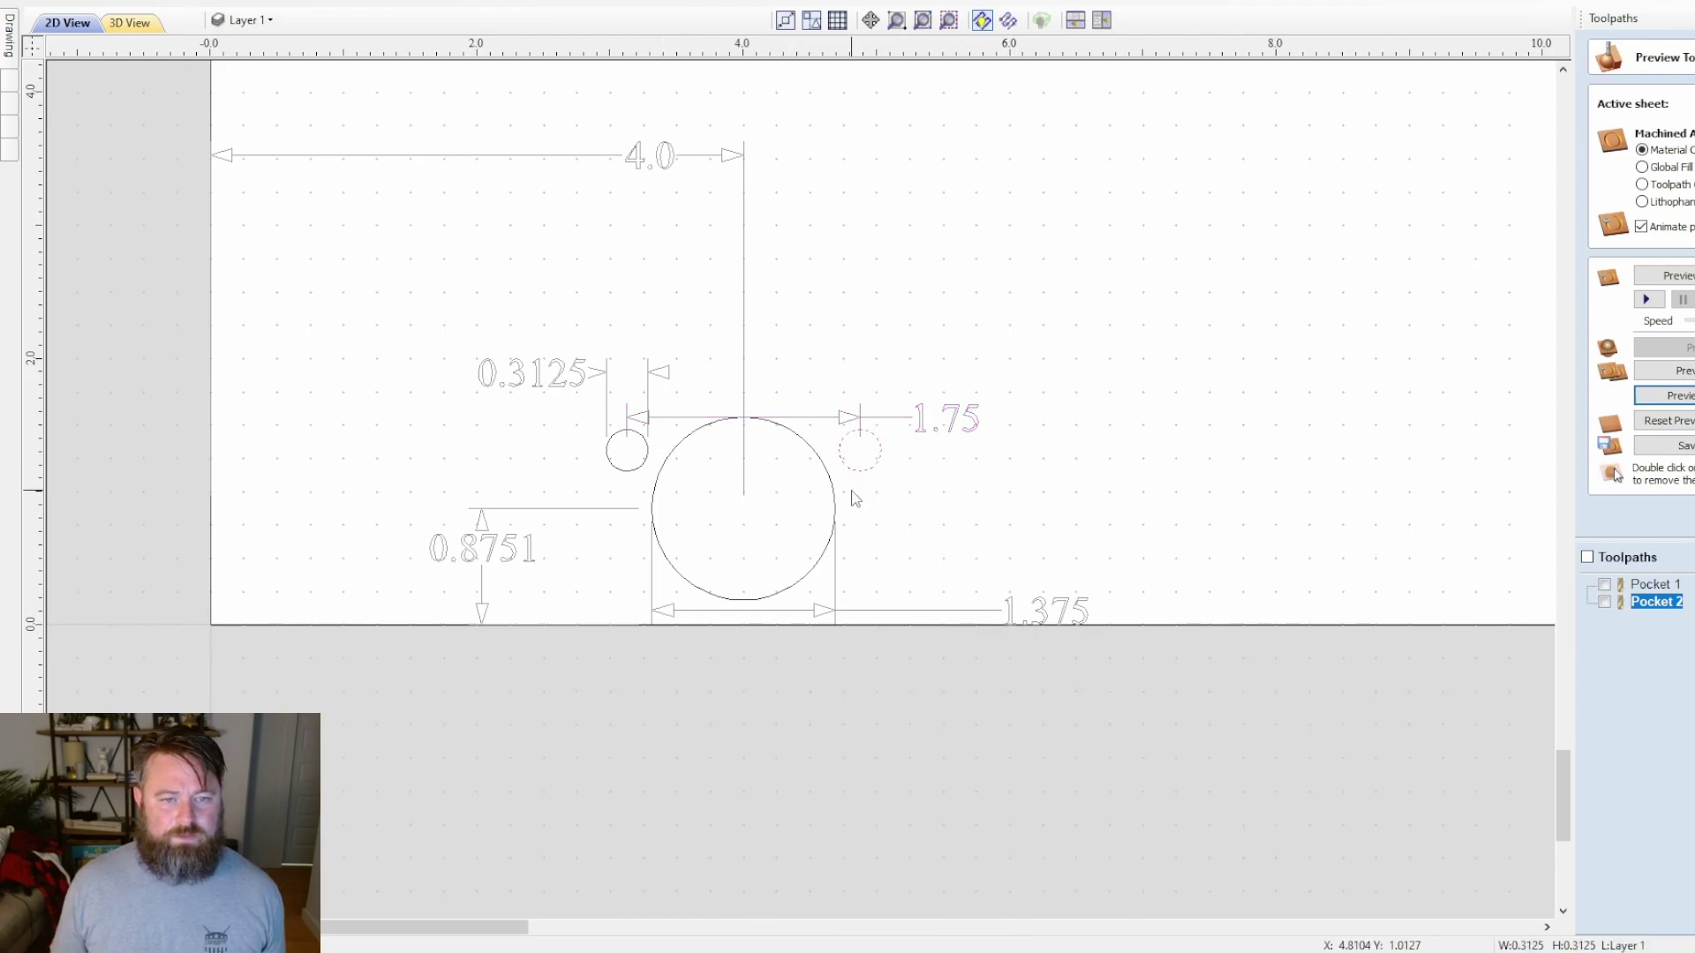
left_click(618, 481)
scroll(611, 481, "up", 3)
left_click(636, 455)
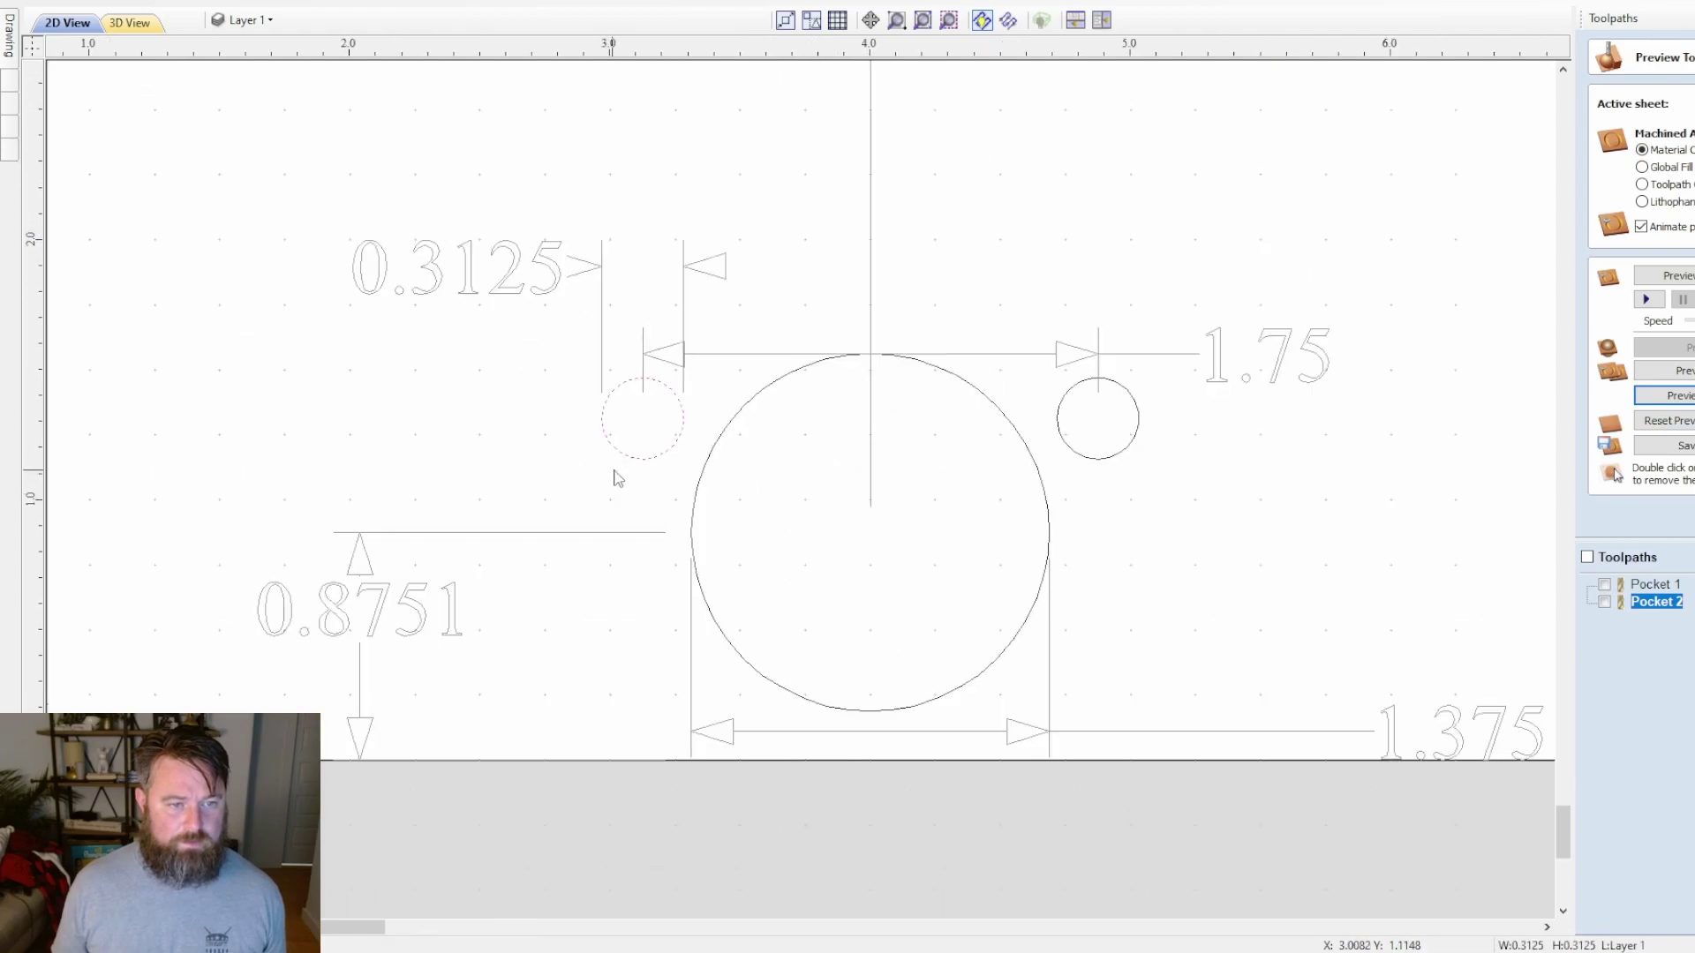
left_click(1115, 457, "shift")
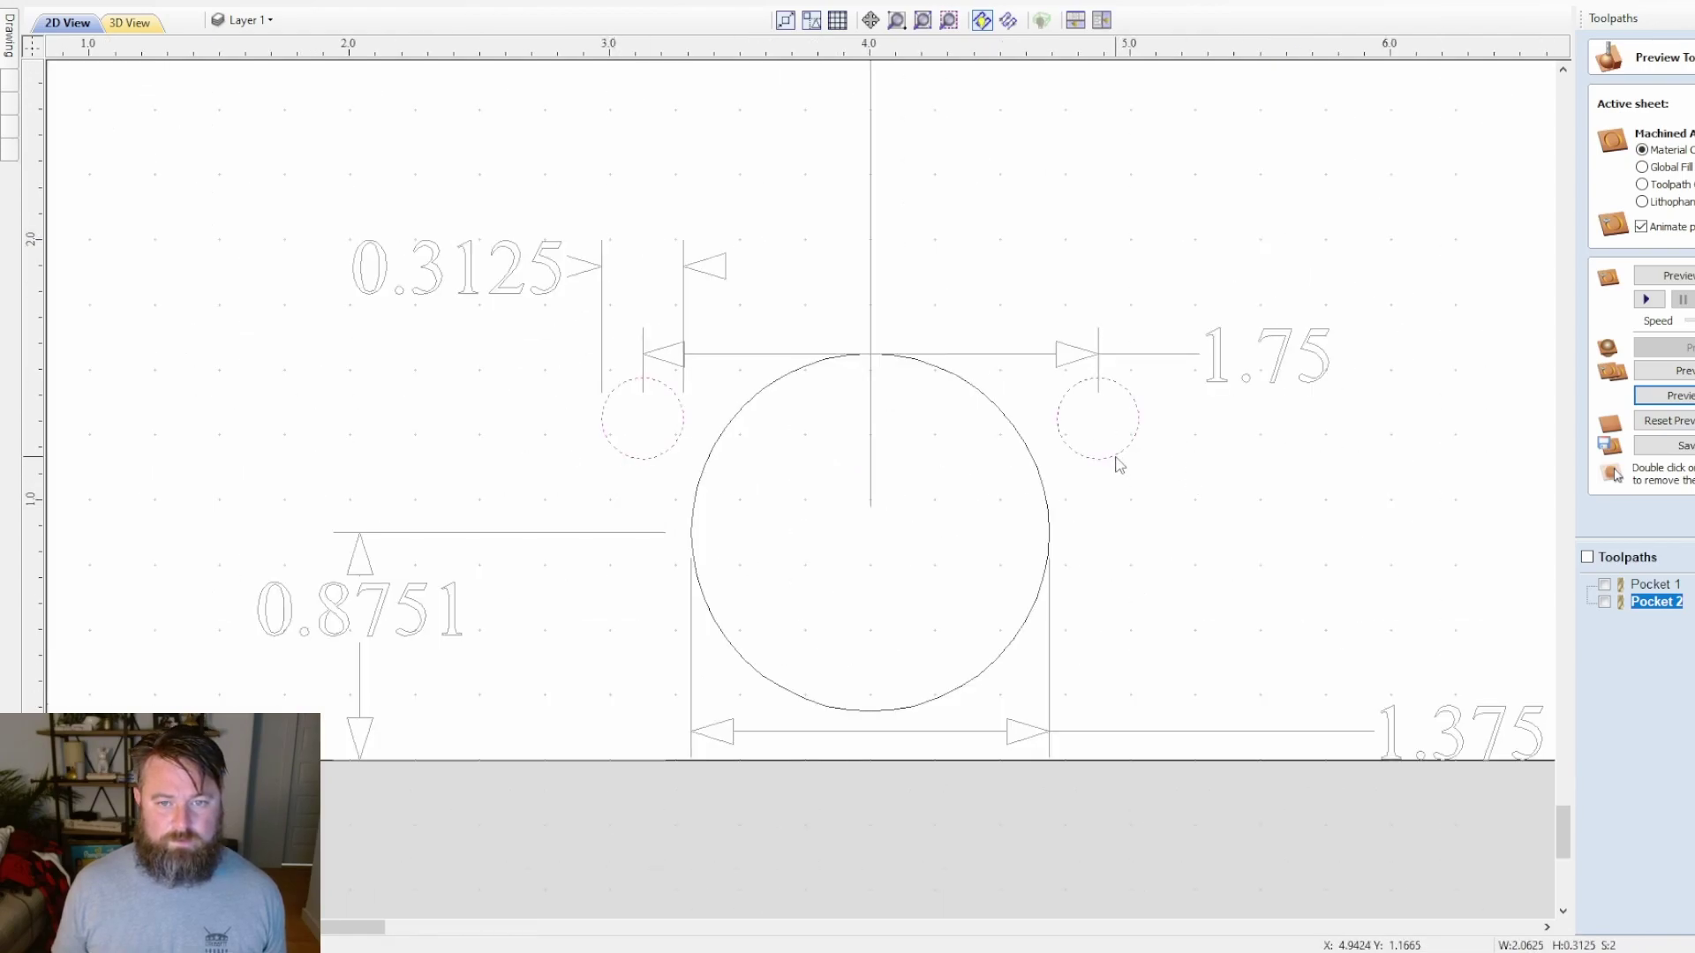
left_click(1612, 474)
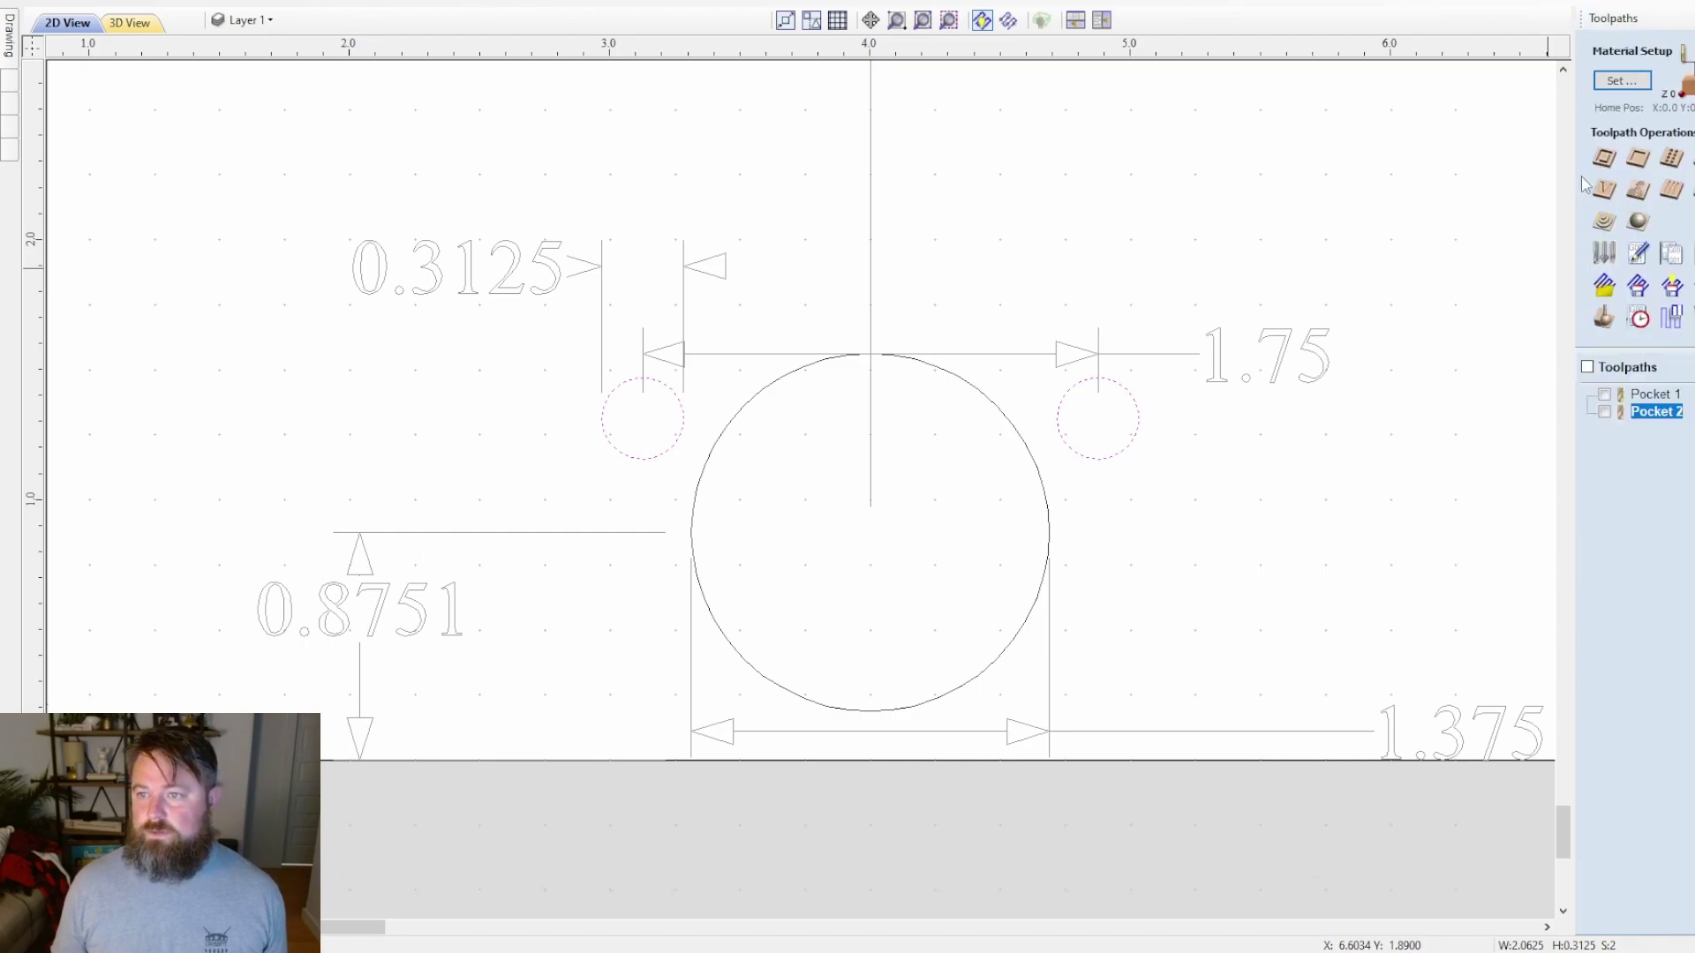
left_click(1639, 160)
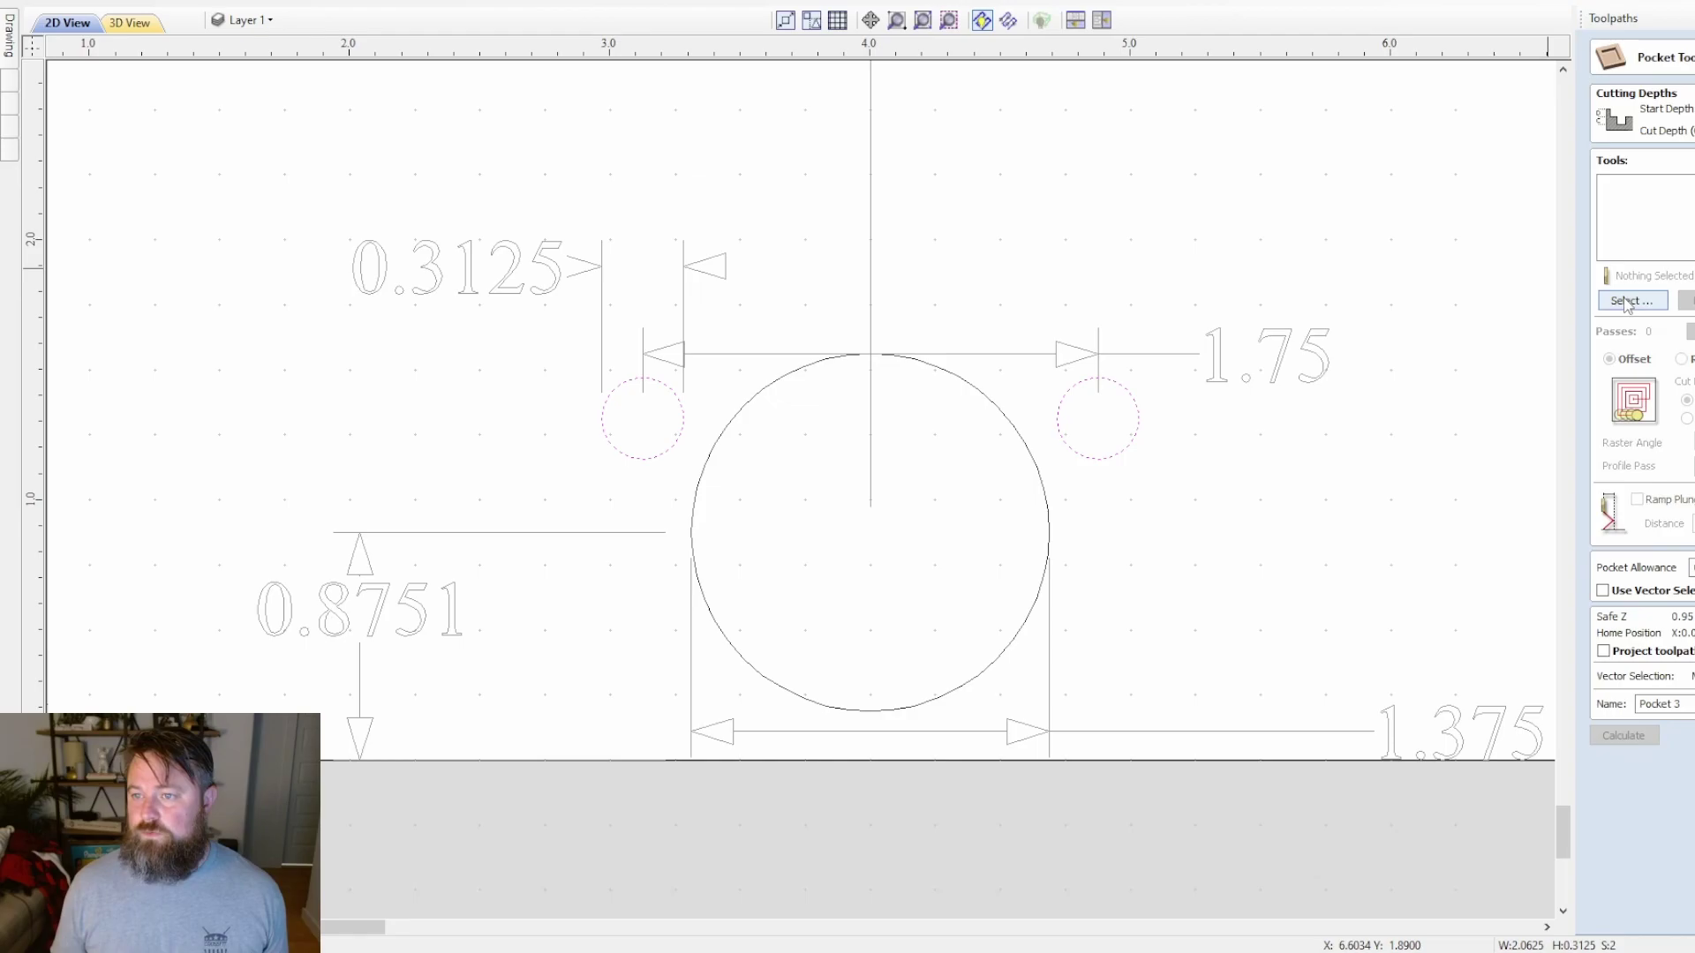
left_click(1632, 301)
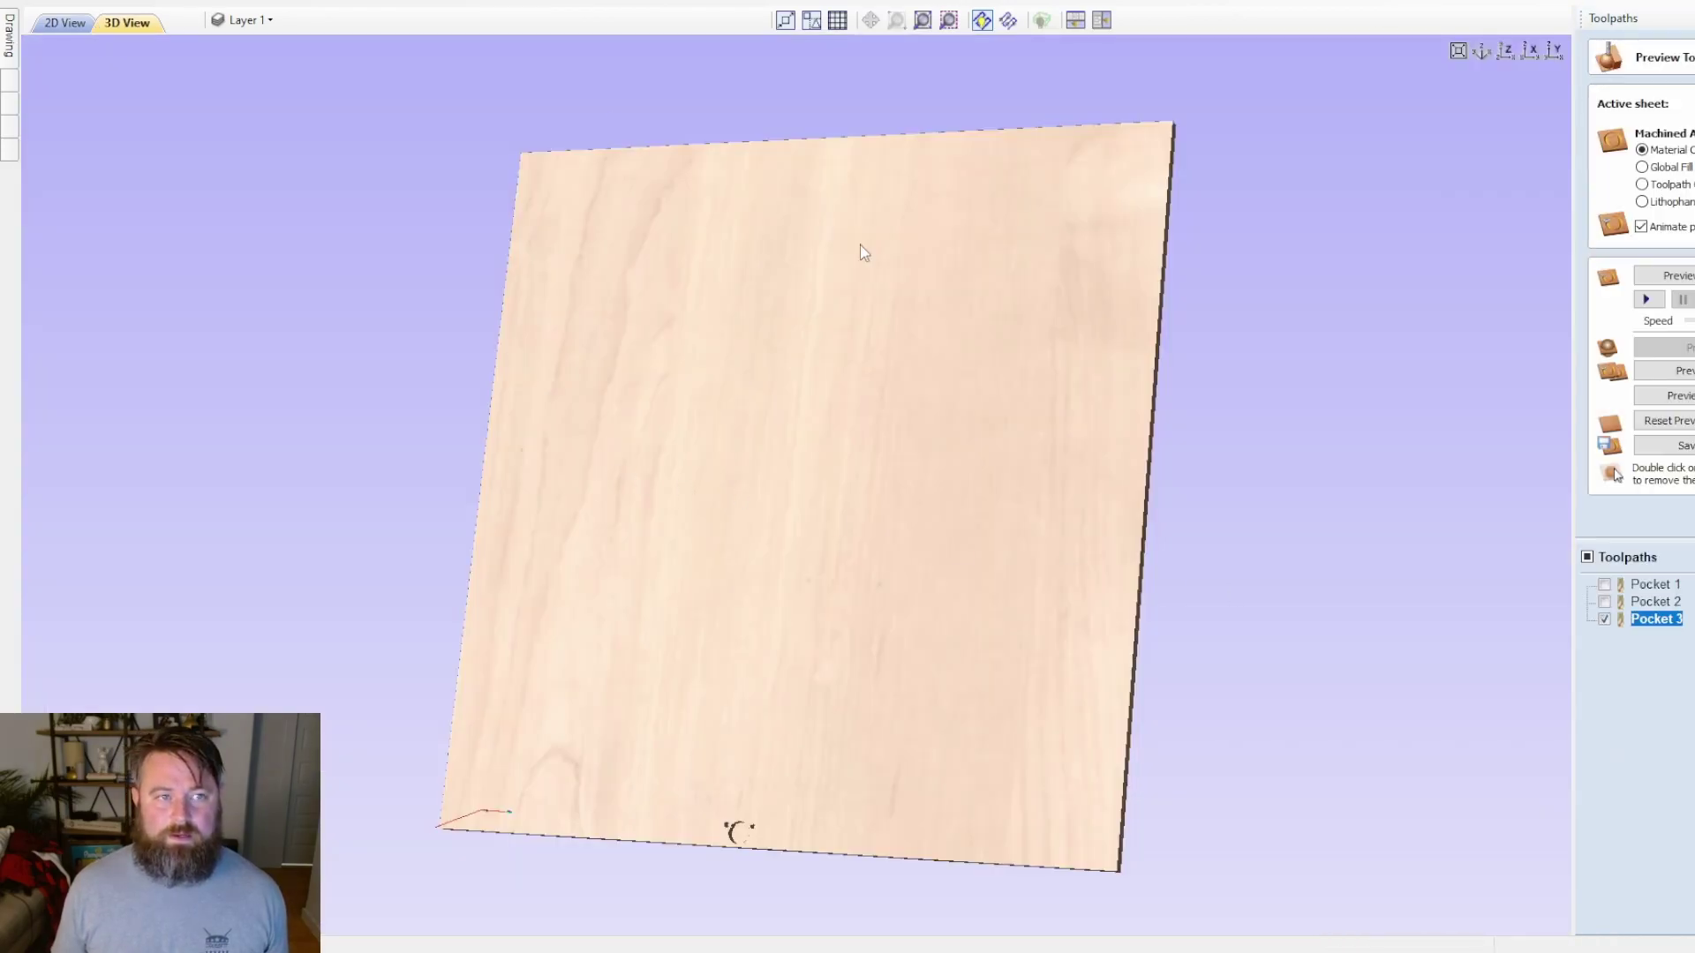
- Calculate a Pocket toolpath for the large circle of the first hinge hole set using the 1/2" end mill
left_click(50, 16)
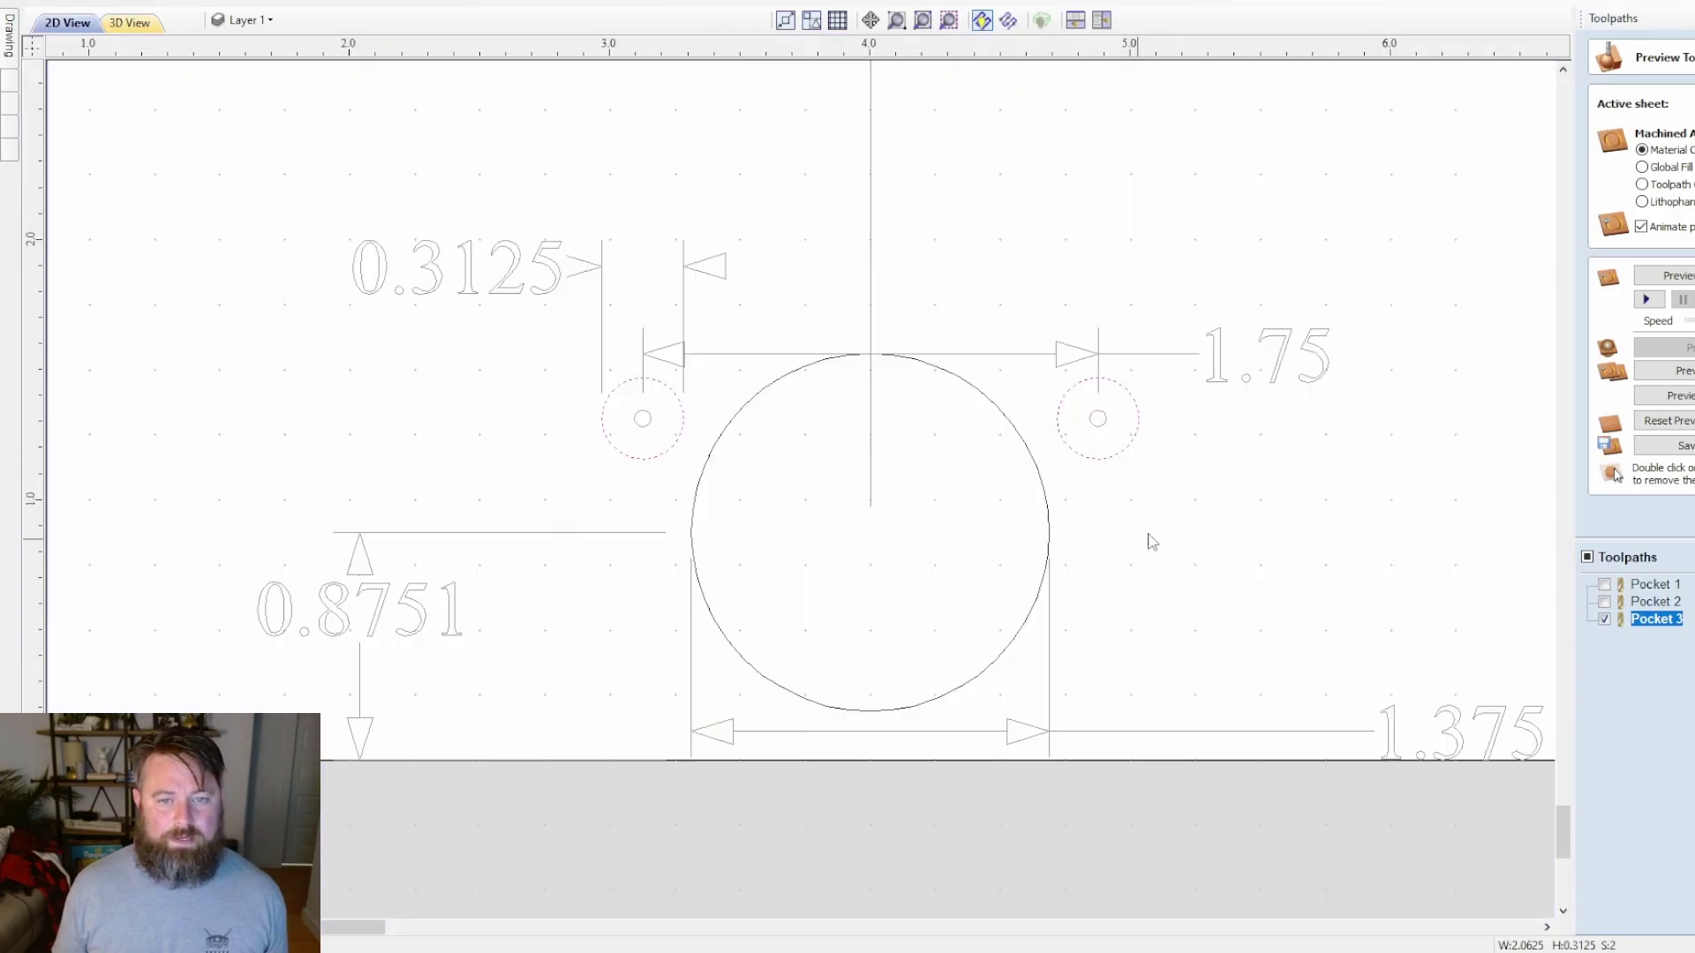
left_click_drag(1003, 531, 1004, 531)
key("Escape")
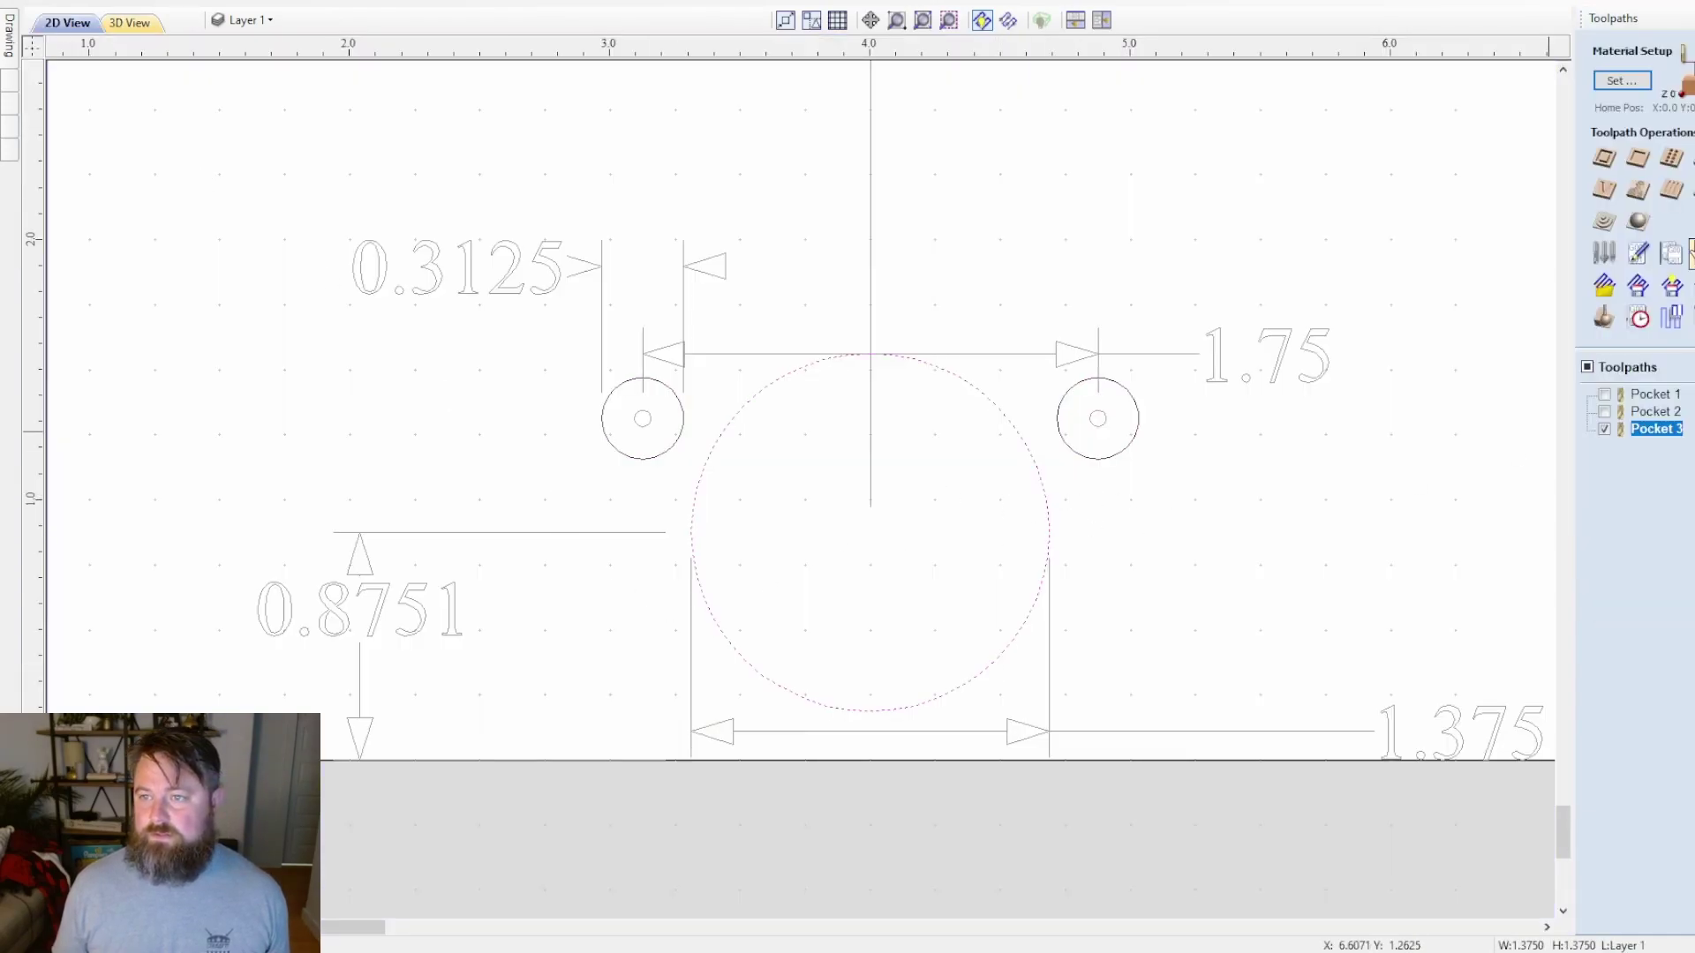
left_click(1637, 166)
left_click(1640, 303)
left_click(1643, 302)
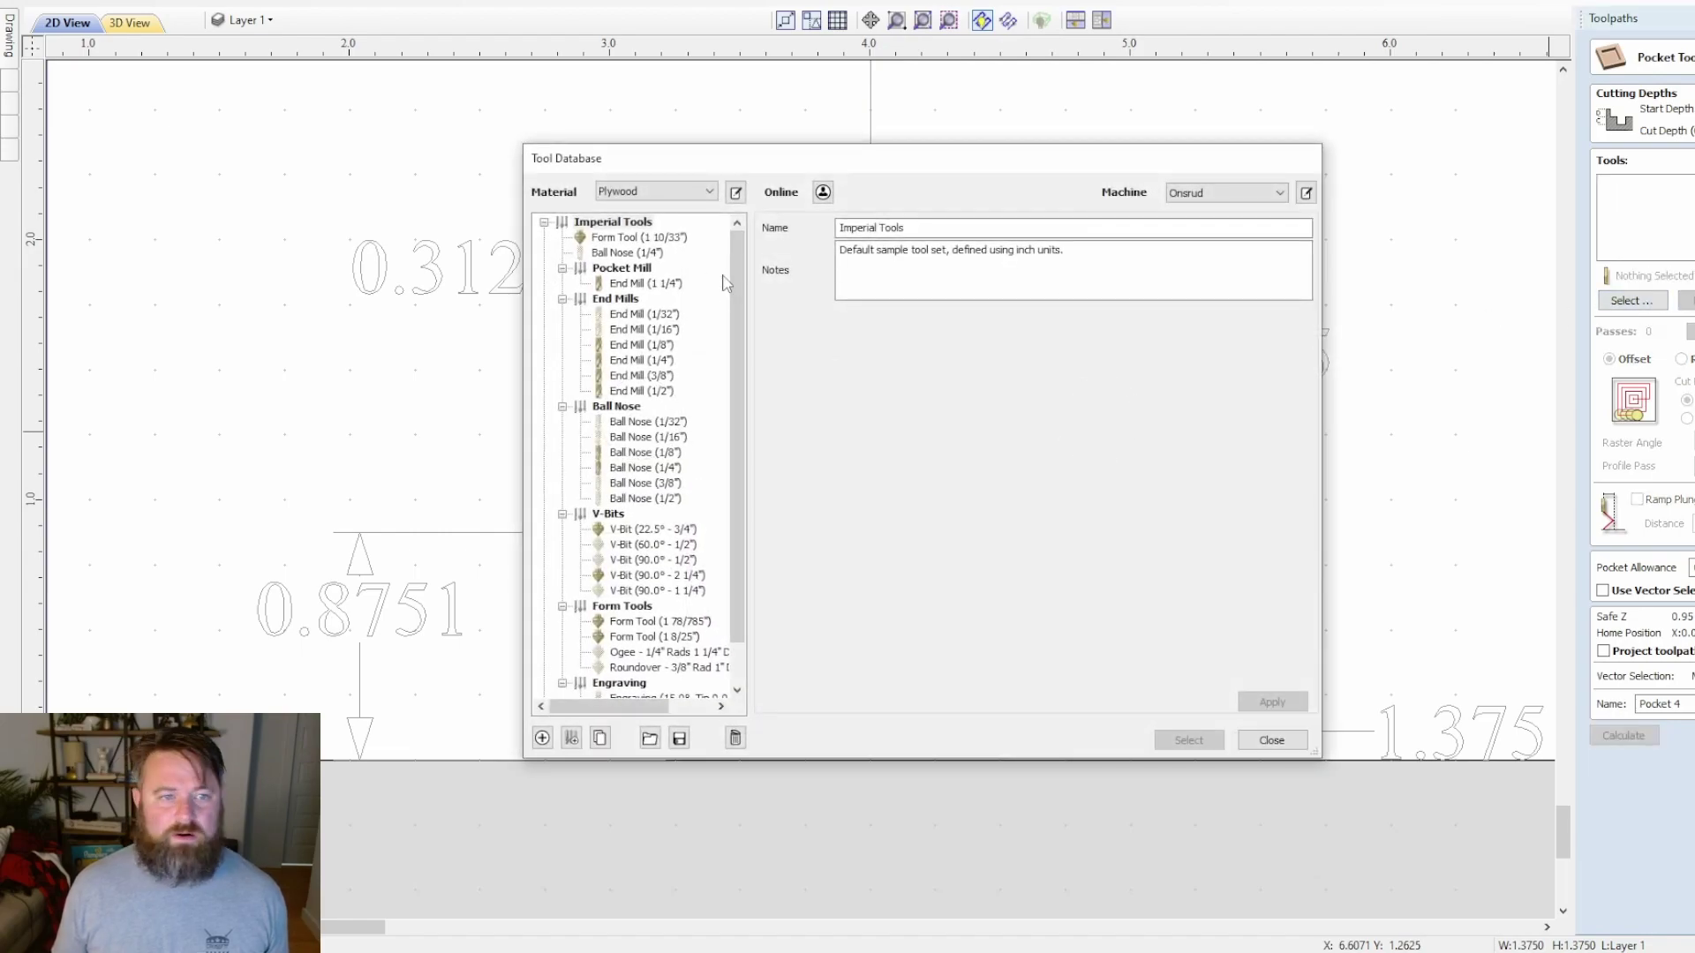
left_click(663, 393)
left_click(1188, 740)
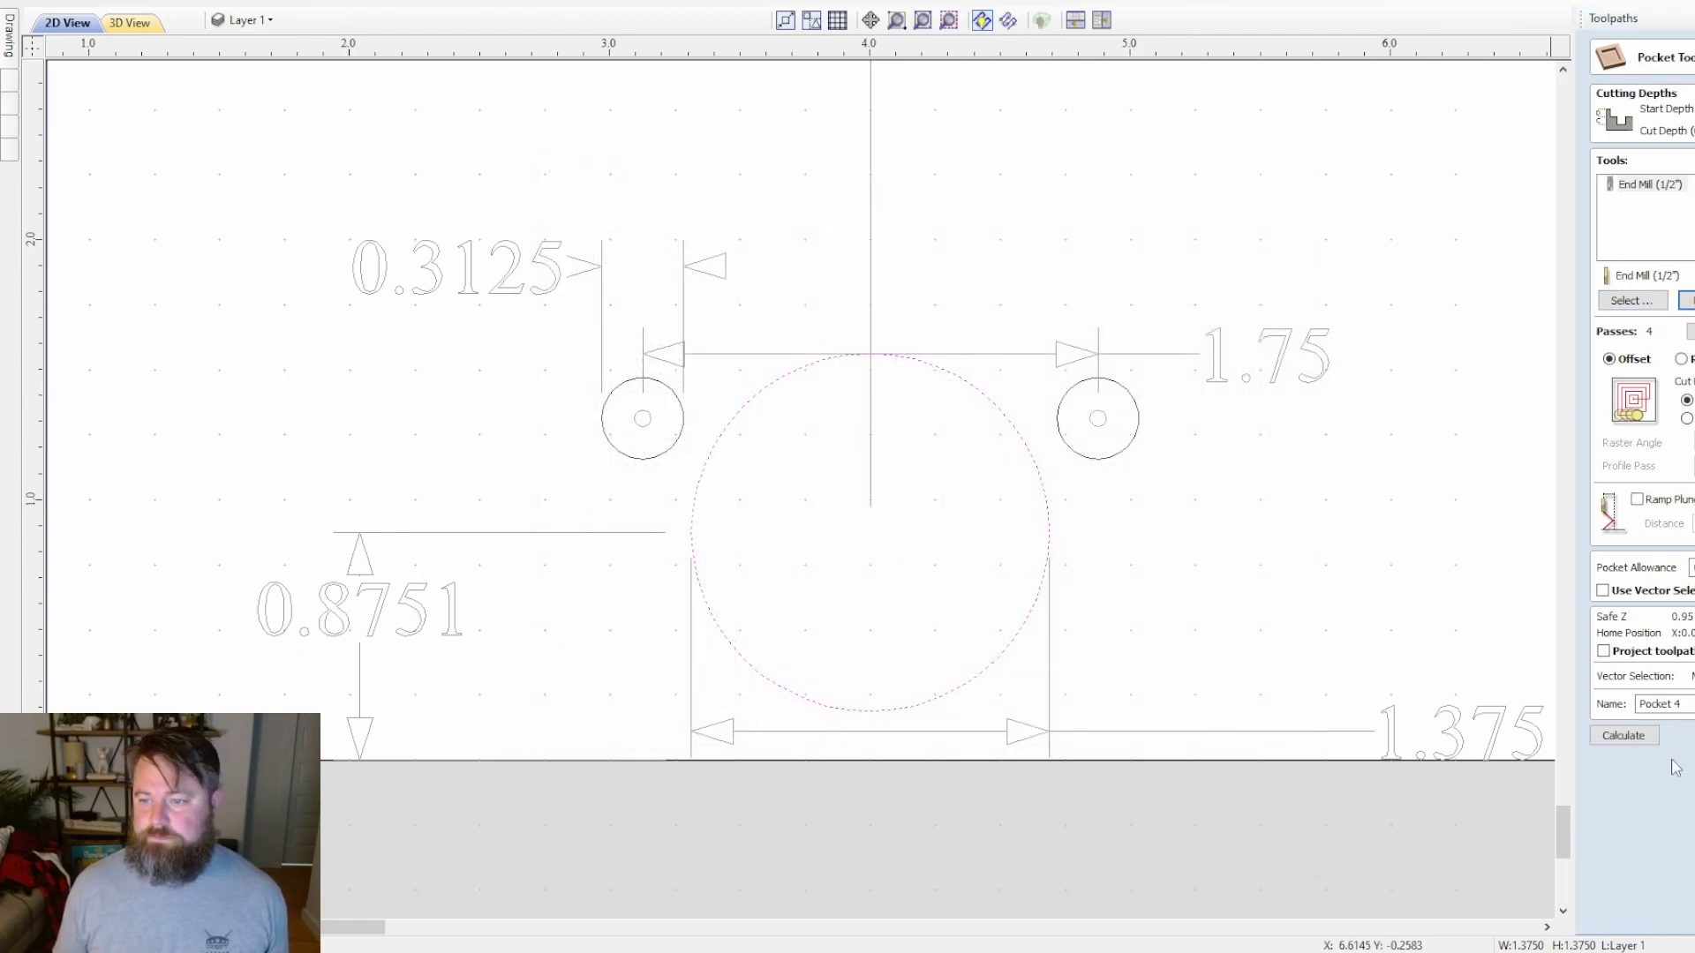
scroll(1191, 580, "down", 3)
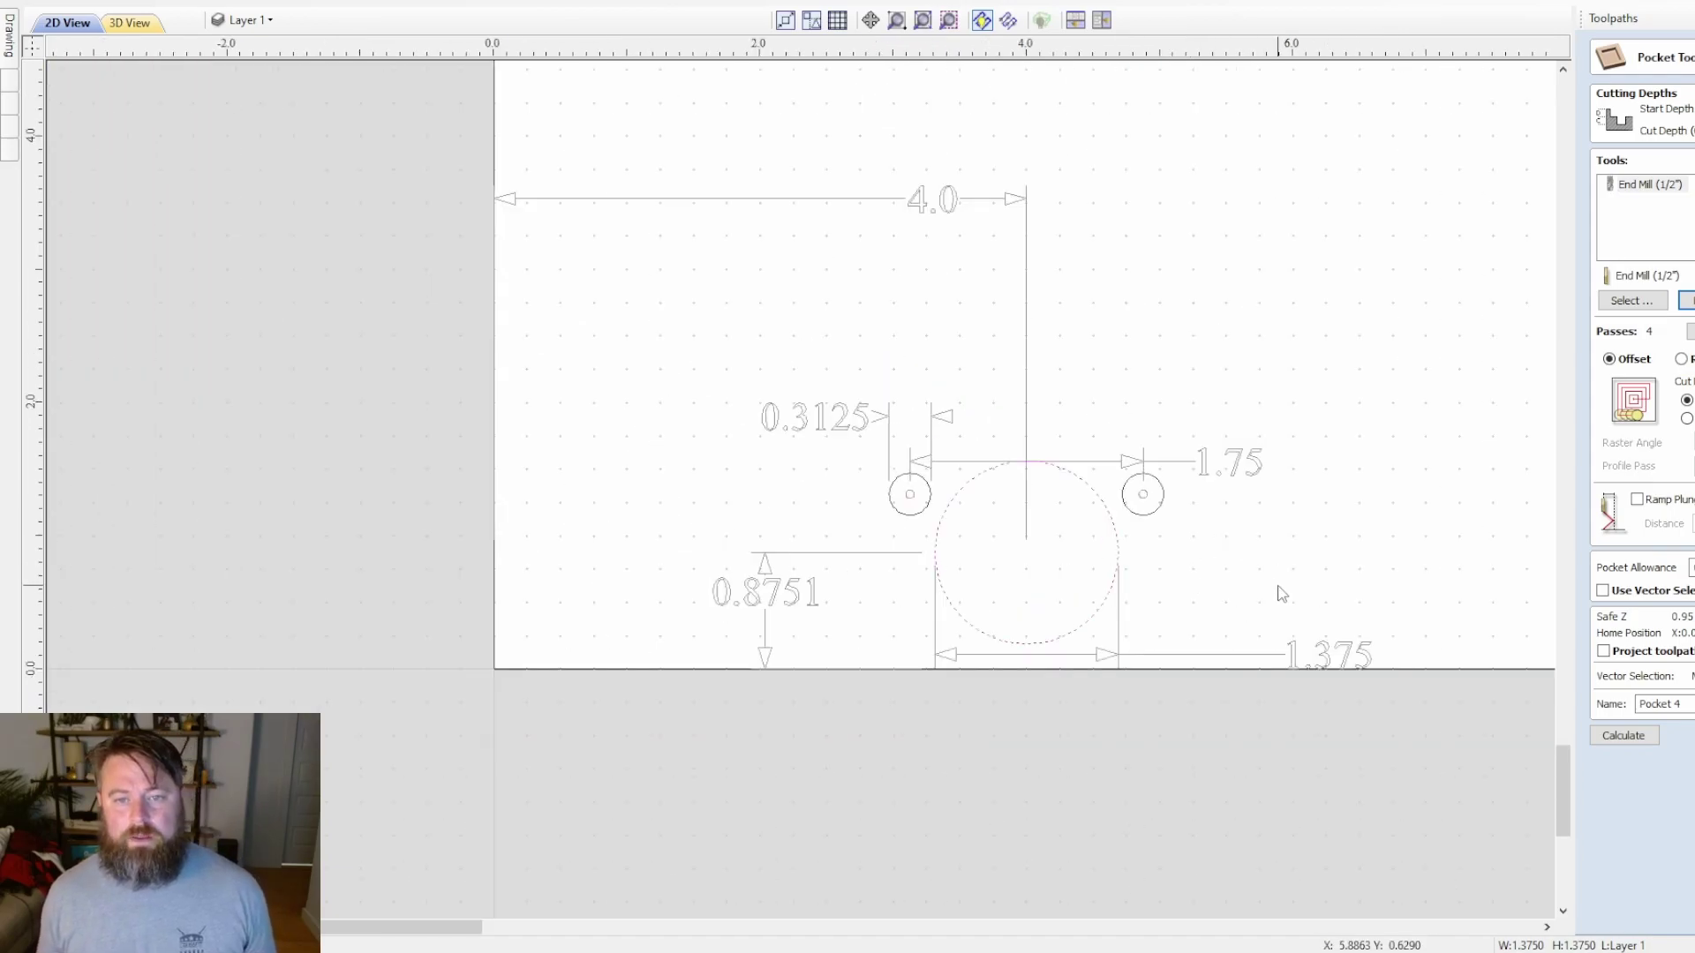
left_click(1641, 743)
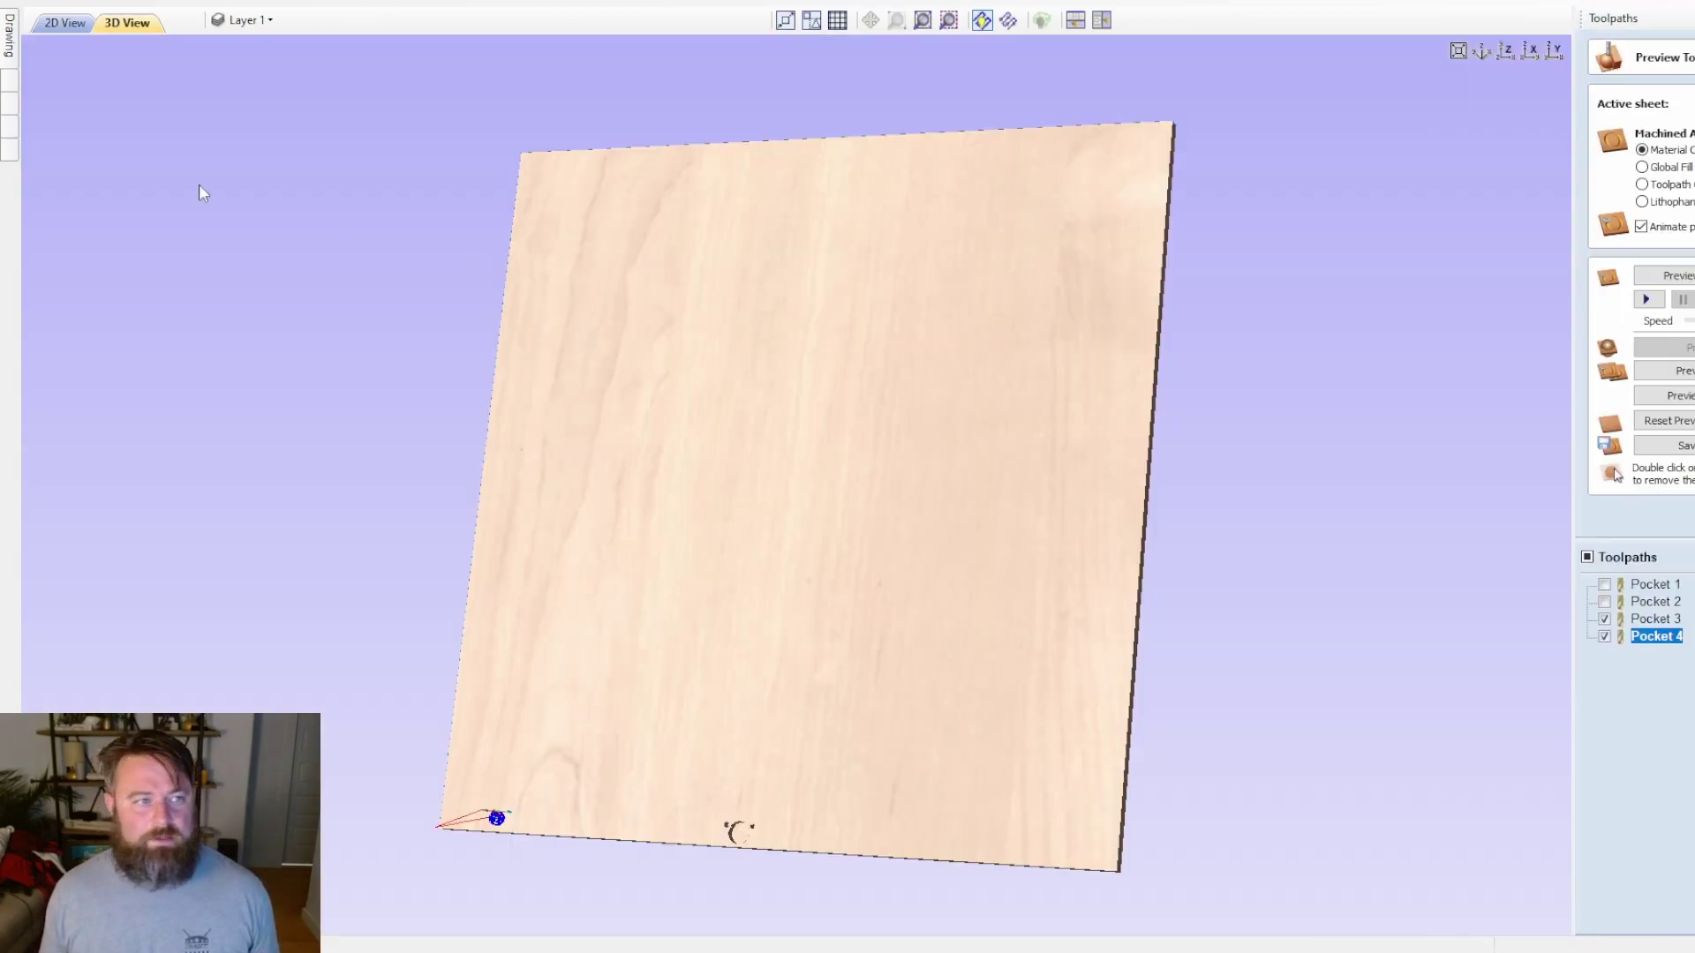
- Calculate a 2D Profile toolpath around the outside of the panel's rectangular outline
left_click(54, 25)
scroll(1147, 256, "down", 3)
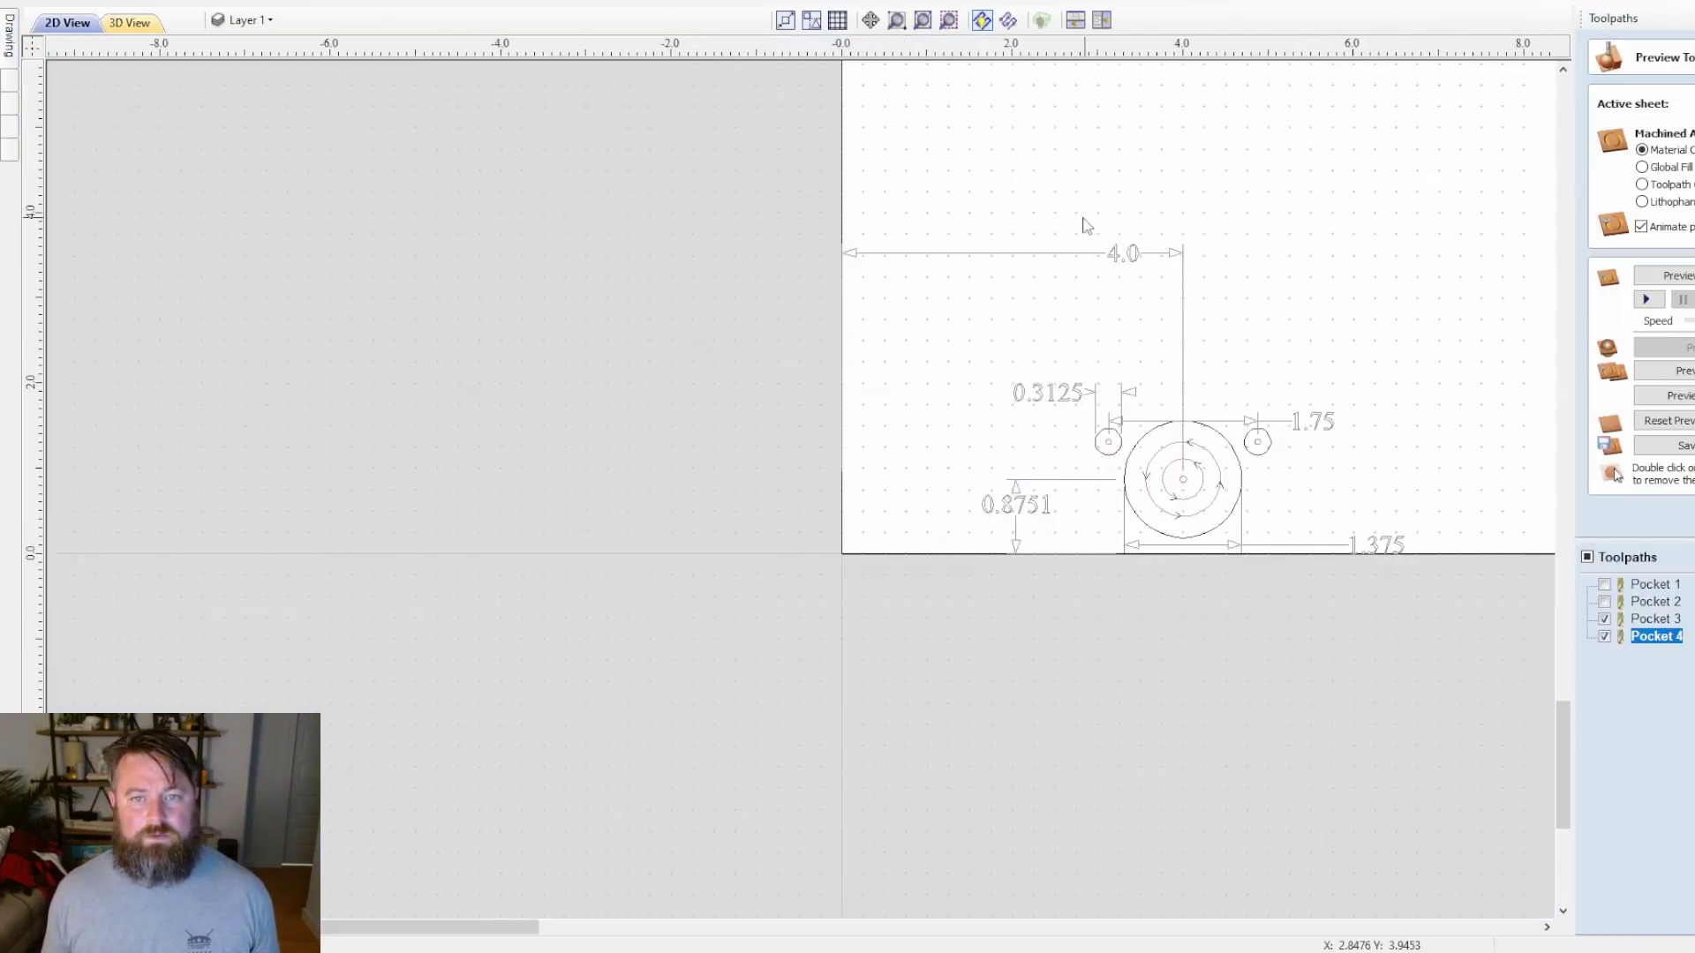
middle_click_drag(1172, 177, 950, 726)
left_click(1163, 278)
left_click(1615, 476)
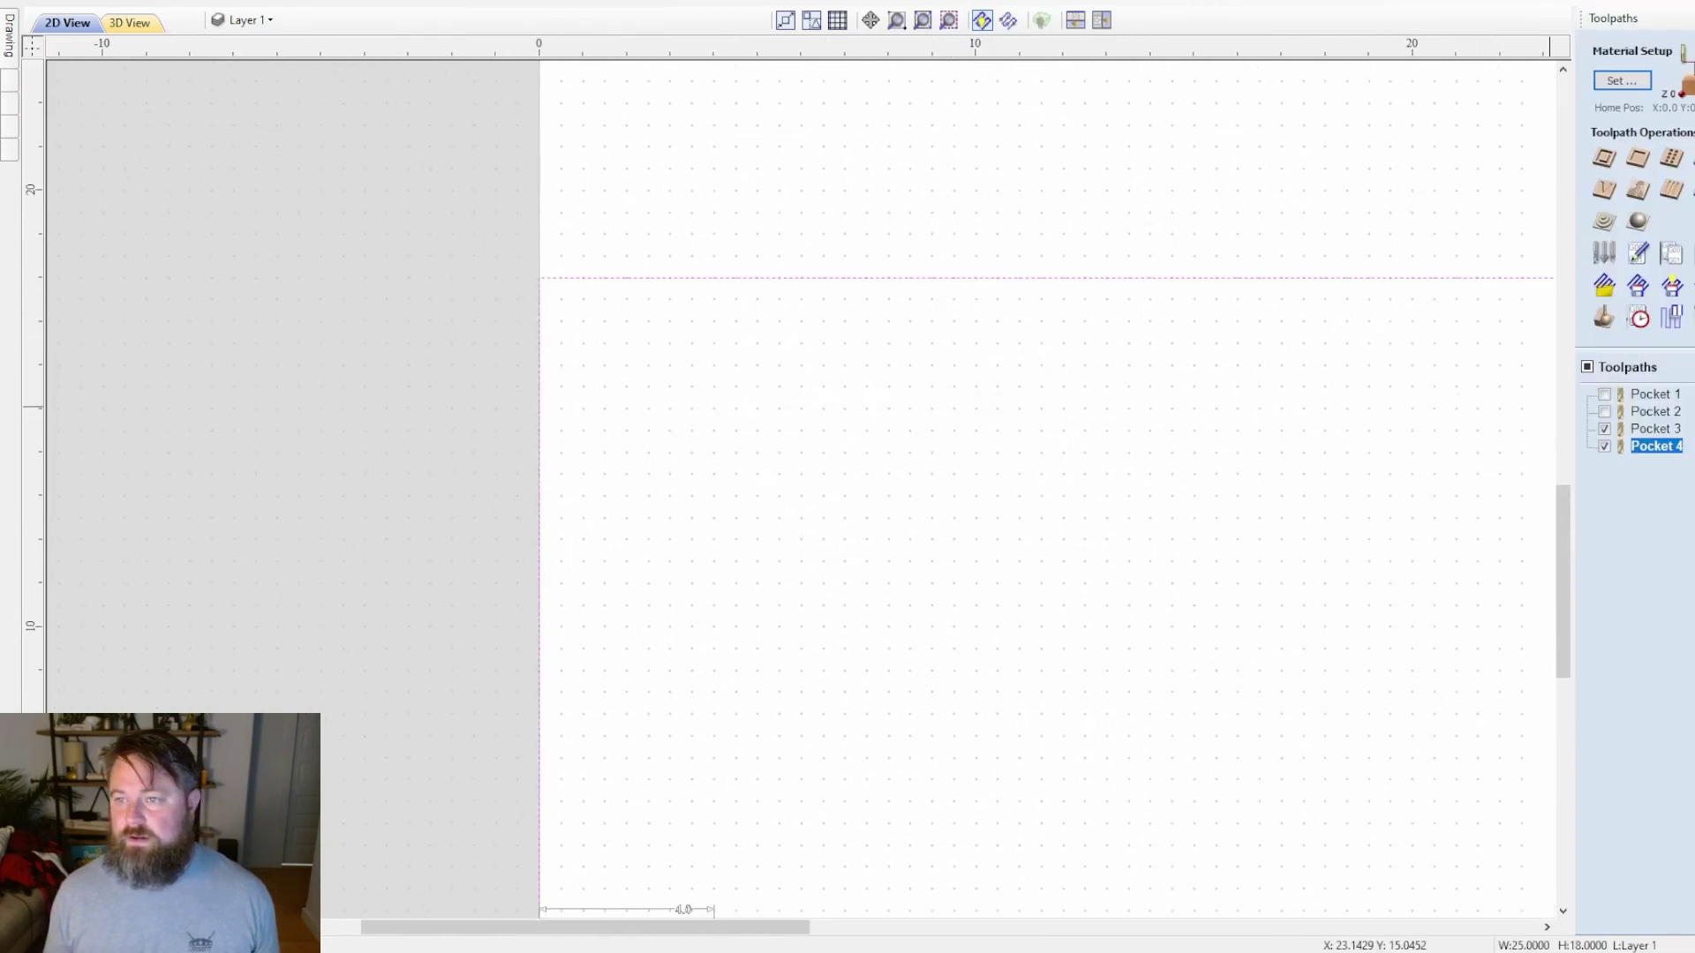
left_click(1602, 160)
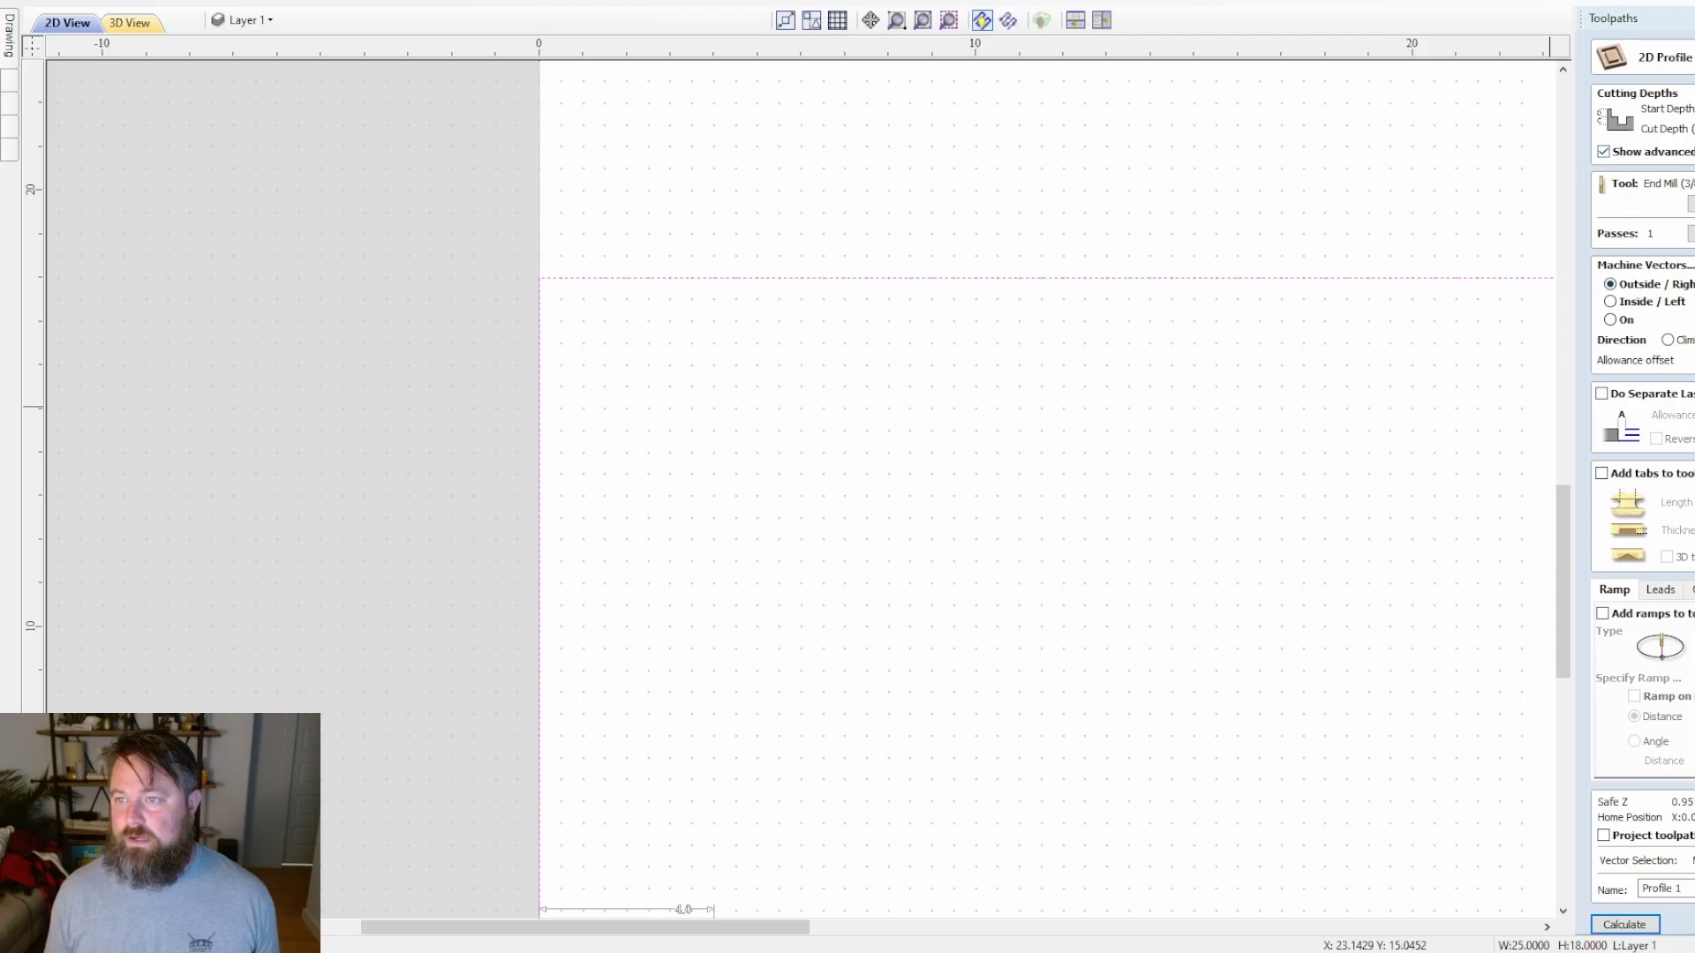
left_click(1647, 922)
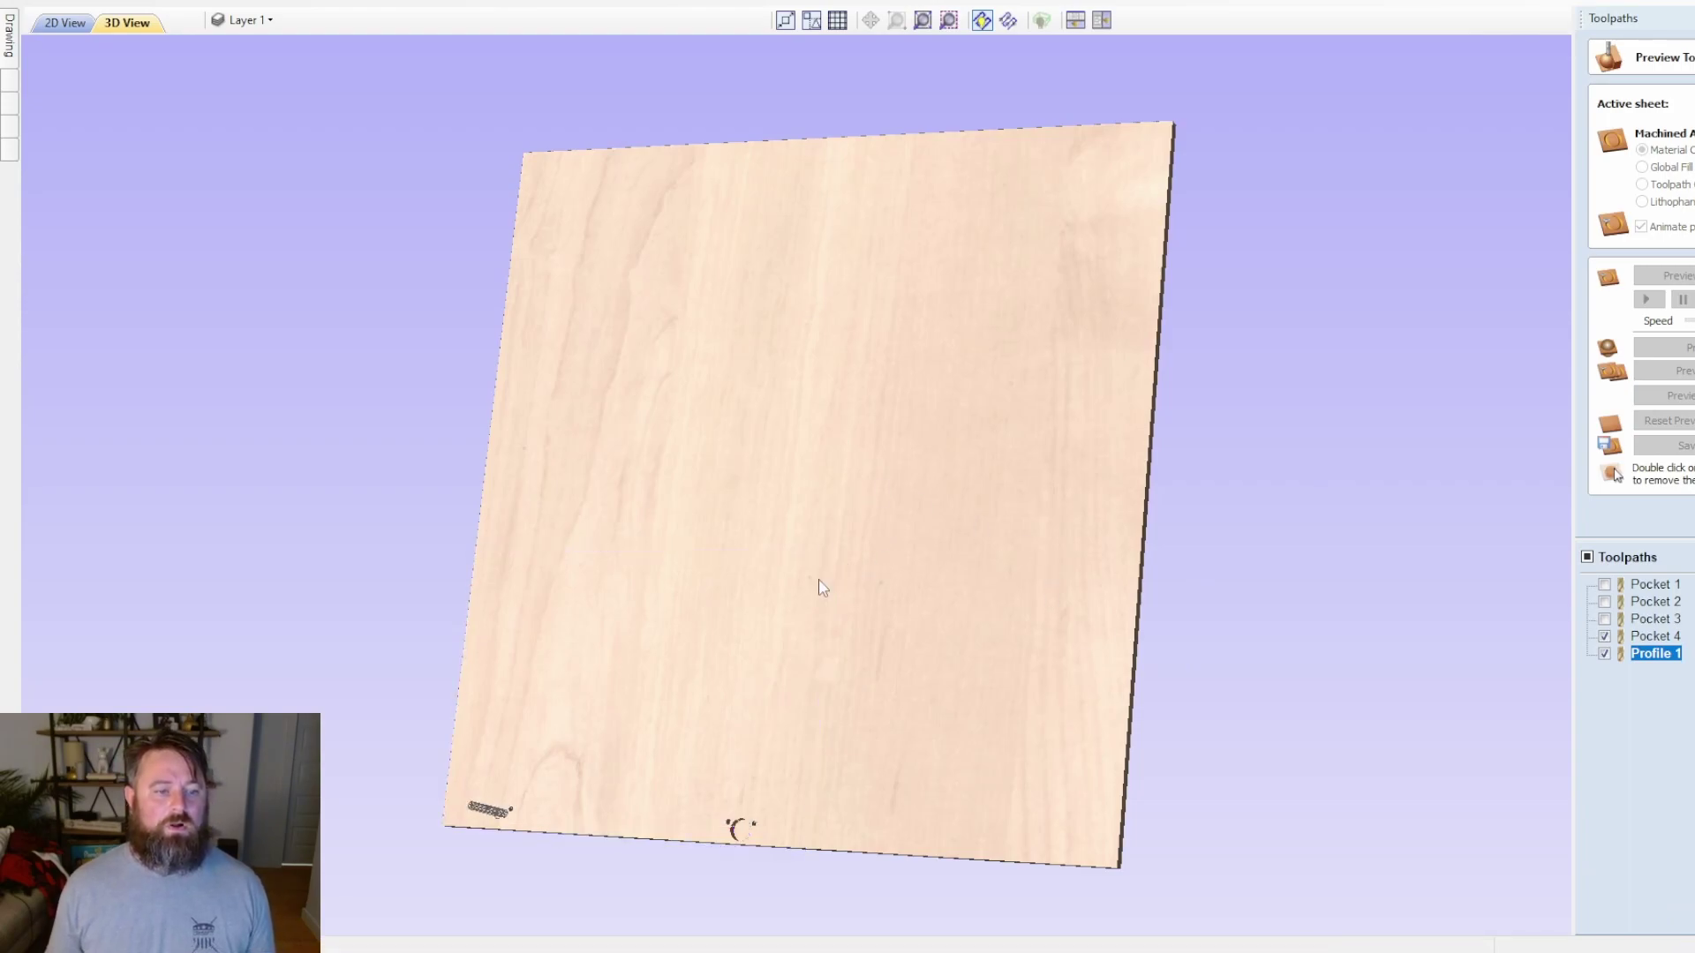
- Remove the waste material around the panel in the 3D preview and examine the cut panel with both hinge hole sets
double_click(909, 669)
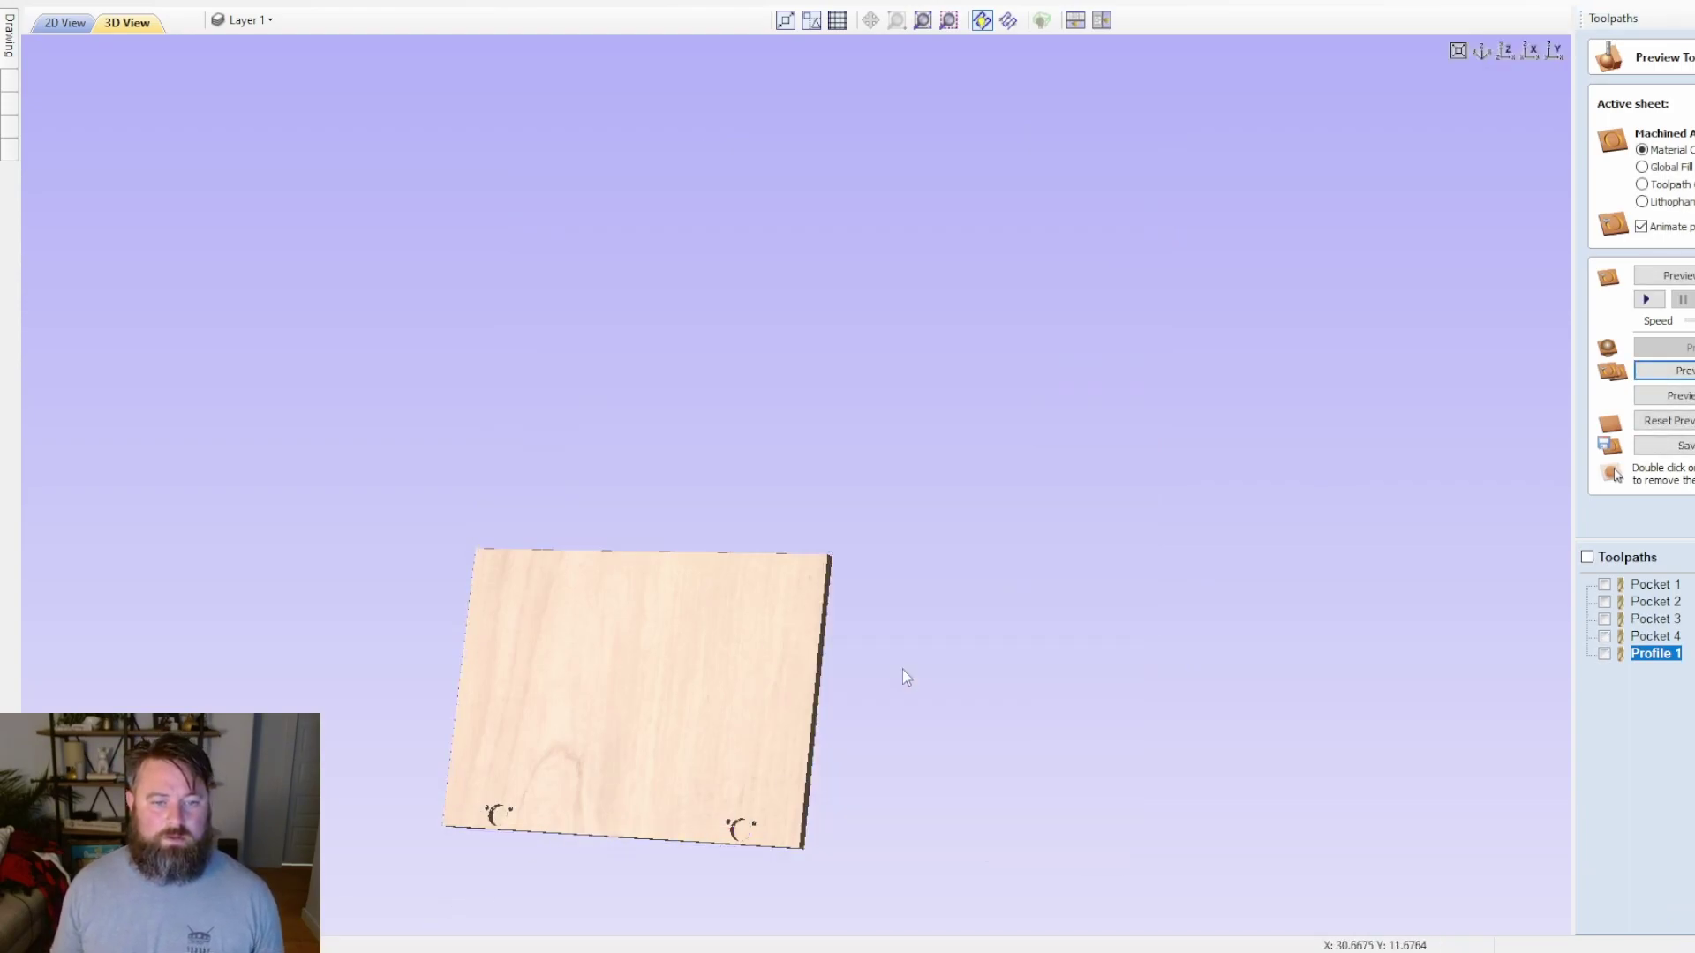
scroll(1057, 468, "up", 4)
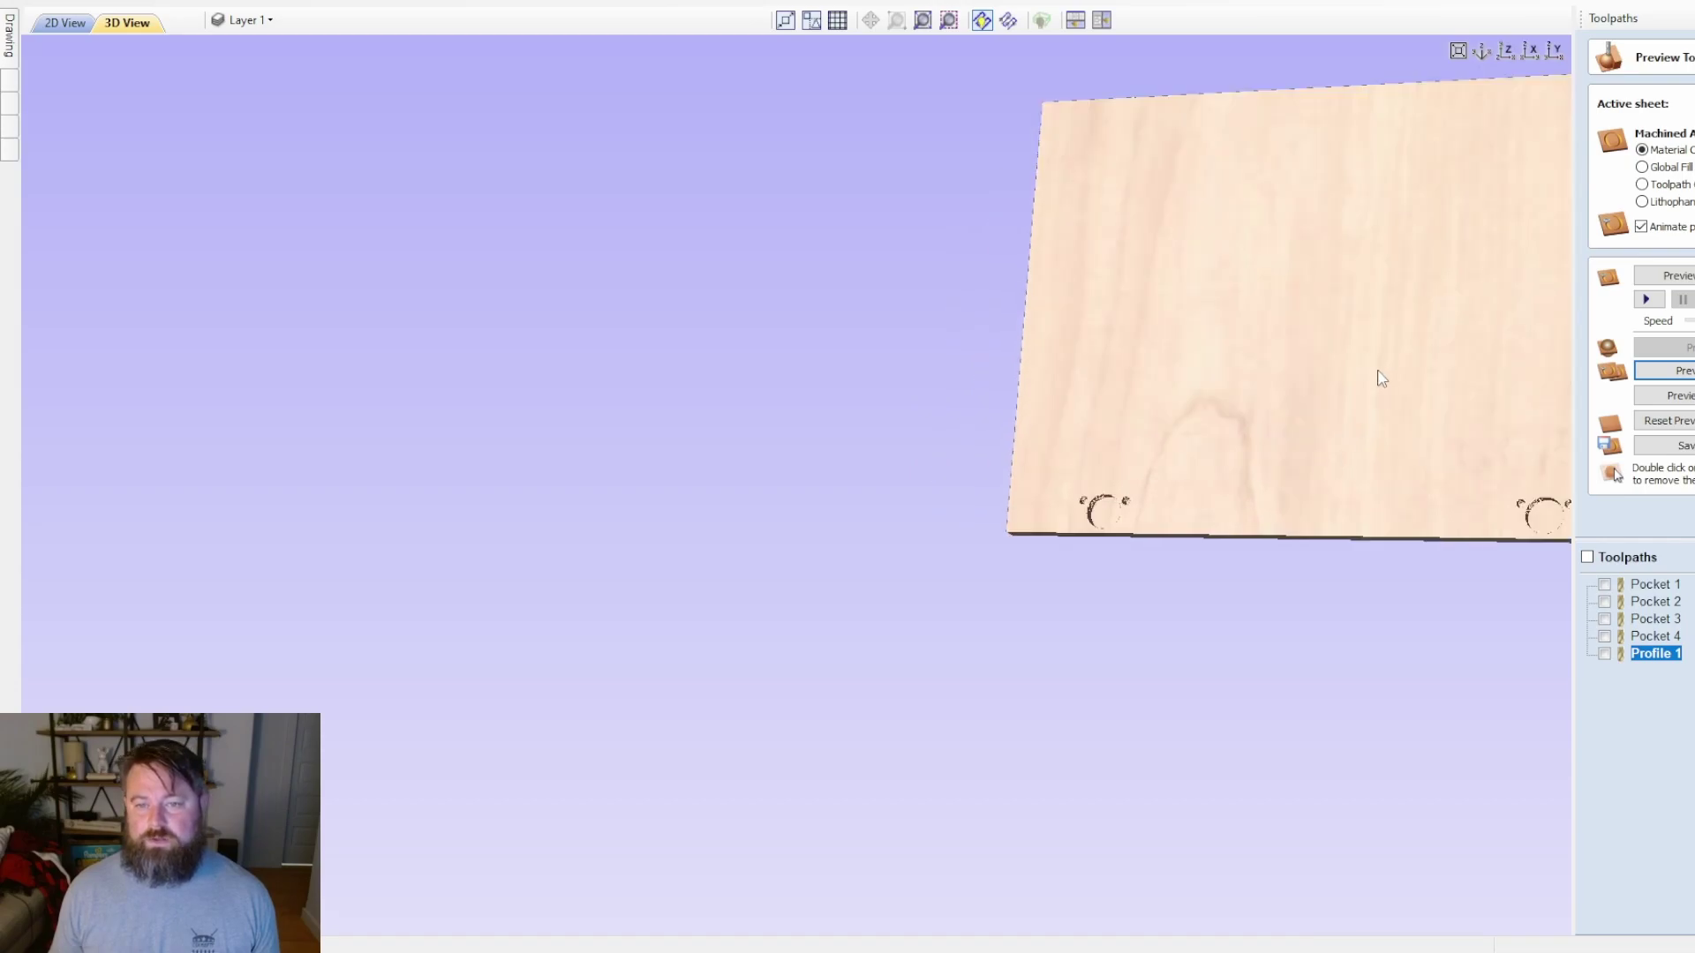
middle_click_drag(1377, 378, 1024, 492)
scroll(924, 512, "down", 1)
left_click_drag(924, 521, 1271, 632)
scroll(1271, 632, "up", 2)
middle_click_drag(1354, 529, 1169, 517)
left_click_drag(1168, 517, 1338, 581)
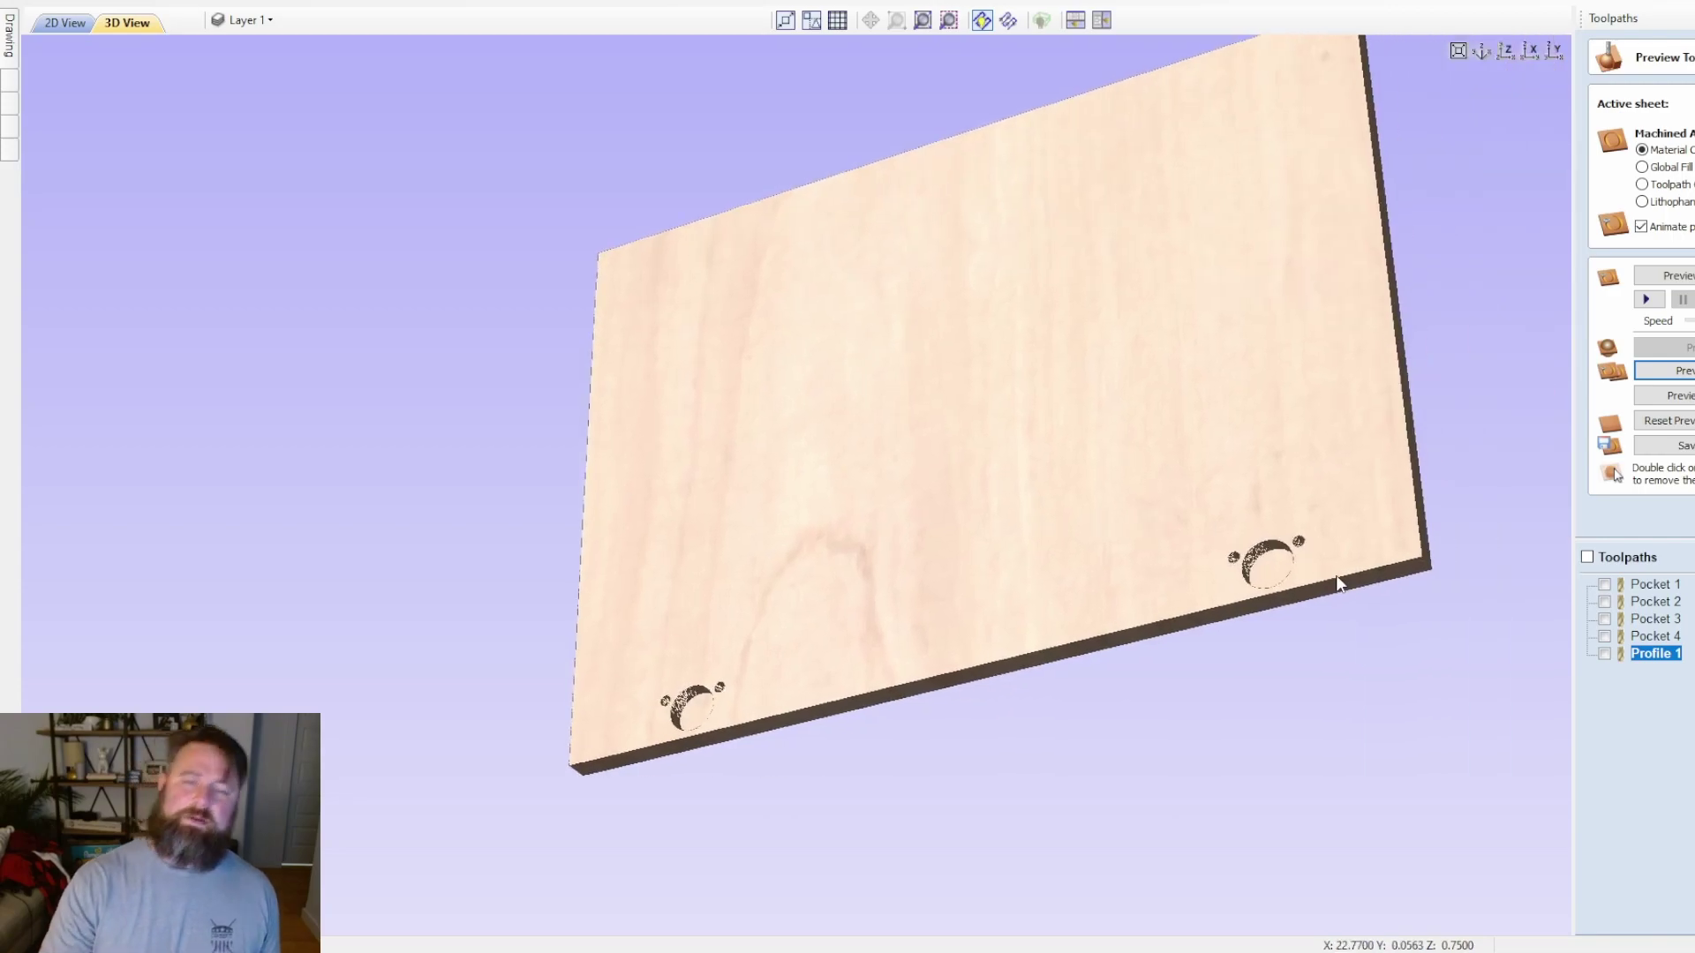